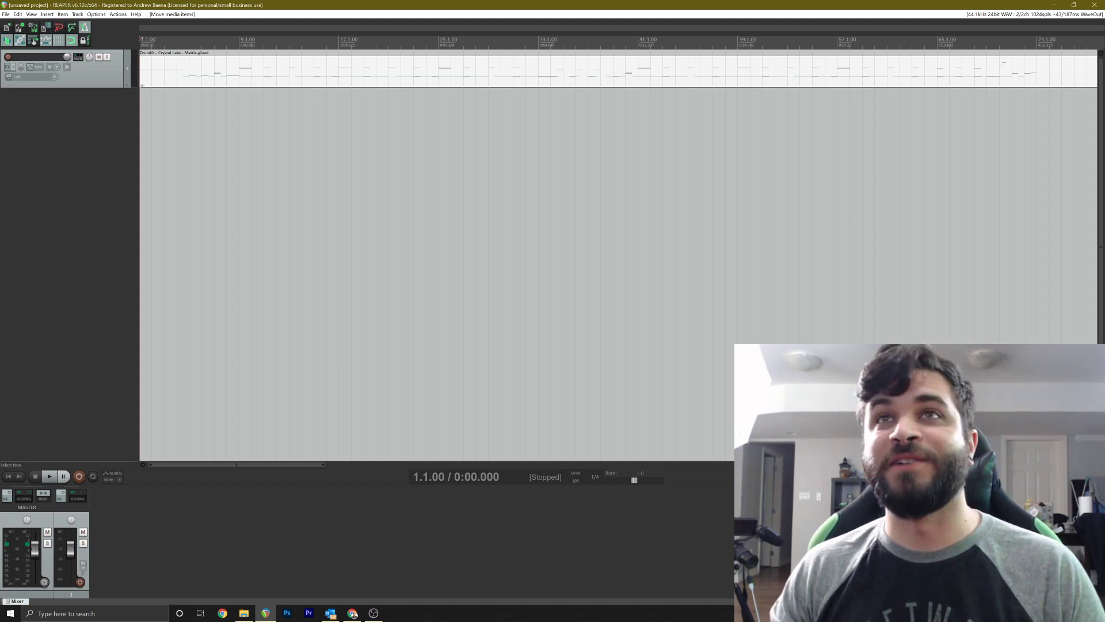
# Name the track holding the drum MIDI item "Drum Bus"
pyautogui.scroll(-8, 618, 255)
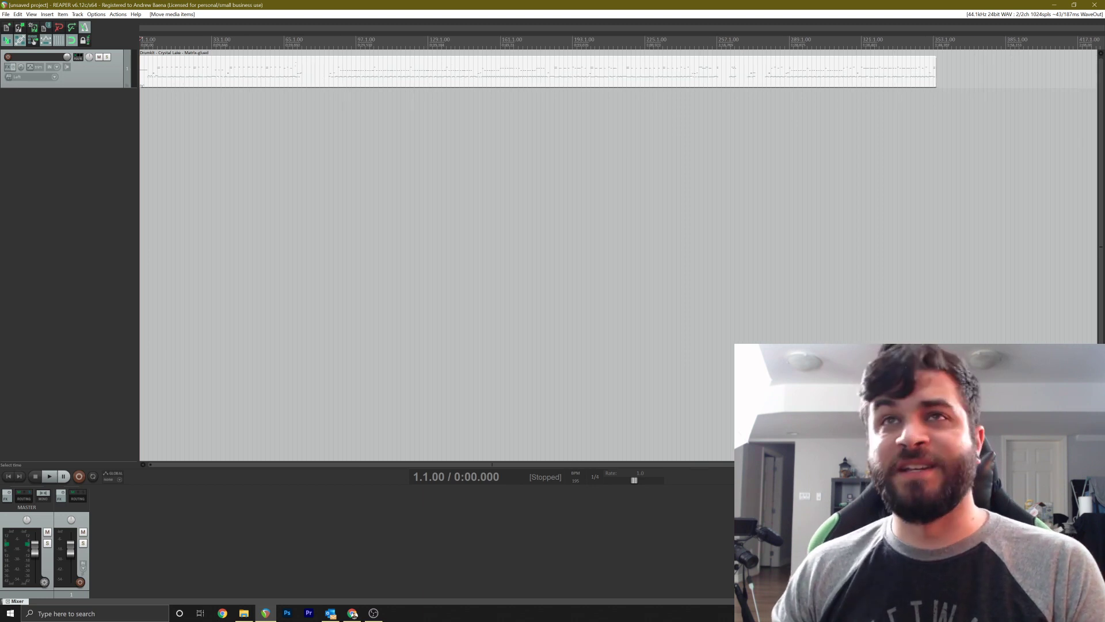
pyautogui.scroll(3, 618, 69)
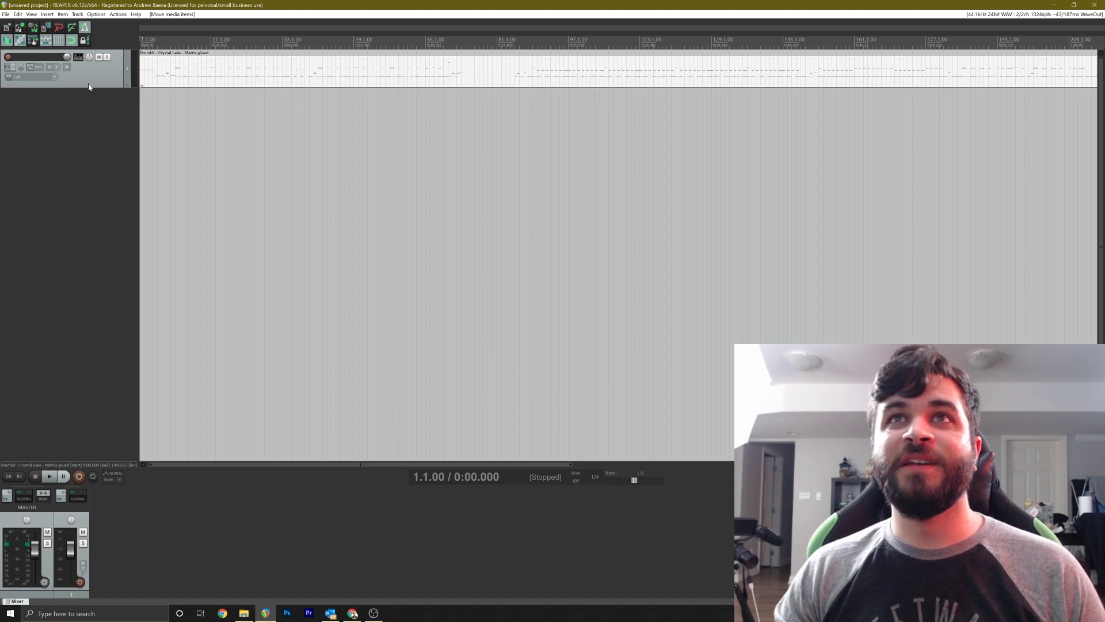
pyautogui.click(287, 88)
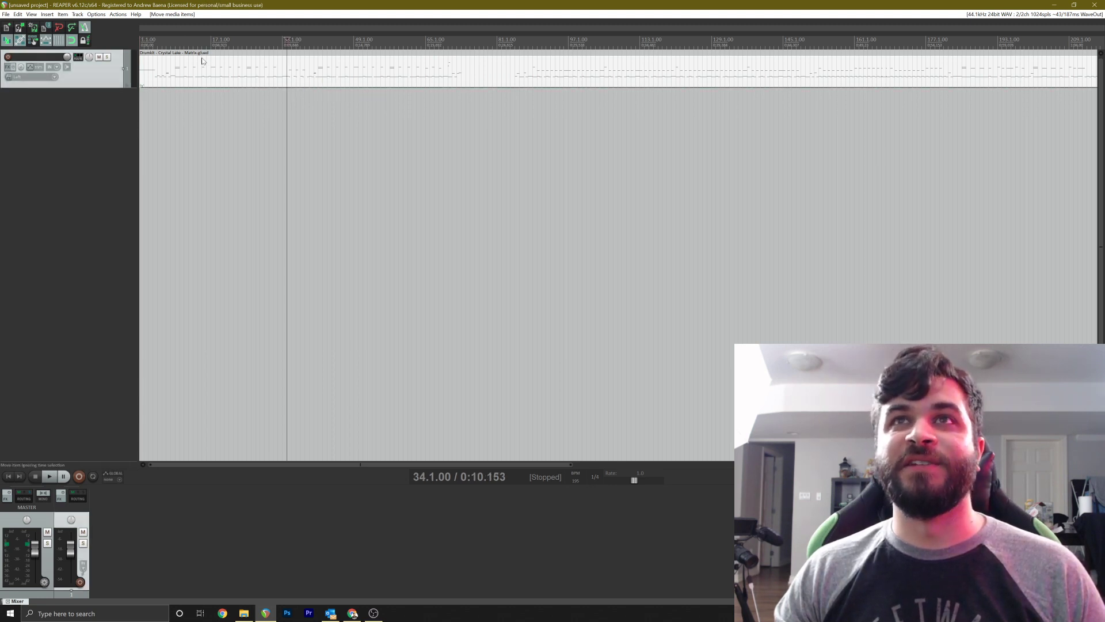
pyautogui.doubleClick(39, 57)
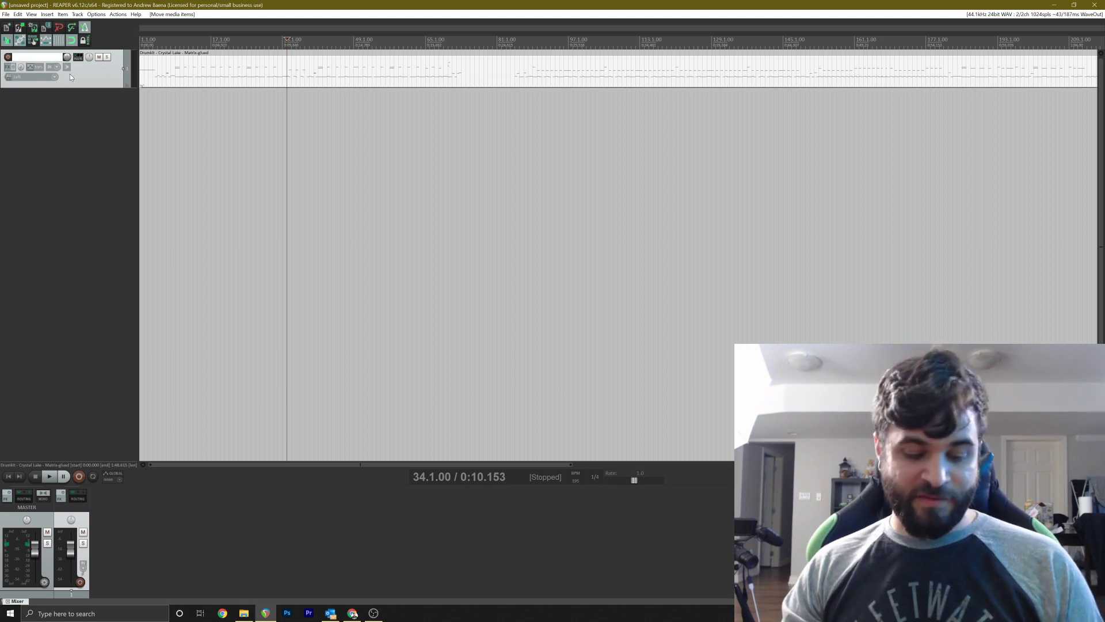
pyautogui.write('Drum Bus')
pyautogui.press('Return')
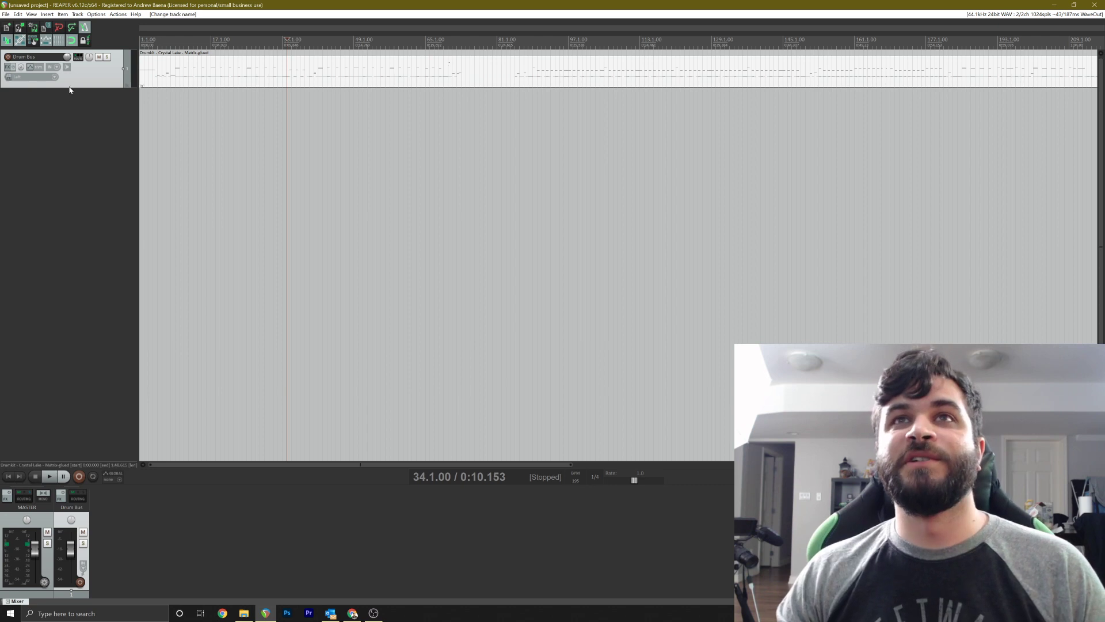
# Add the VSTi Kontakt (Native Instruments) instrument with 64 outputs to the Drum Bus track
pyautogui.click(8, 67)
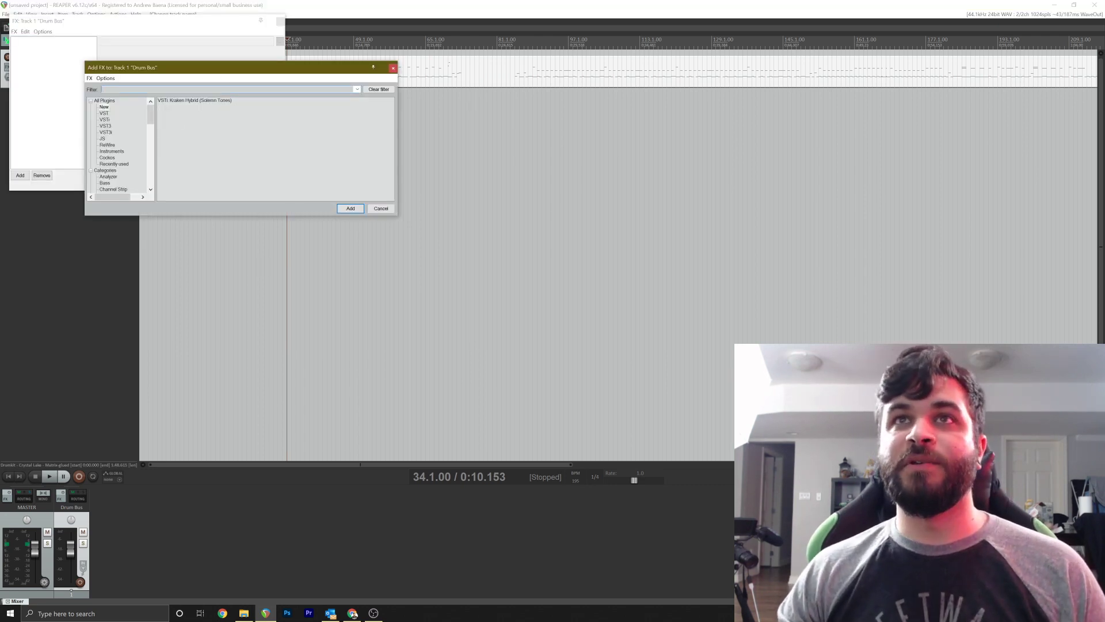
pyautogui.click(103, 120)
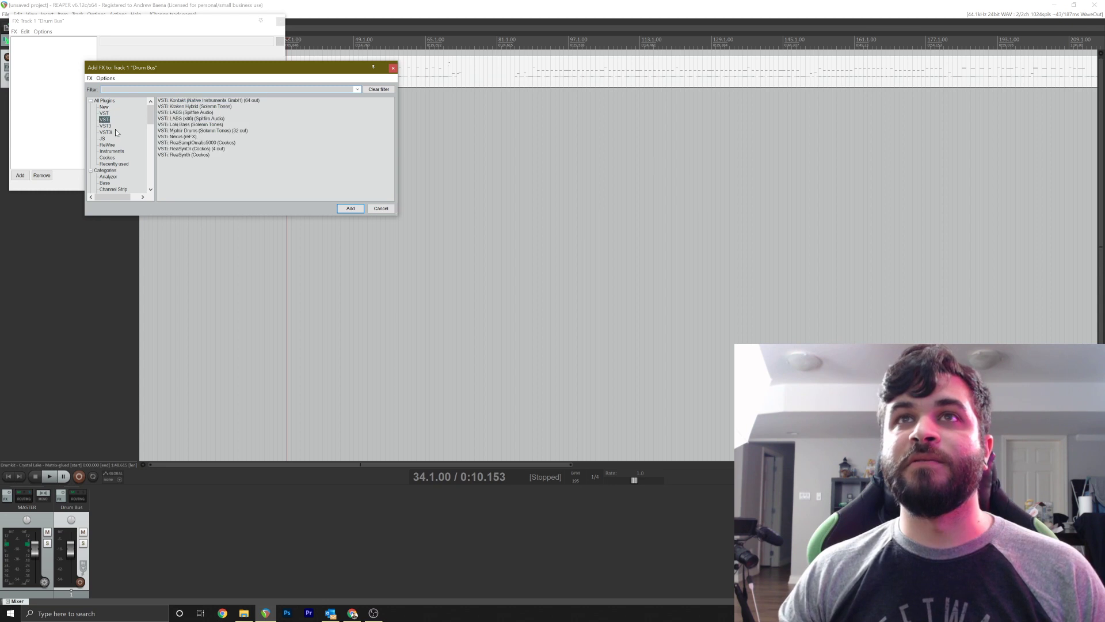
pyautogui.click(193, 90)
pyautogui.write('kon')
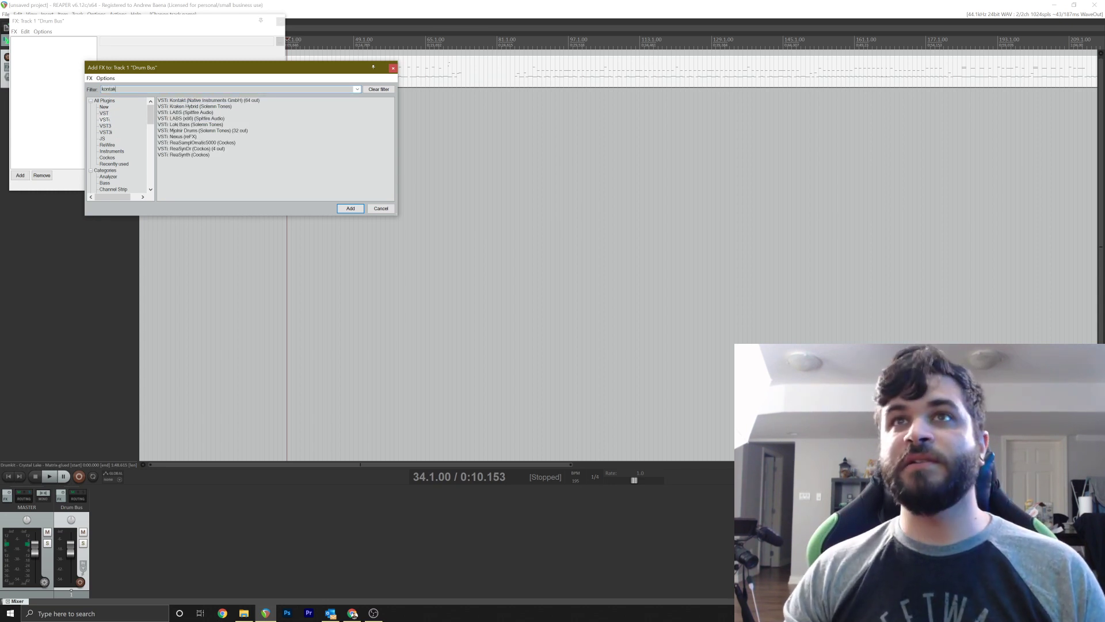
pyautogui.write('tak')
pyautogui.doubleClick(239, 100)
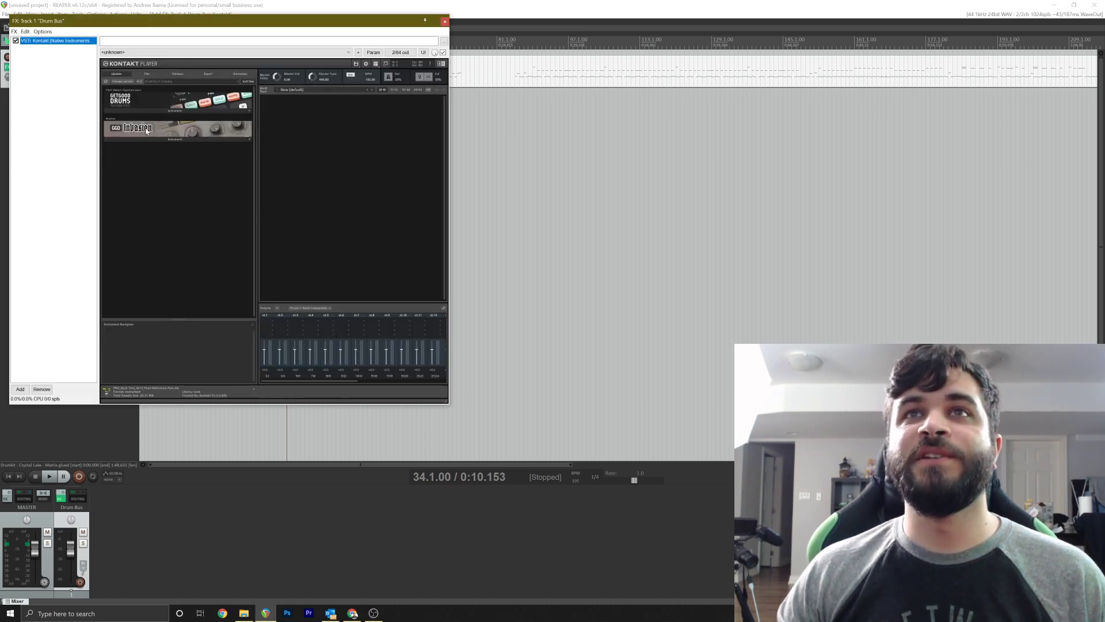
# Load The Invasion instrument from the GGD Invasion library into Kontakt
pyautogui.click(145, 131)
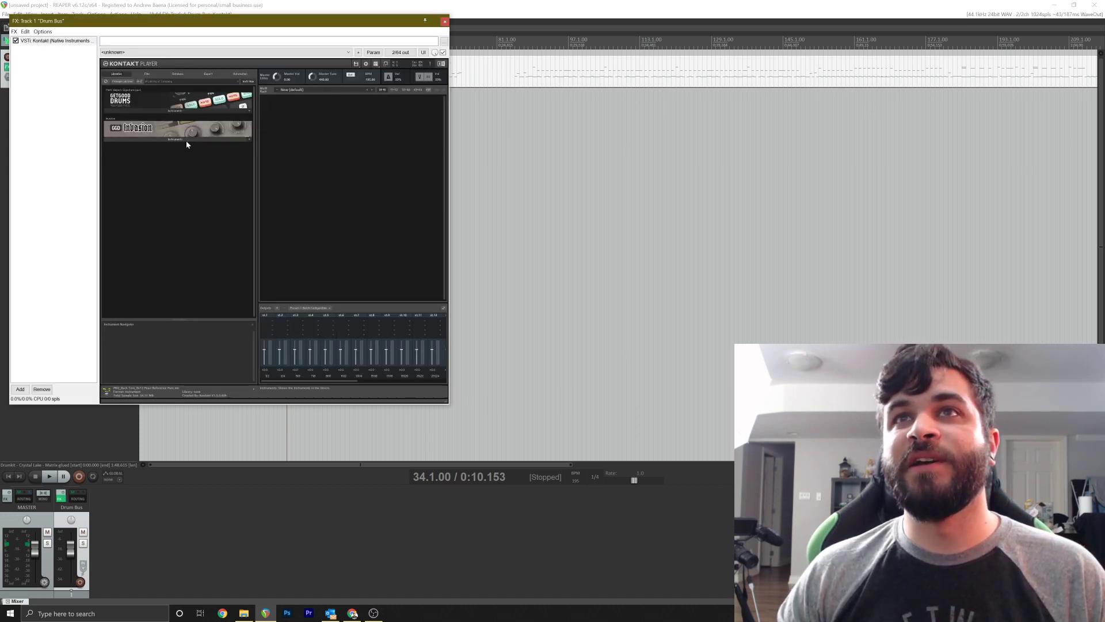
pyautogui.click(184, 140)
pyautogui.doubleClick(146, 146)
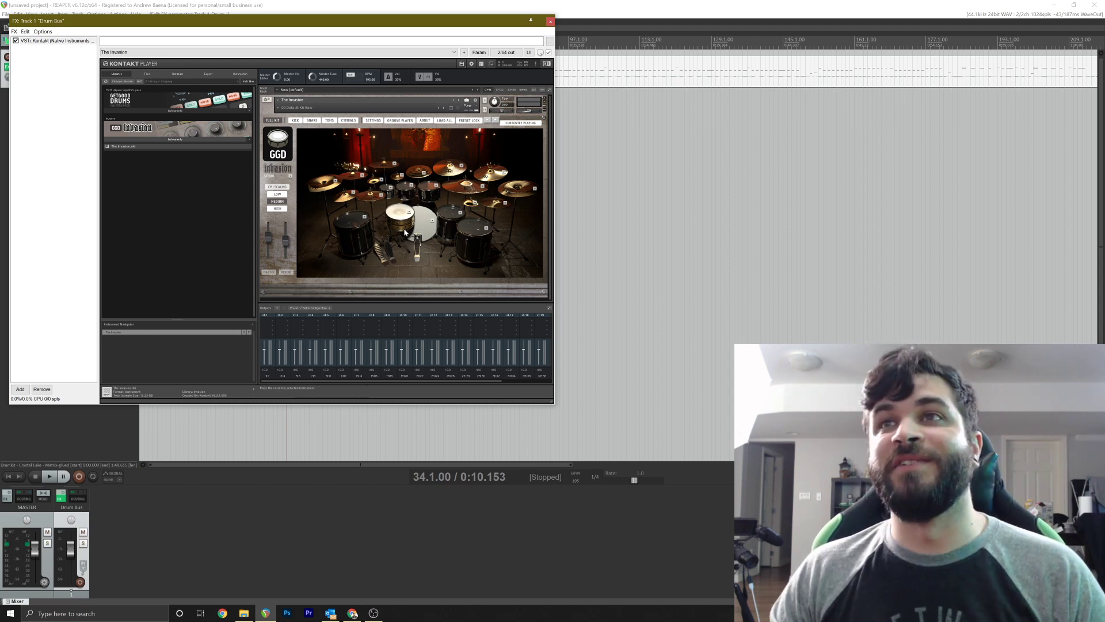
pyautogui.click(423, 225)
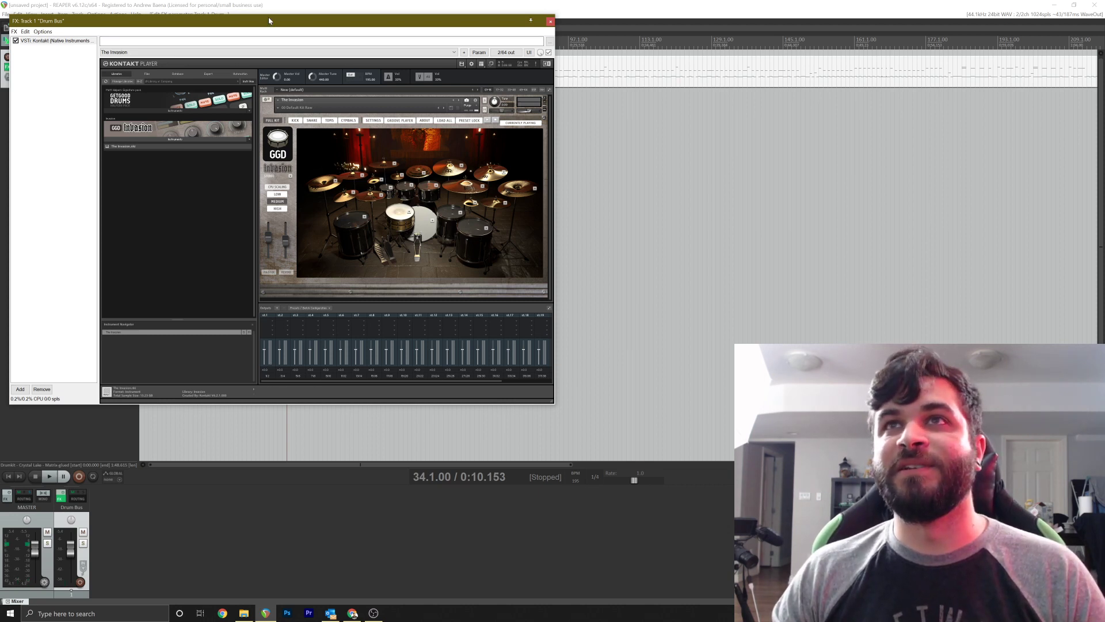
# Move the plug-in window clear of the track and briefly play the drum part from bar 3
pyautogui.moveTo(268, 21); pyautogui.dragTo(549, 118)
pyautogui.click(289, 3)
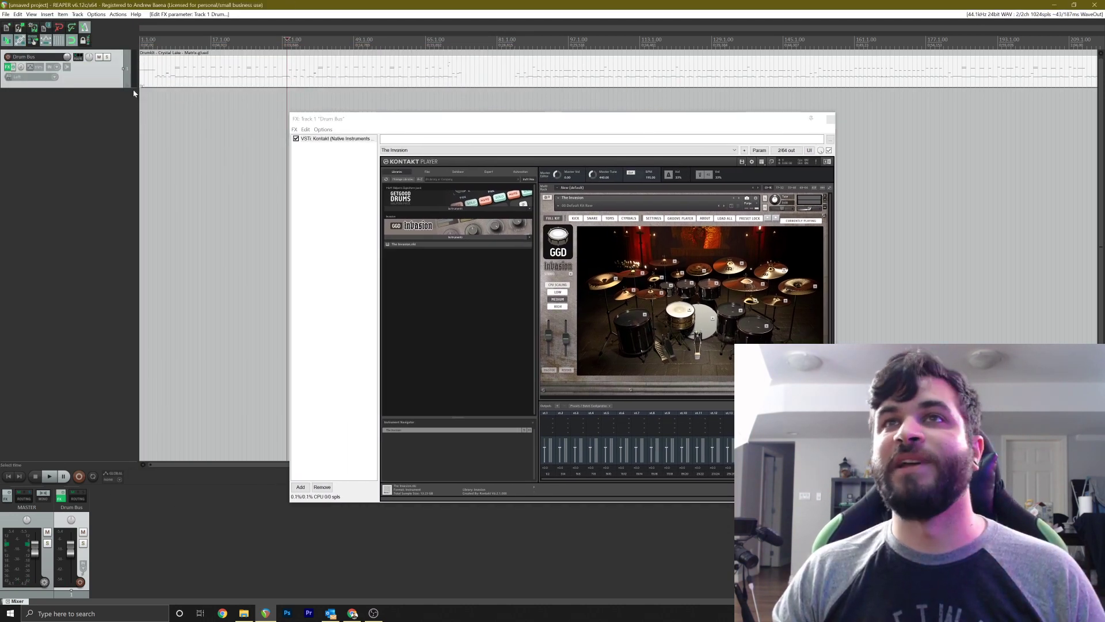
pyautogui.click(149, 73)
pyautogui.press('space')
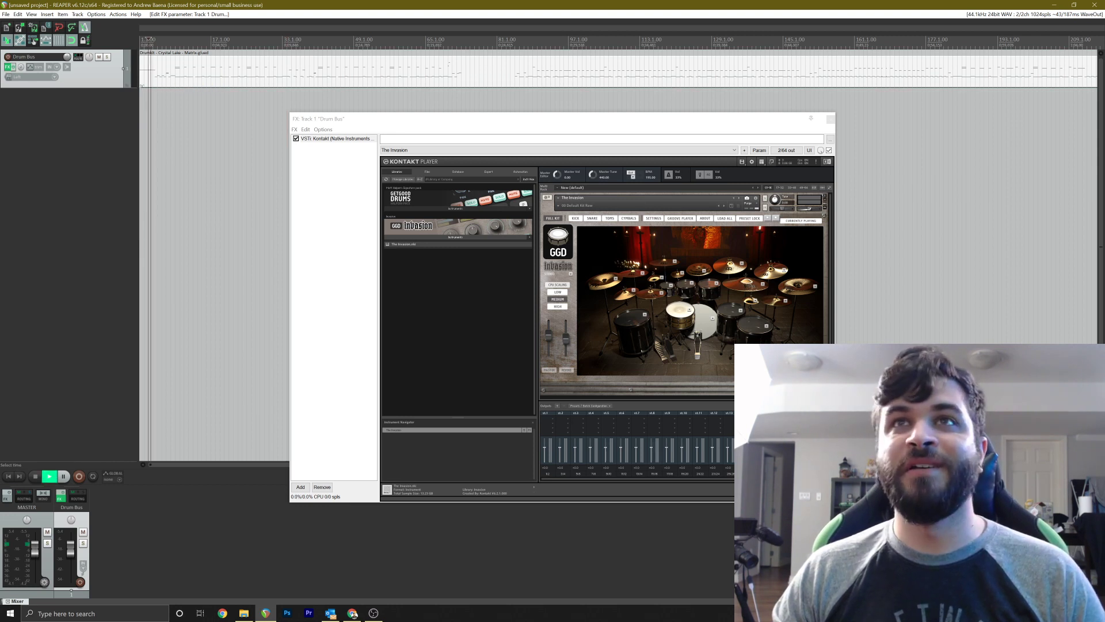
pyautogui.press('space')
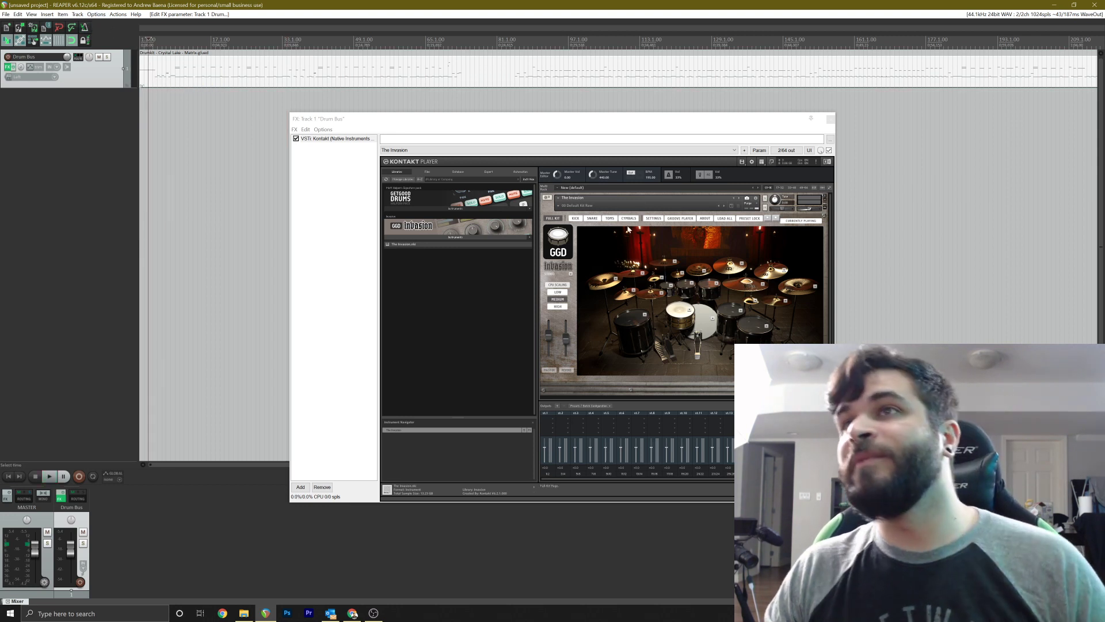
# Set The Invasion instrument's MIDI channel to omni in Kontakt
pyautogui.click(547, 198)
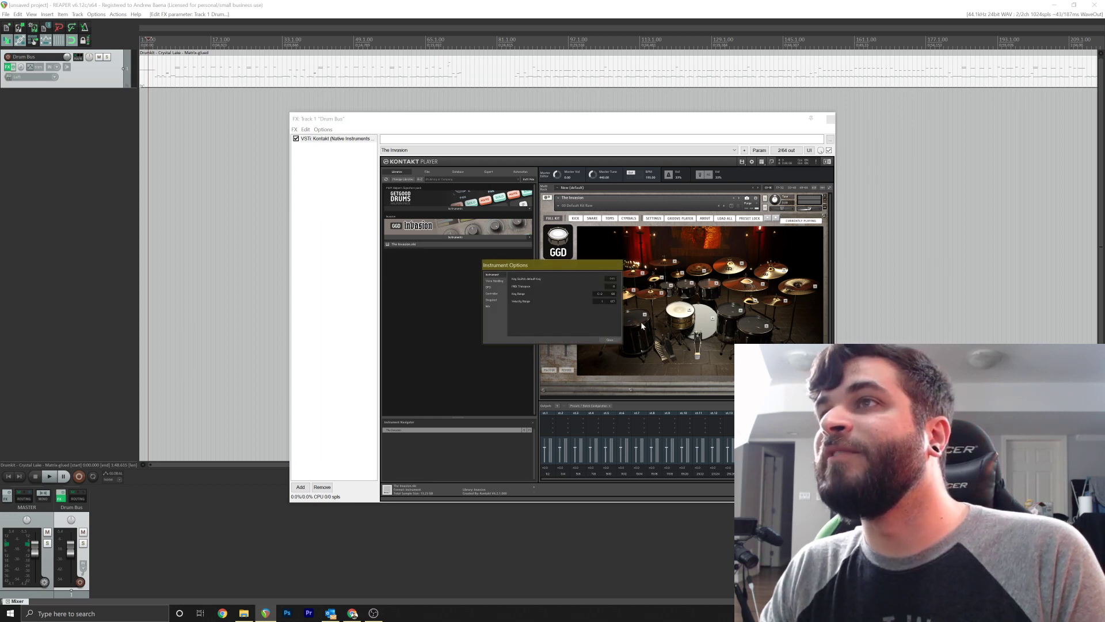
pyautogui.click(610, 339)
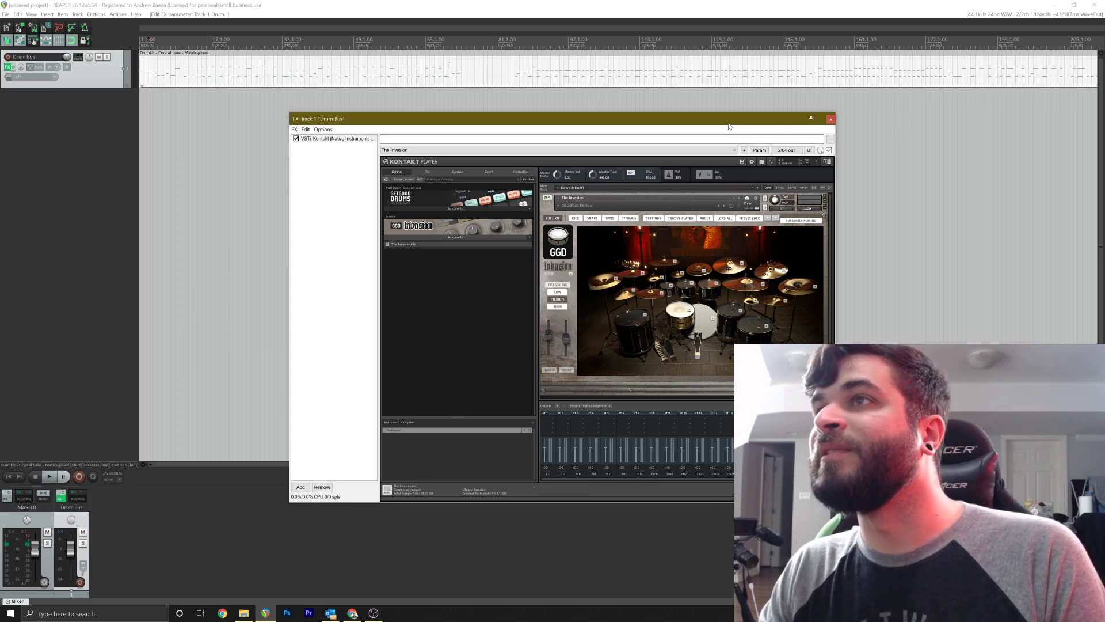
pyautogui.moveTo(728, 125); pyautogui.dragTo(510, 167)
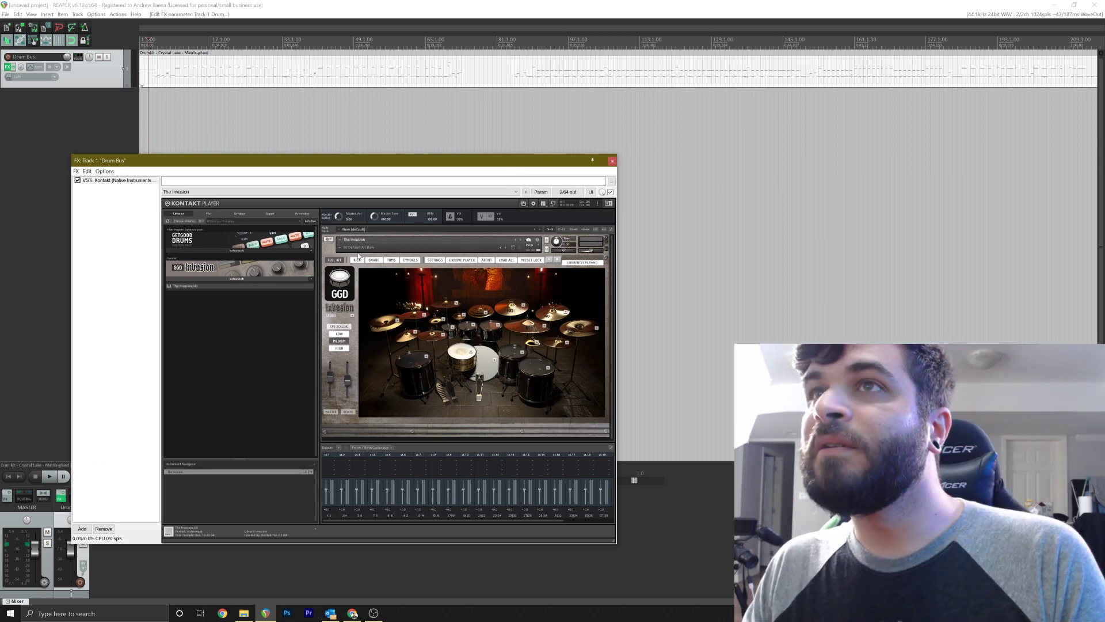
pyautogui.click(537, 243)
pyautogui.click(377, 251)
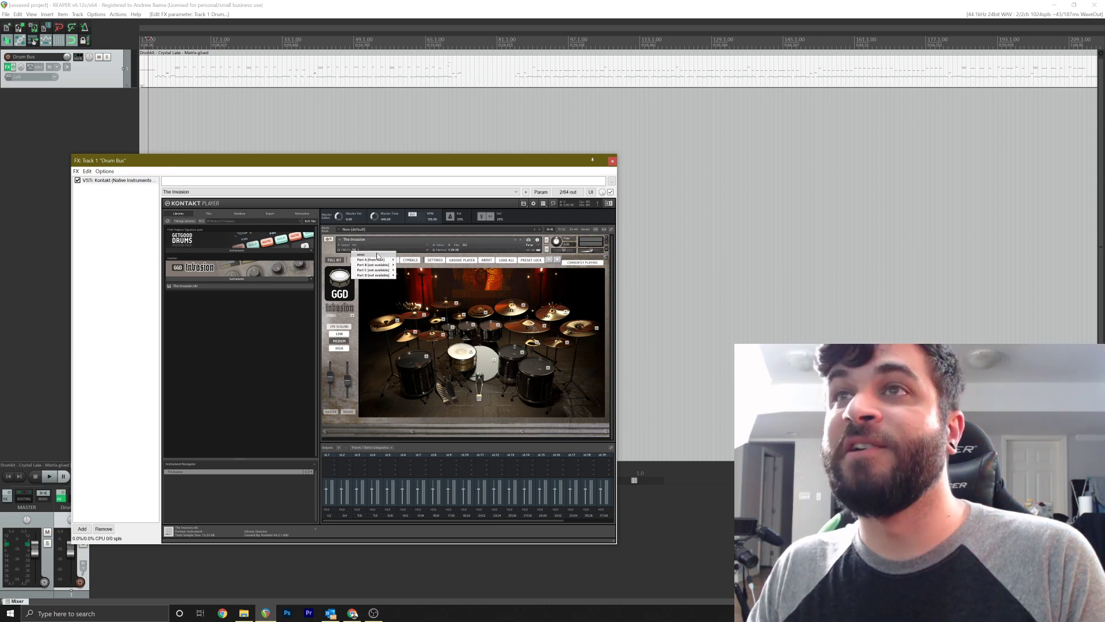
pyautogui.click(377, 255)
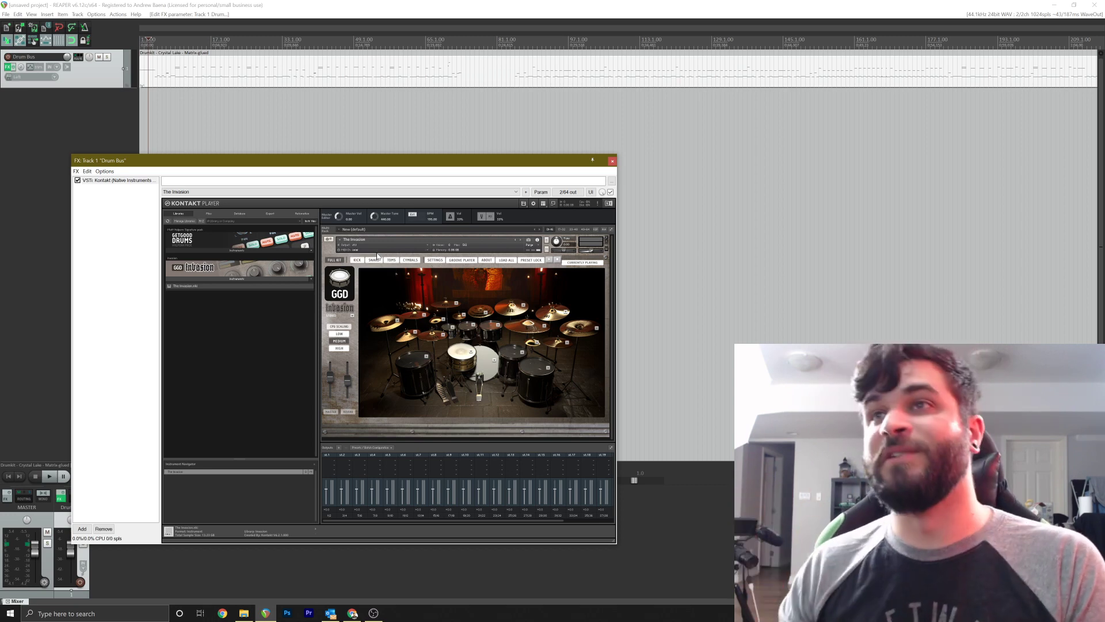
# Play the drum part again through The Invasion kit, then stop it and close the Drum Bus effects window
pyautogui.click(362, 3)
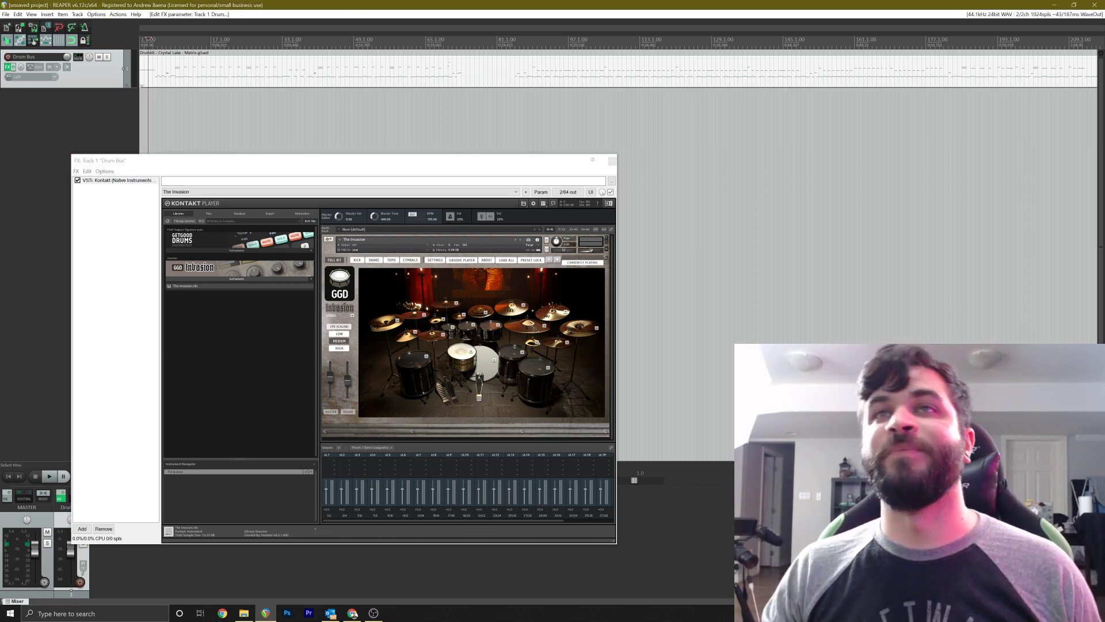
pyautogui.press('space')
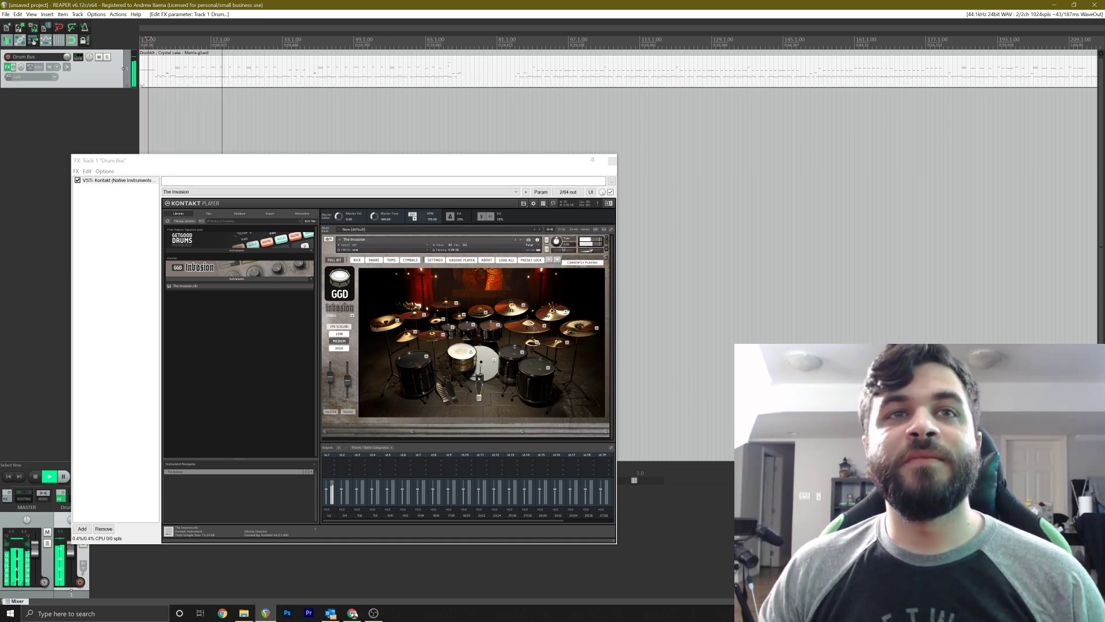
pyautogui.press('space')
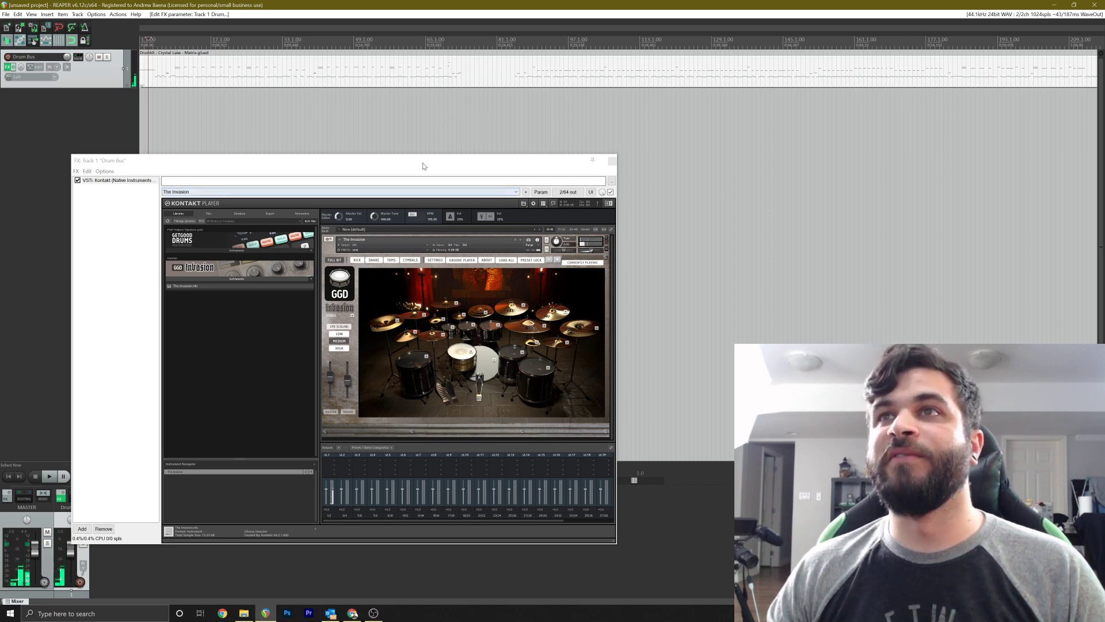
pyautogui.moveTo(424, 165); pyautogui.dragTo(522, 112)
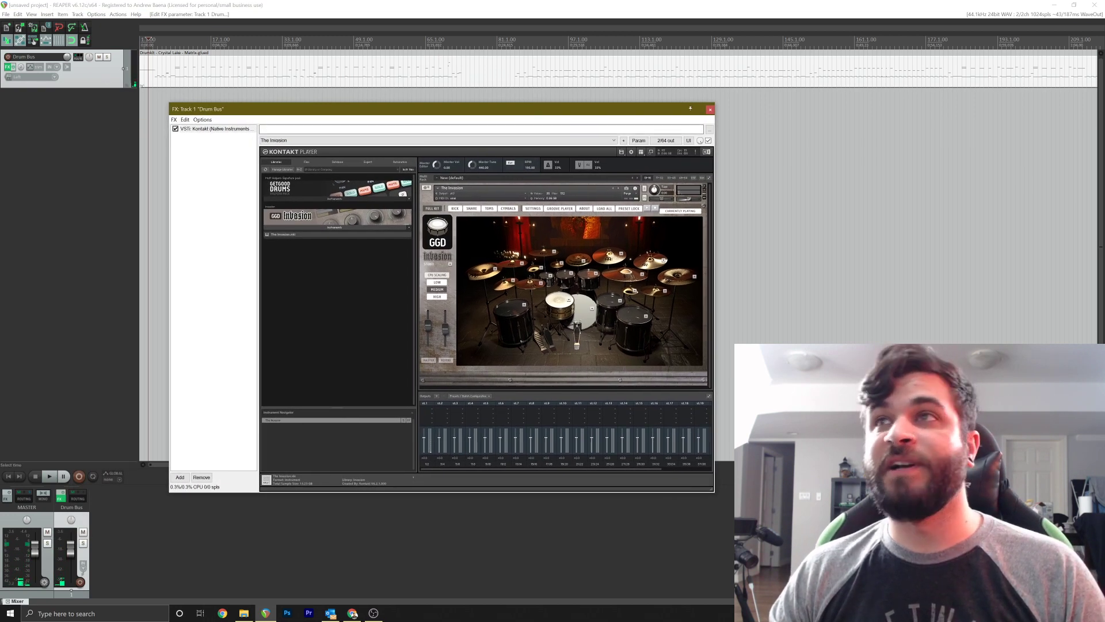
pyautogui.click(711, 109)
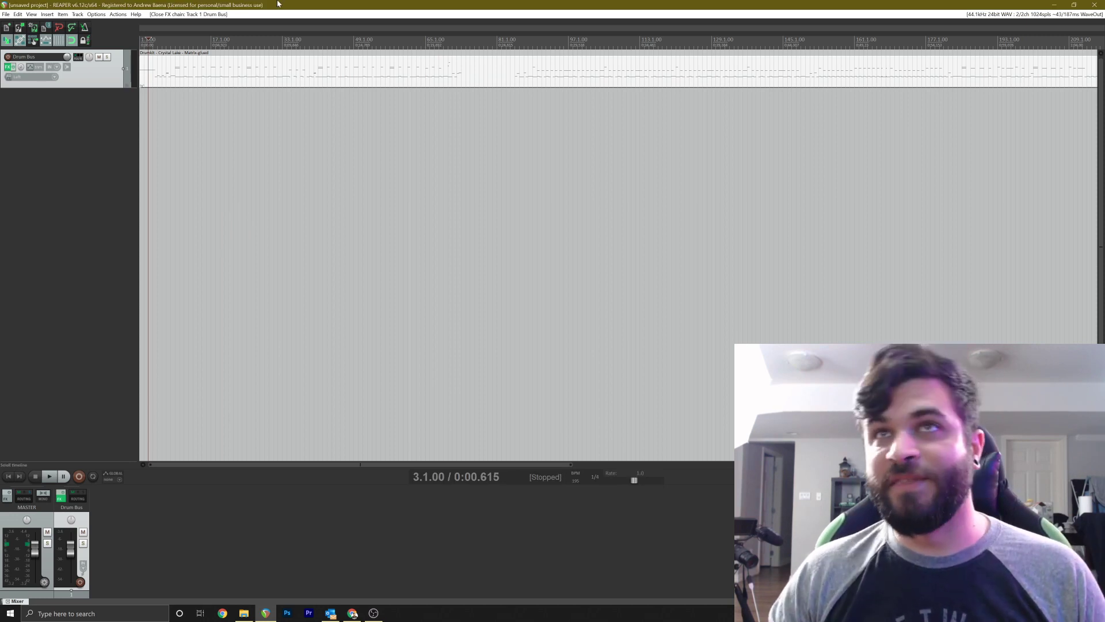
# Reopen the Kontakt instrument on Drum Bus, inspect The Invasion's kick microphone mixer and close the window
pyautogui.click(11, 68)
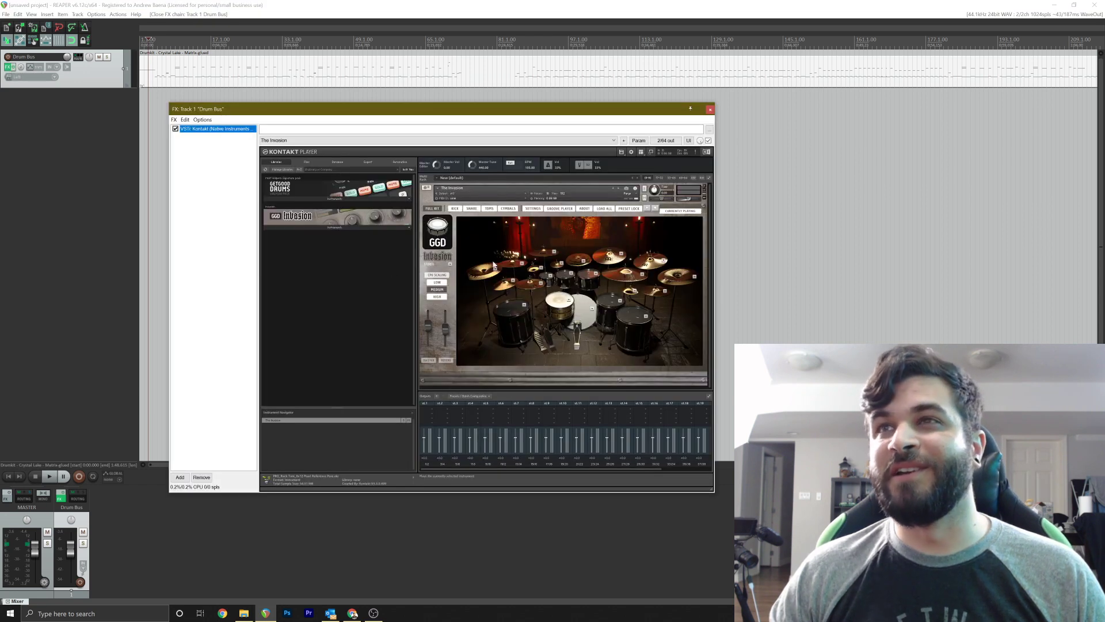
pyautogui.click(454, 208)
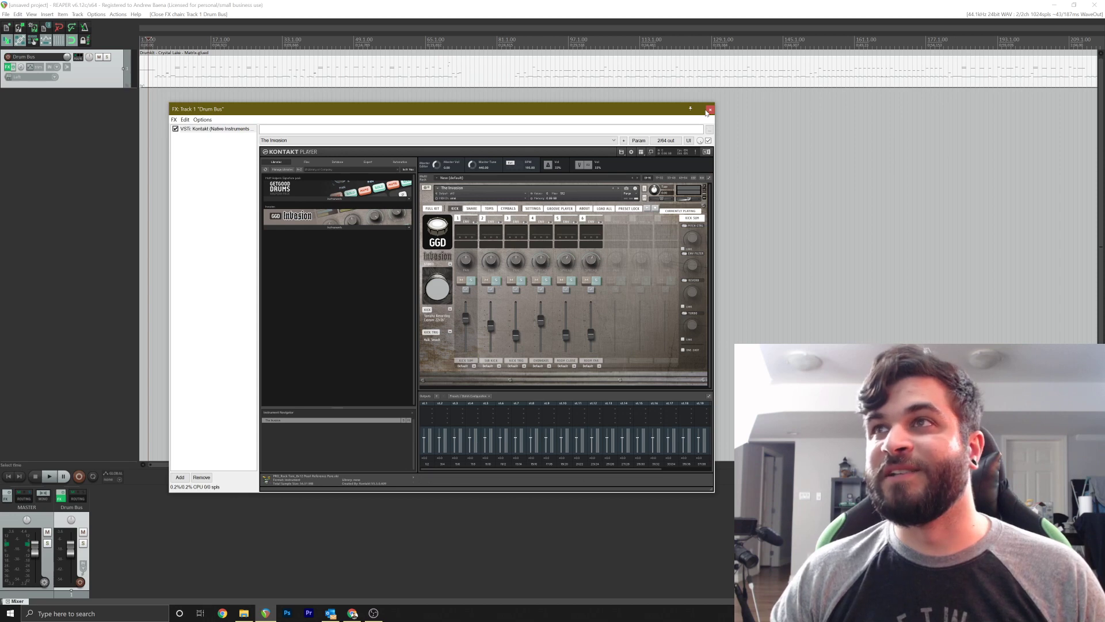
pyautogui.click(709, 111)
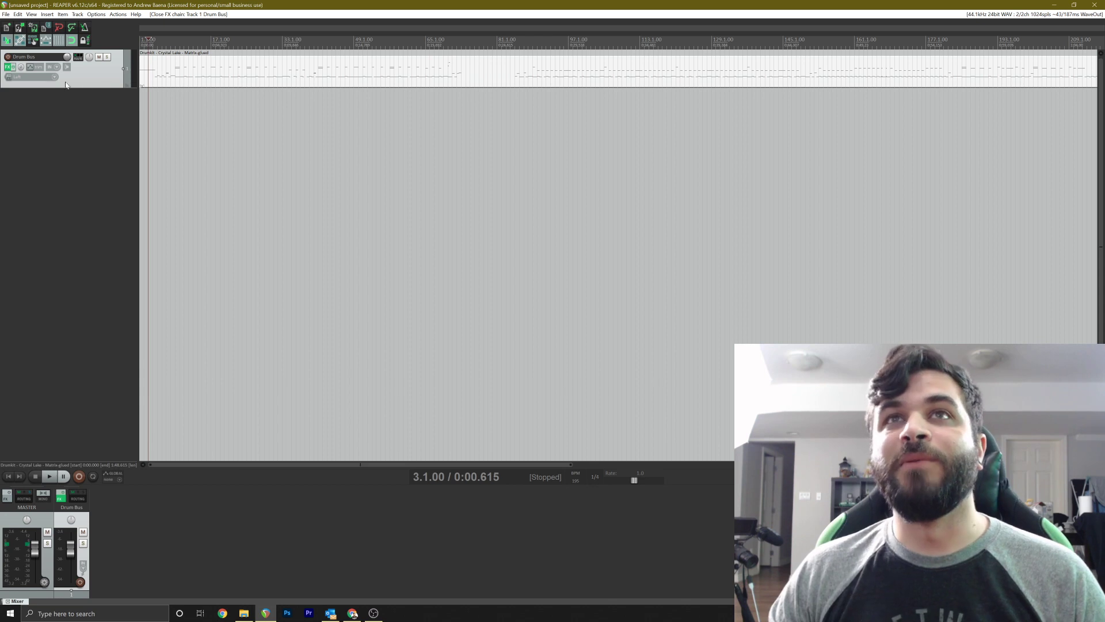
# Build multichannel routing for Kontakt's outputs on Drum Bus, accepting the new output tracks
pyautogui.click(8, 67)
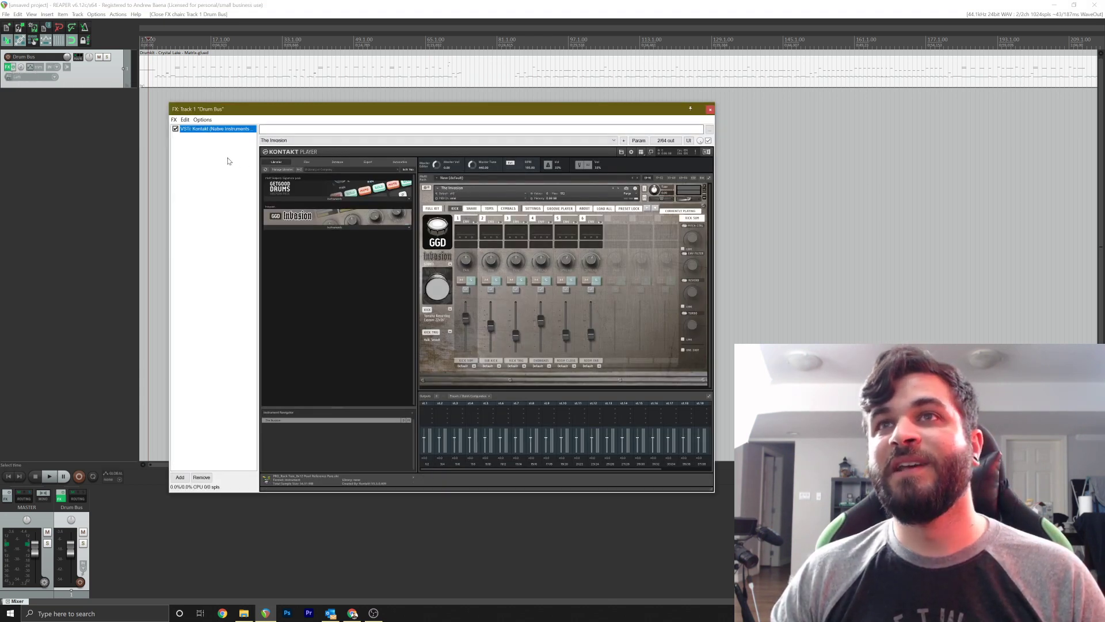
pyautogui.rightClick(203, 134)
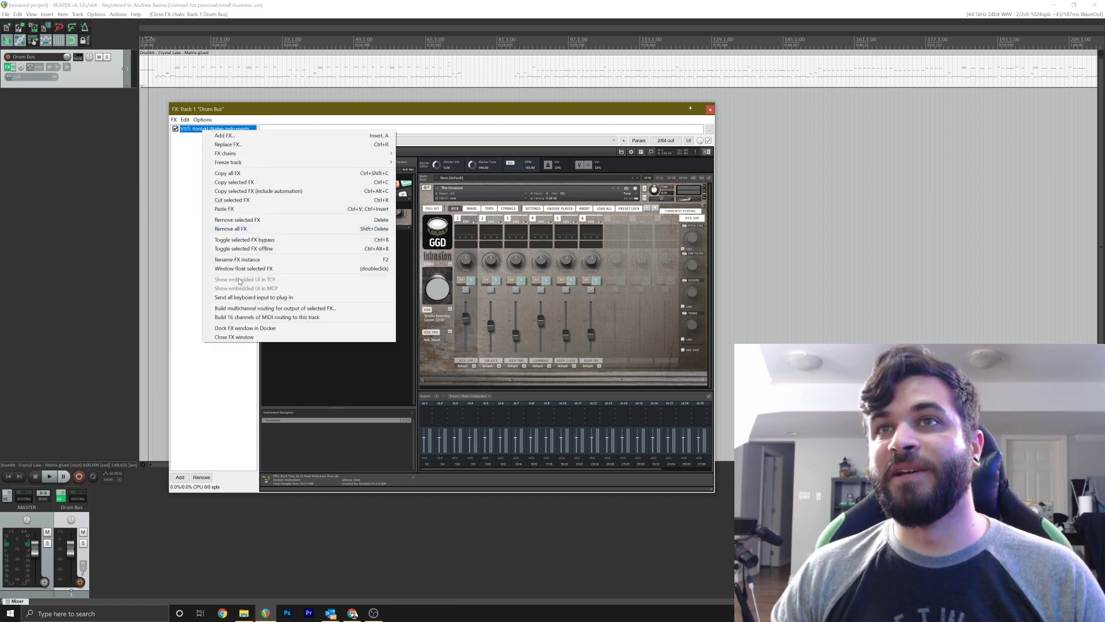
pyautogui.click(338, 310)
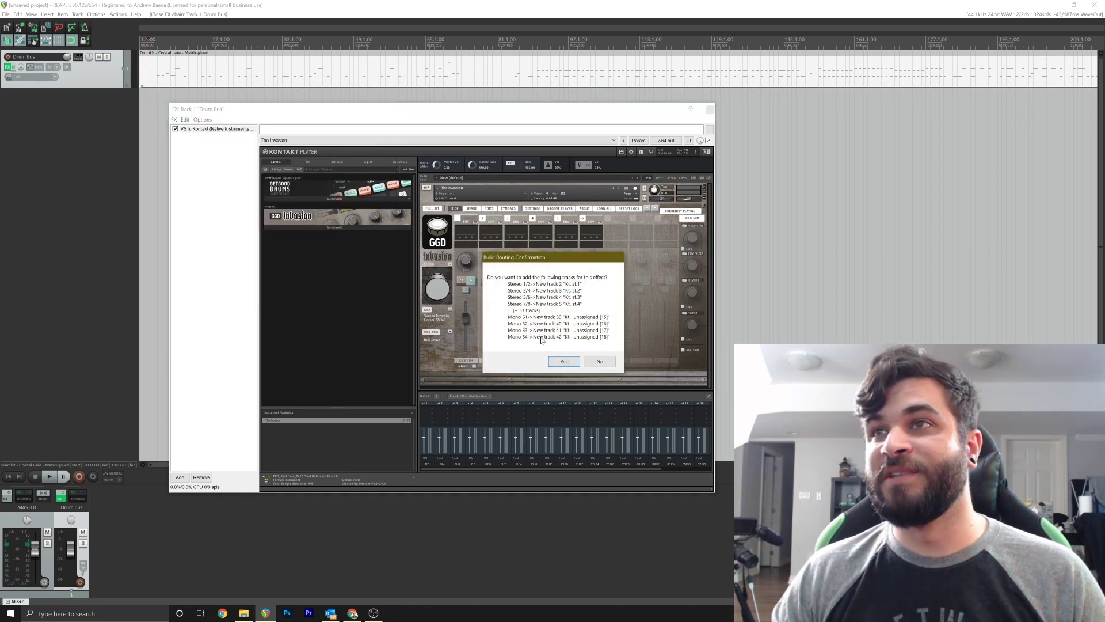
pyautogui.click(564, 363)
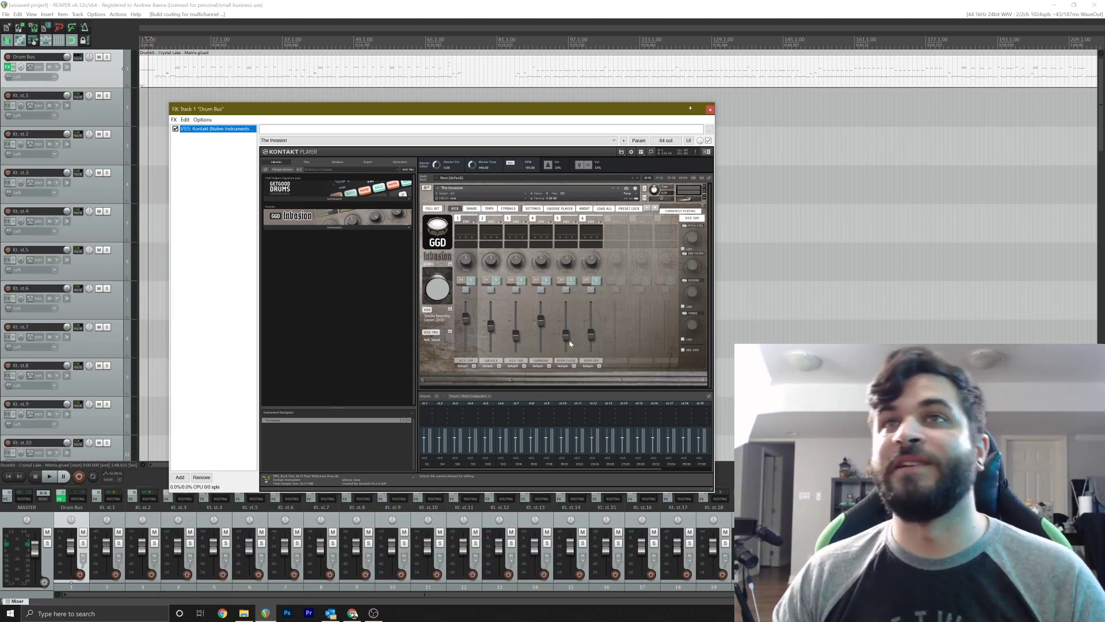
pyautogui.click(711, 109)
# Look through the newly created Kontakt output tracks, including the unassigned ones
pyautogui.scroll(-10, 129, 216)
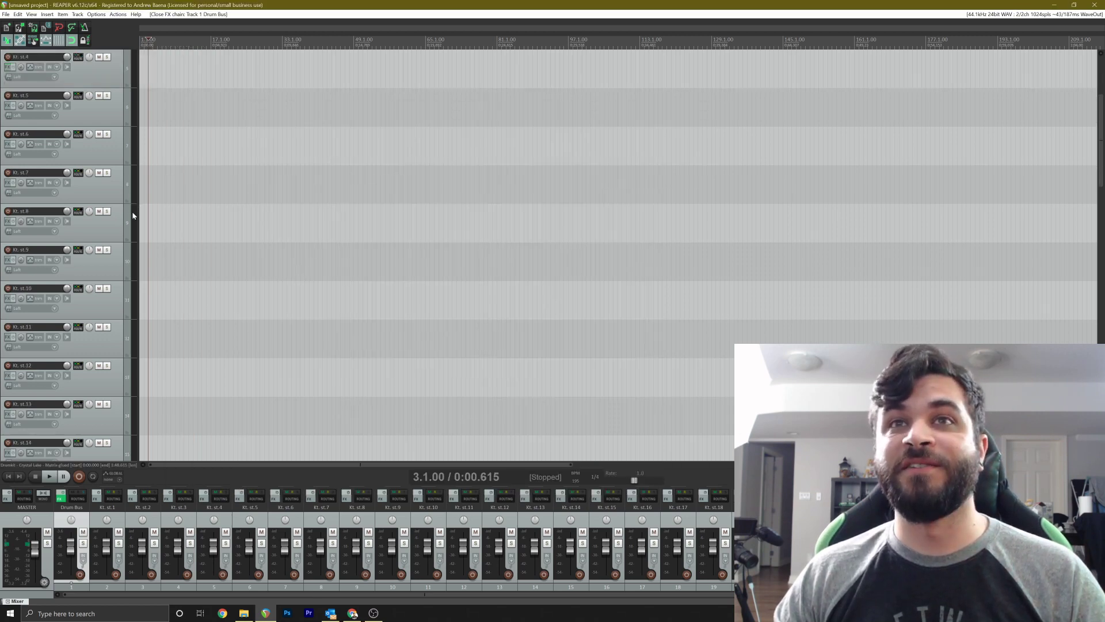
pyautogui.scroll(5, 129, 216)
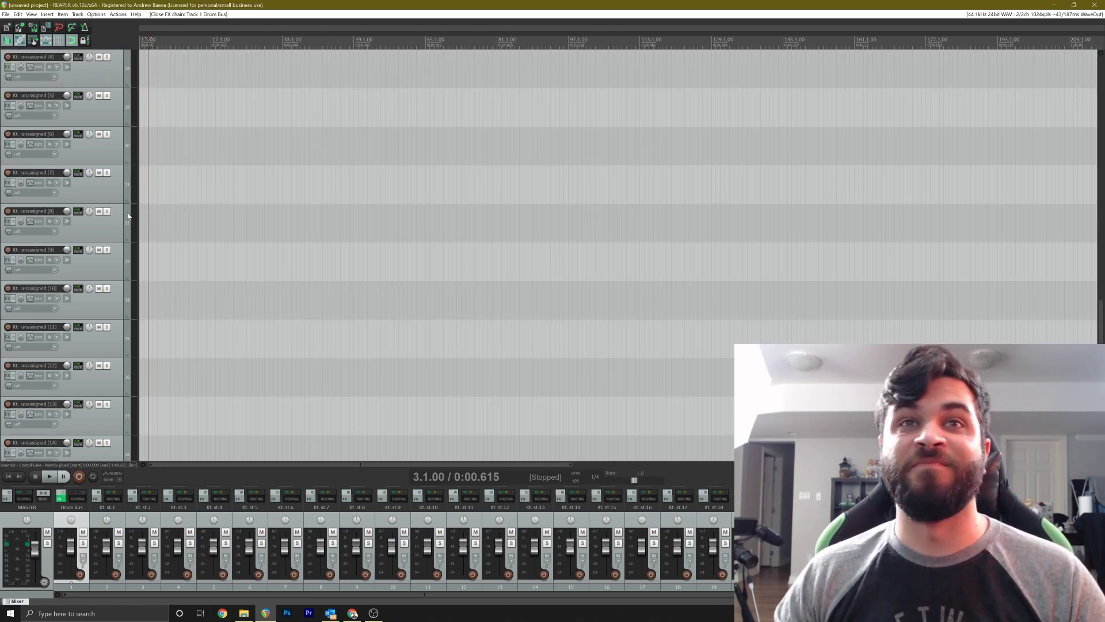
pyautogui.scroll(7, 134, 192)
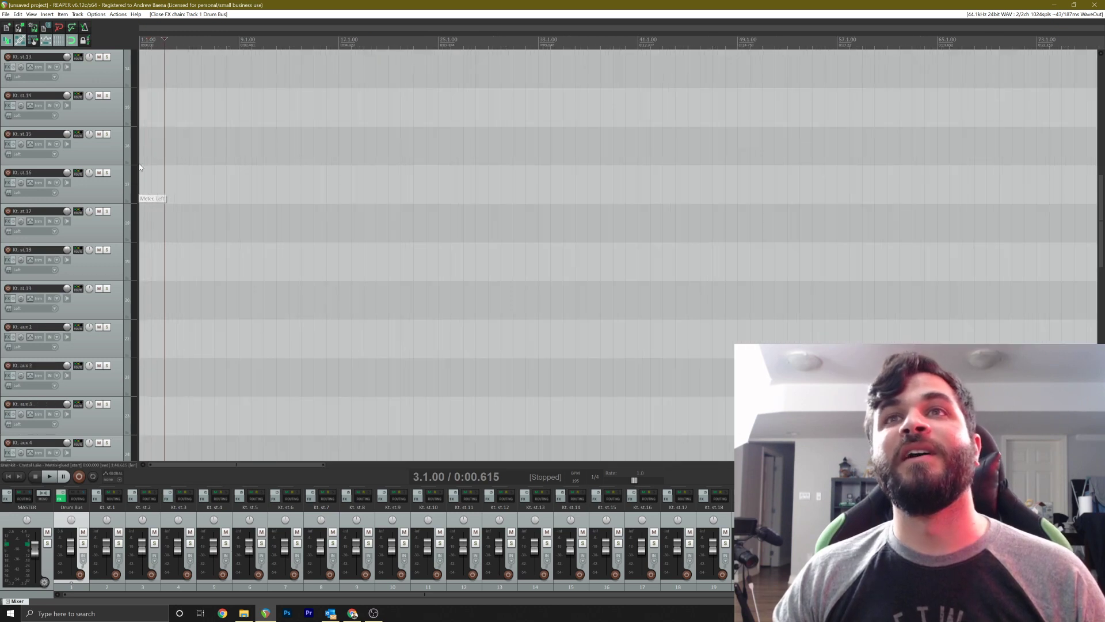
# Play the drum part briefly to check which Kontakt output track receives signal, stop it, and select the Kt. st.1 track
pyautogui.scroll(12, 112, 180)
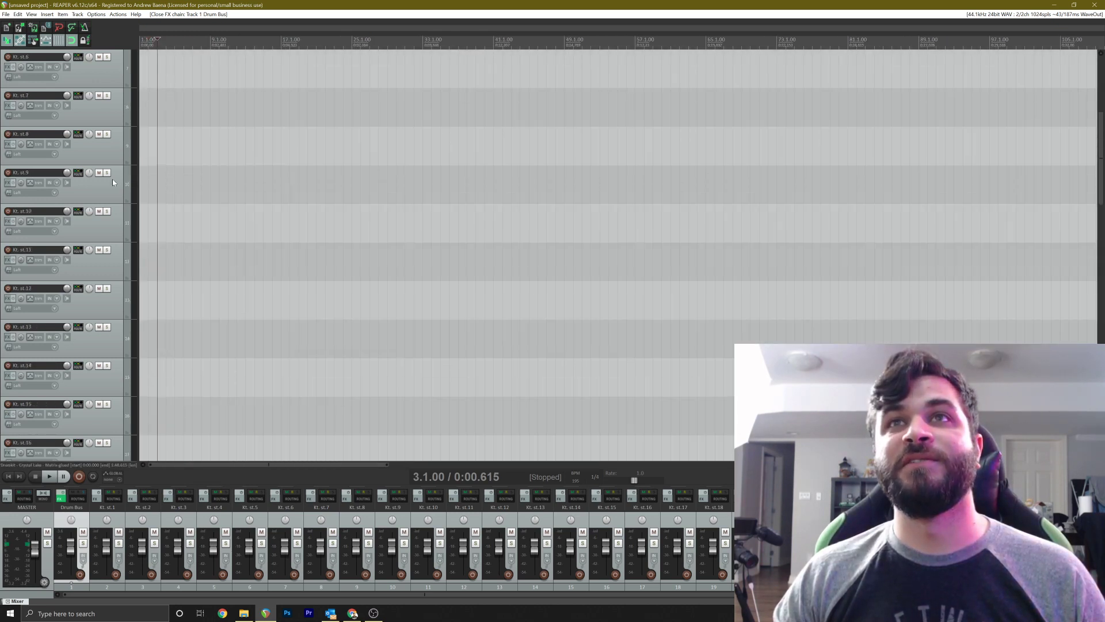
pyautogui.scroll(-3, 147, 185)
pyautogui.press('space')
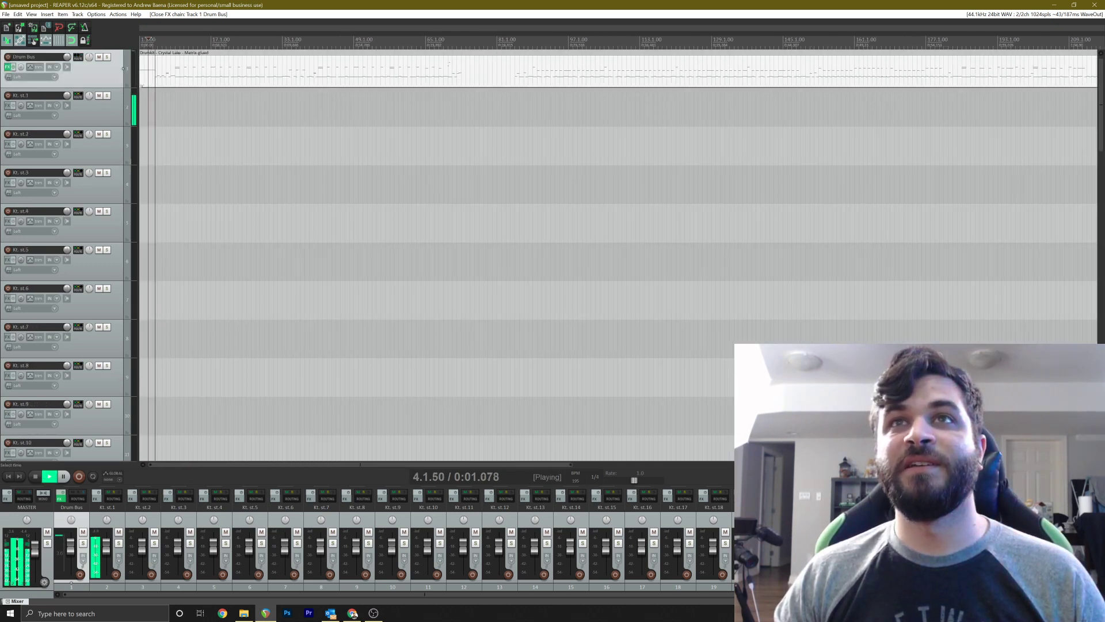
pyautogui.press('space')
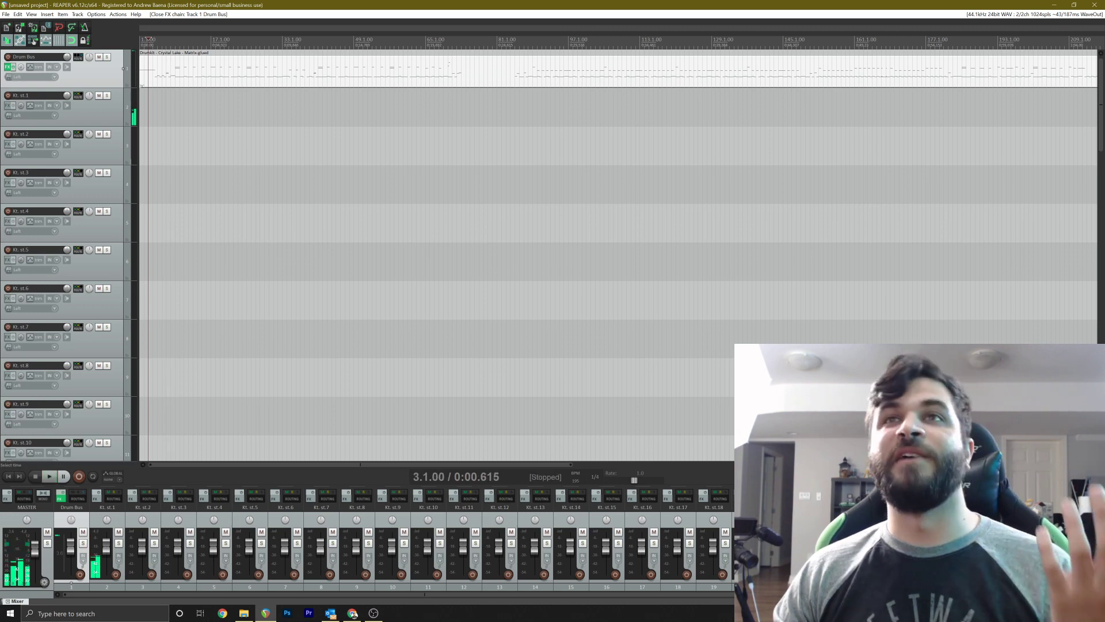
pyautogui.click(101, 113)
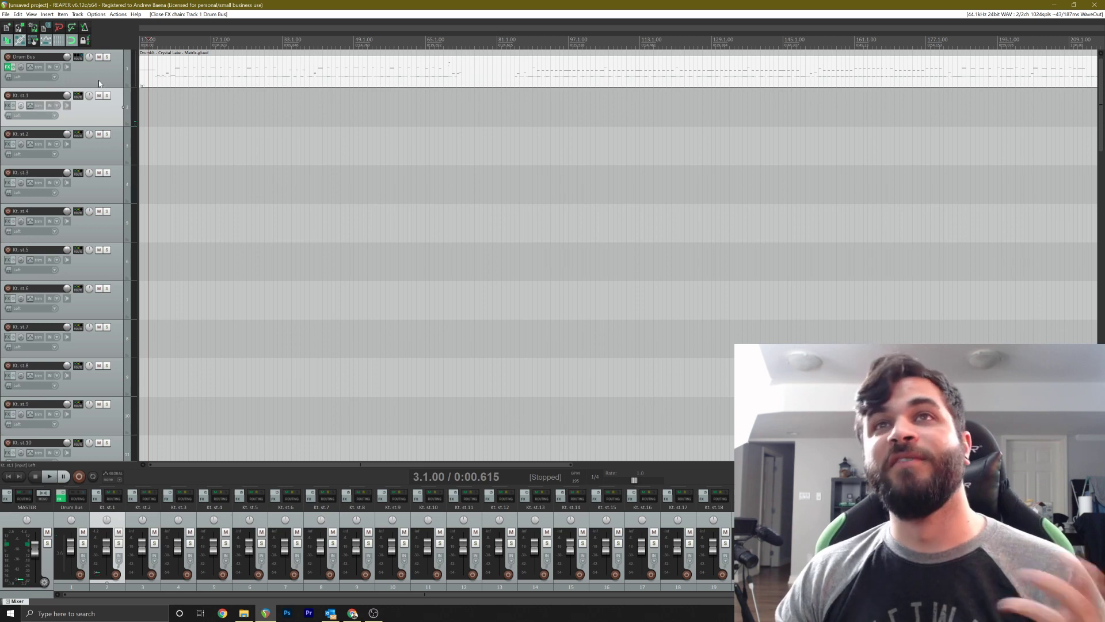
# Reopen Kontakt on Drum Bus, view The Invasion's full kit, and bring up the kick's microphone mixer
pyautogui.click(38, 82)
pyautogui.click(8, 66)
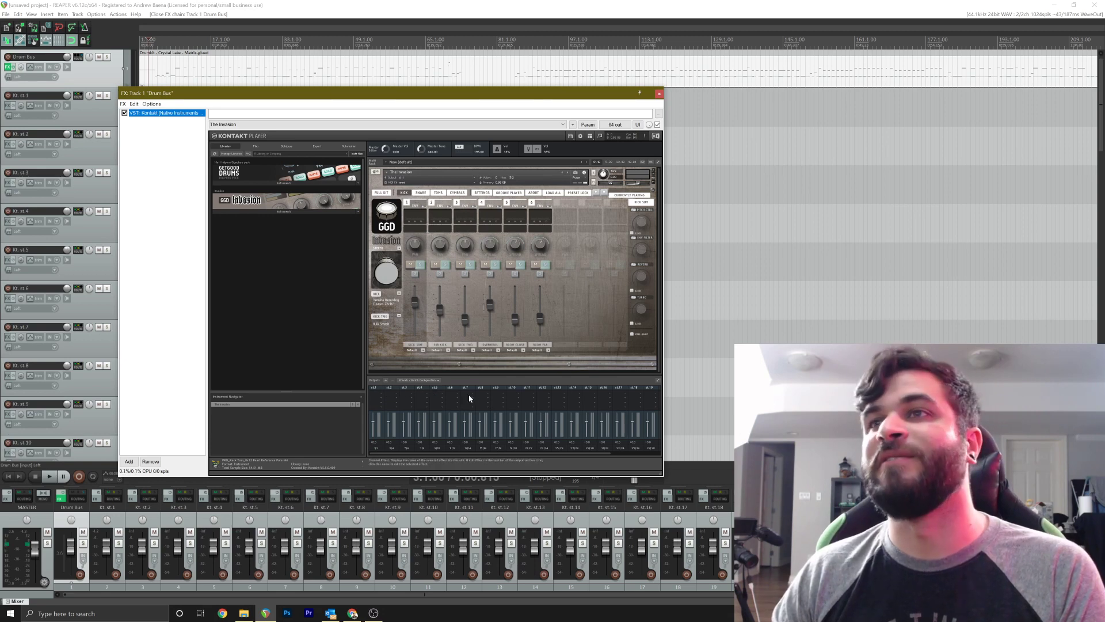
pyautogui.moveTo(221, 94); pyautogui.dragTo(266, 92)
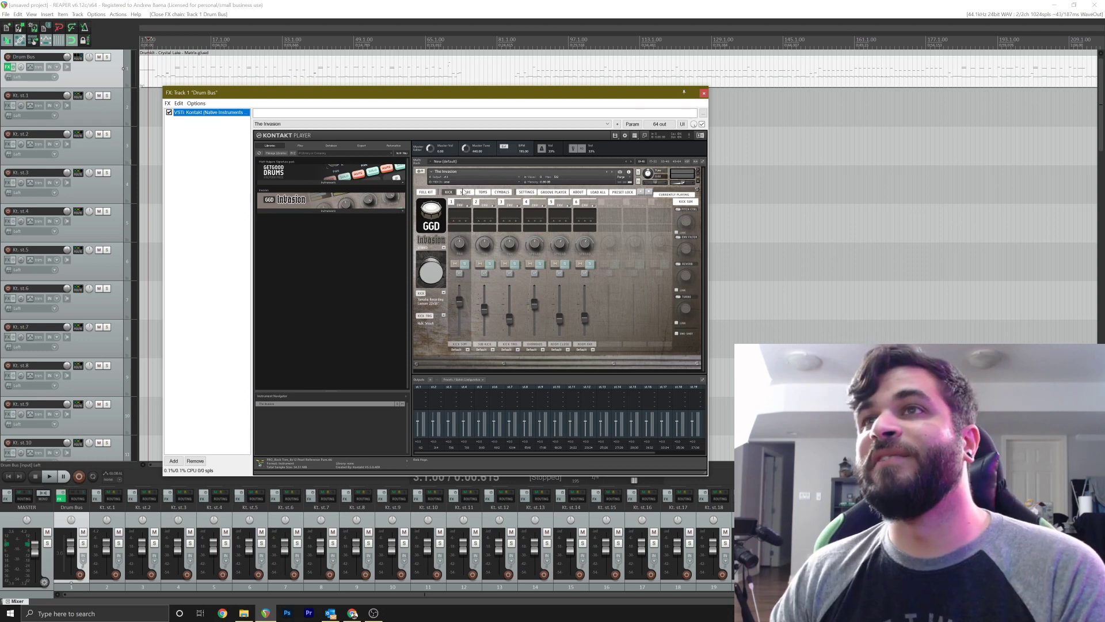
pyautogui.click(426, 192)
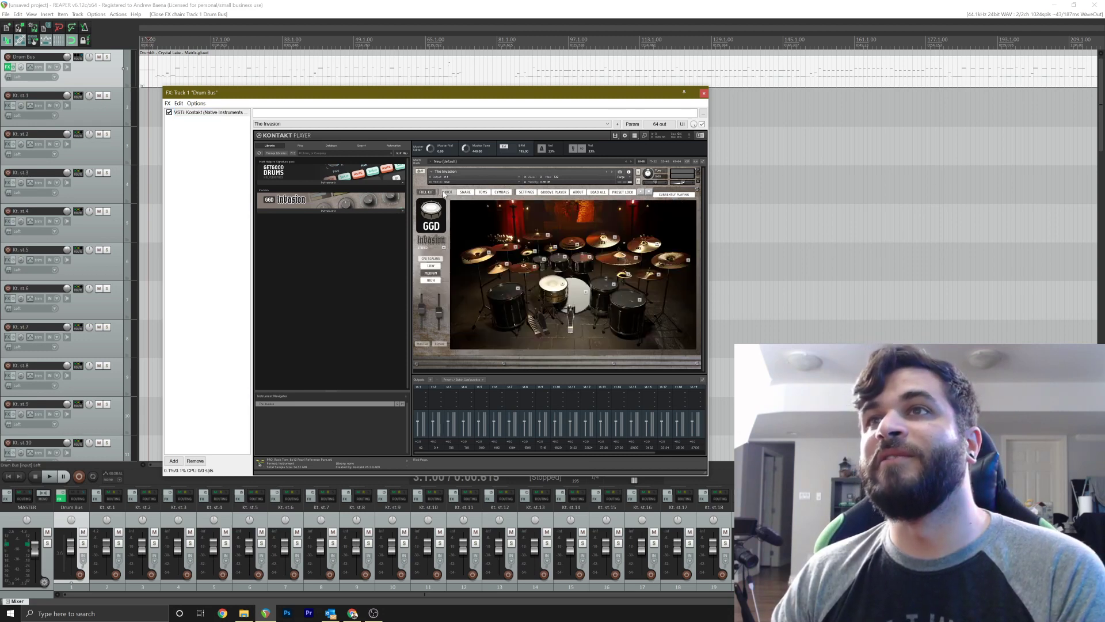
pyautogui.click(449, 191)
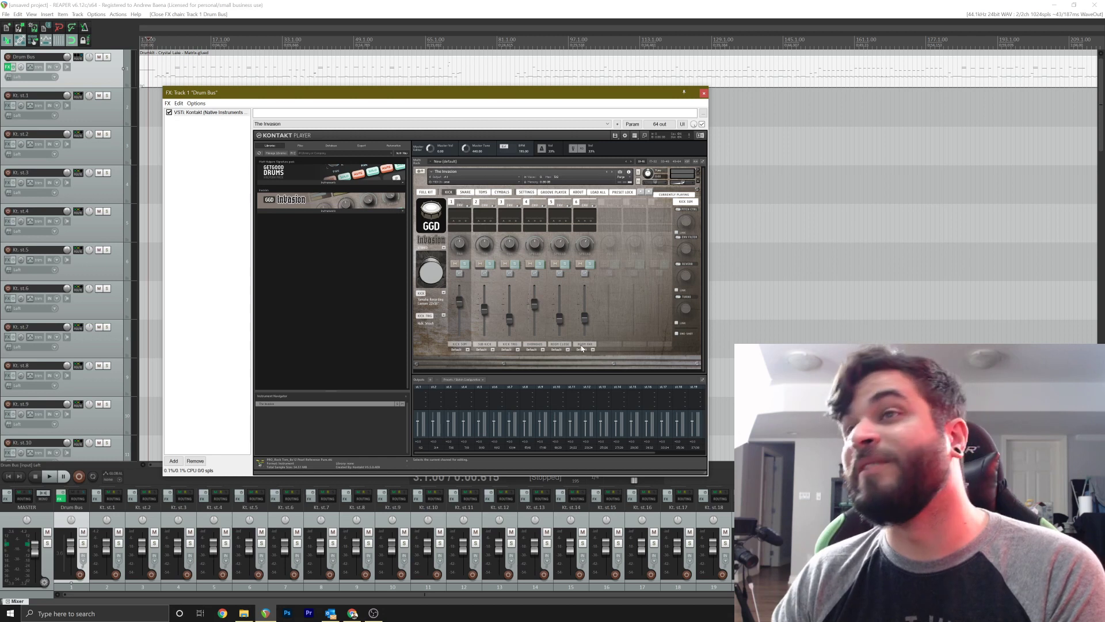
# Route the first three kick microphone channels to Kontakt outputs st.1, st.2 and st.3
pyautogui.click(466, 352)
pyautogui.click(464, 361)
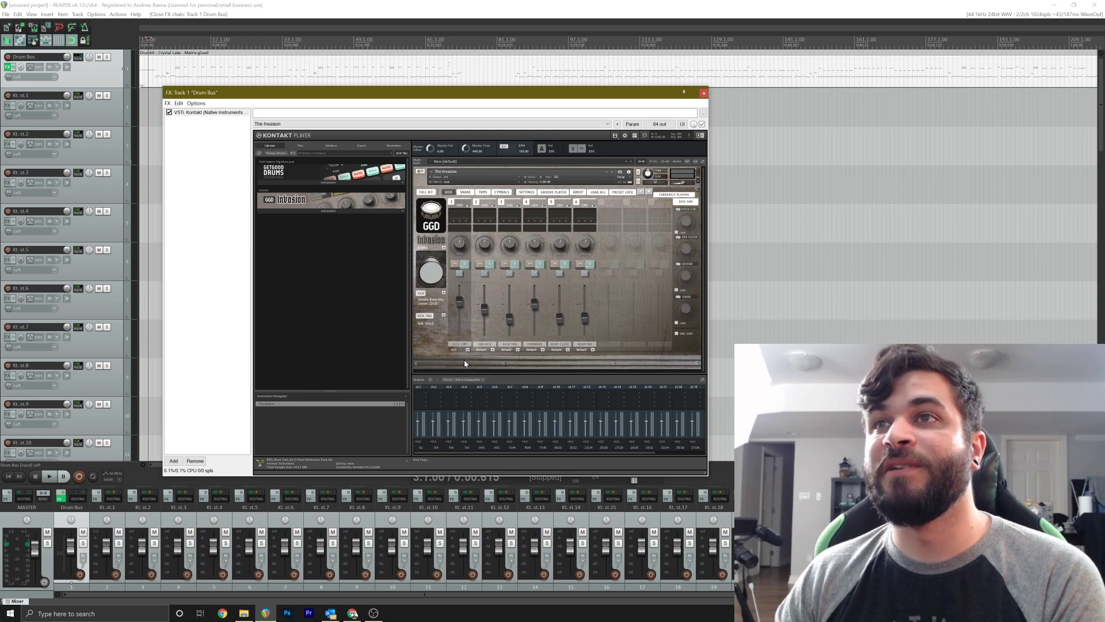
pyautogui.click(486, 349)
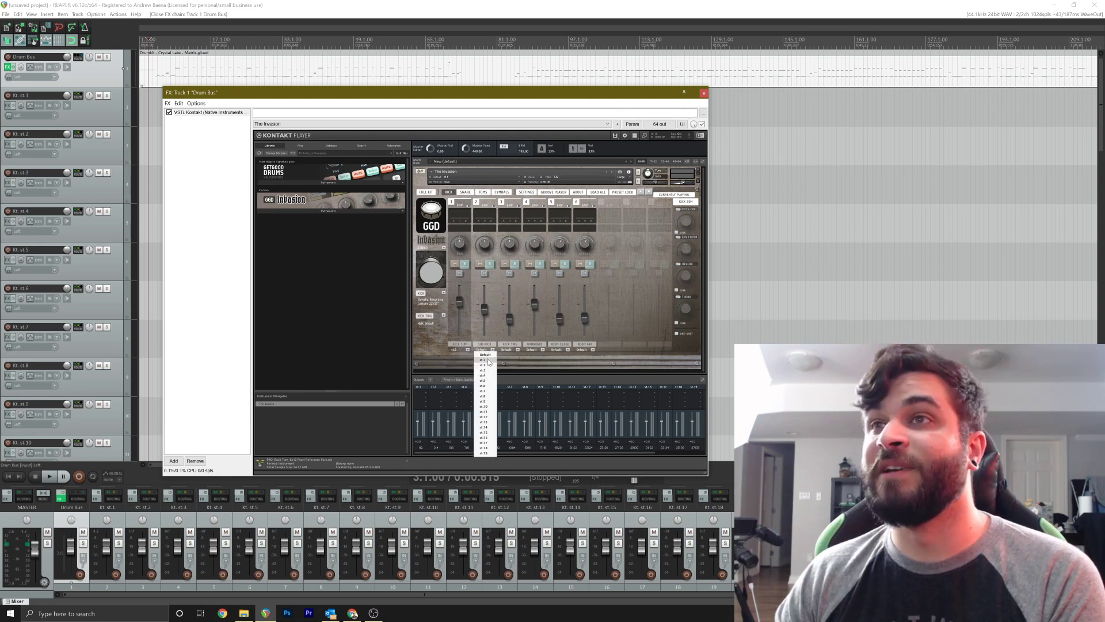
pyautogui.click(485, 366)
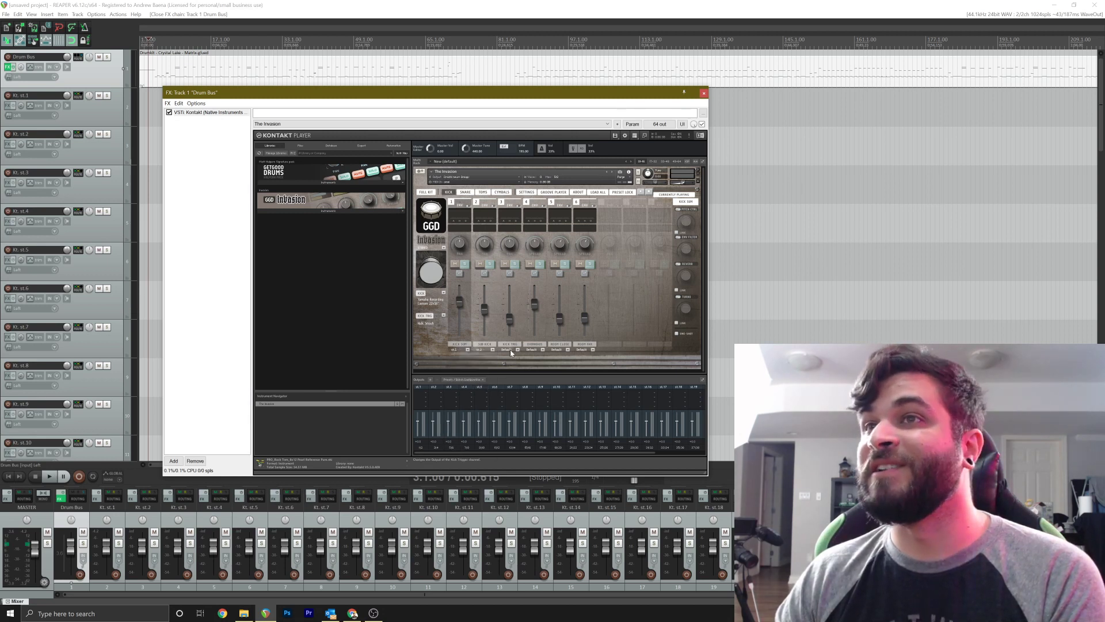
pyautogui.click(510, 350)
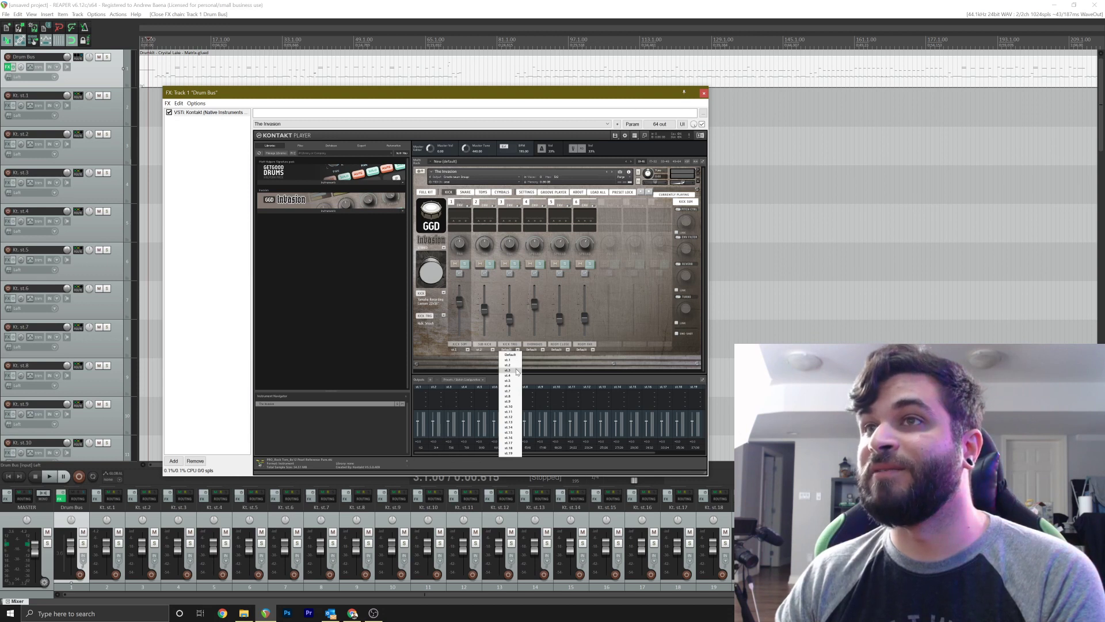
pyautogui.click(516, 370)
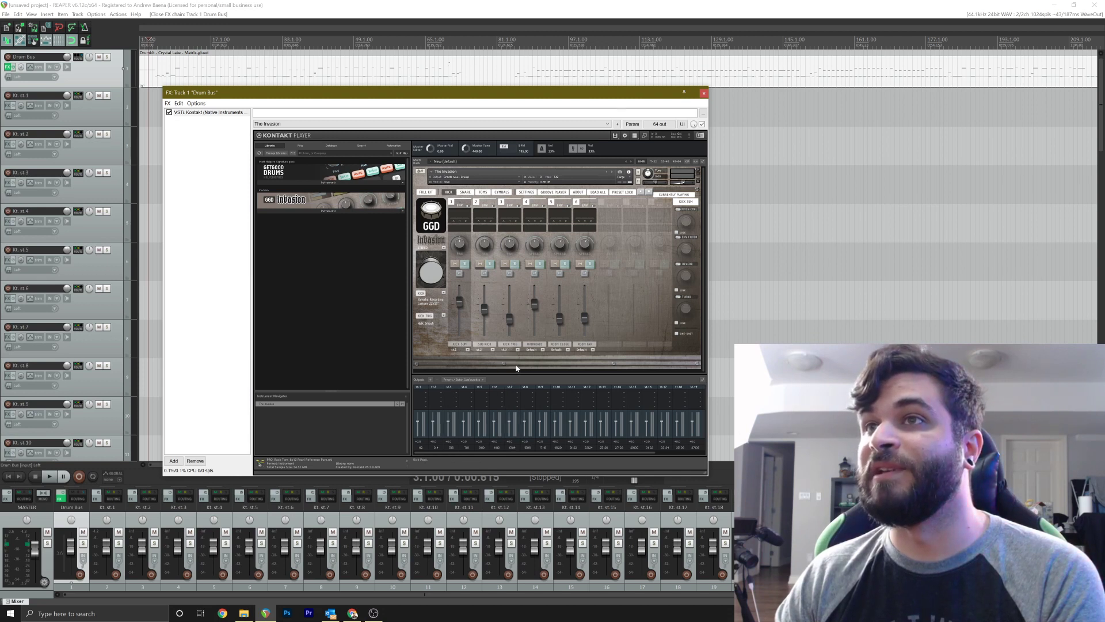
# Play the drum part from measure 5 to check the kick signals on the first three output tracks, then stop it
pyautogui.click(269, 4)
pyautogui.click(156, 83)
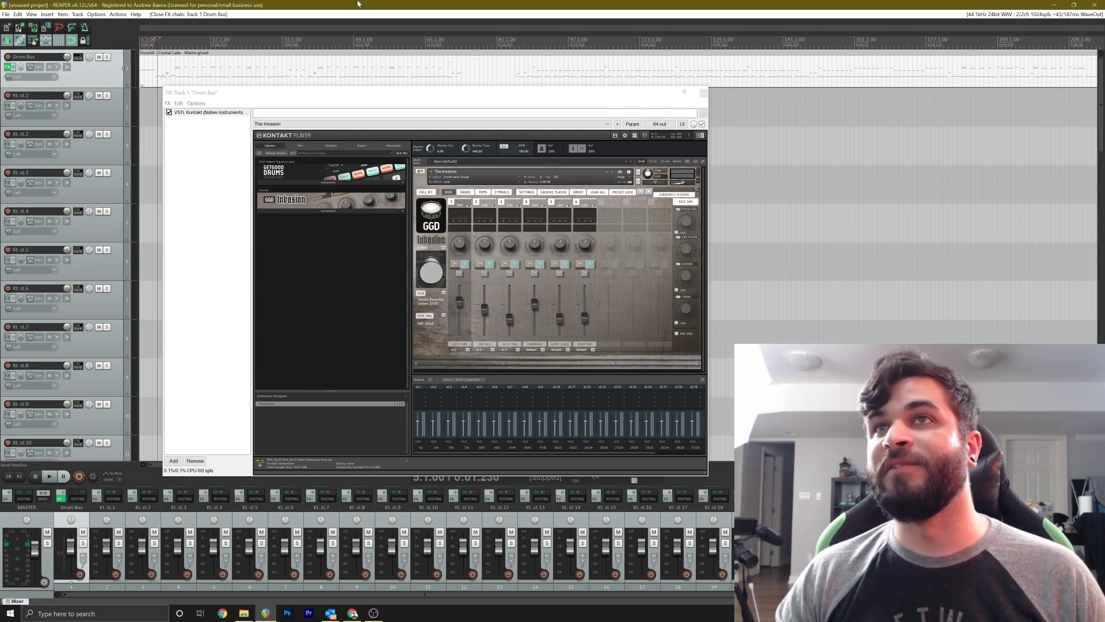
pyautogui.press('space')
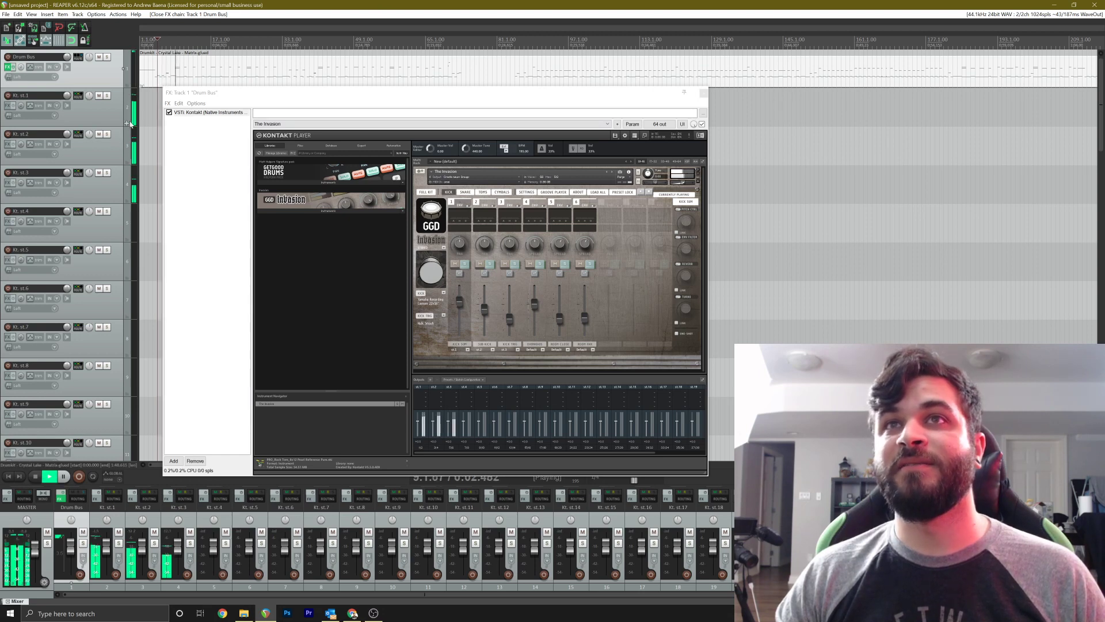
pyautogui.press('space')
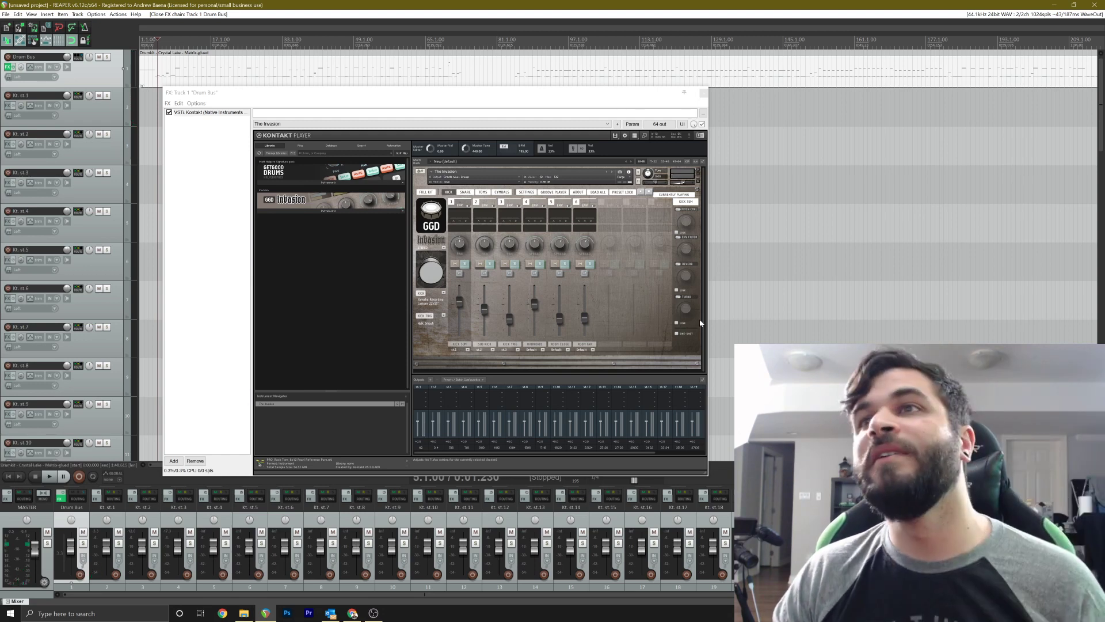
# Route the kick's overhead channel to st.15 and its two room channels to st.16 and st.17
pyautogui.click(540, 350)
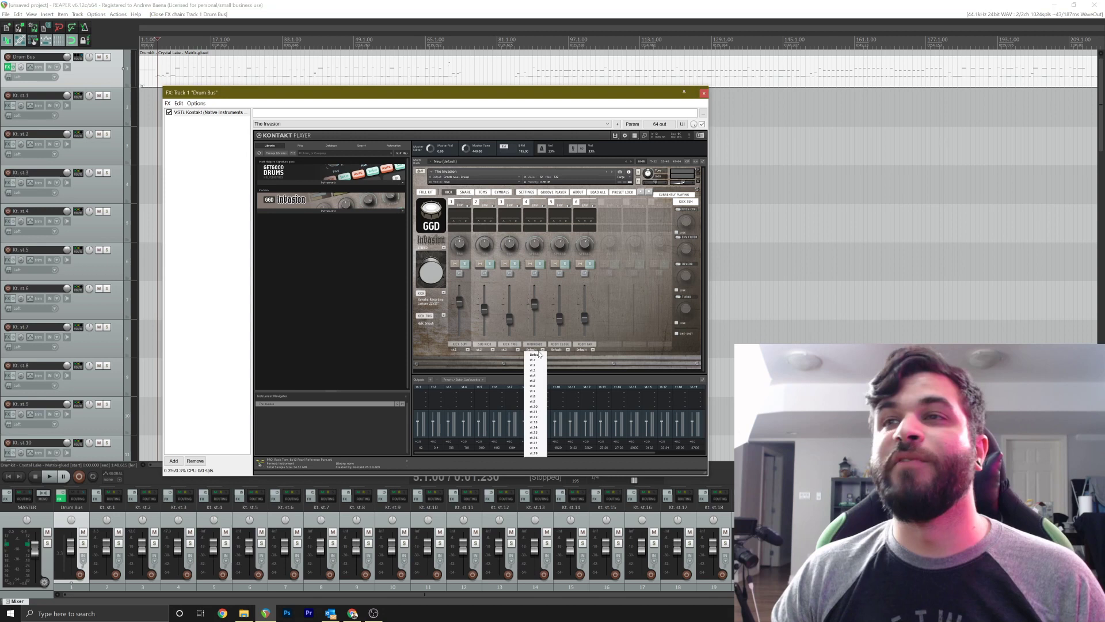
pyautogui.click(535, 432)
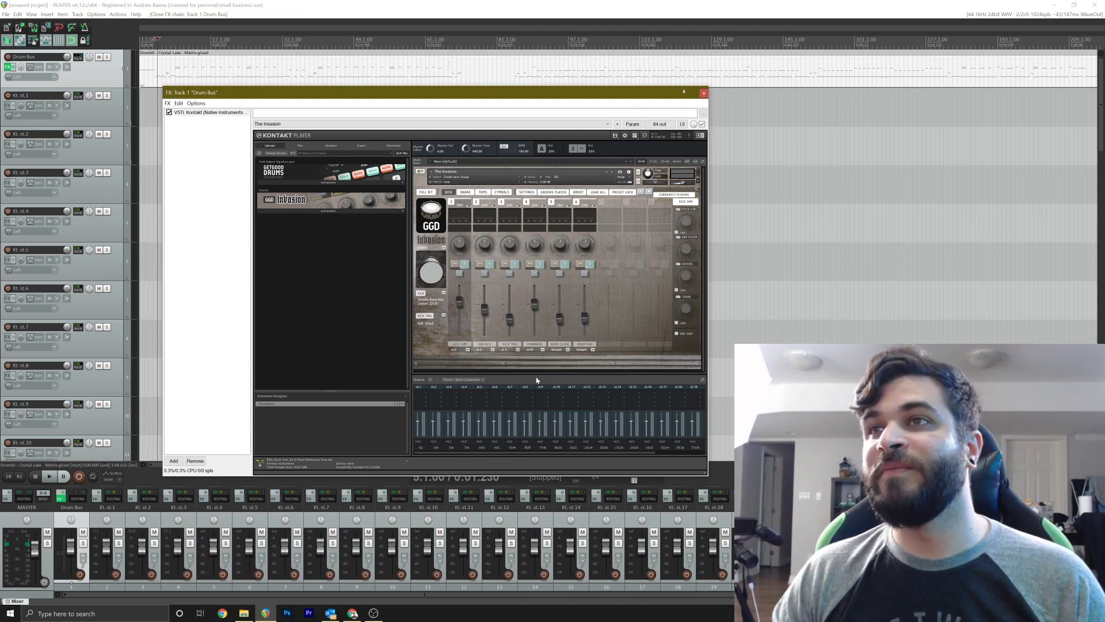
pyautogui.click(566, 350)
pyautogui.click(558, 437)
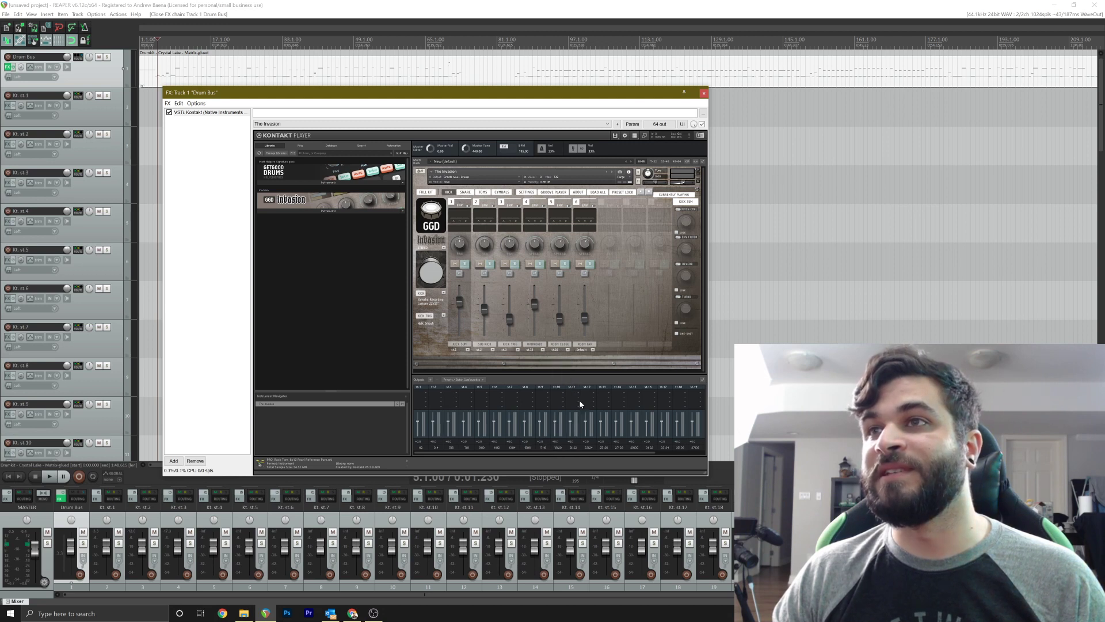
pyautogui.click(591, 350)
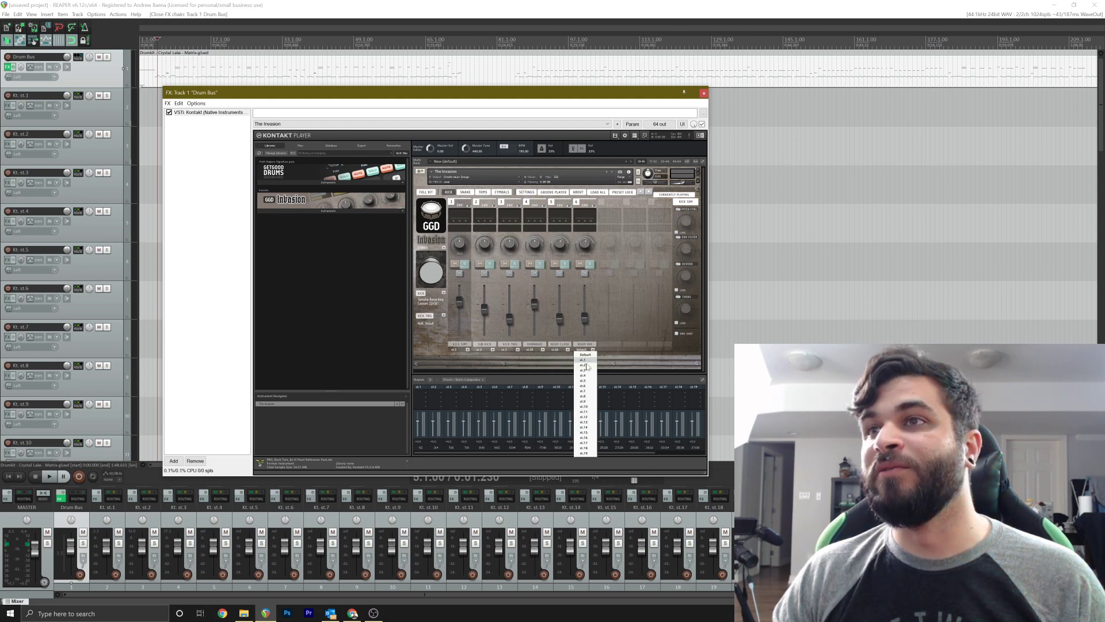
pyautogui.click(592, 442)
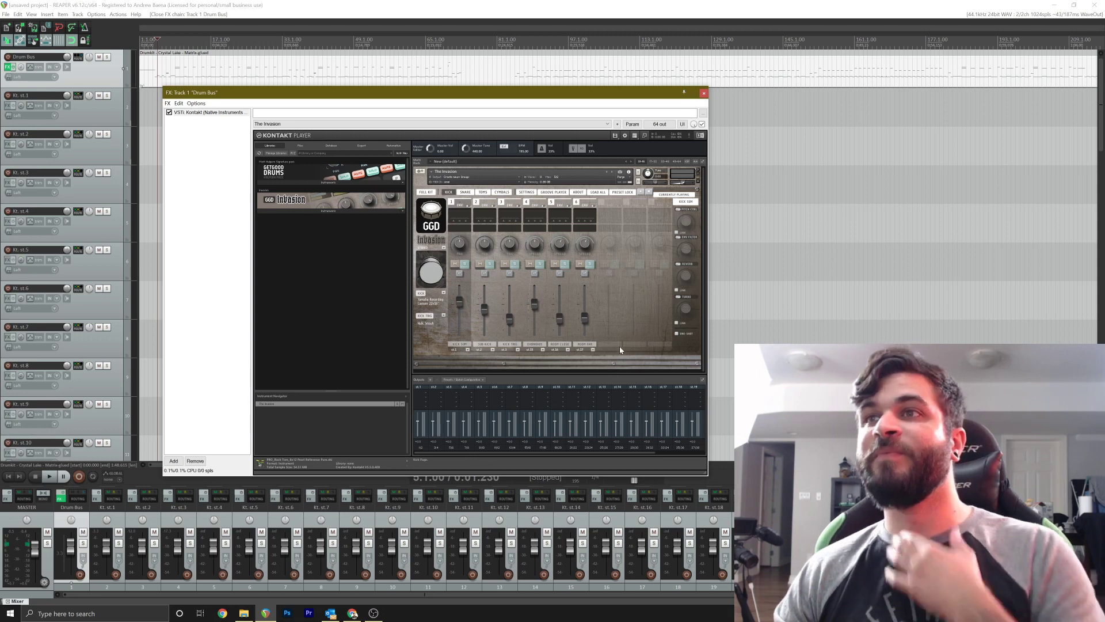
# Play the drum part while checking the meters of the Kt. st.15, st.16 and st.17 tracks, then stop it
pyautogui.click(153, 173)
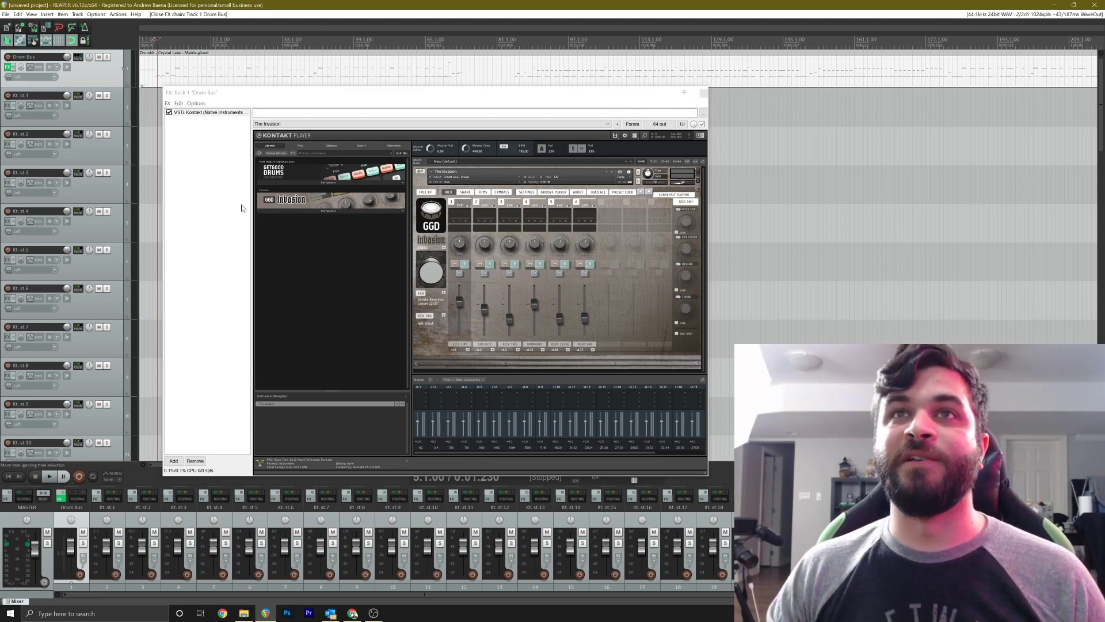
pyautogui.press('space')
pyautogui.scroll(-3, 127, 219)
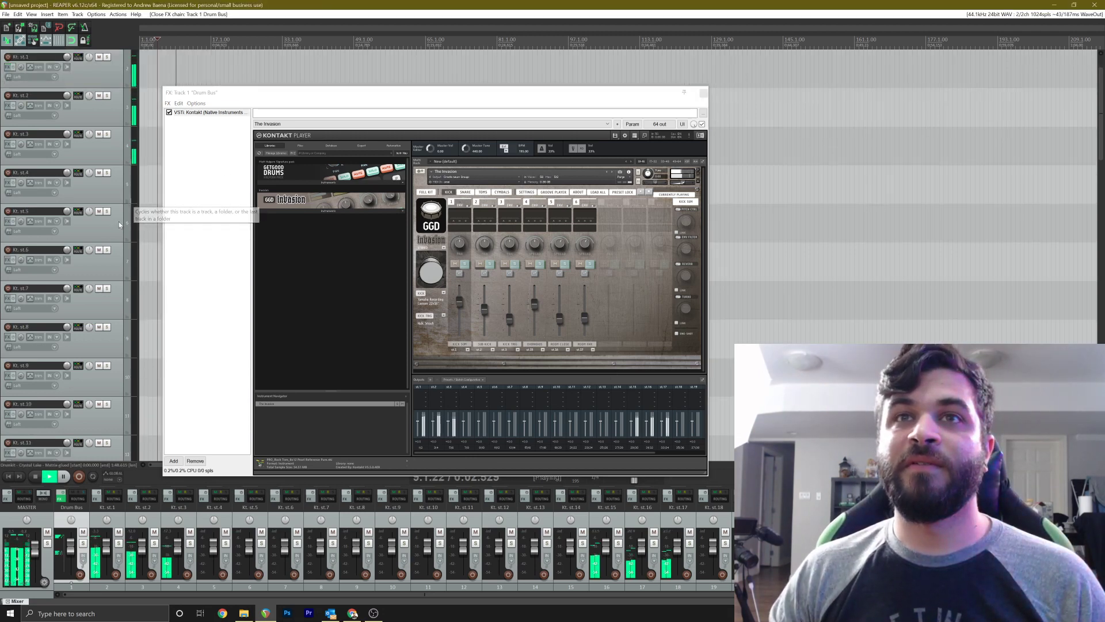
pyautogui.scroll(-4, 123, 223)
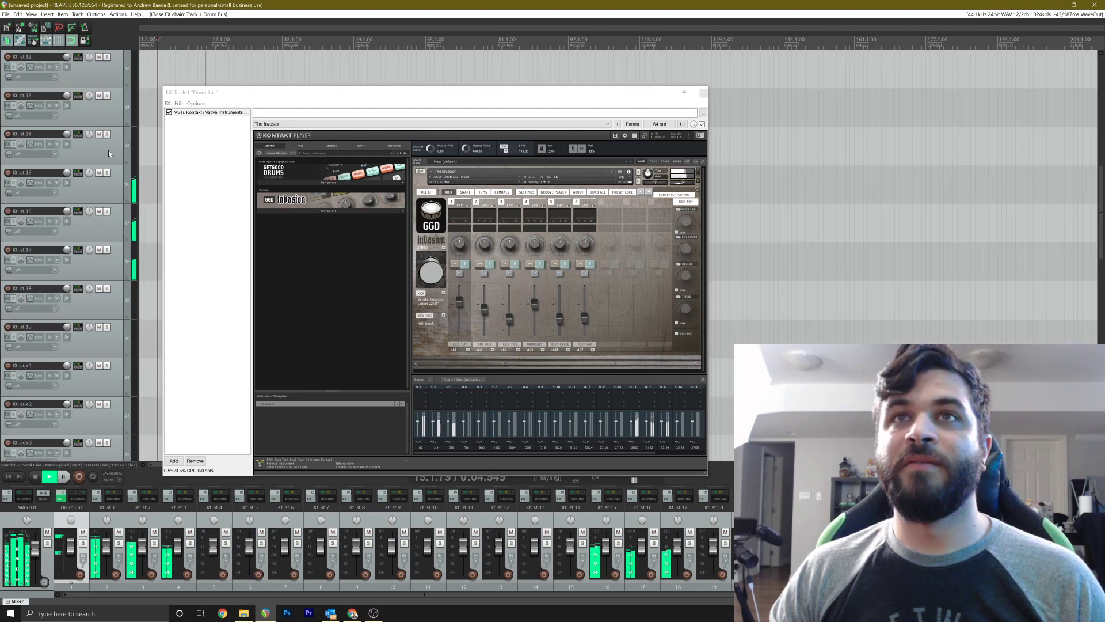
pyautogui.press('space')
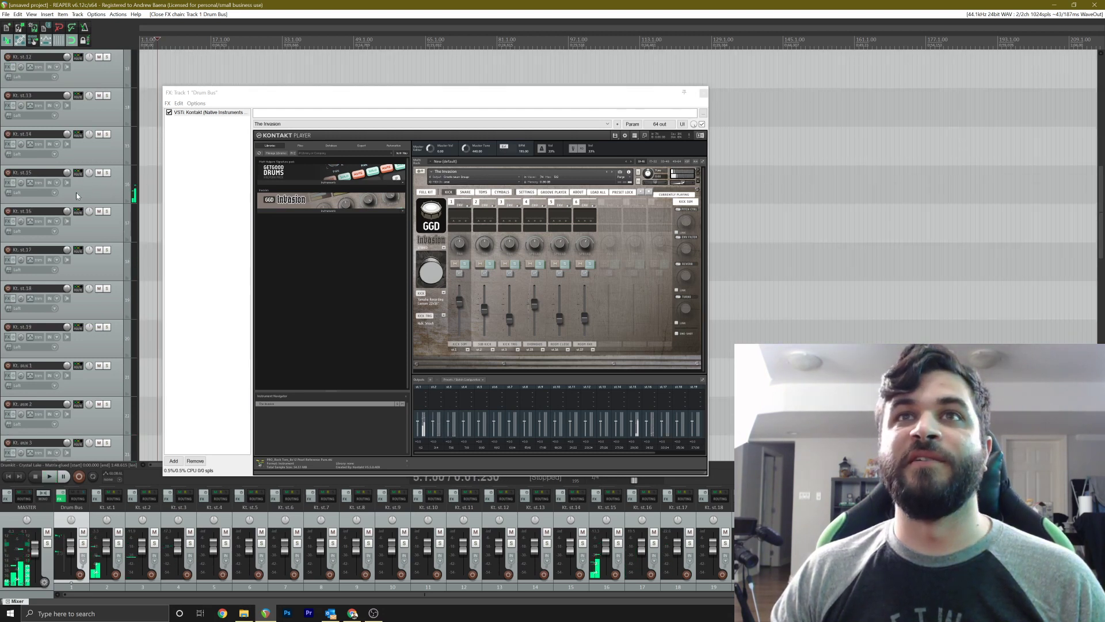
pyautogui.scroll(2, 118, 264)
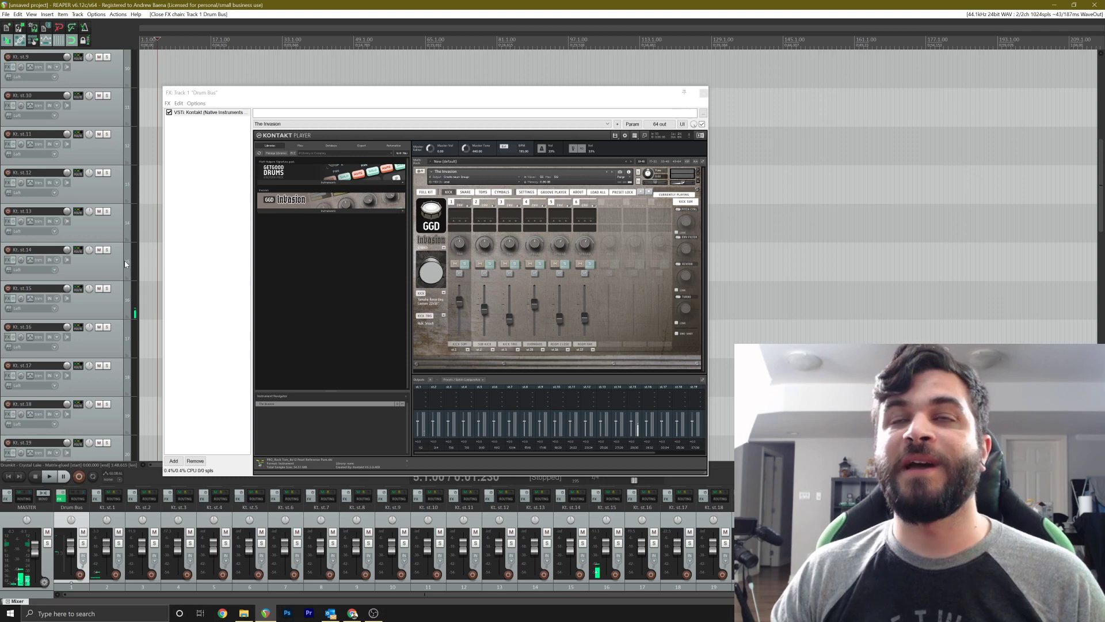
pyautogui.scroll(5, 126, 263)
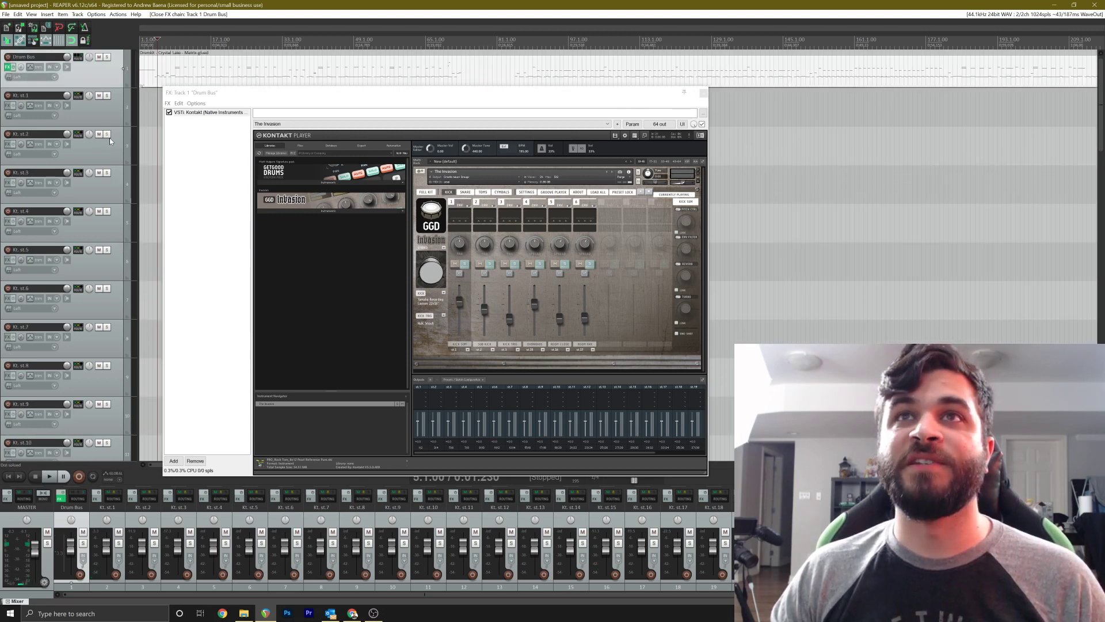
# Listen to Kt. st.2 and Kt. st.3 soloed, then stop playback and clear both solos
pyautogui.click(106, 134)
pyautogui.click(106, 172)
pyautogui.press('space')
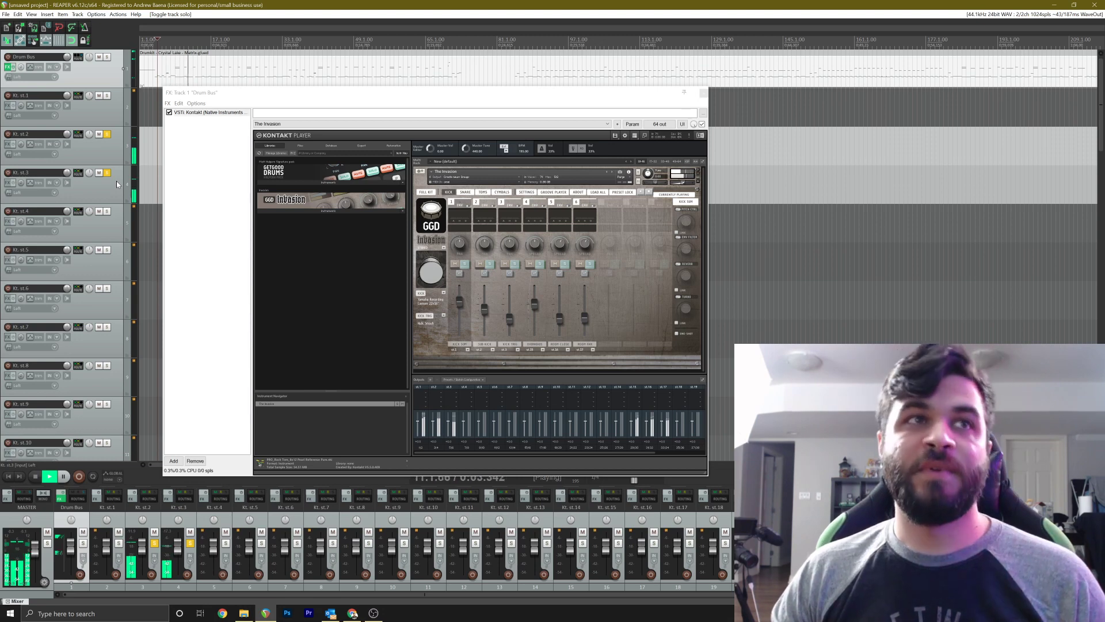
pyautogui.press('space')
pyautogui.click(107, 173)
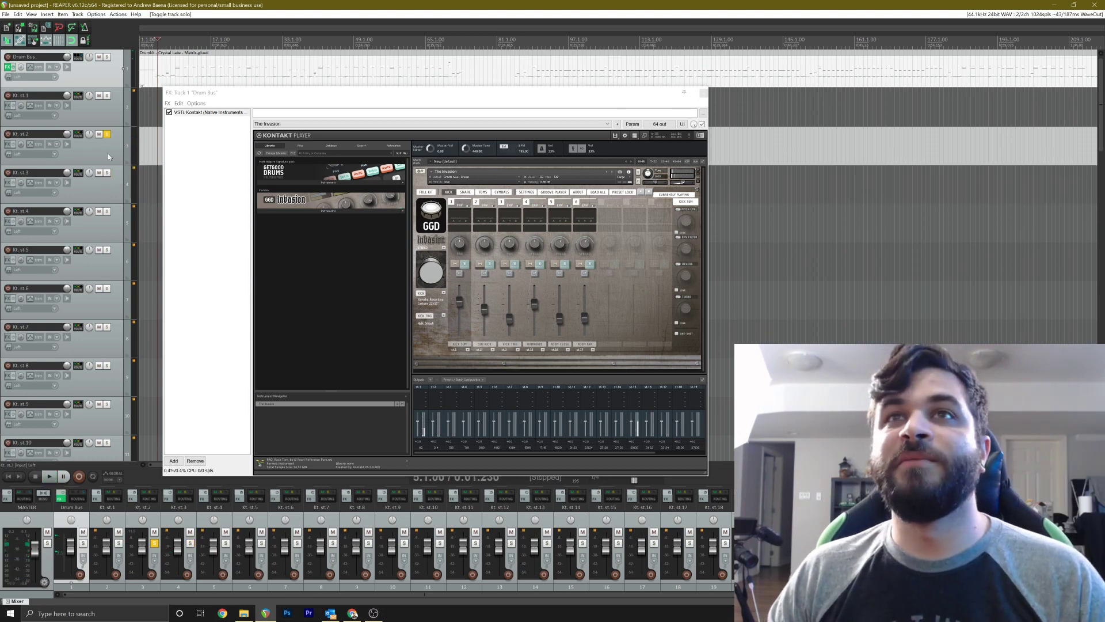
pyautogui.click(108, 140)
pyautogui.click(107, 134)
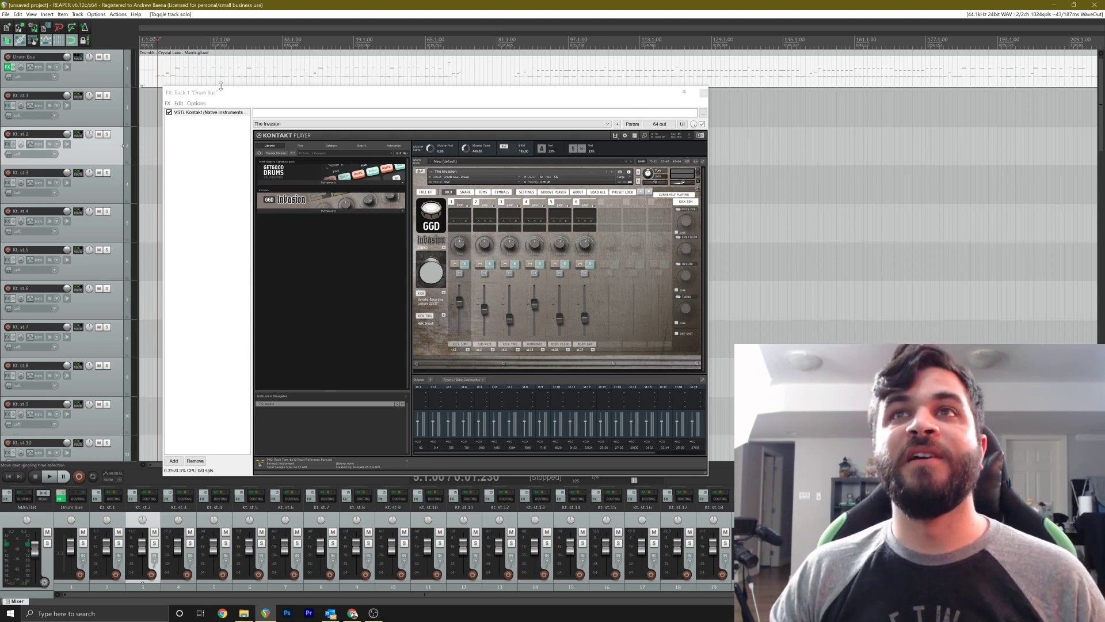
# Move the Drum Bus effects window clear of the track list and rename the Kt. st.1 track as Kick SUM
pyautogui.moveTo(216, 96); pyautogui.dragTo(254, 95)
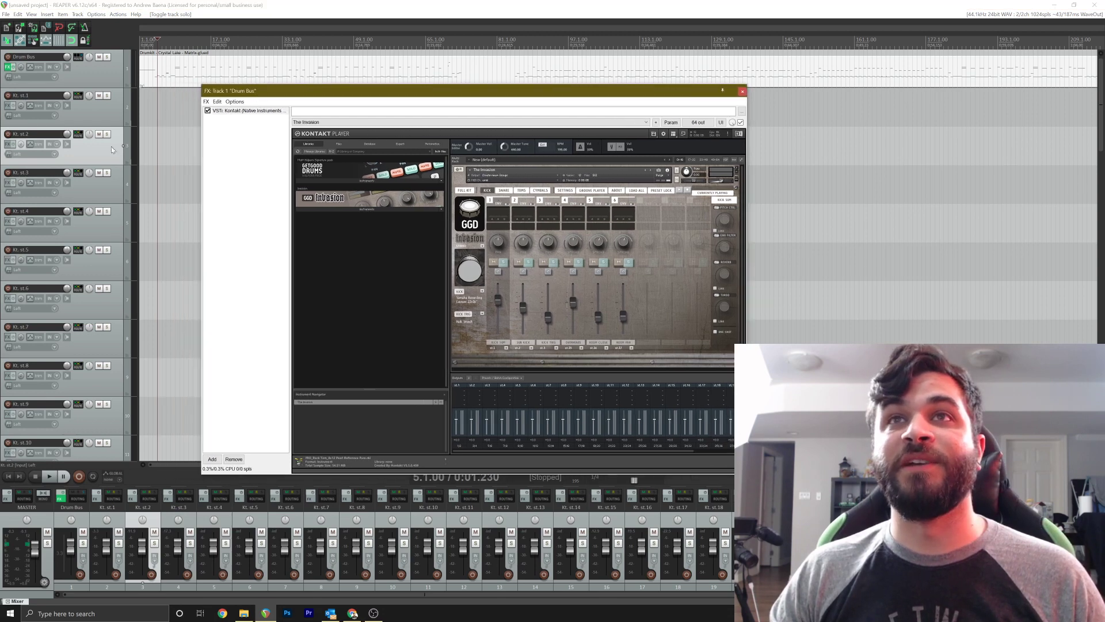
pyautogui.click(99, 116)
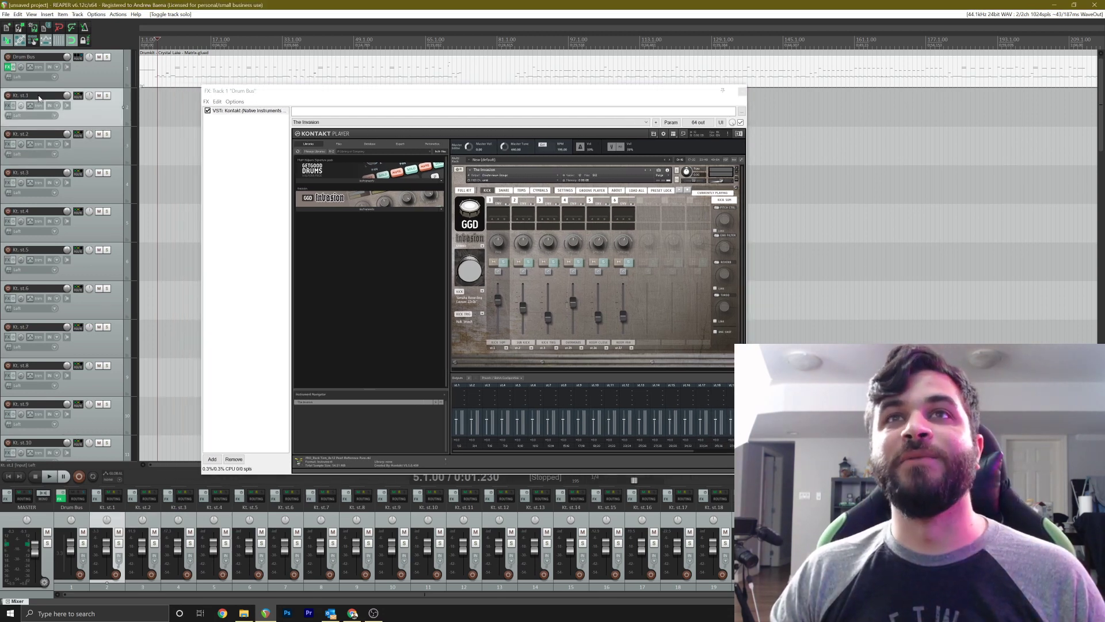
pyautogui.doubleClick(38, 95)
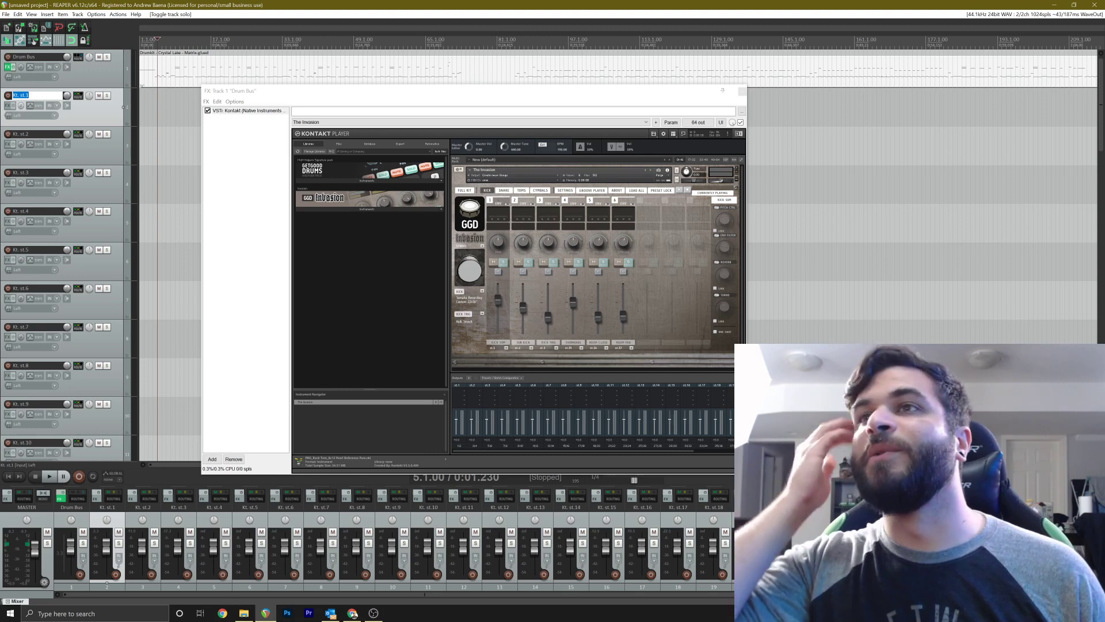
pyautogui.write('Kick')
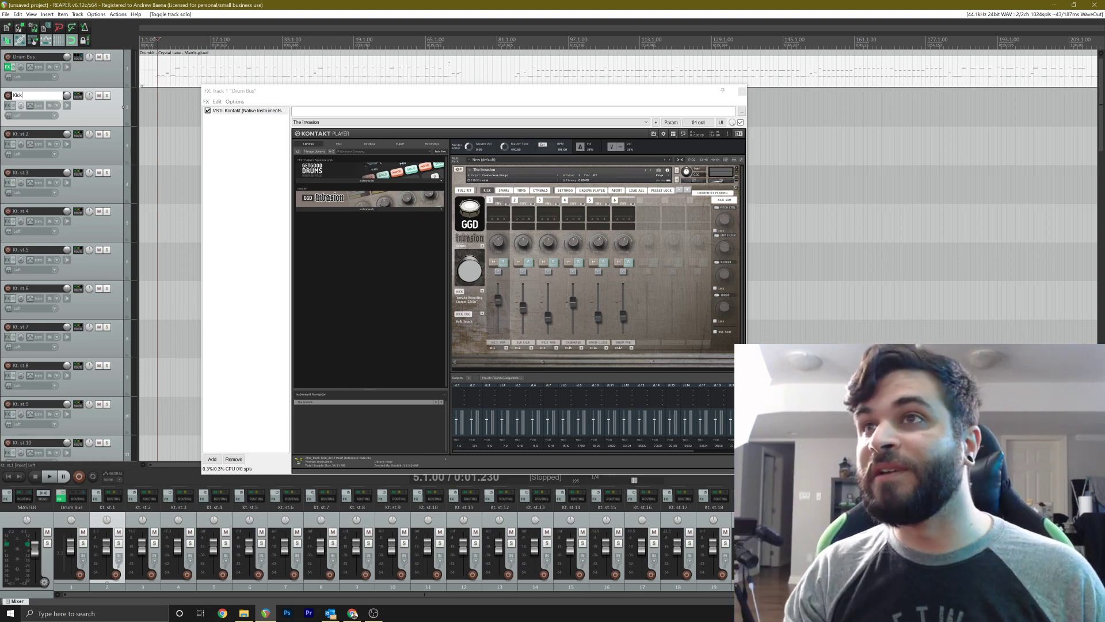
pyautogui.write(' SUM')
pyautogui.press('Return')
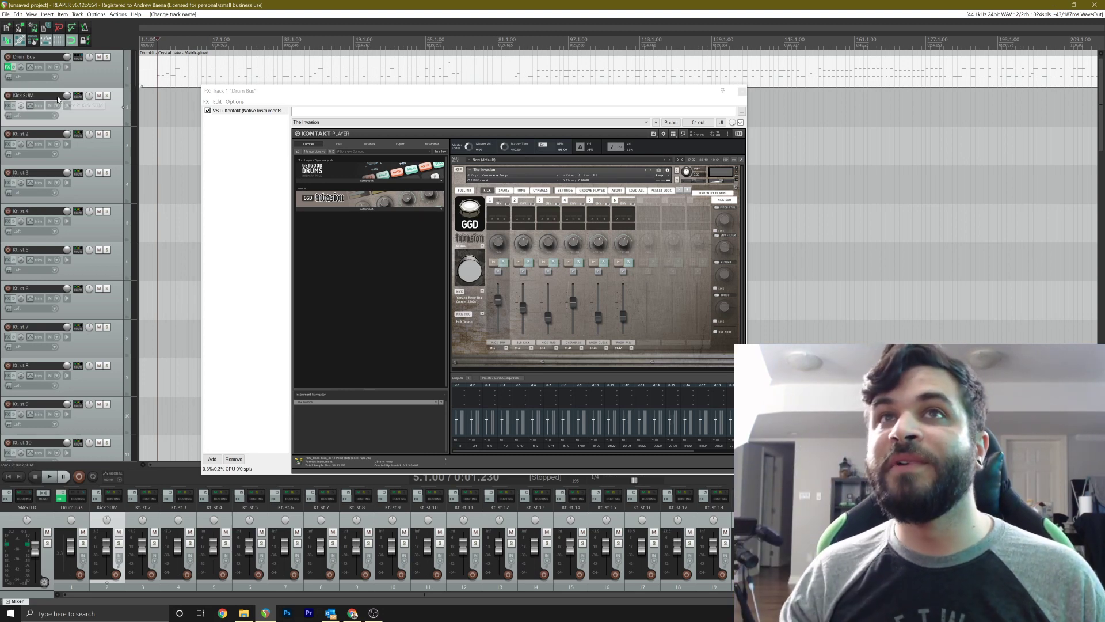
# Rename the Kt. st.2 track as Sub Kick and the Kt. st.3 track as Kick Trig
pyautogui.doubleClick(40, 134)
pyautogui.write('S')
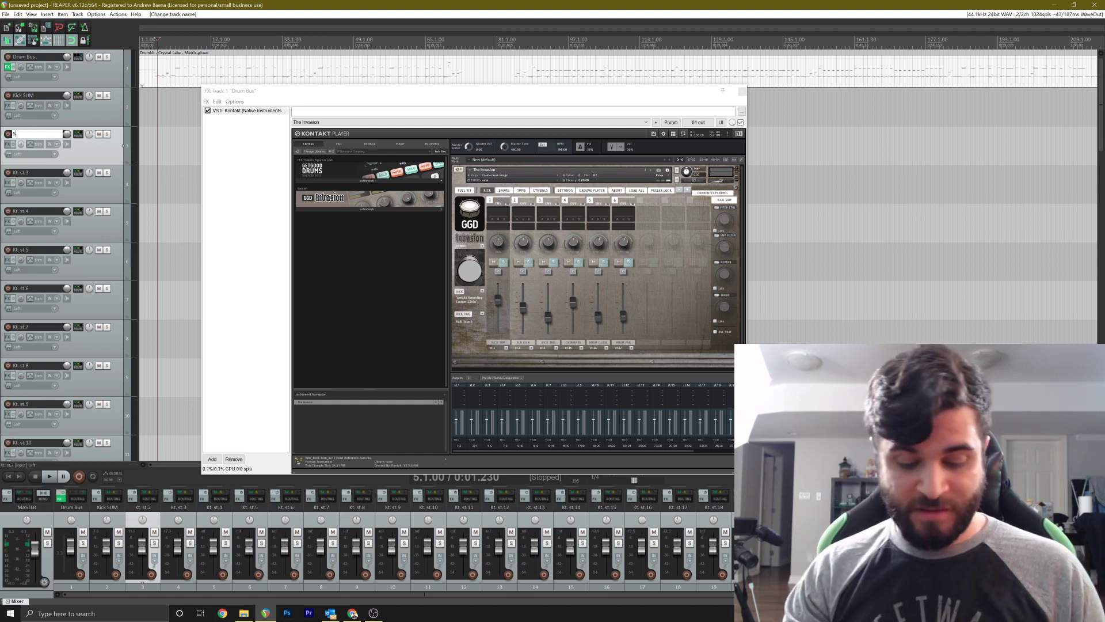
pyautogui.write('ub Kick')
pyautogui.press('Return')
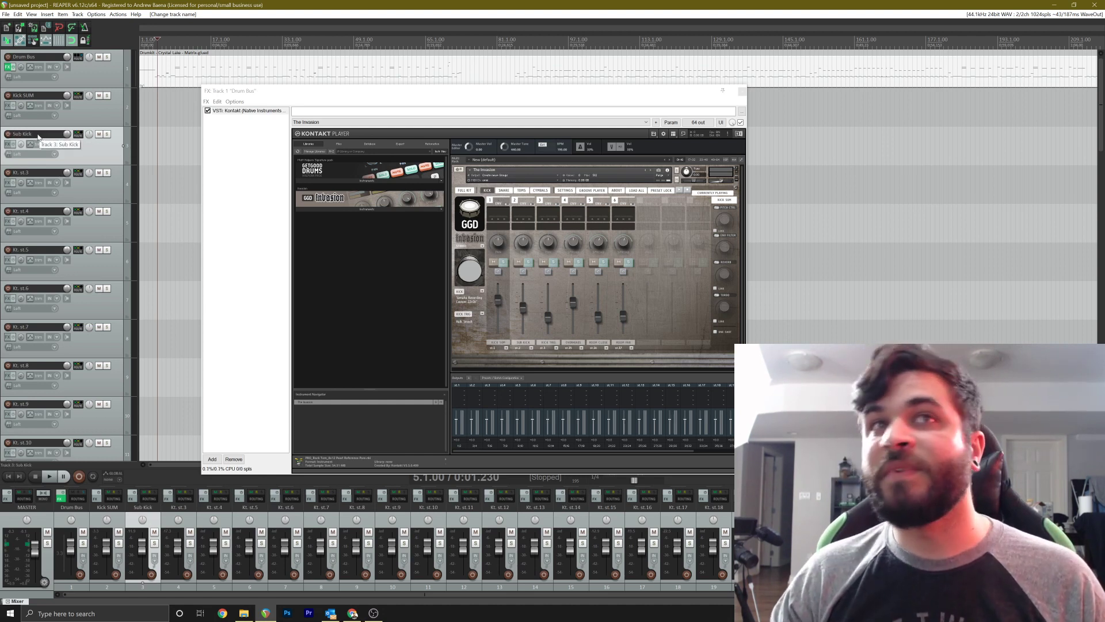
pyautogui.doubleClick(37, 172)
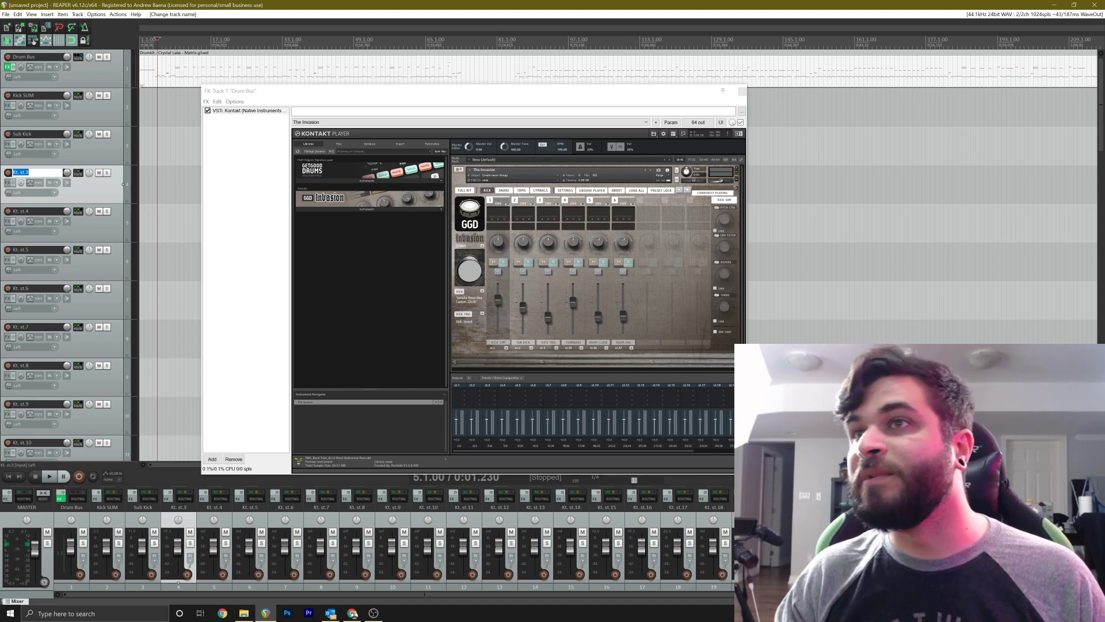
pyautogui.write('Kic')
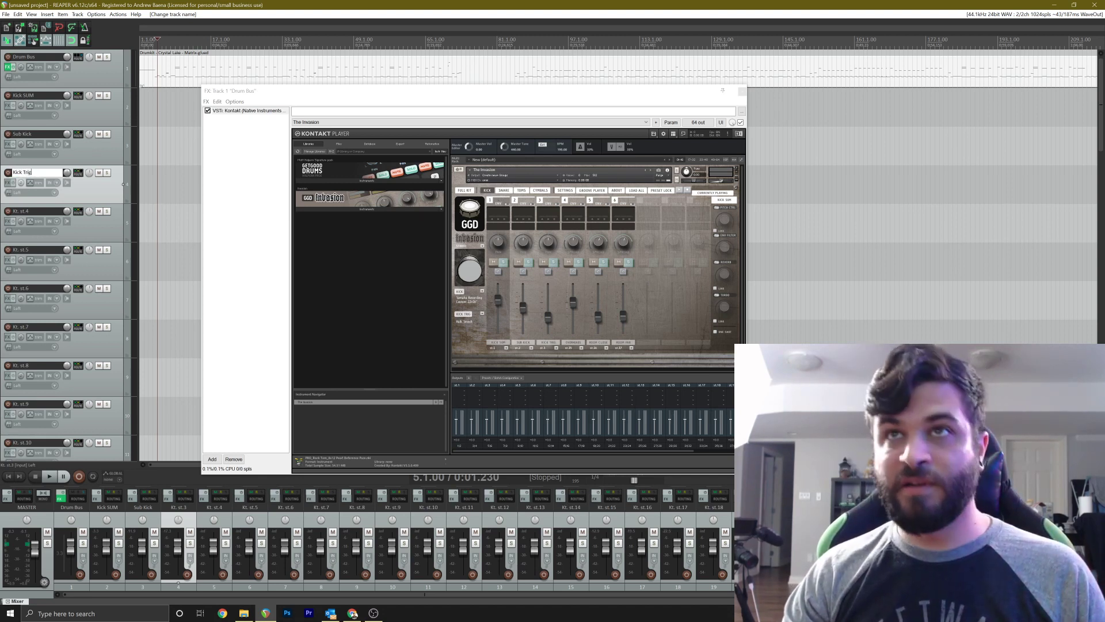
pyautogui.write('k Trig')
pyautogui.press('Return')
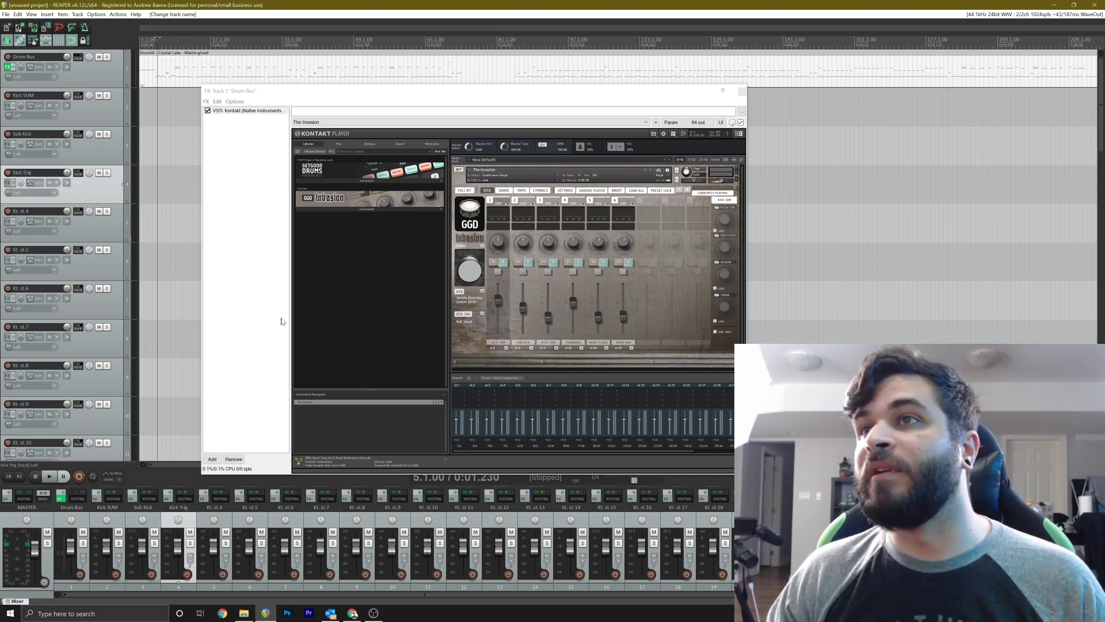
# Rename the Kt. st.15, st.16 and st.17 tracks as Overheads, Room Close and Room Far
pyautogui.scroll(-5, 74, 388)
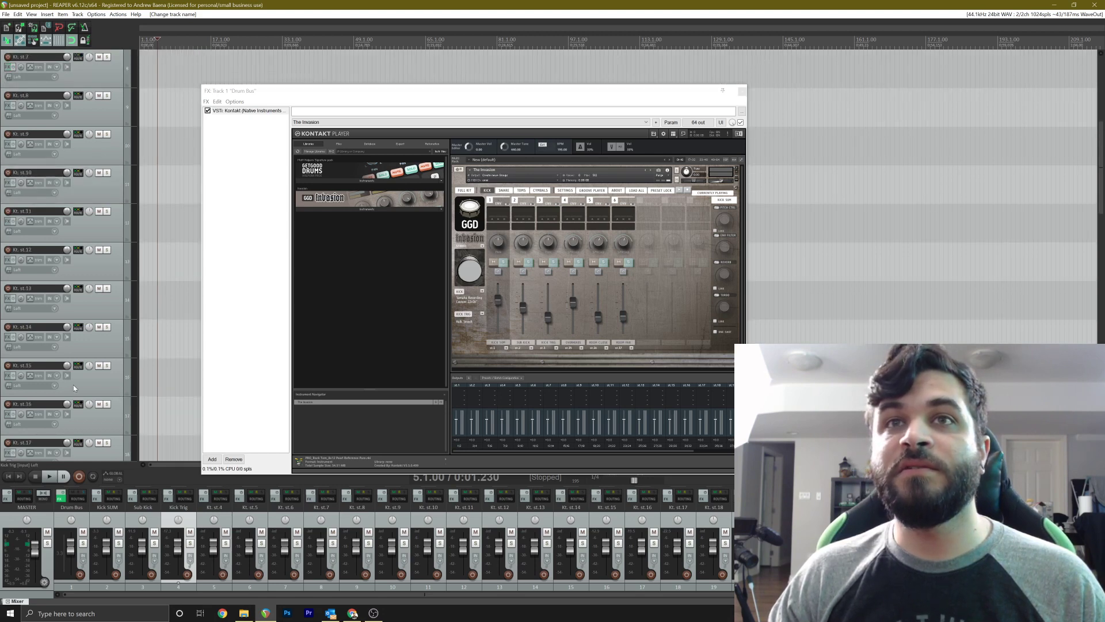
pyautogui.doubleClick(48, 369)
pyautogui.write('Ch')
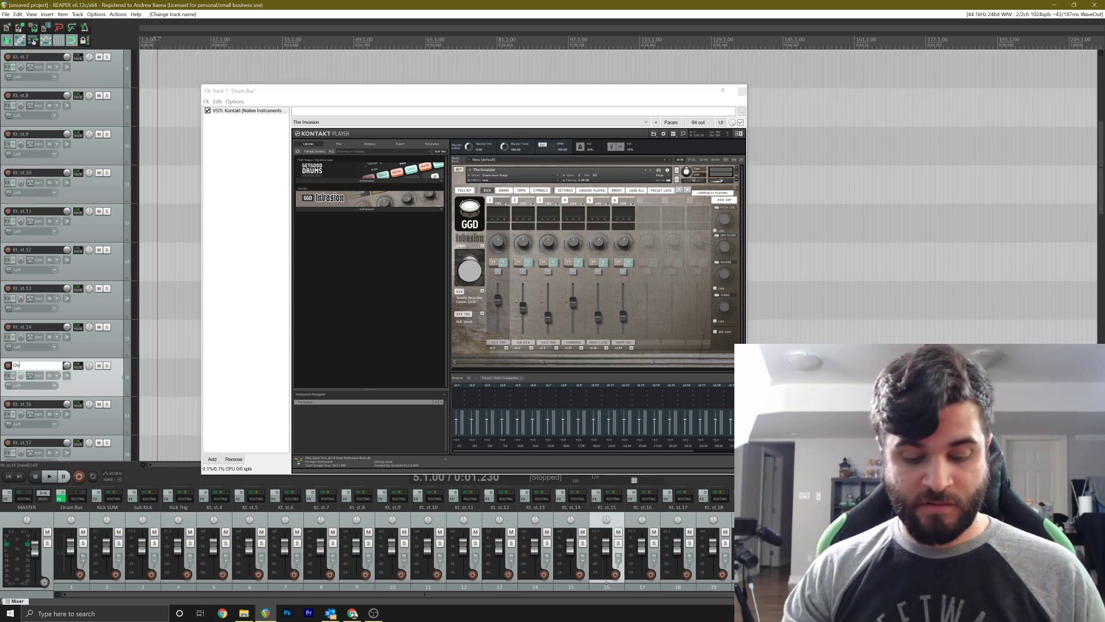
pyautogui.write('erheads')
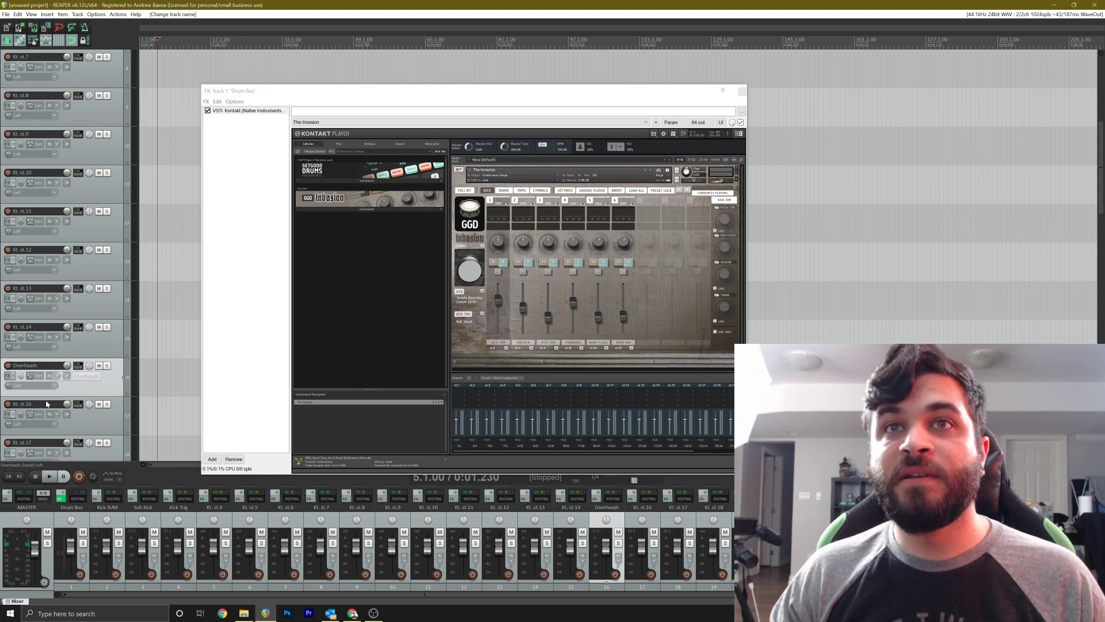
pyautogui.press('Tab')
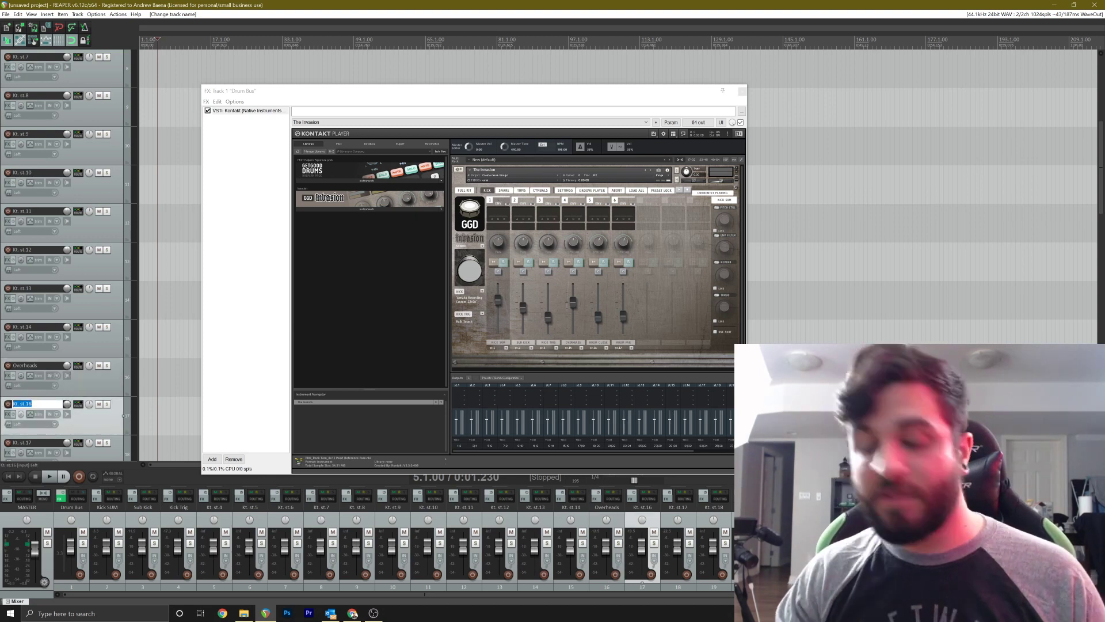
pyautogui.write('Room Close')
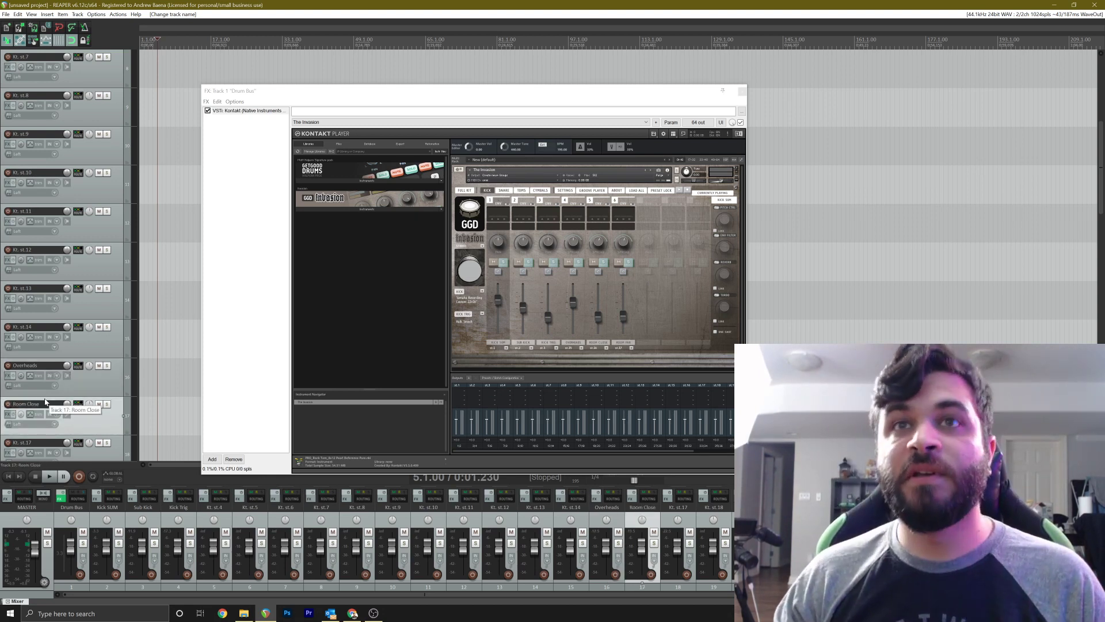
pyautogui.click(50, 445)
pyautogui.doubleClick(50, 444)
pyautogui.write('Room Far')
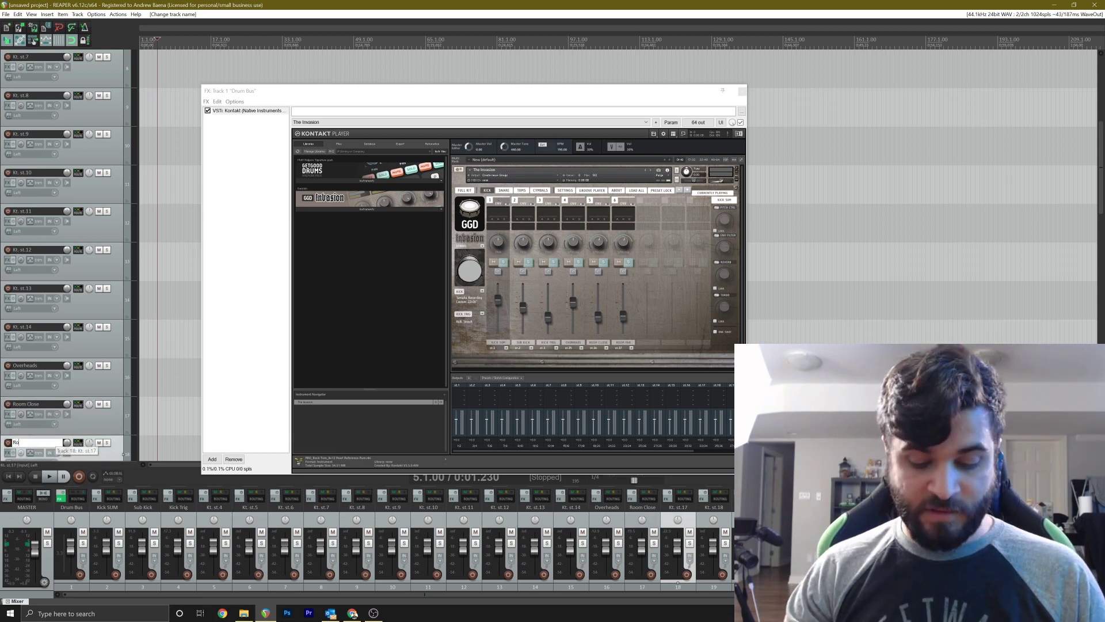
pyautogui.press('Return')
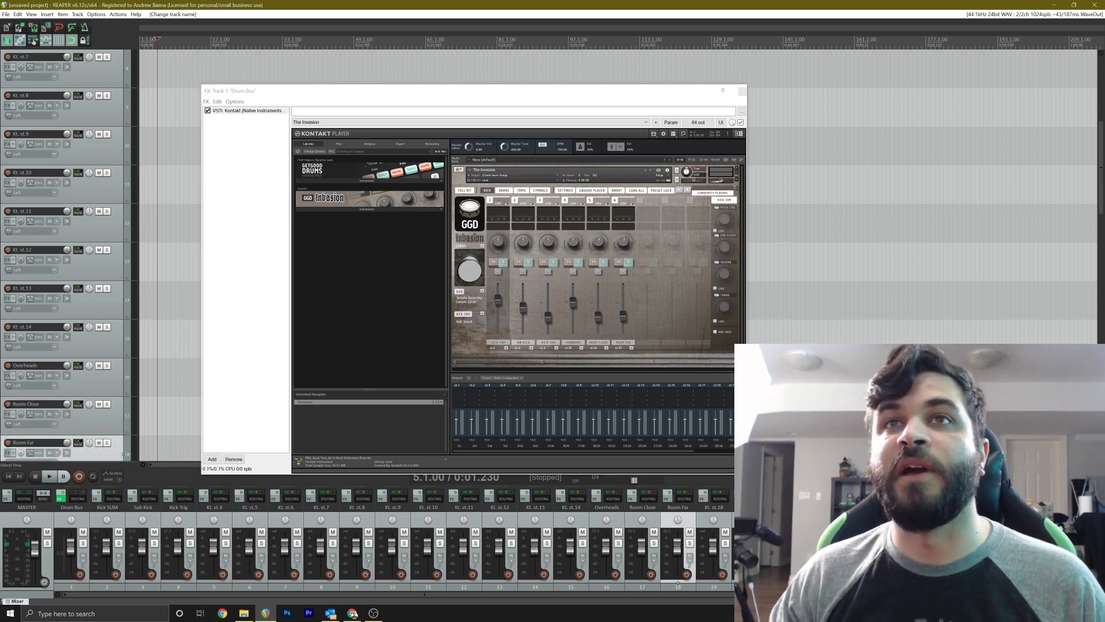
# Route the snare's overhead channel to st.15 and its close and far room channels to st.16 and st.17
pyautogui.scroll(5, 122, 258)
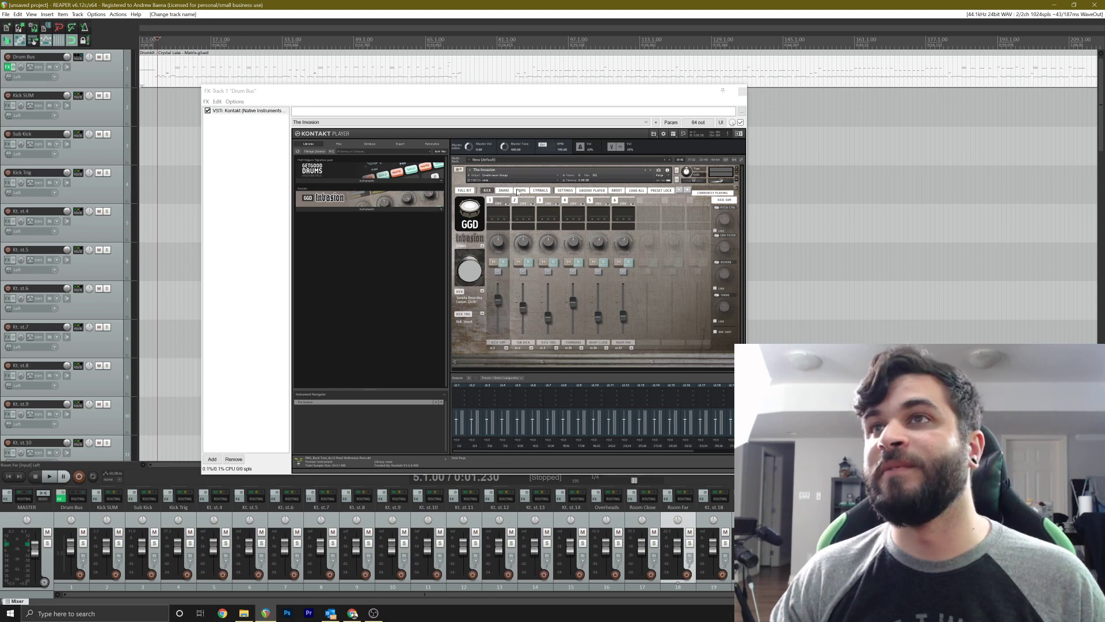
pyautogui.click(507, 191)
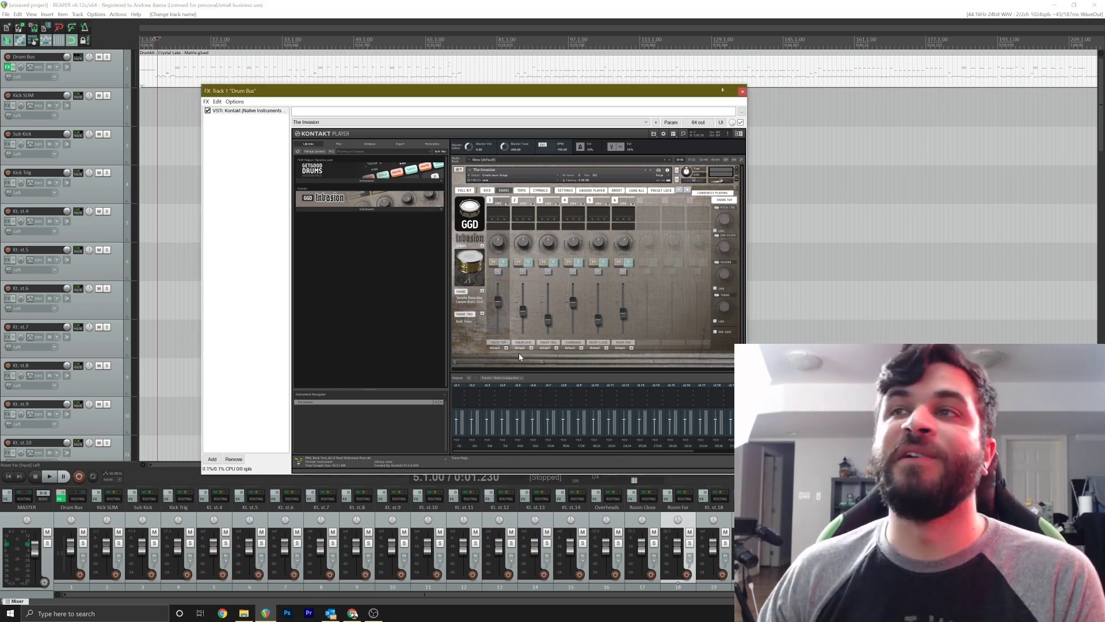
pyautogui.click(580, 348)
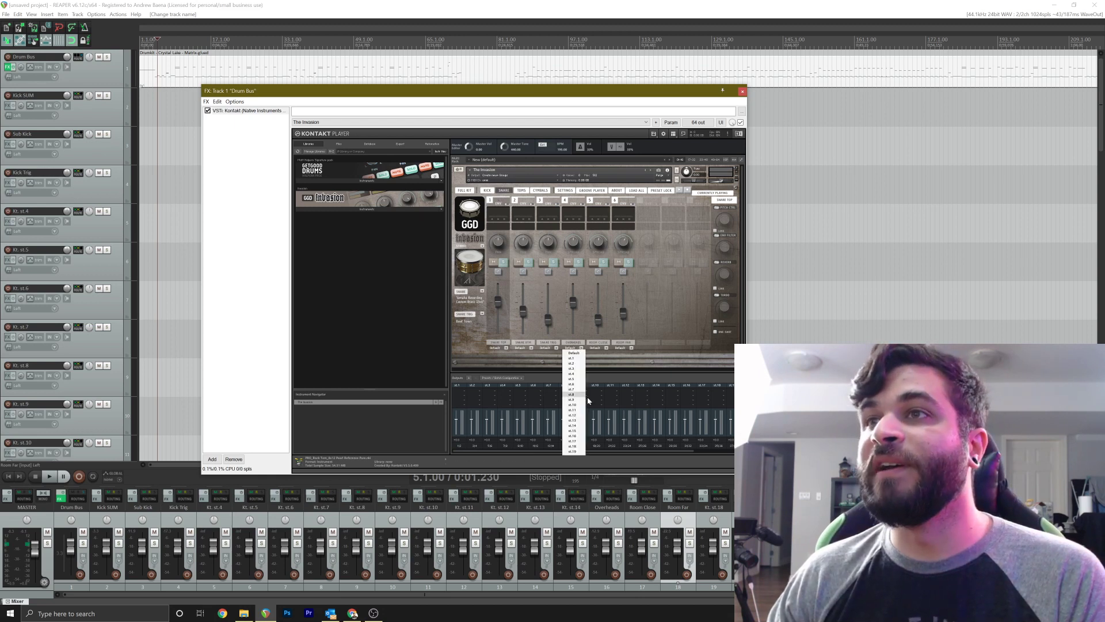
pyautogui.click(572, 431)
pyautogui.click(599, 348)
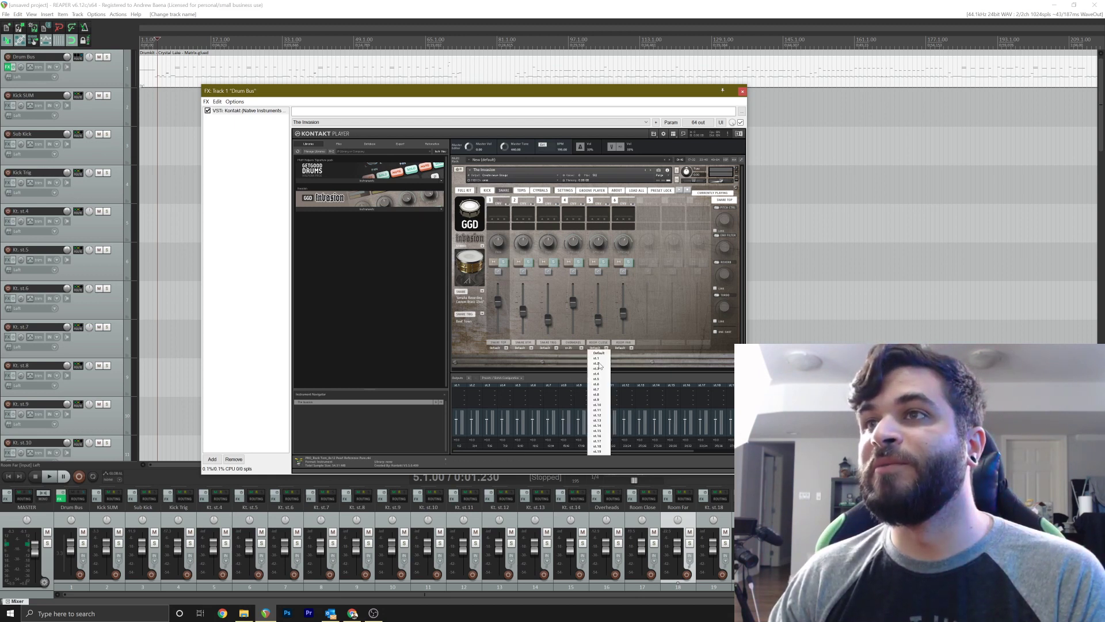
pyautogui.click(597, 435)
pyautogui.click(626, 348)
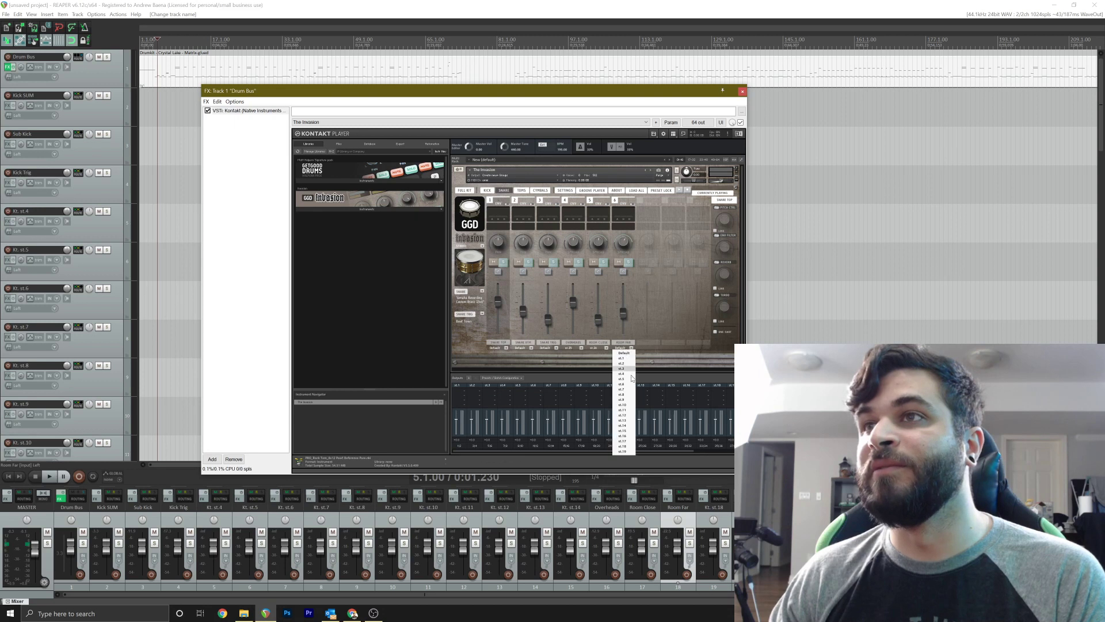
pyautogui.click(626, 441)
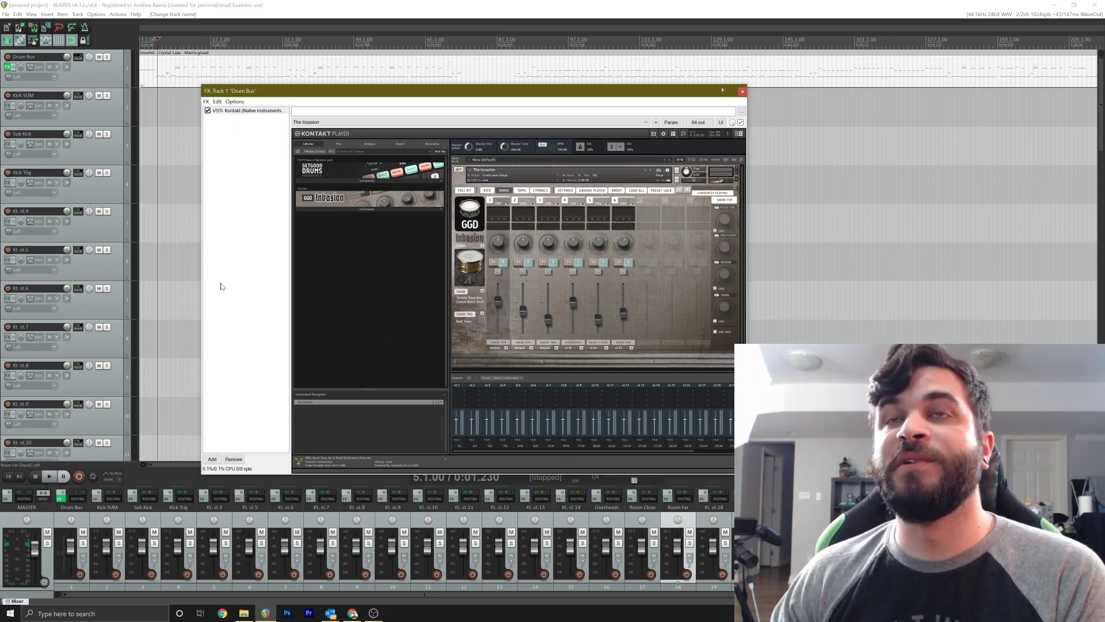
# Route the snare's top, bottom and trigger channels to st.4, st.5 and st.6
pyautogui.click(505, 348)
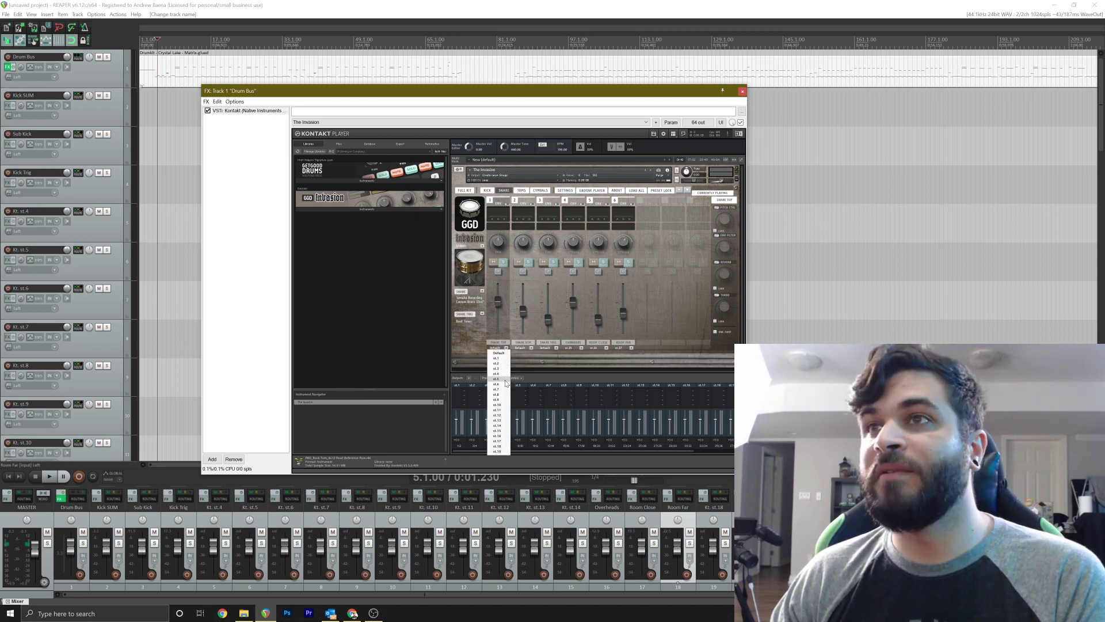
pyautogui.click(499, 368)
pyautogui.click(500, 349)
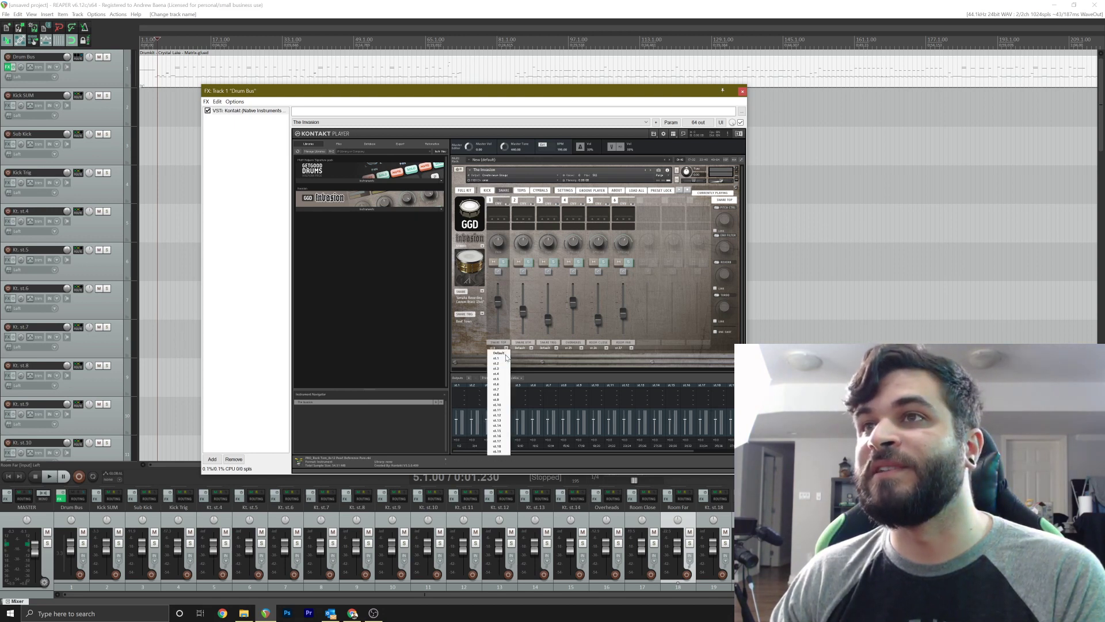
pyautogui.click(504, 374)
pyautogui.click(528, 349)
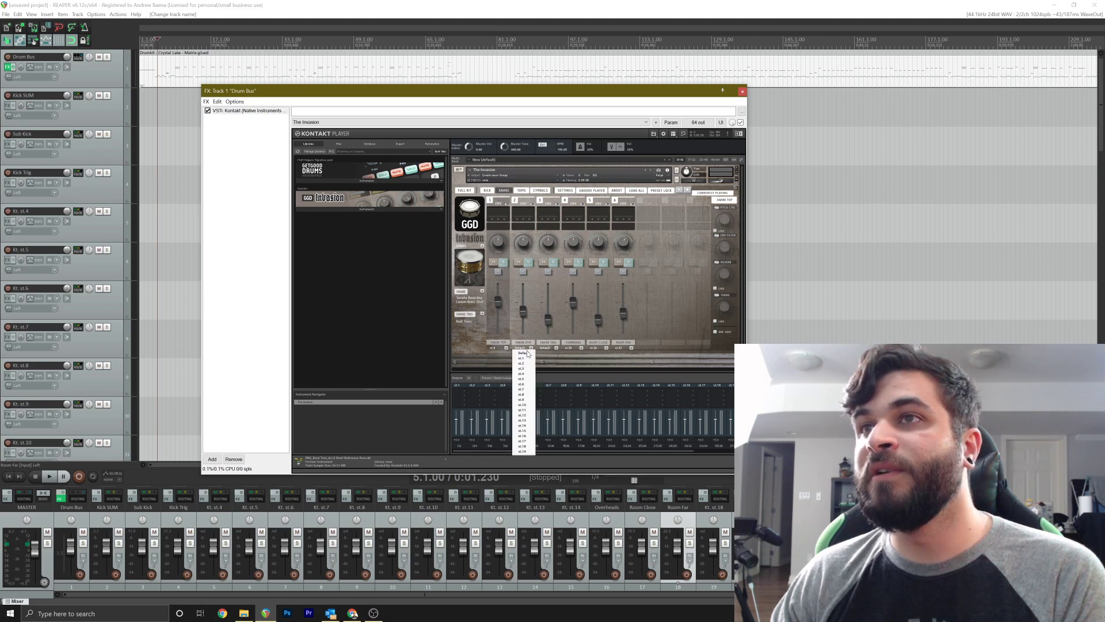
pyautogui.click(525, 381)
pyautogui.click(545, 349)
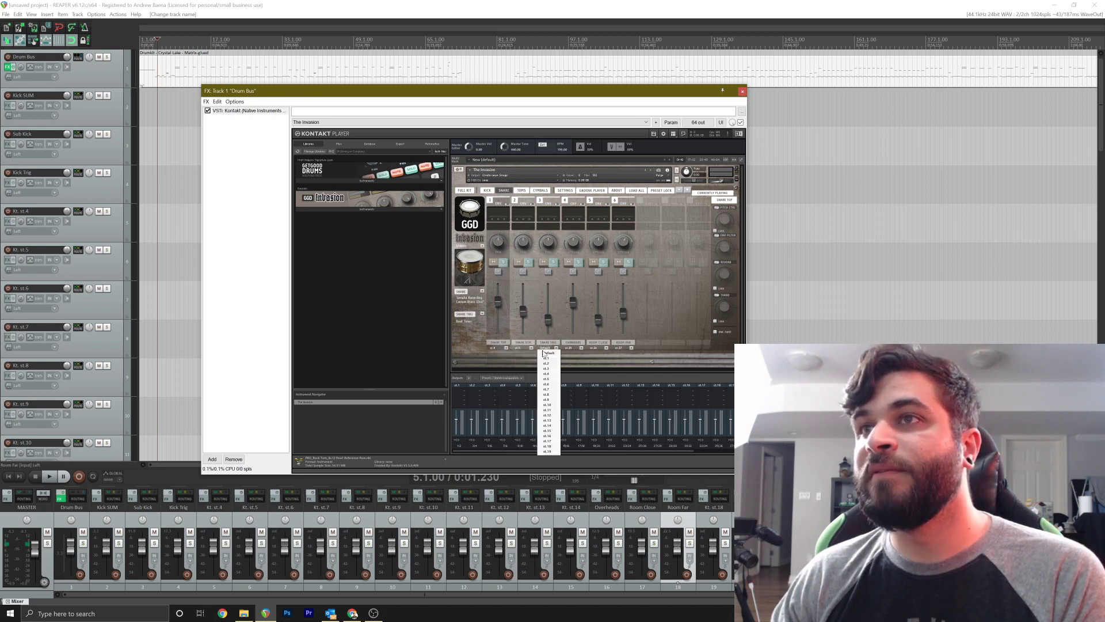
pyautogui.click(549, 388)
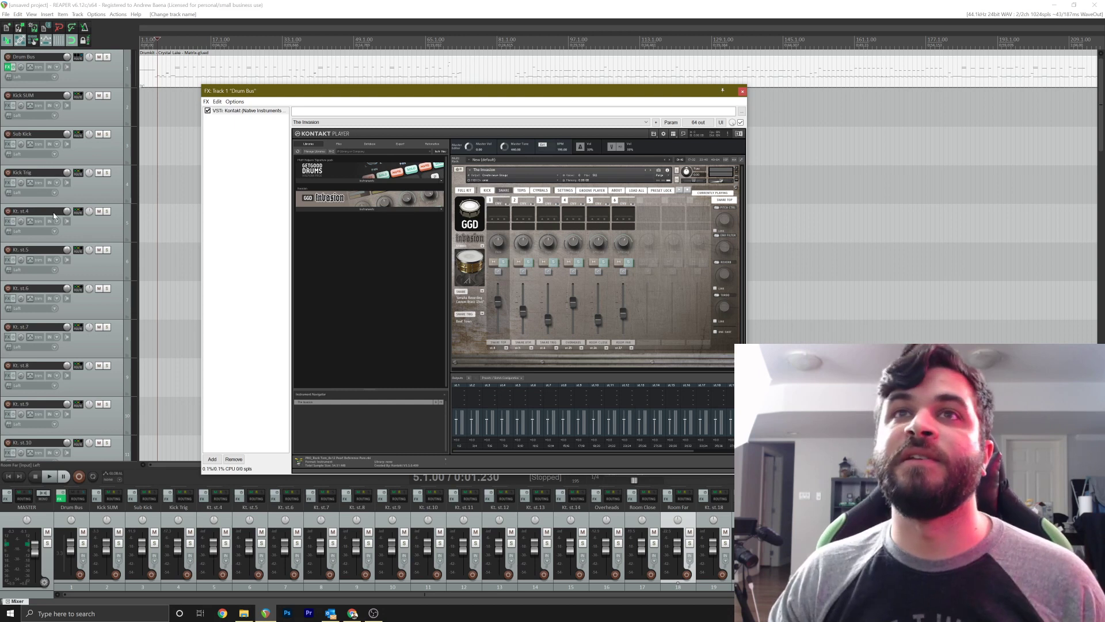
# Rename the Kt. st.4, st.5 and st.6 tracks as Snare Top, Snare BTM and Snare Trig
pyautogui.doubleClick(25, 211)
pyautogui.write('Sn')
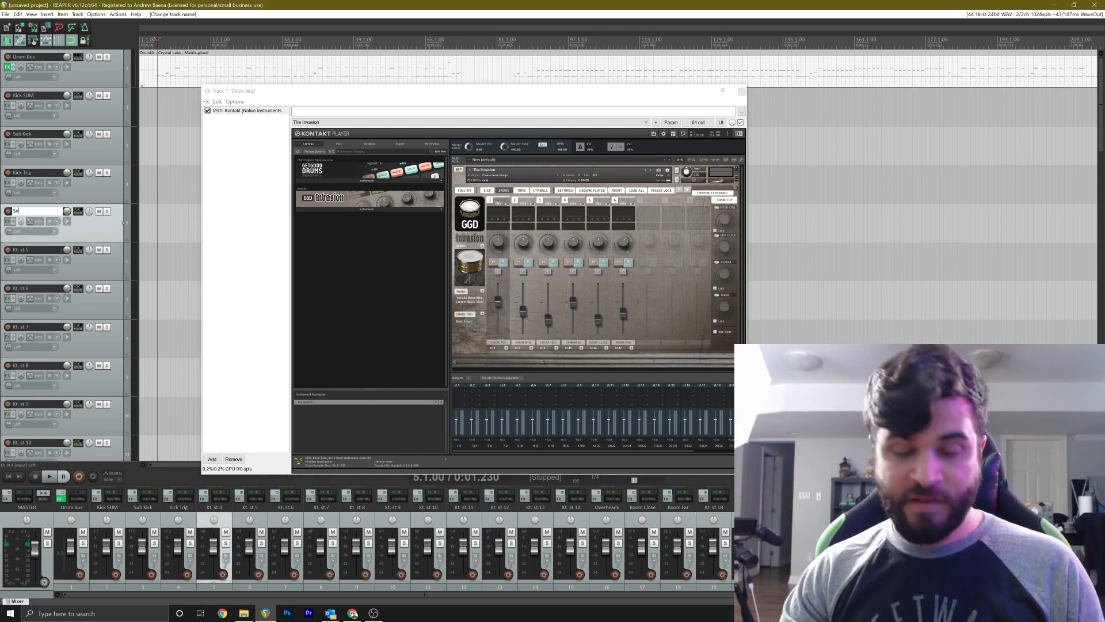
pyautogui.write('are Top')
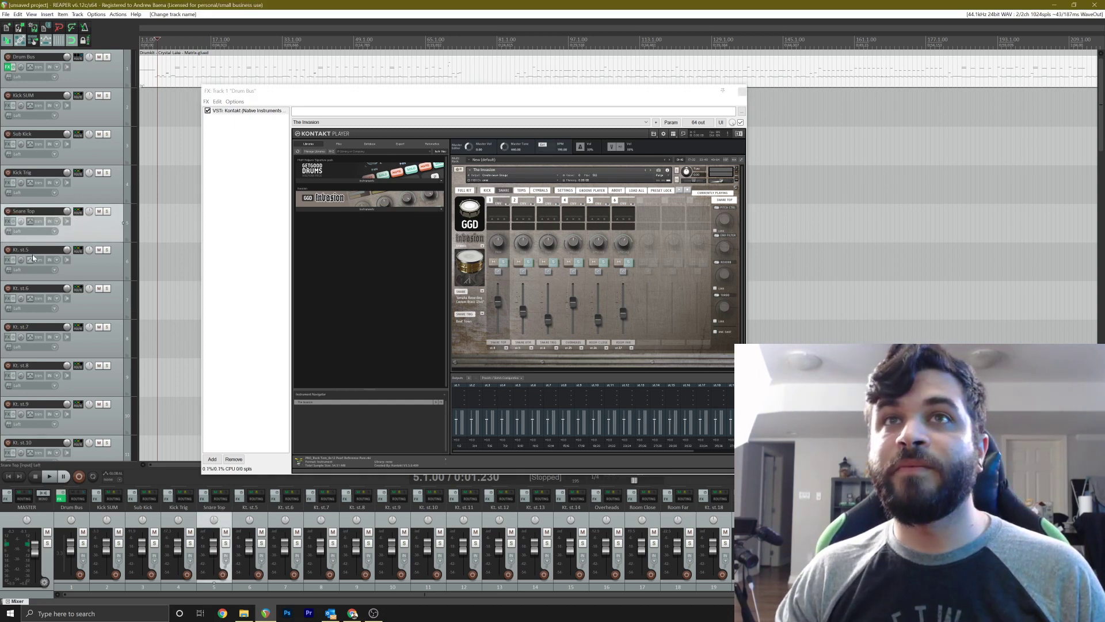
pyautogui.press('Tab')
pyautogui.write('Sn')
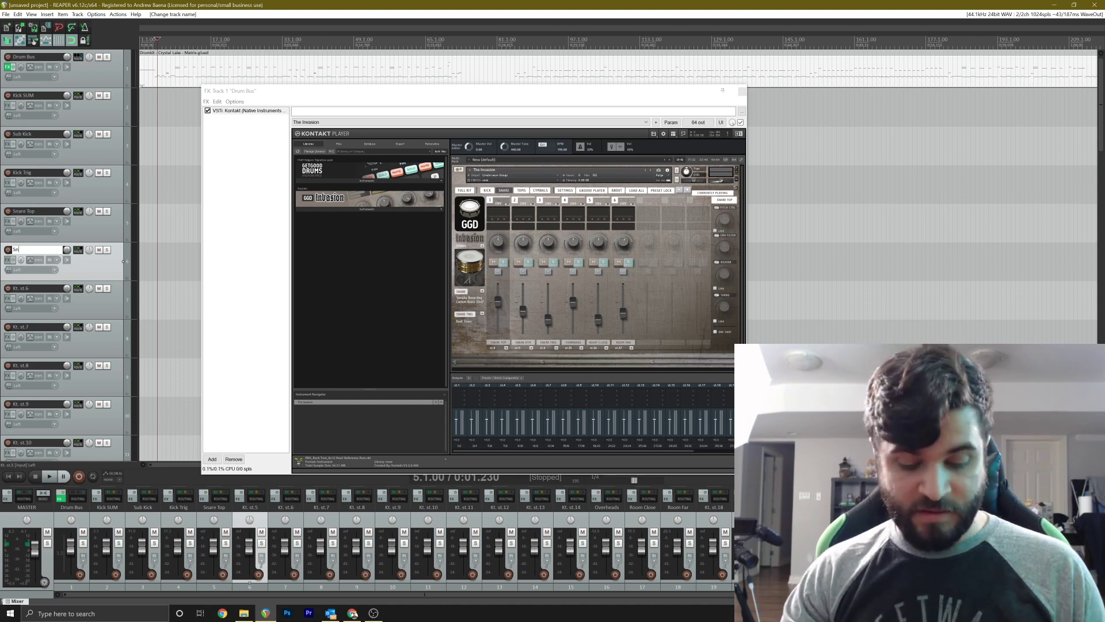
pyautogui.write('are BTM')
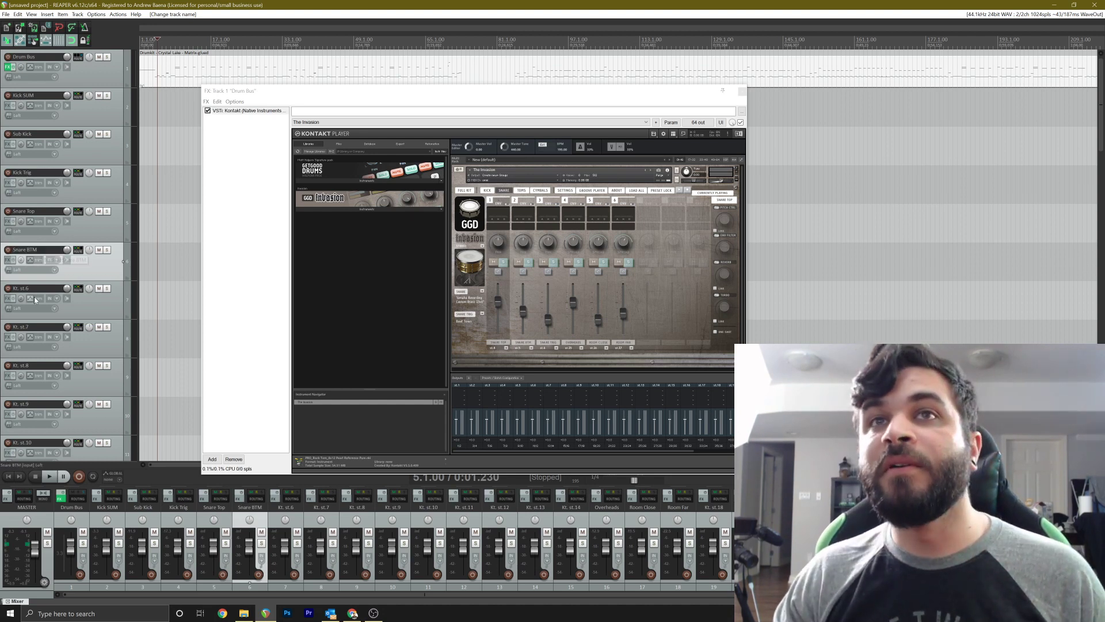
pyautogui.press('Tab')
pyautogui.write('S')
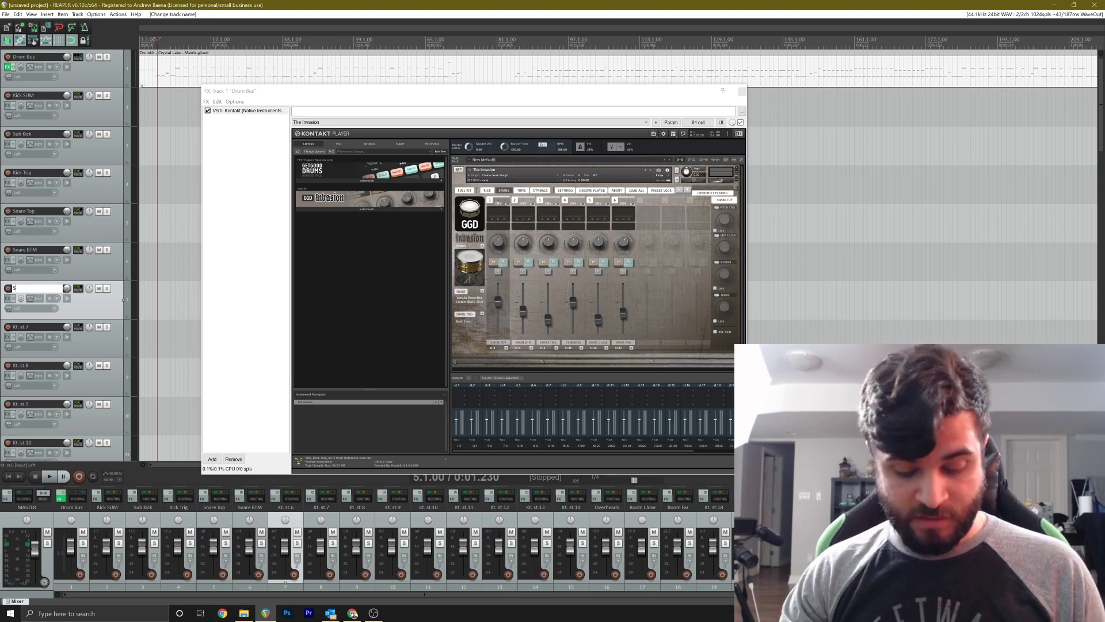
pyautogui.write('nare Trig')
pyautogui.press('Return')
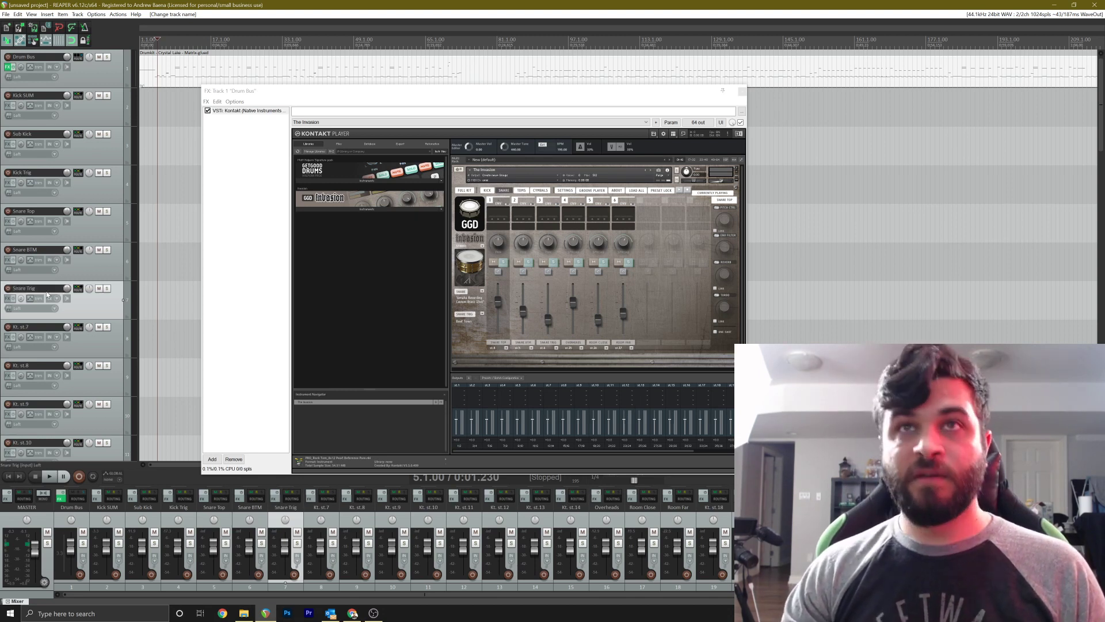
# Play the drum part with Drum Bus soloed to check the kick and snare track meters, then stop and clear the solo
pyautogui.click(107, 57)
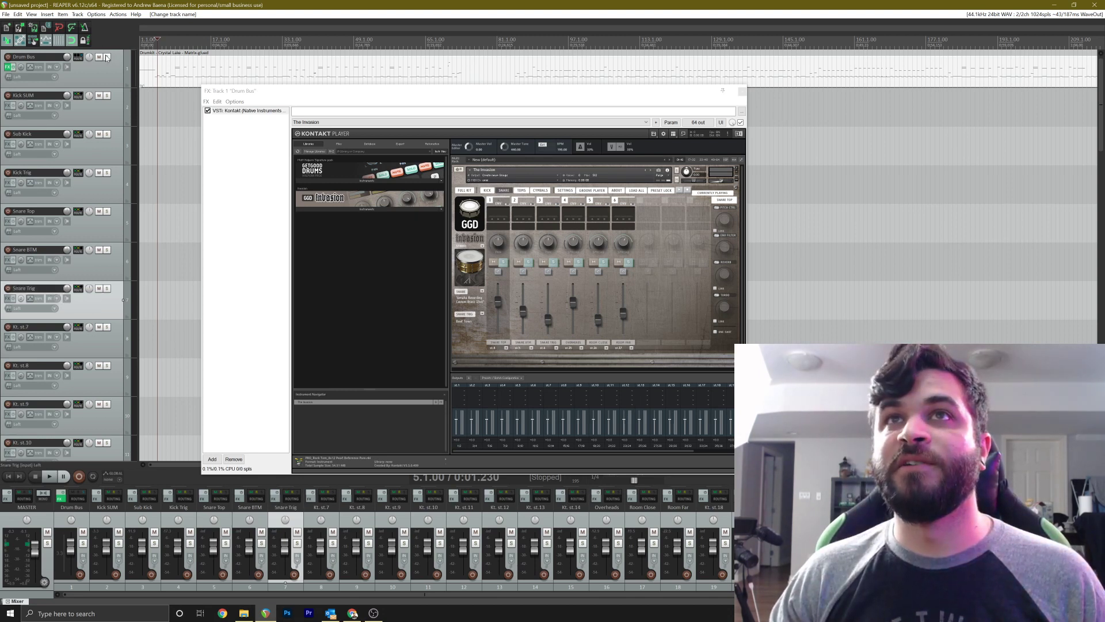
pyautogui.press('space')
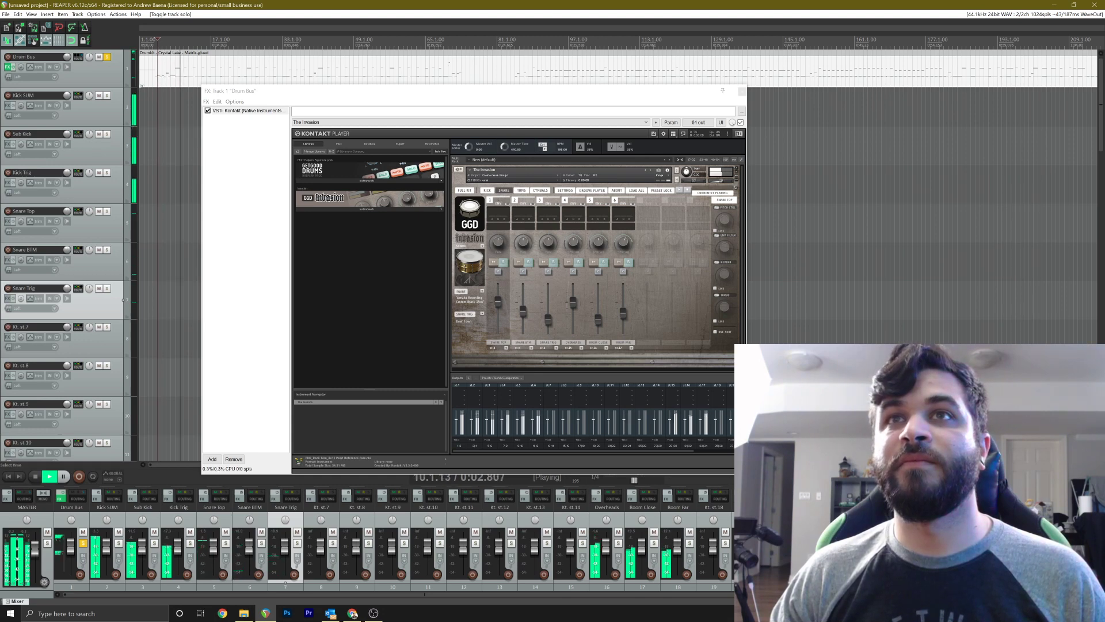
pyautogui.press('space')
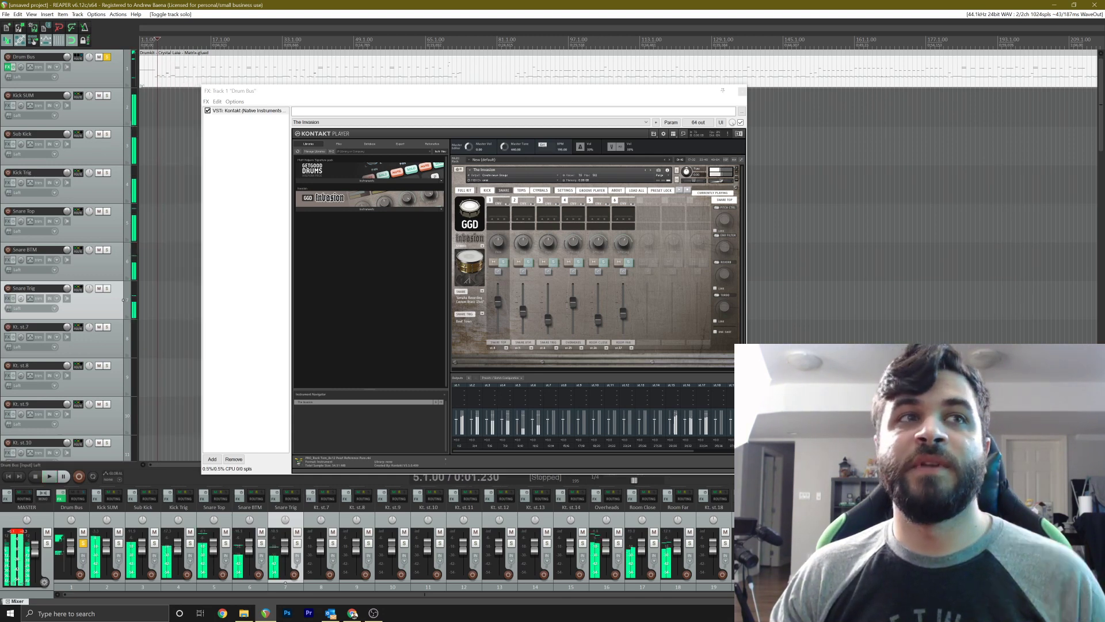
pyautogui.click(106, 57)
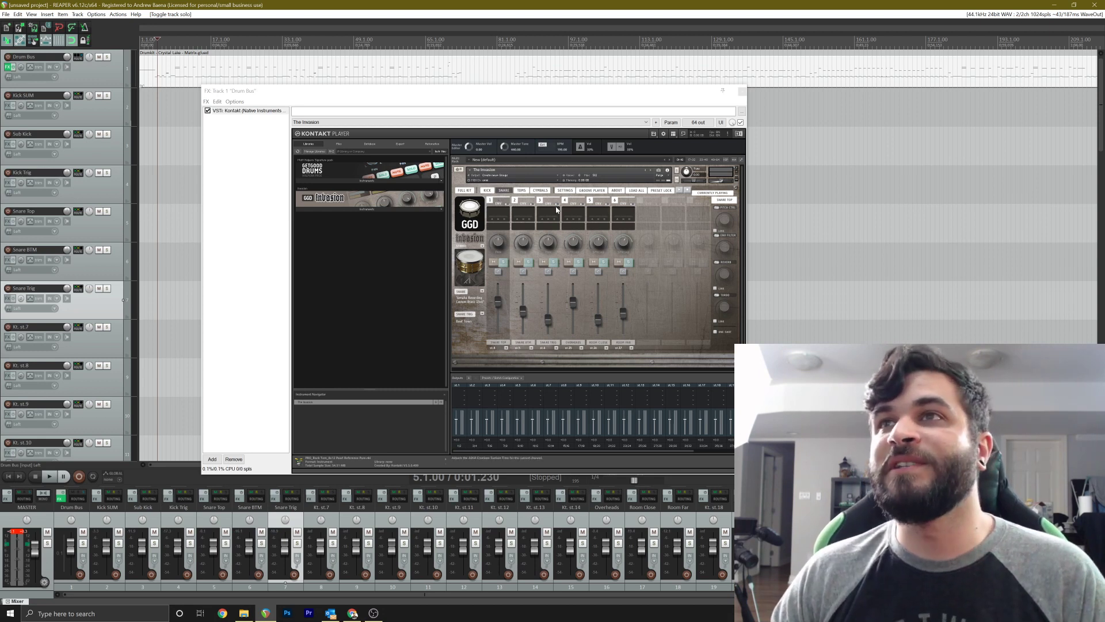
# Route the Invasion kit's rack tom 1 and 2 channels to output st.7 and rack tom 3 to st.8
pyautogui.click(521, 190)
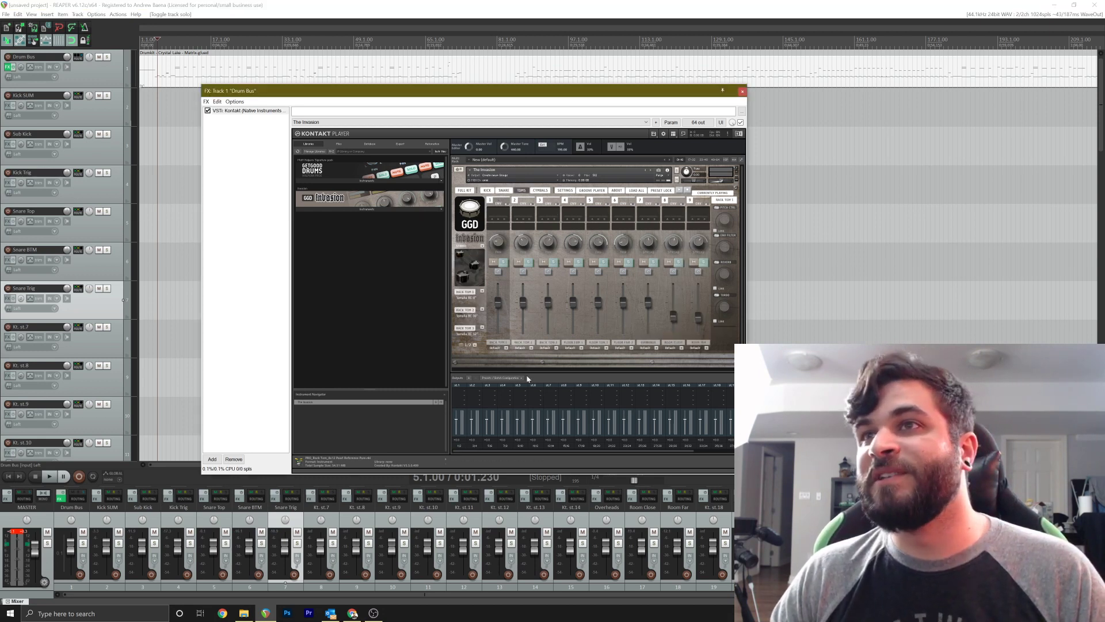
pyautogui.click(505, 348)
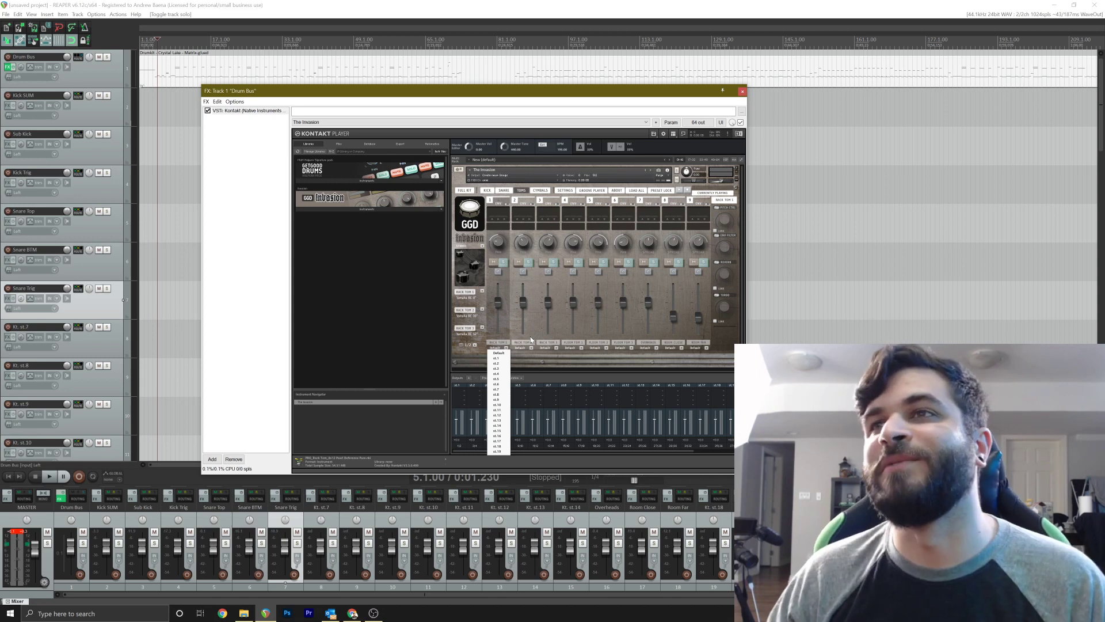
pyautogui.click(497, 389)
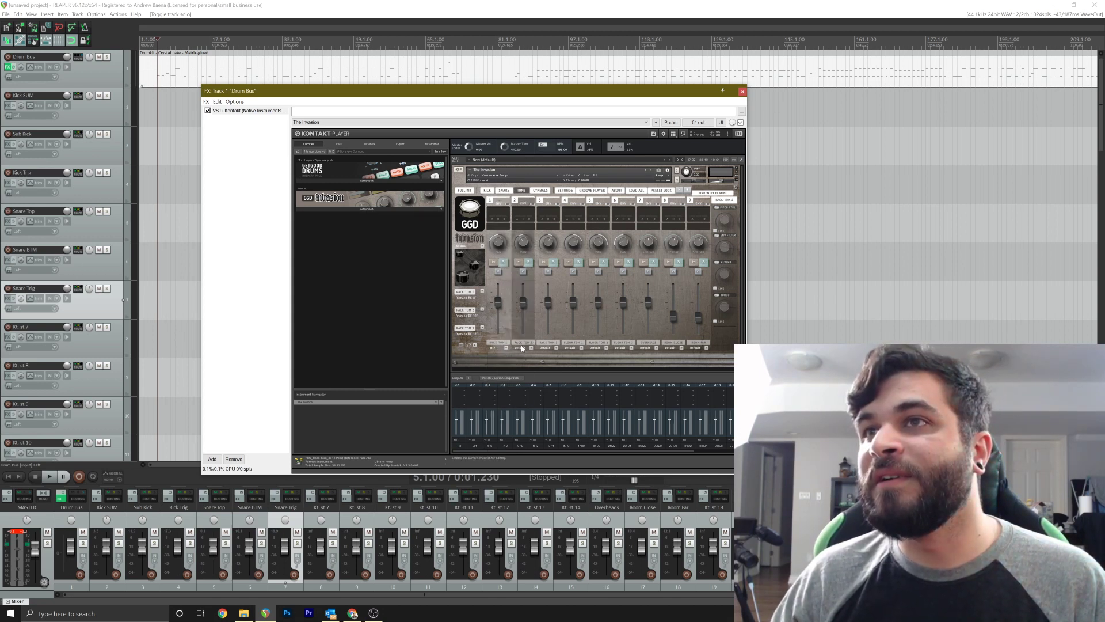
pyautogui.click(522, 349)
pyautogui.click(527, 390)
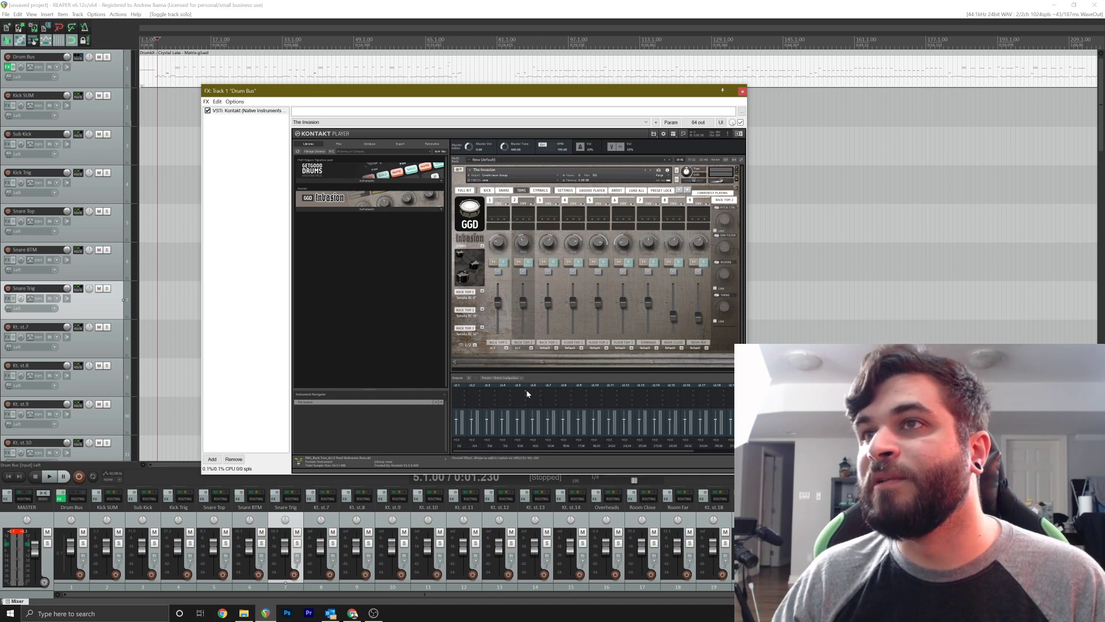
pyautogui.click(555, 349)
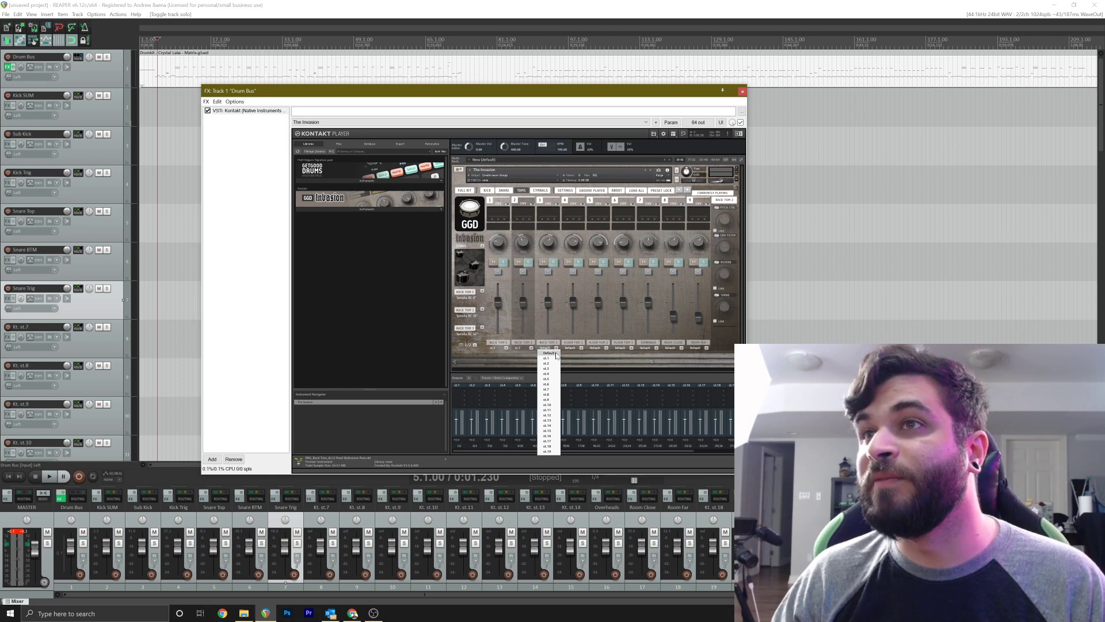
pyautogui.click(555, 395)
# Route the floor tom 1 channel to output st.8 and the floor tom 2 and 3 channels to st.9
pyautogui.click(581, 348)
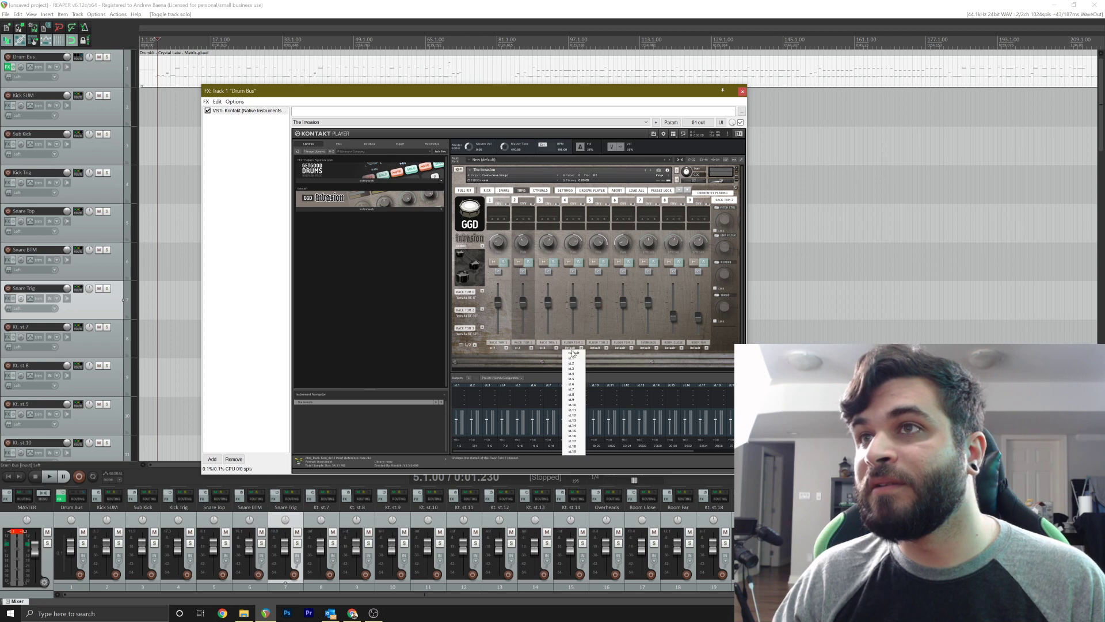
pyautogui.click(579, 395)
pyautogui.click(606, 348)
pyautogui.click(601, 401)
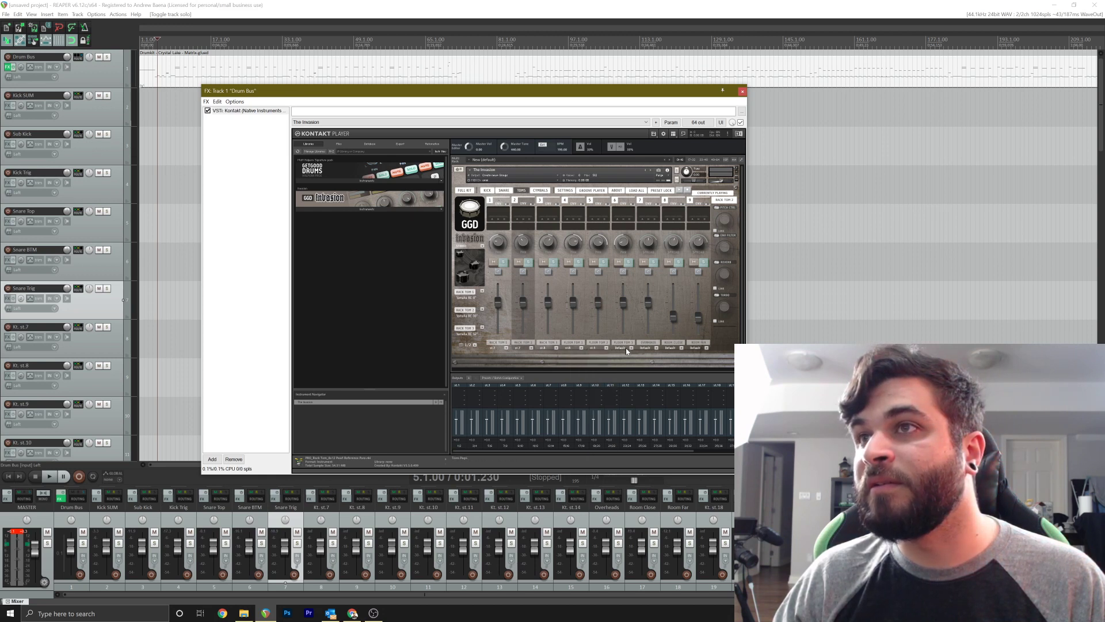
pyautogui.click(626, 347)
pyautogui.click(629, 402)
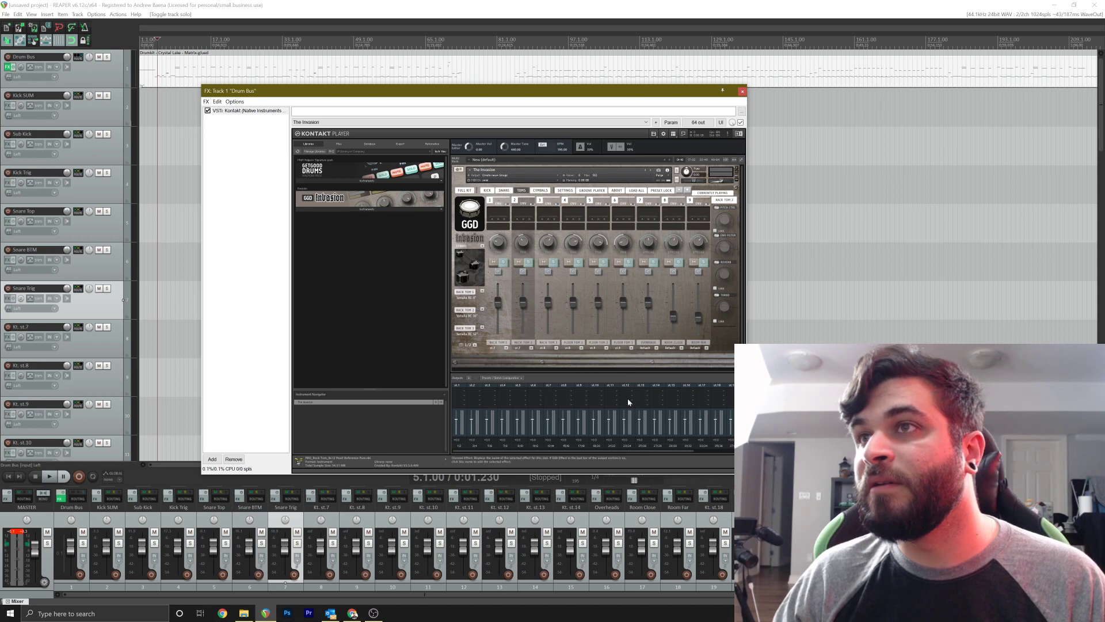
# Route the toms' overhead channel to st.15 and their close and far room channels to st.16 and st.17
pyautogui.click(645, 347)
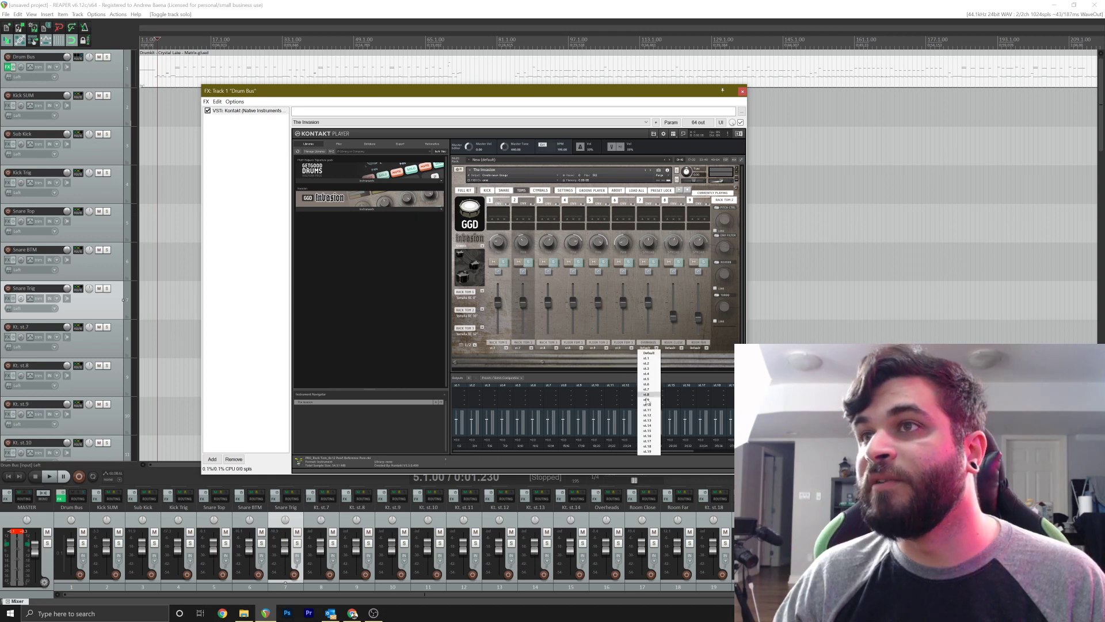
pyautogui.click(656, 433)
pyautogui.click(671, 347)
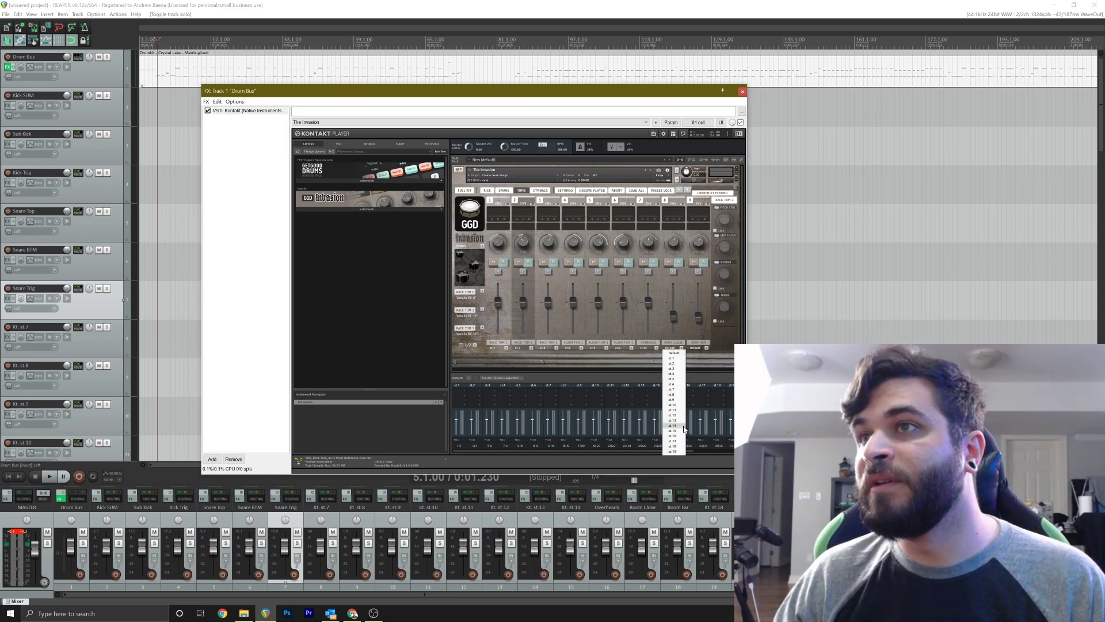
pyautogui.click(683, 426)
pyautogui.click(696, 348)
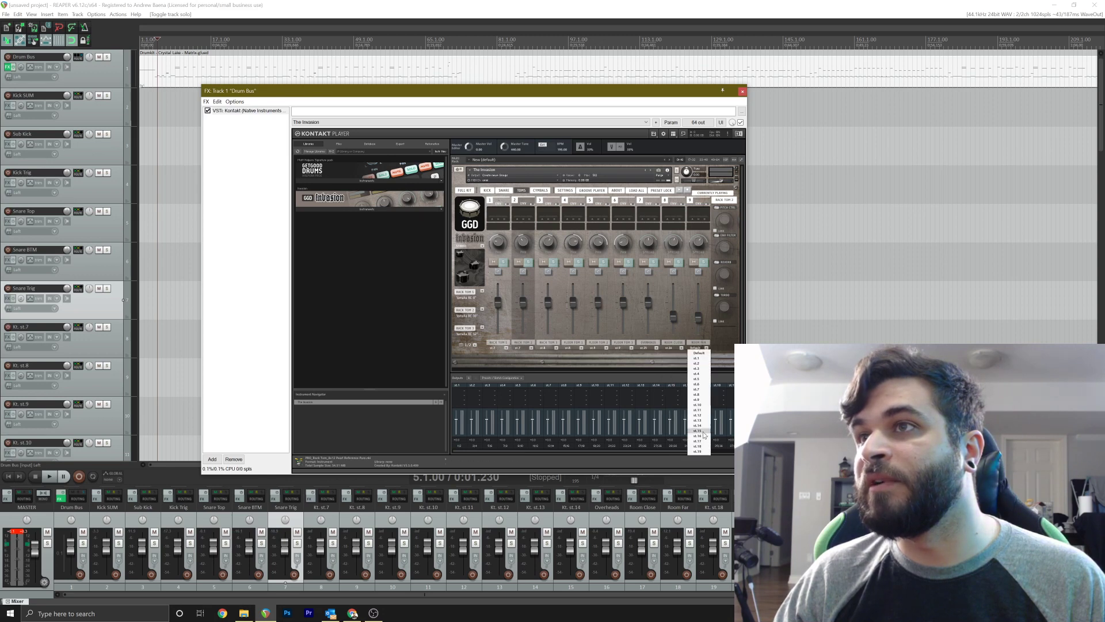
pyautogui.click(699, 441)
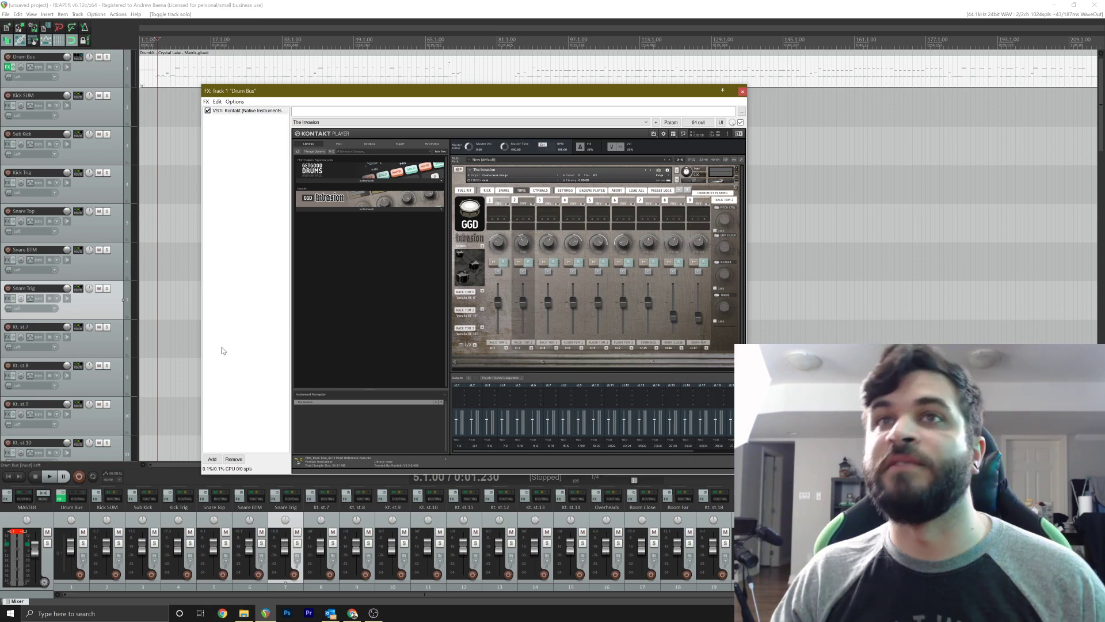
# Rename the Kt. st.7, st.8 and st.9 tracks as Rack Toms, Mid Toms and Low Toms
pyautogui.doubleClick(39, 327)
pyautogui.write('Rack Toms')
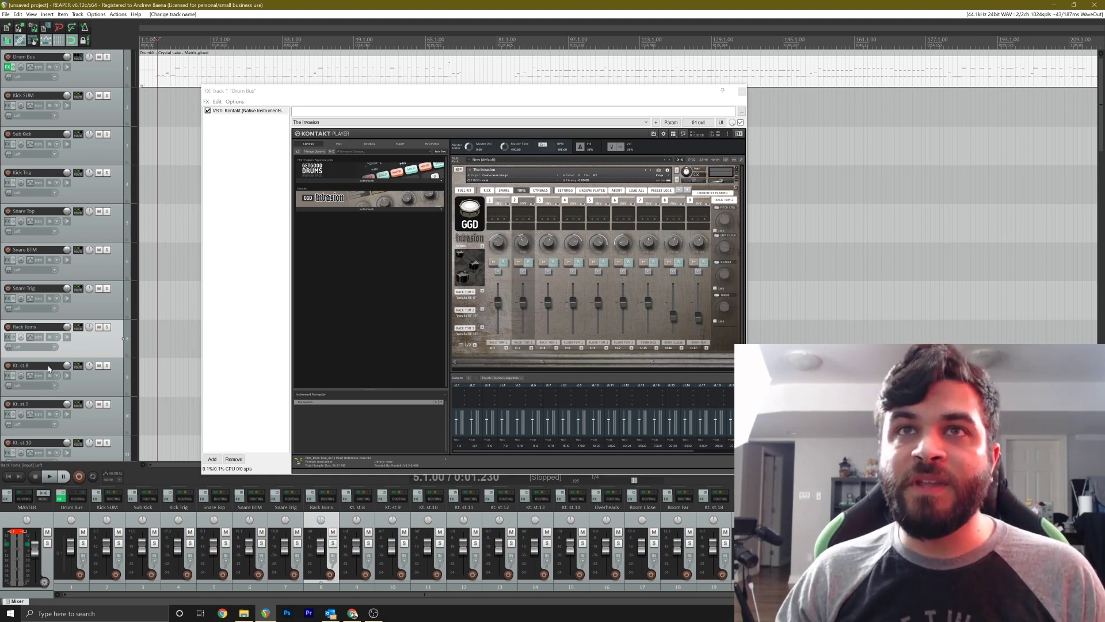
pyautogui.press('Tab')
pyautogui.write('Mid To')
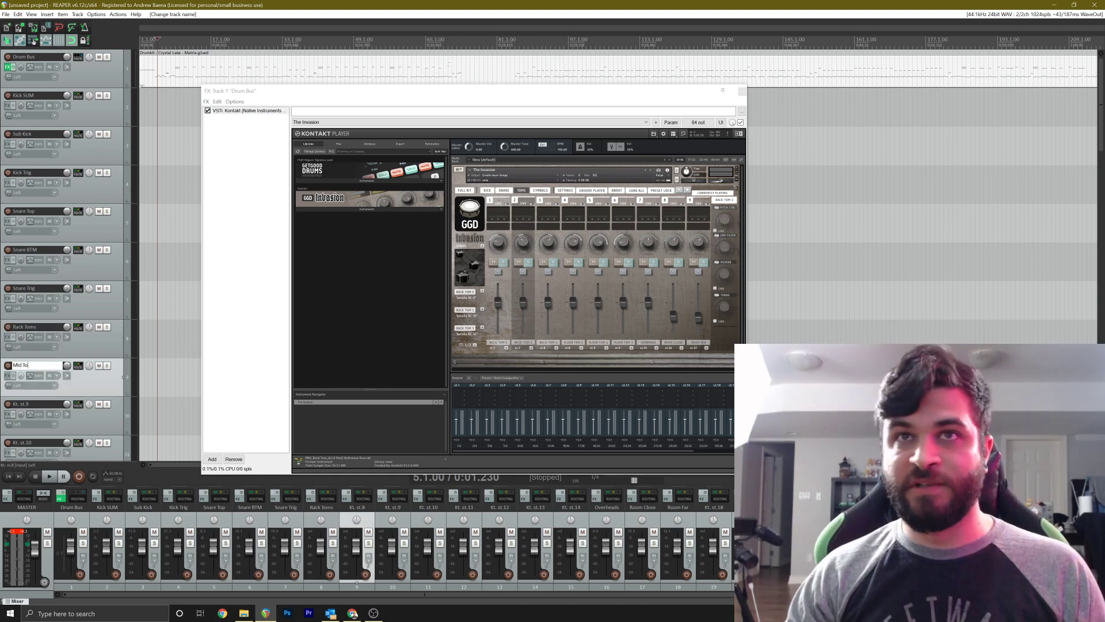
pyautogui.write('ns')
pyautogui.press('Tab')
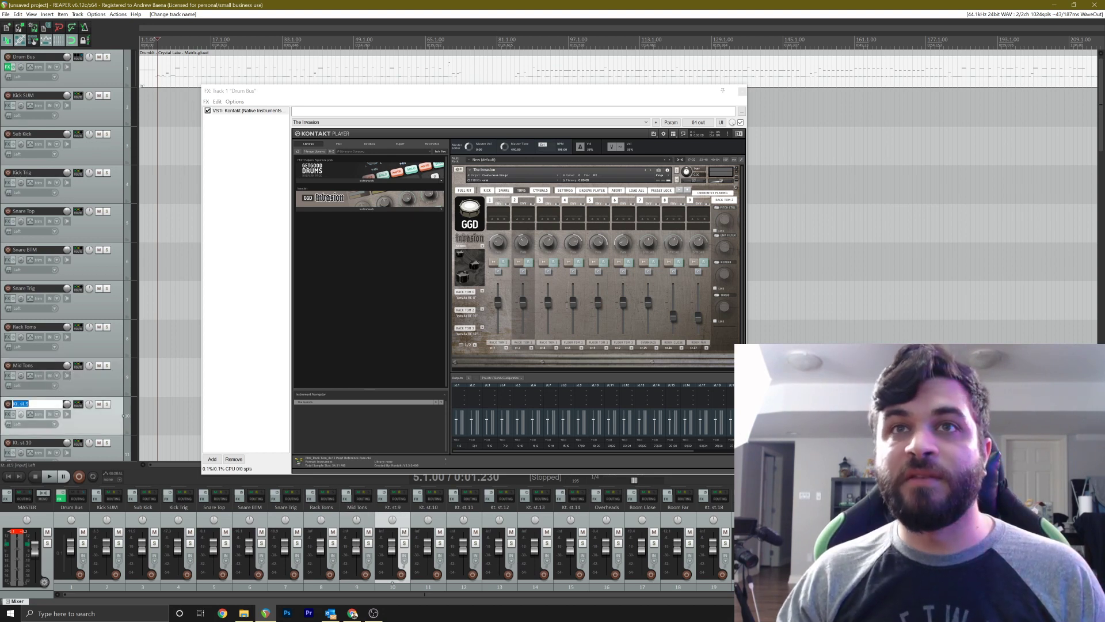
pyautogui.write('Low Toms')
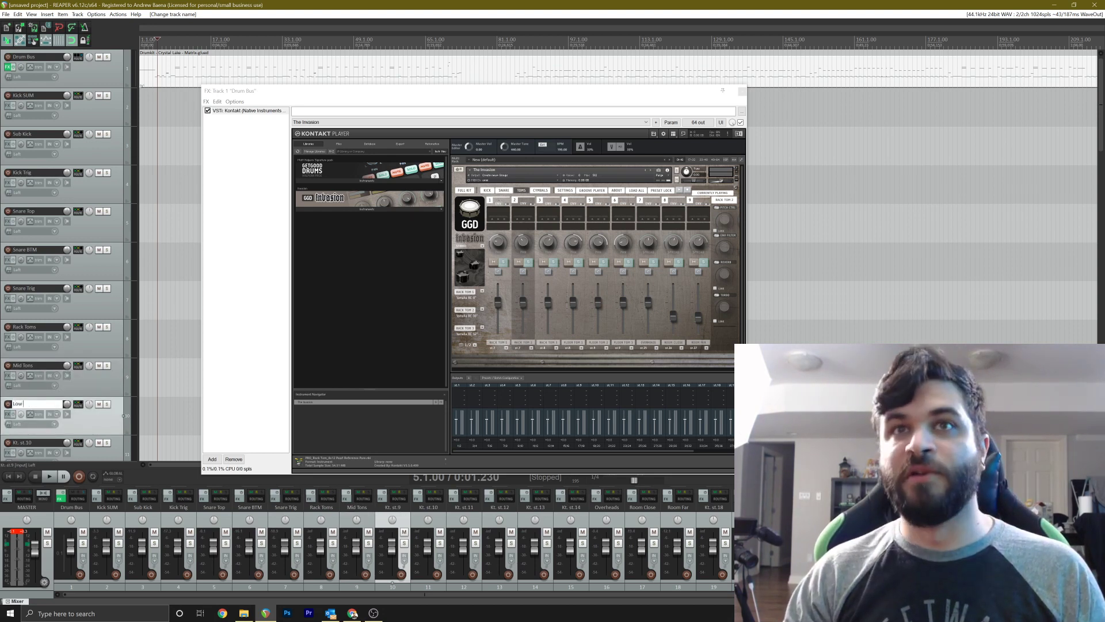
pyautogui.press('Return')
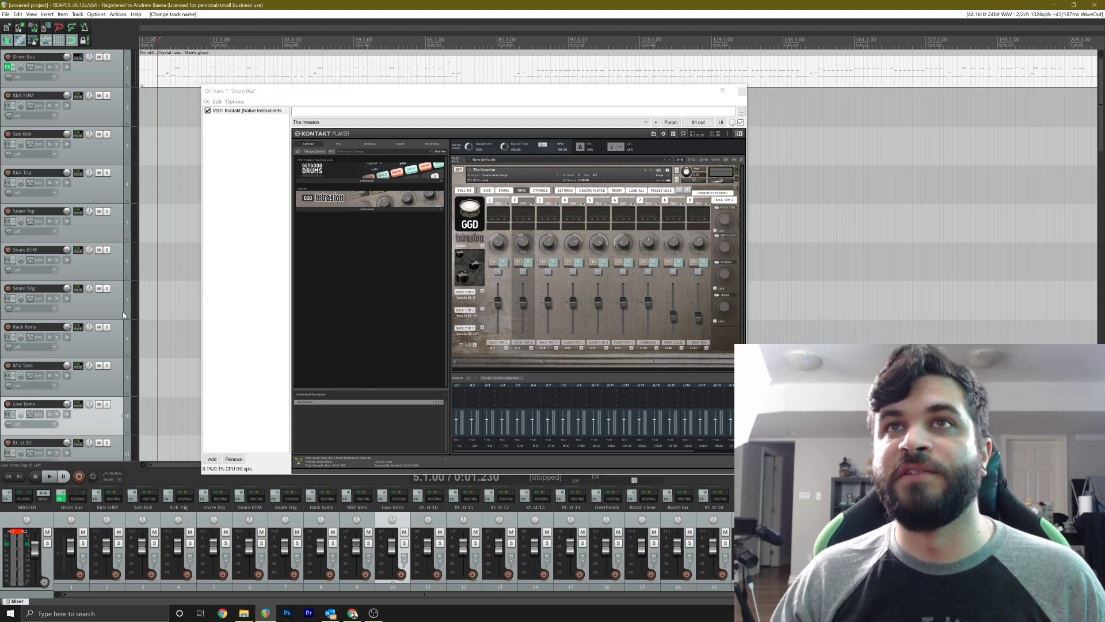
# Route the first four cymbal channels across outputs st.10 to st.12, starting with the hats on st.10 and ending with the fourth on st.12
pyautogui.scroll(-2, 101, 357)
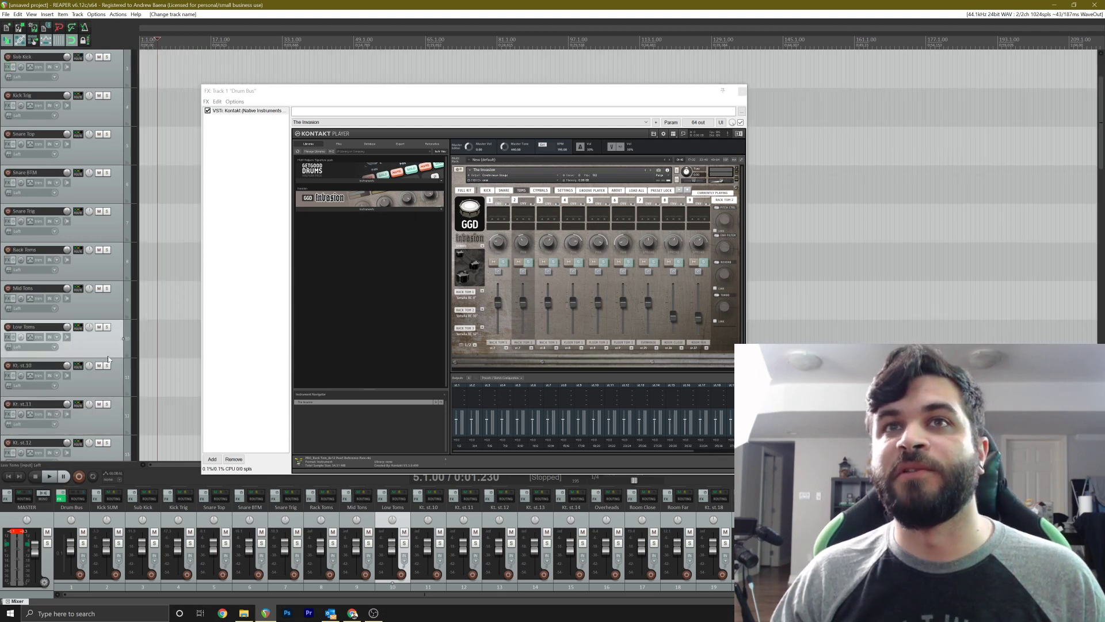
pyautogui.click(541, 190)
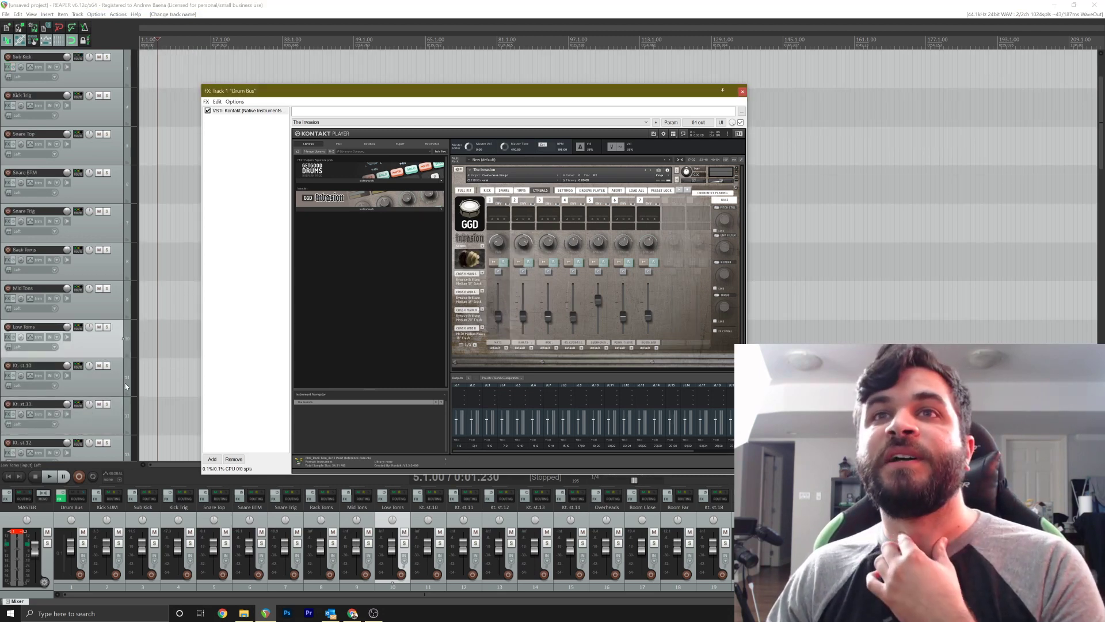
pyautogui.scroll(-2, 121, 386)
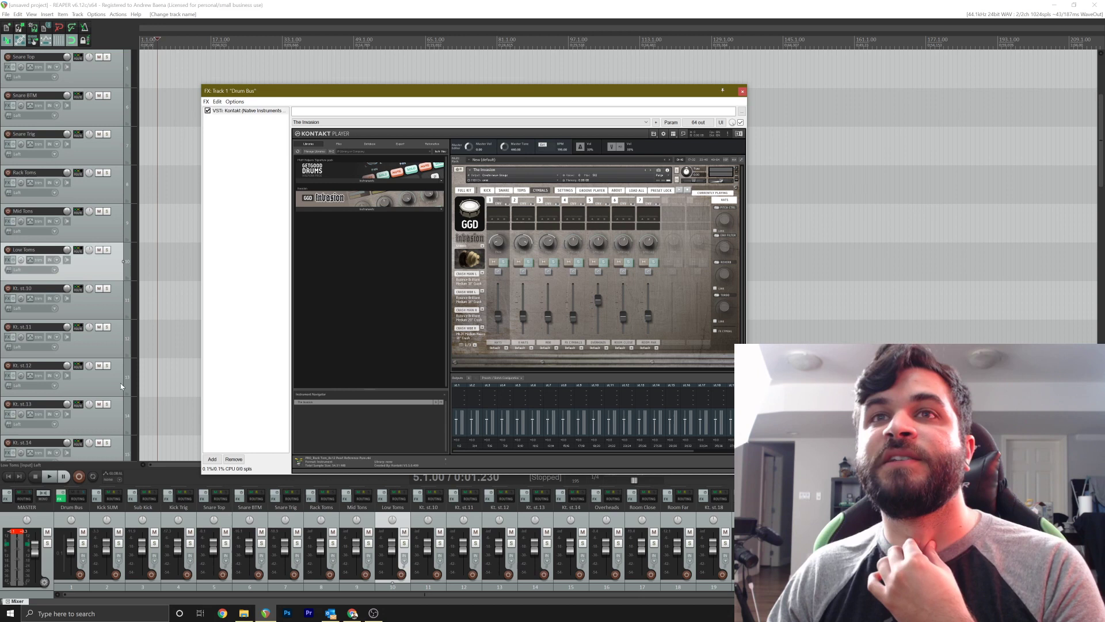
pyautogui.click(507, 348)
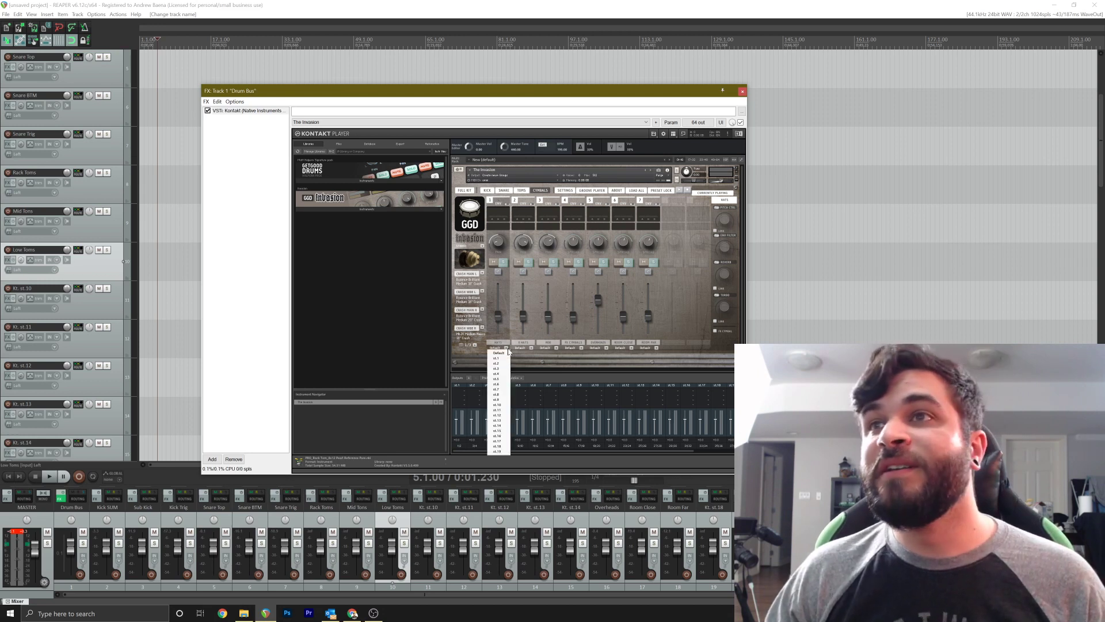
pyautogui.click(504, 406)
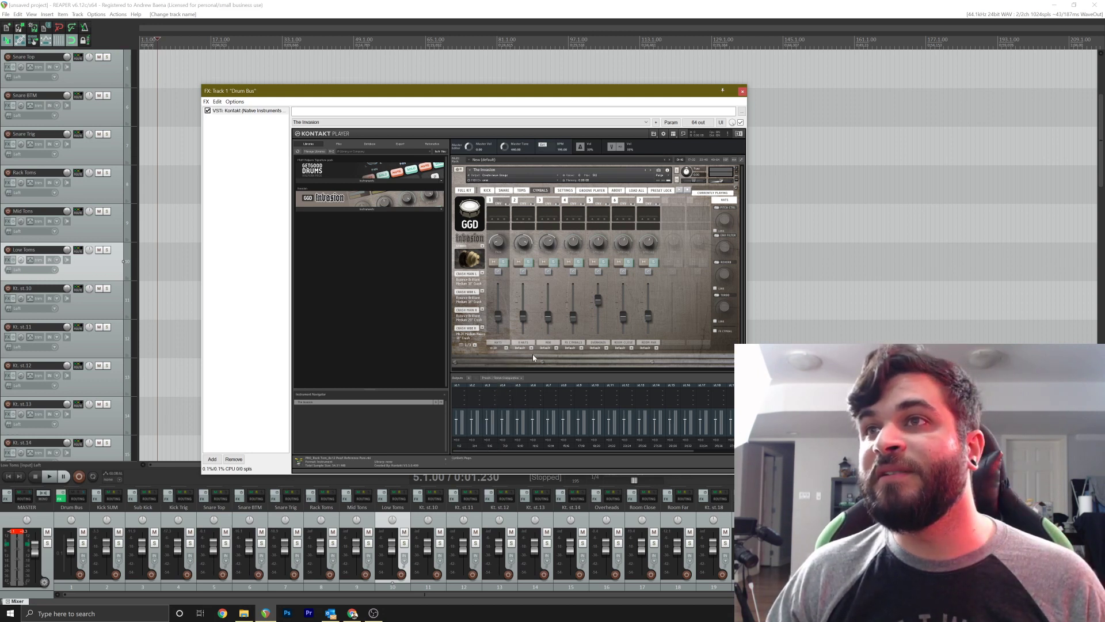
pyautogui.click(527, 348)
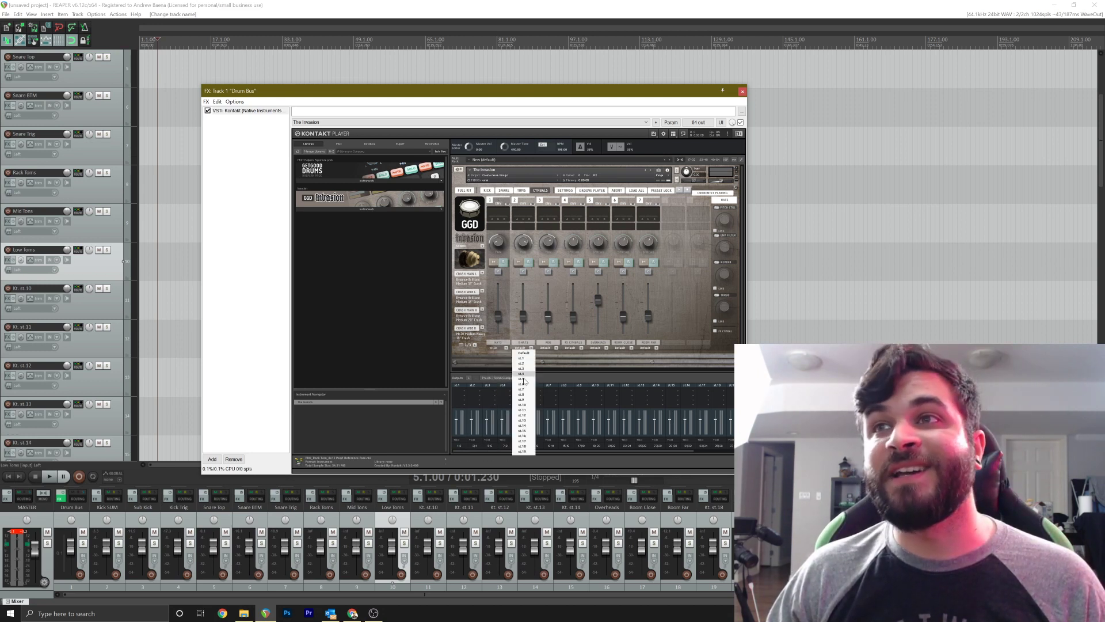
pyautogui.click(524, 409)
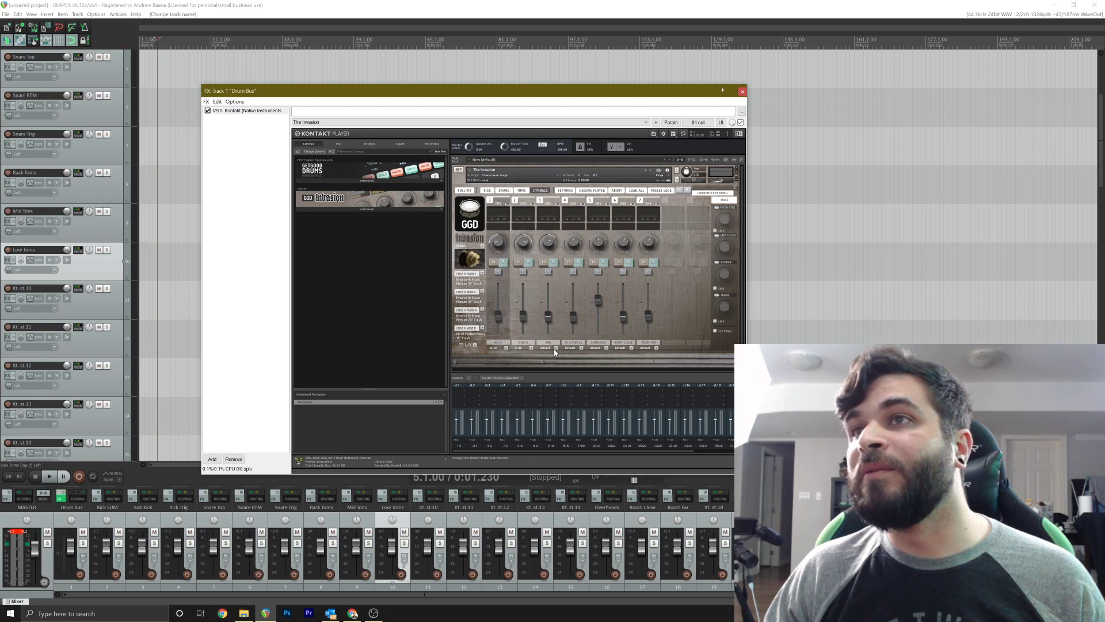
pyautogui.click(554, 349)
pyautogui.click(555, 406)
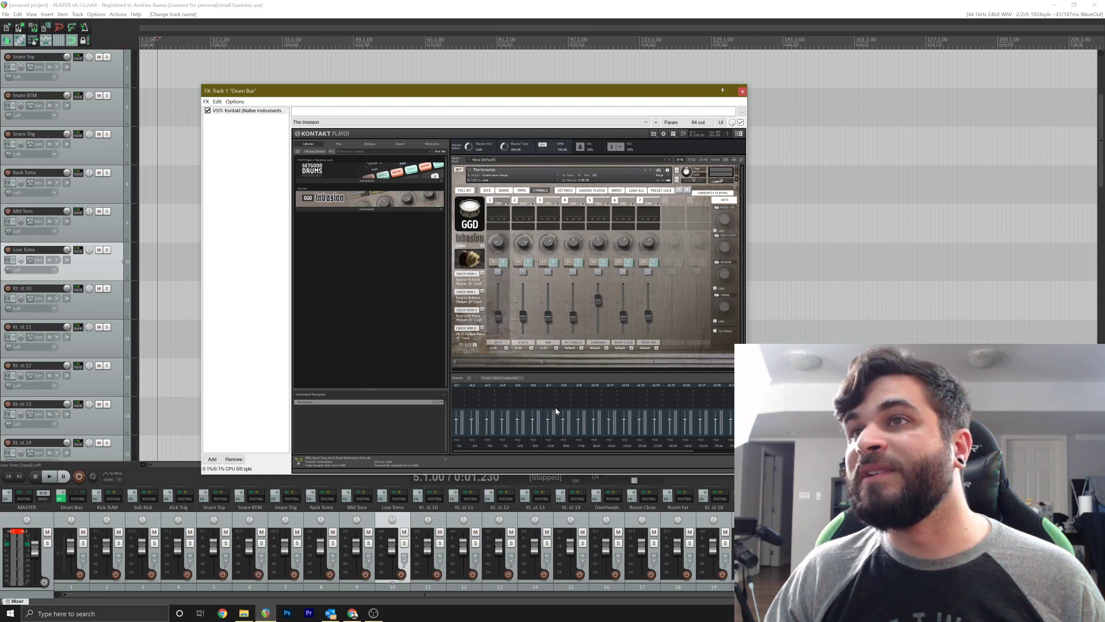
pyautogui.click(571, 348)
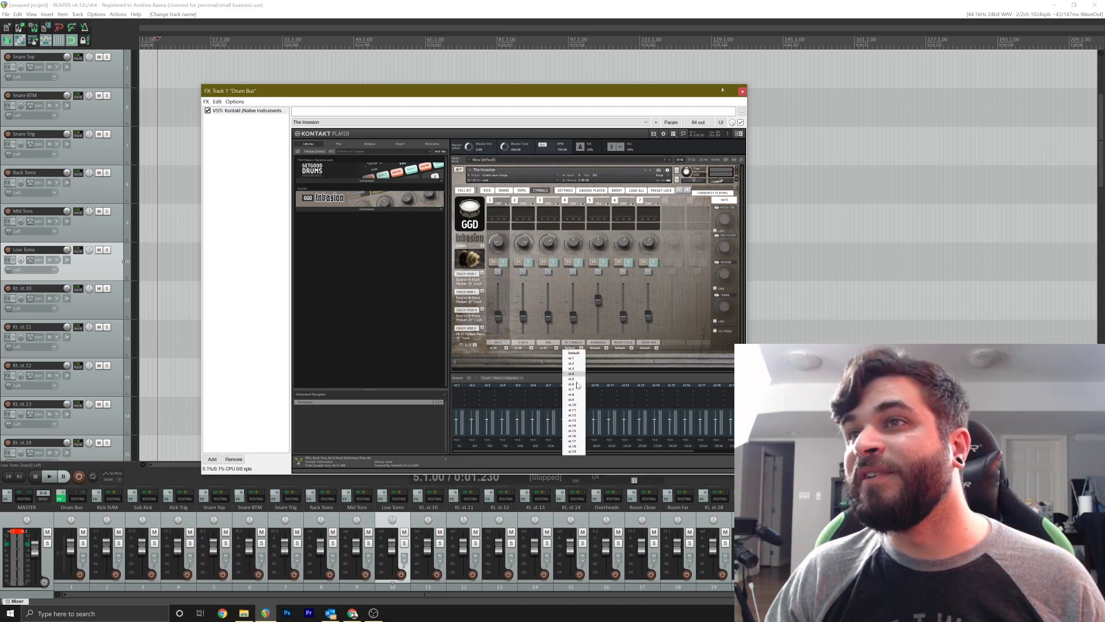
pyautogui.click(579, 415)
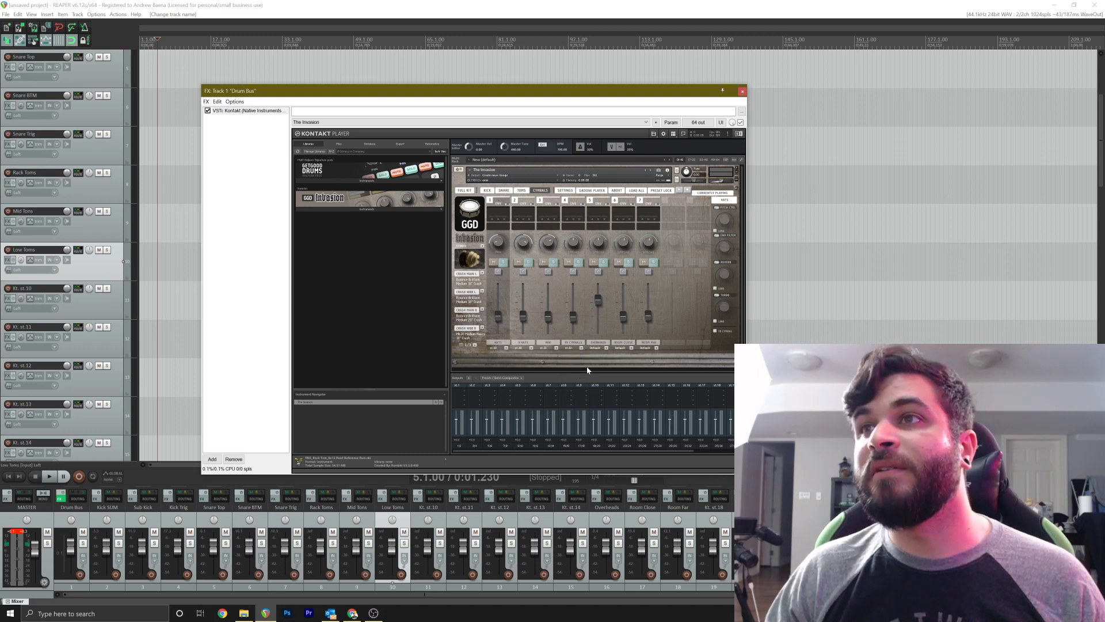
# Rename the Kt. st.10, st.11 and st.12 tracks as Hats, Ride Bell and FX Cymbals
pyautogui.scroll(-1, 106, 340)
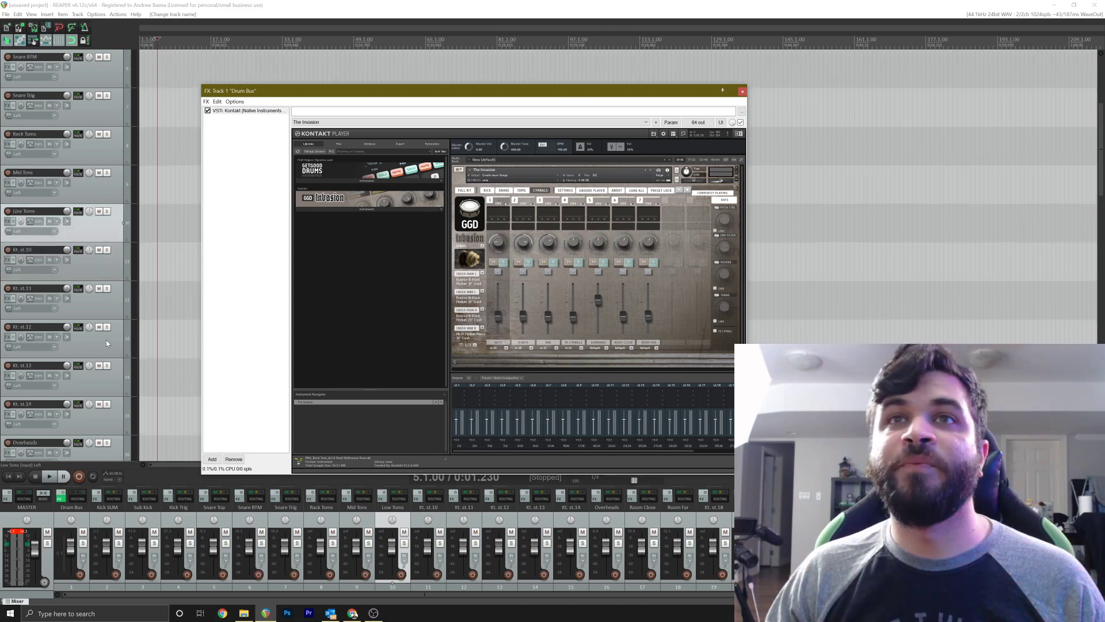
pyautogui.doubleClick(52, 249)
pyautogui.write('Hats')
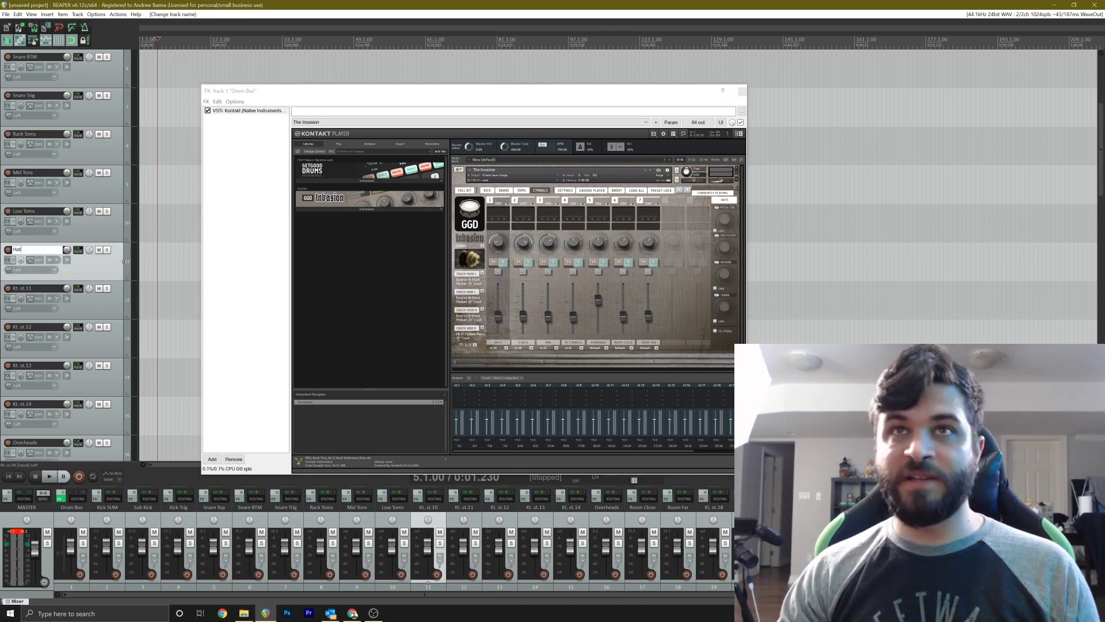
pyautogui.press('Return')
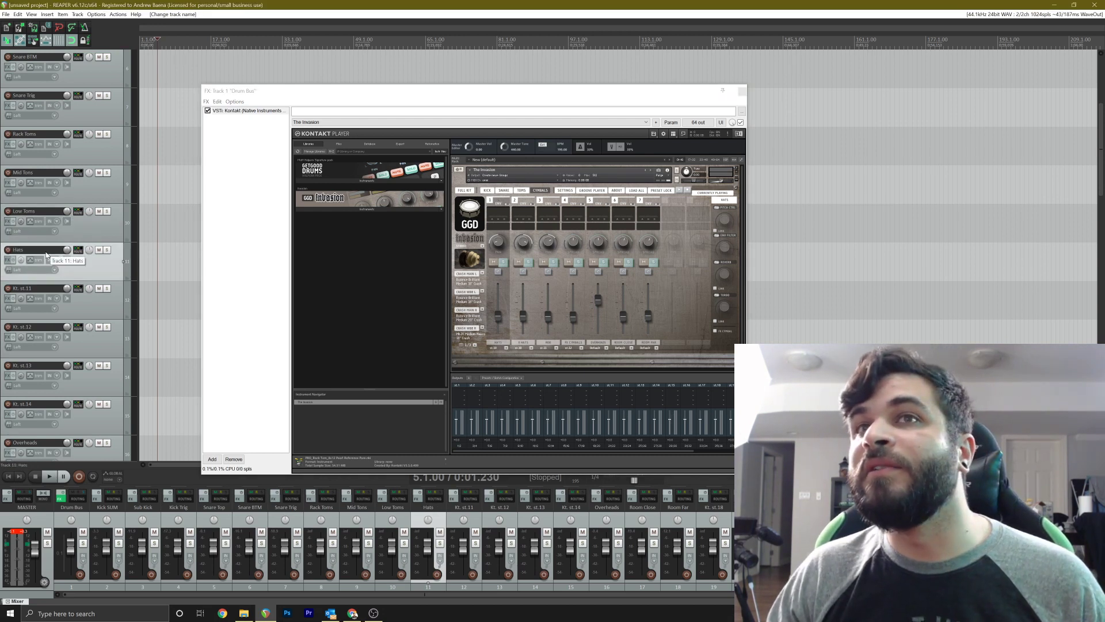
pyautogui.doubleClick(41, 287)
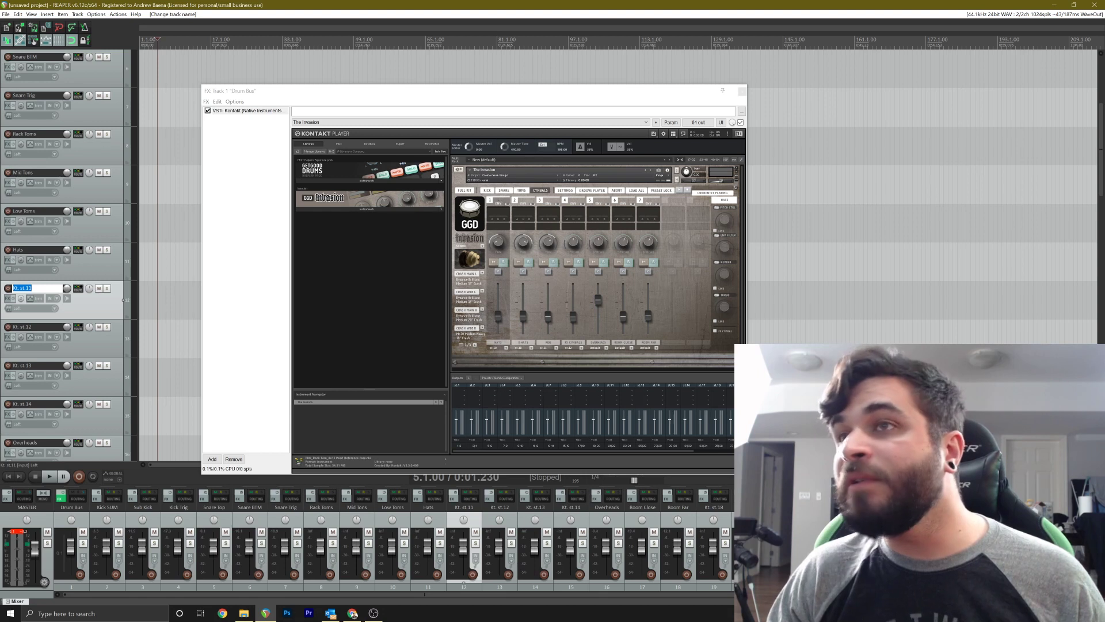
pyautogui.write('Ride Bell')
pyautogui.press('Return')
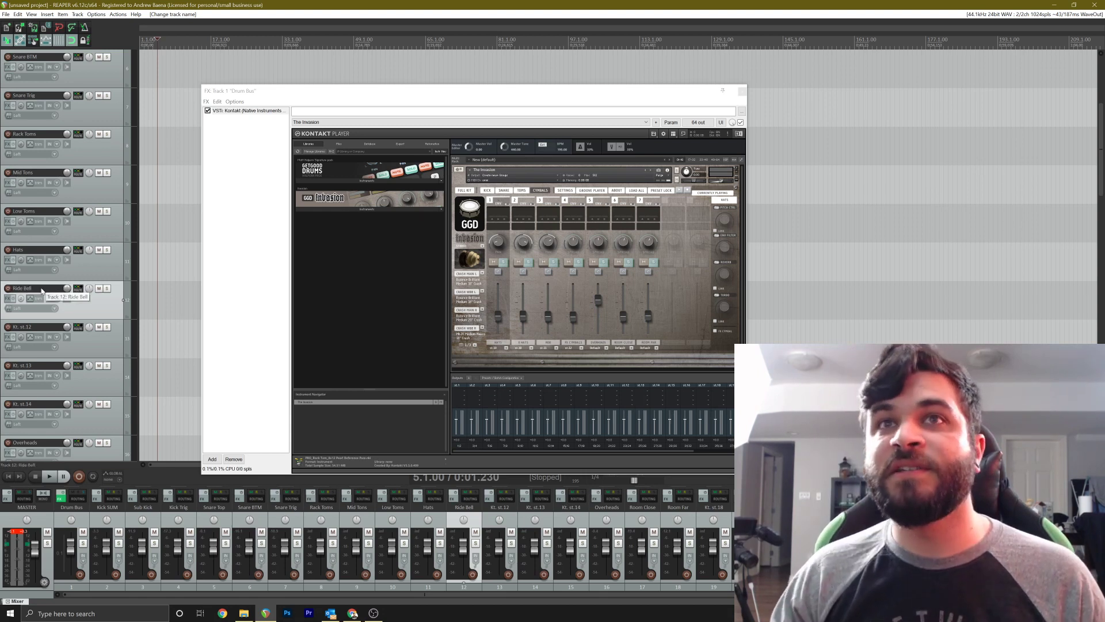
pyautogui.doubleClick(47, 327)
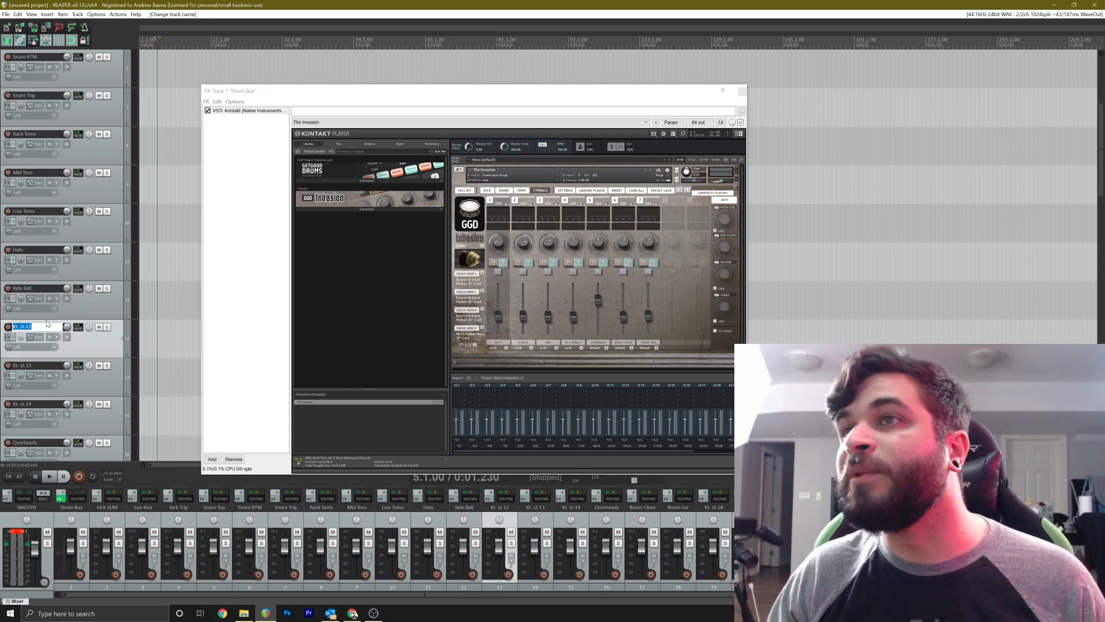
pyautogui.write('FX Cymbals')
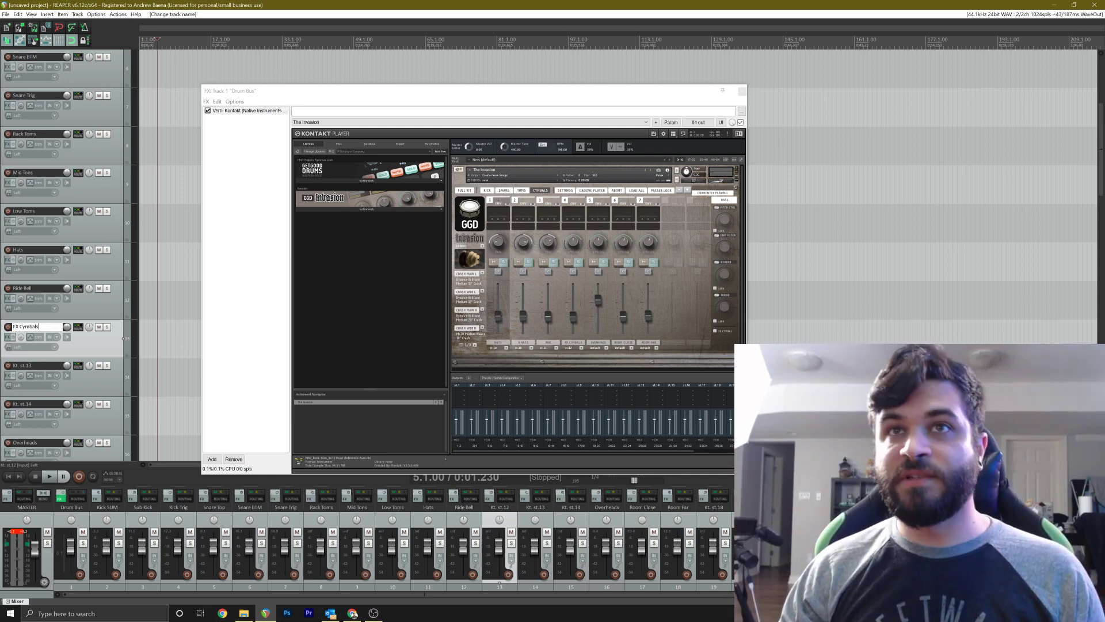
pyautogui.press('Return')
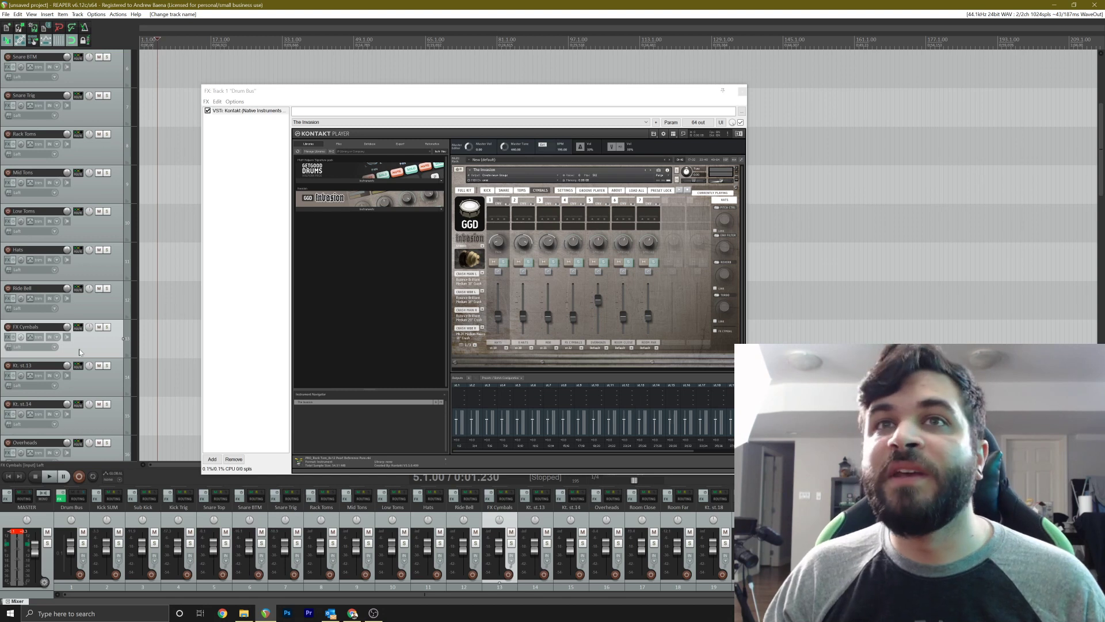
# Route the cymbals' overhead channel to st.15 and their close and far room channels to st.16 and st.17
pyautogui.click(602, 350)
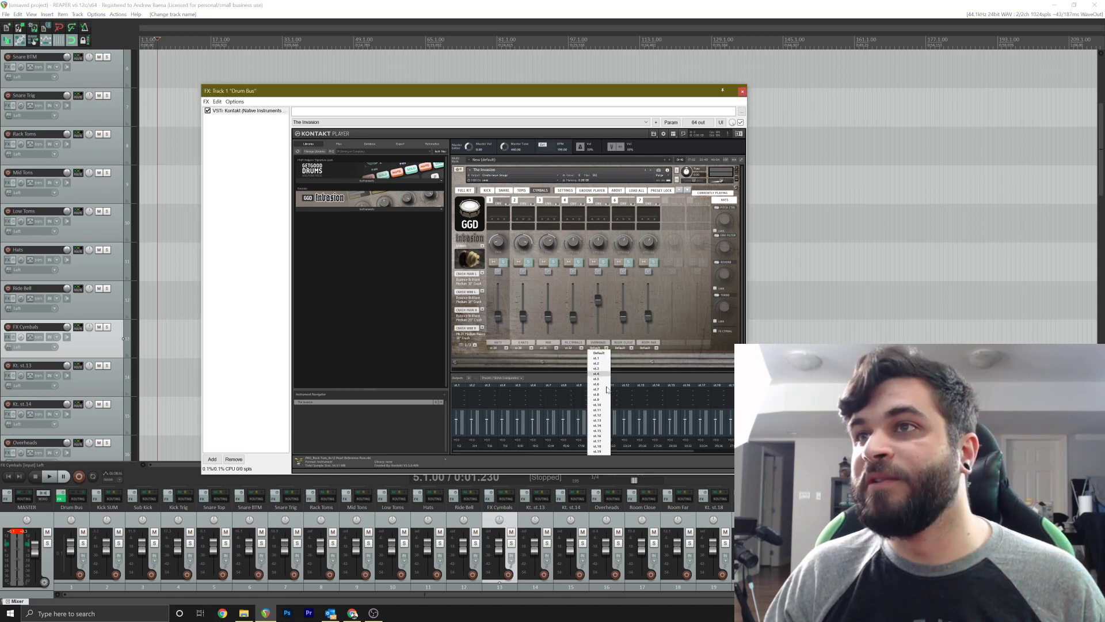
pyautogui.click(602, 431)
pyautogui.click(627, 348)
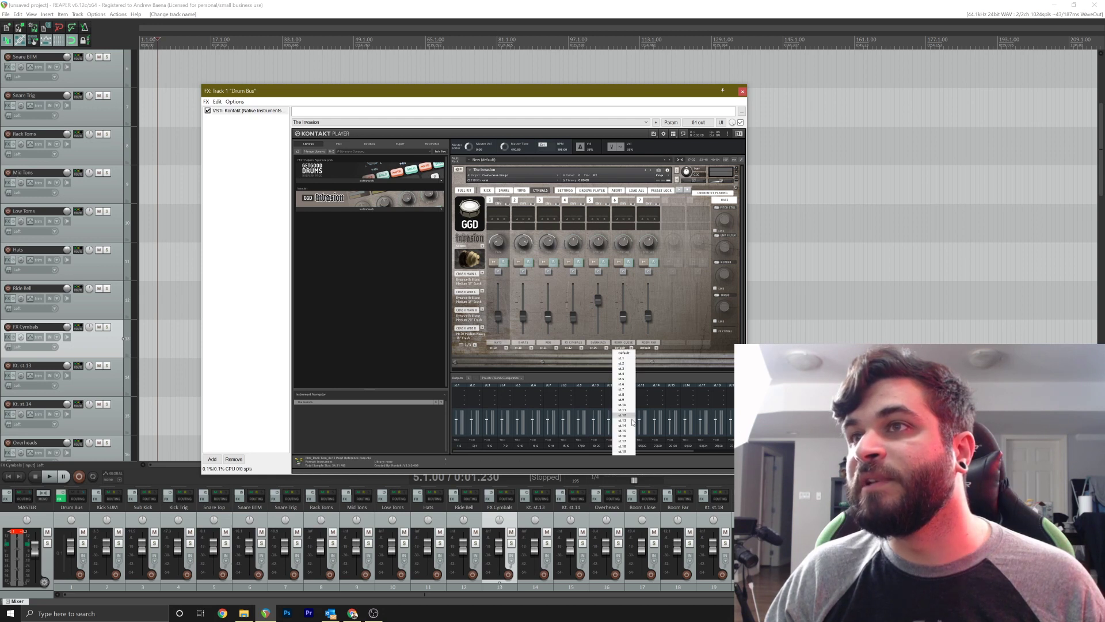
pyautogui.click(626, 436)
pyautogui.click(655, 349)
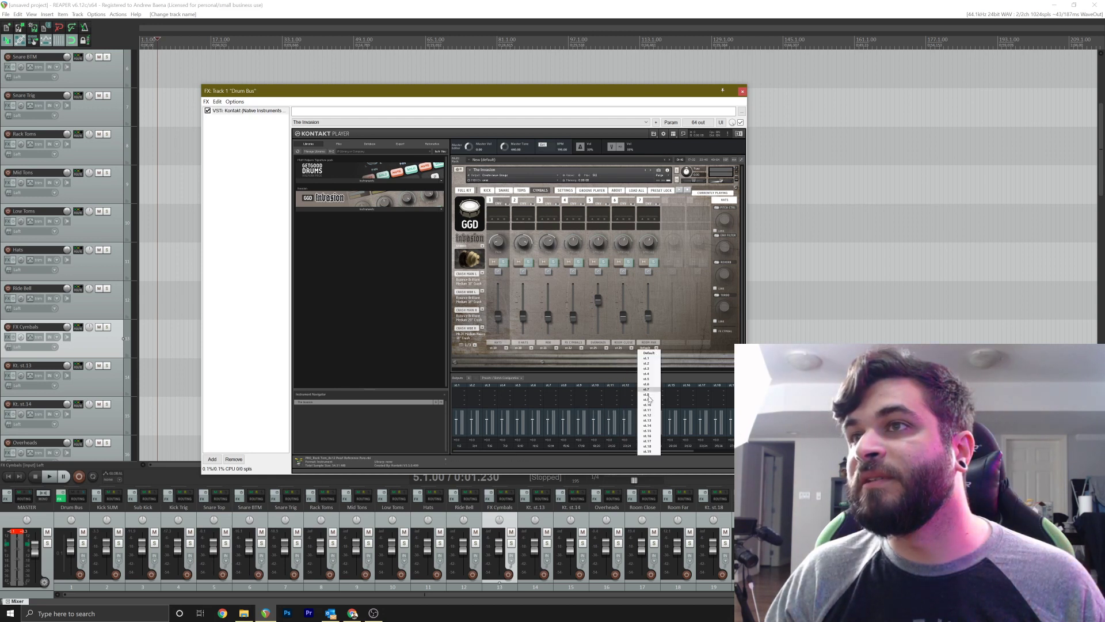
pyautogui.click(647, 441)
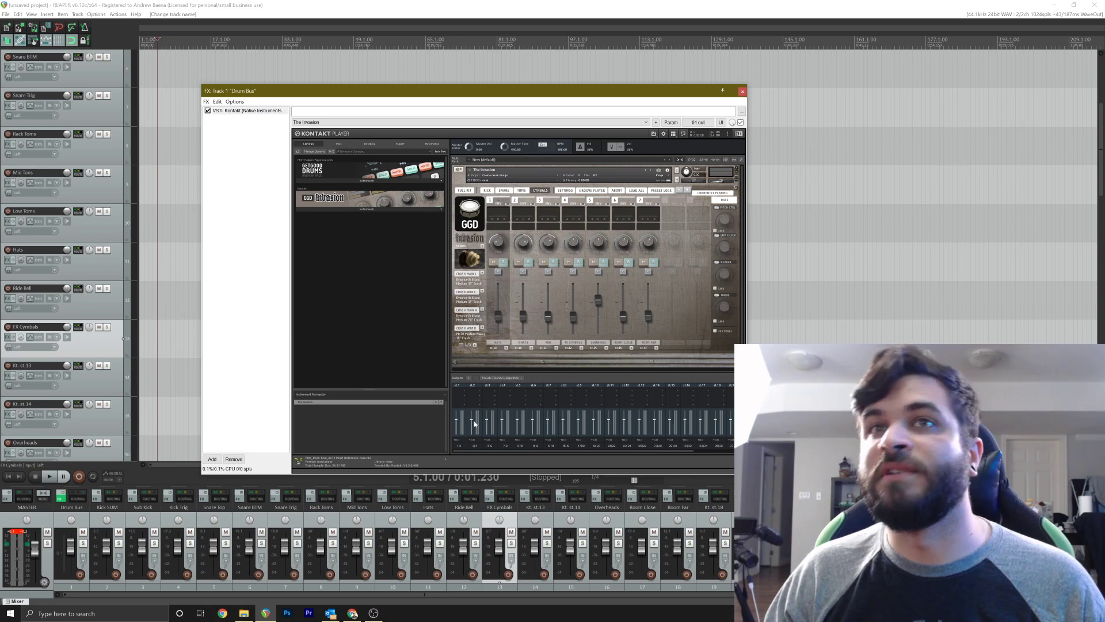
# Play back a short part of the drum pattern to check the output tracks' meters
pyautogui.scroll(-1, 133, 403)
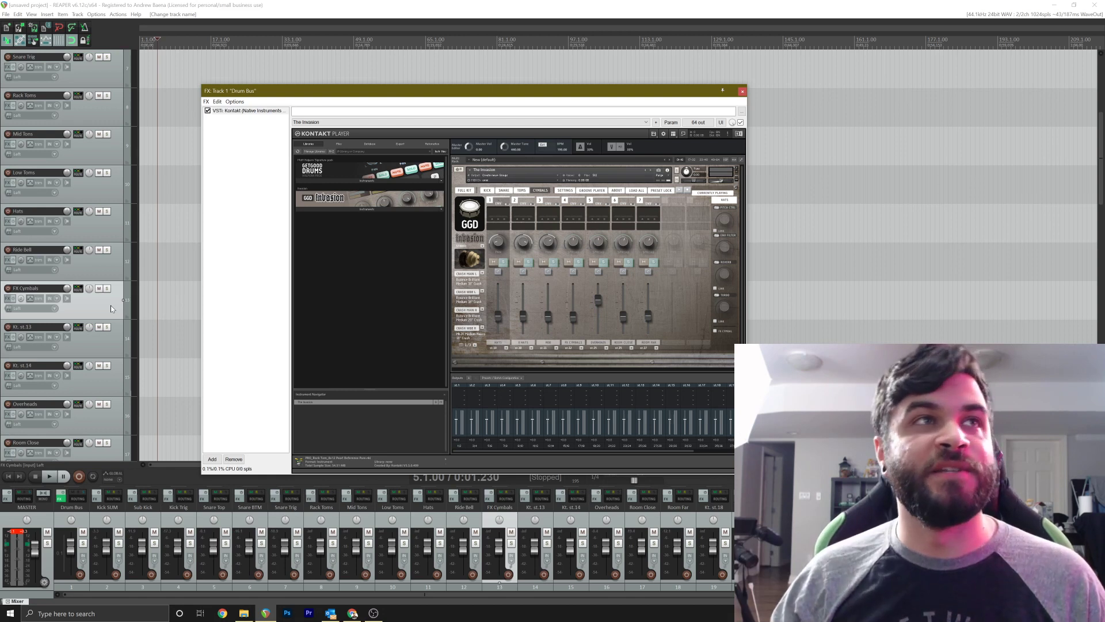
pyautogui.press('space')
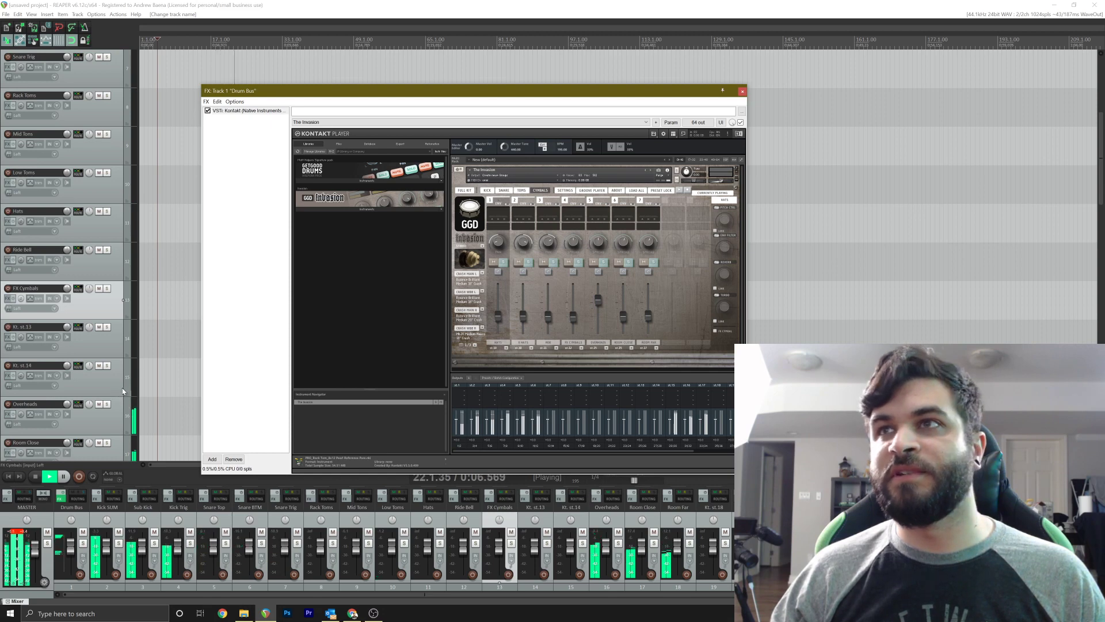
pyautogui.press('space')
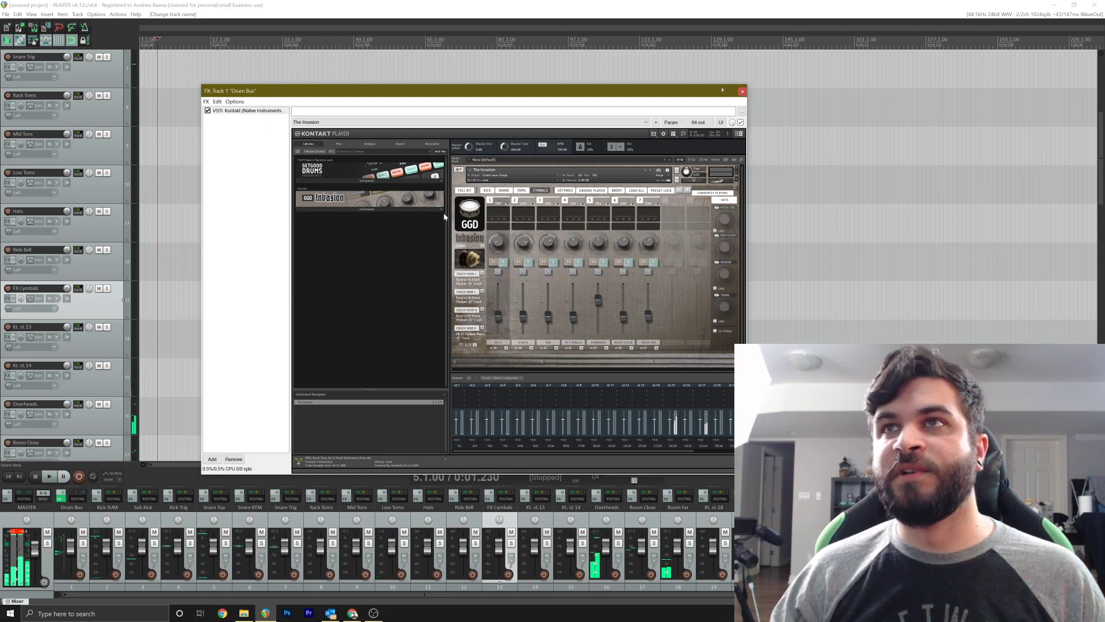
# Show the full kit and audition several cymbals, including the ride, to check which output tracks receive signal
pyautogui.click(470, 190)
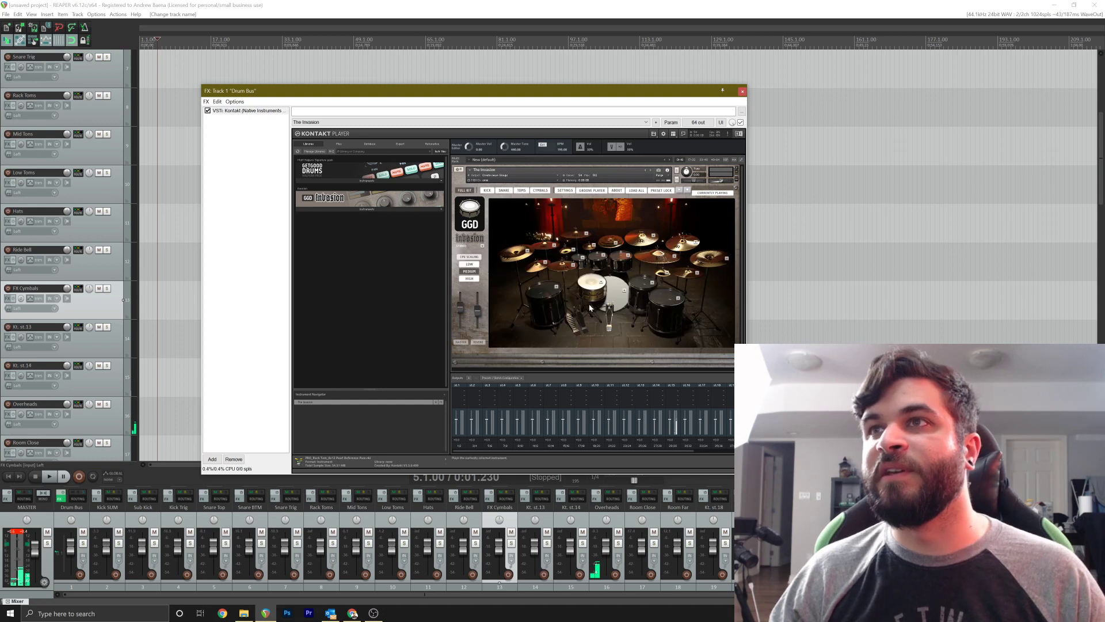
pyautogui.click(525, 257)
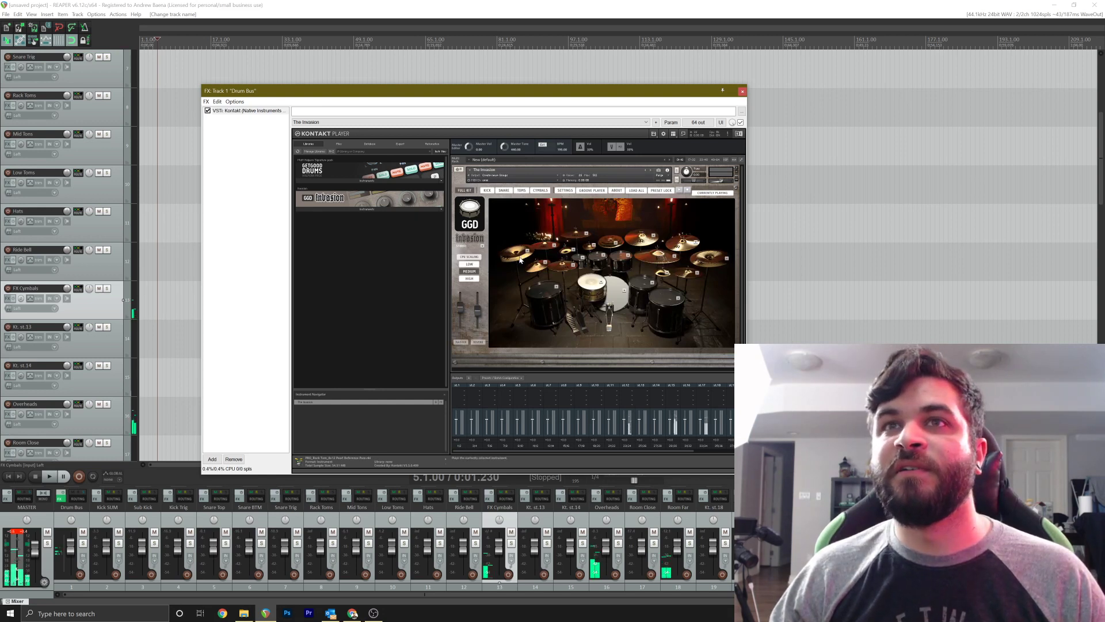
pyautogui.click(521, 260)
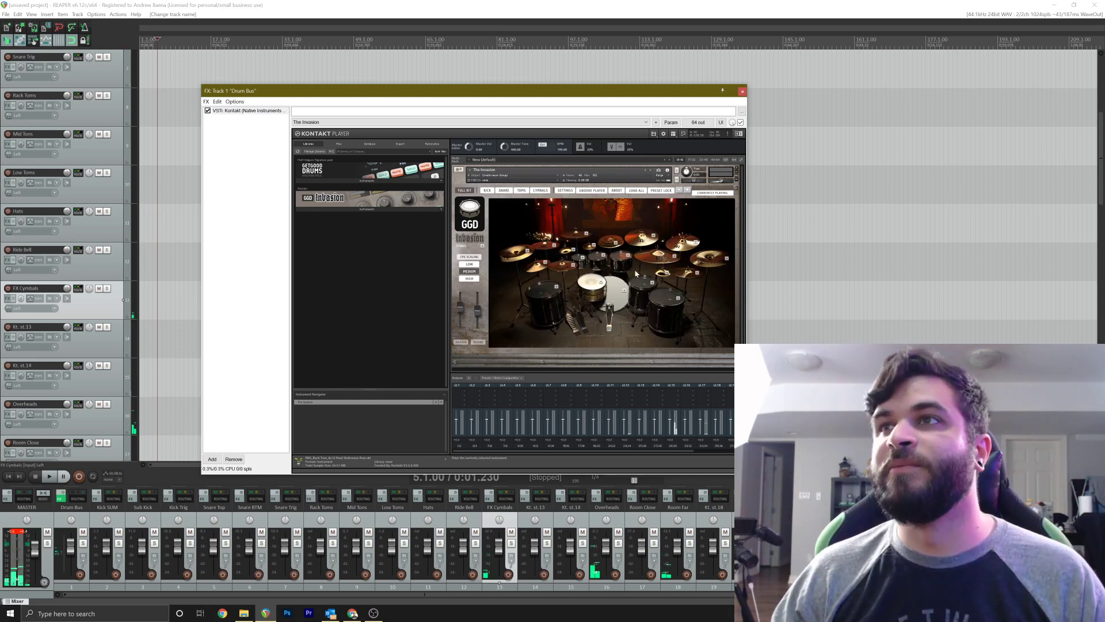
pyautogui.click(703, 263)
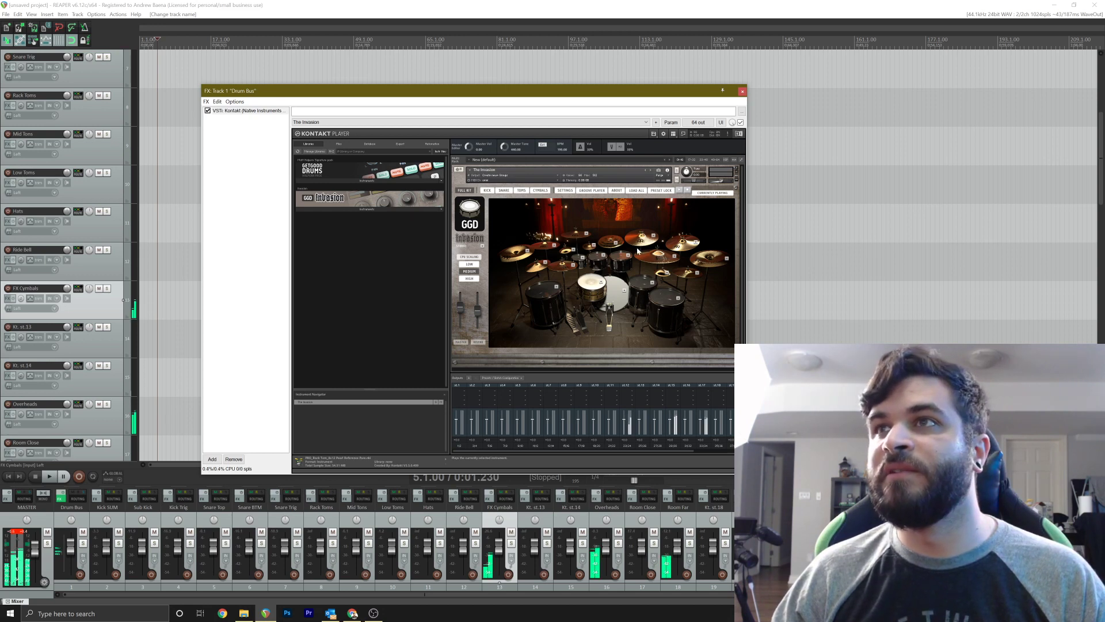
pyautogui.click(587, 253)
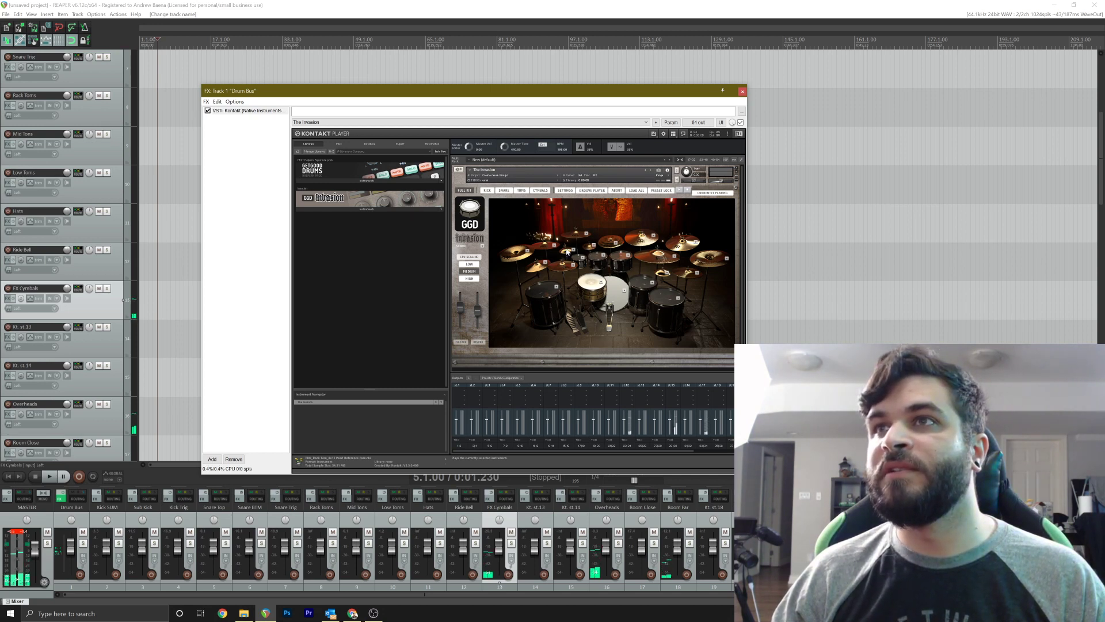
pyautogui.click(566, 254)
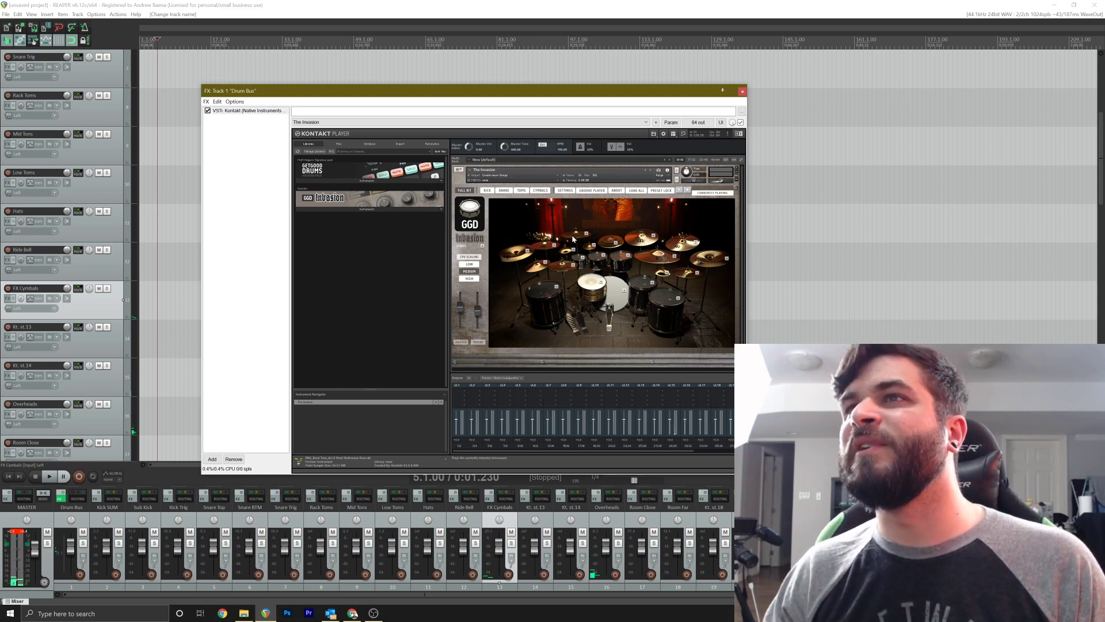
pyautogui.click(573, 239)
pyautogui.click(653, 262)
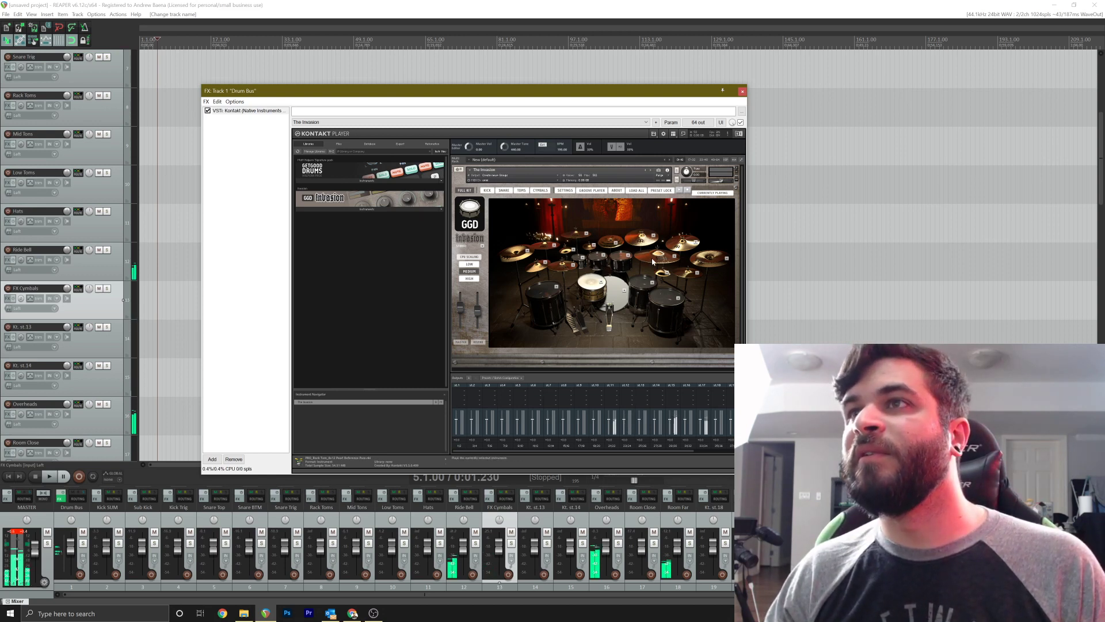
pyautogui.click(653, 262)
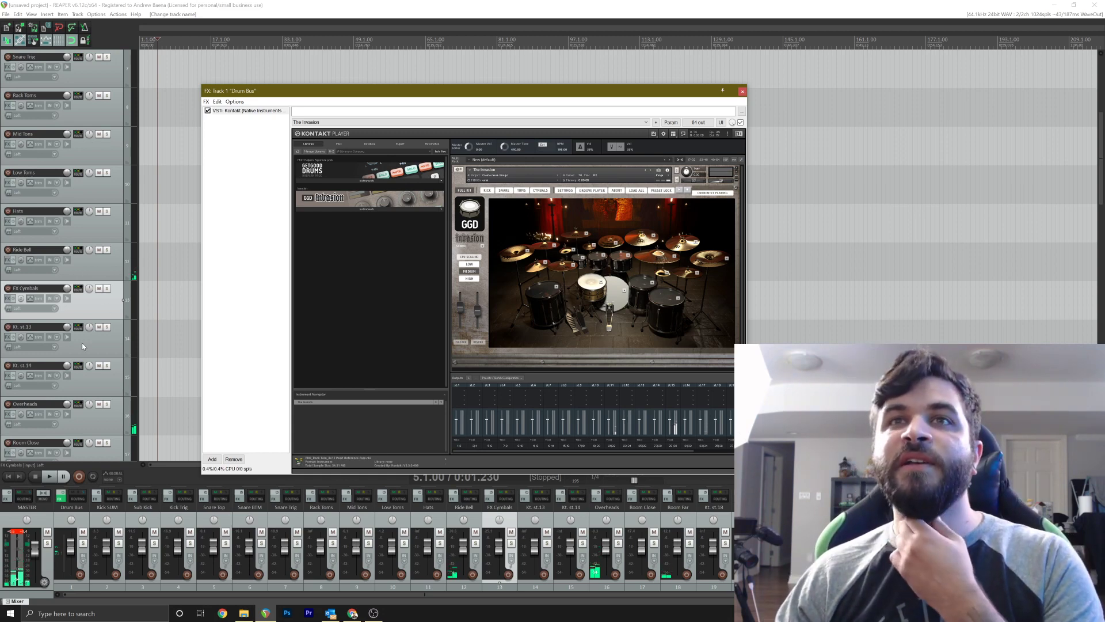
# Solo Kick SUM, Sub Kick and Kick Trig, play them from bar 13, and clear their solos
pyautogui.scroll(6, 118, 336)
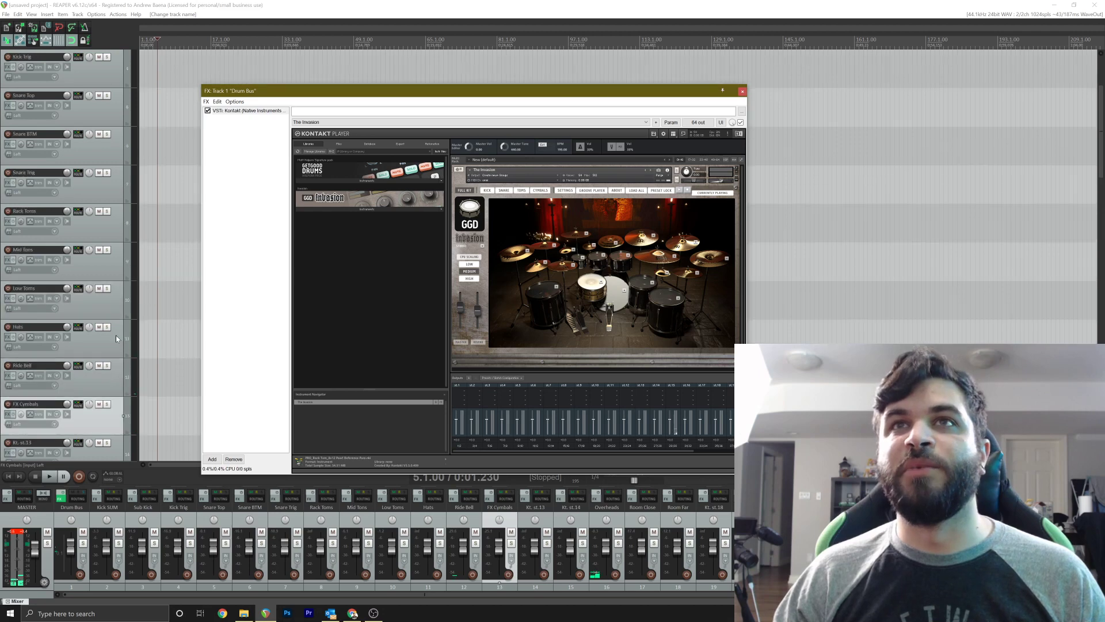
pyautogui.click(106, 96)
pyautogui.click(107, 134)
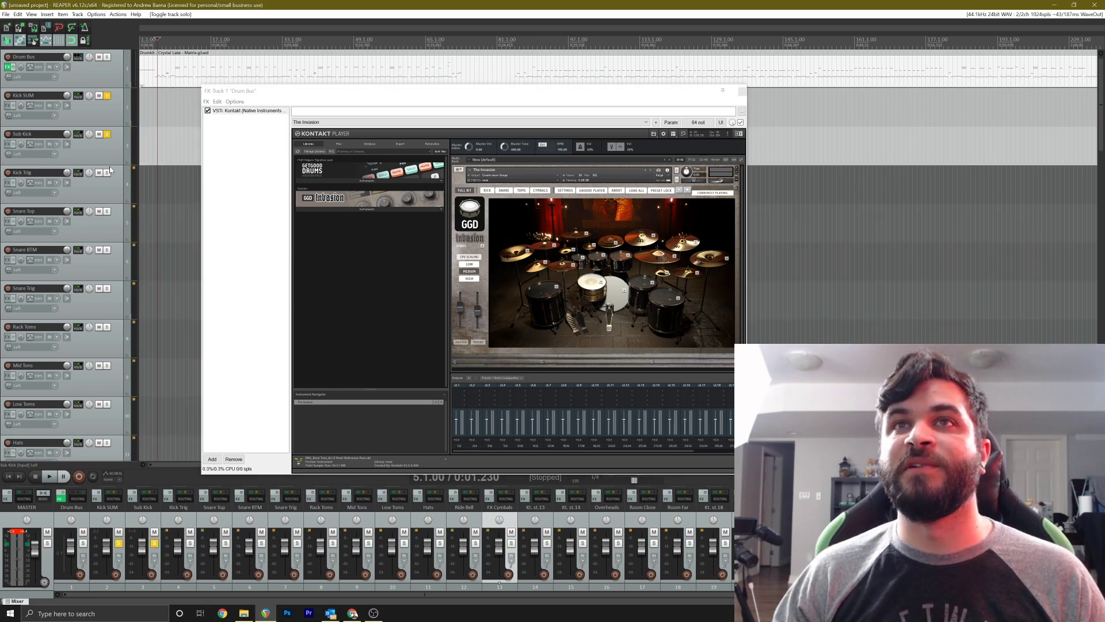
pyautogui.click(107, 174)
pyautogui.click(193, 68)
pyautogui.press('space')
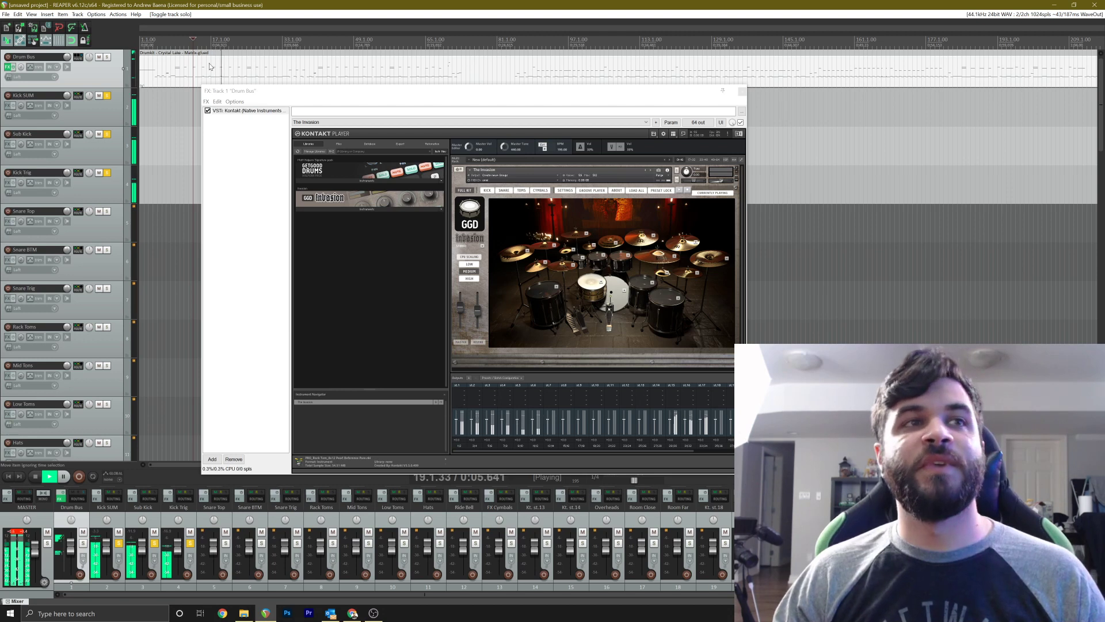
pyautogui.press('space')
pyautogui.click(107, 173)
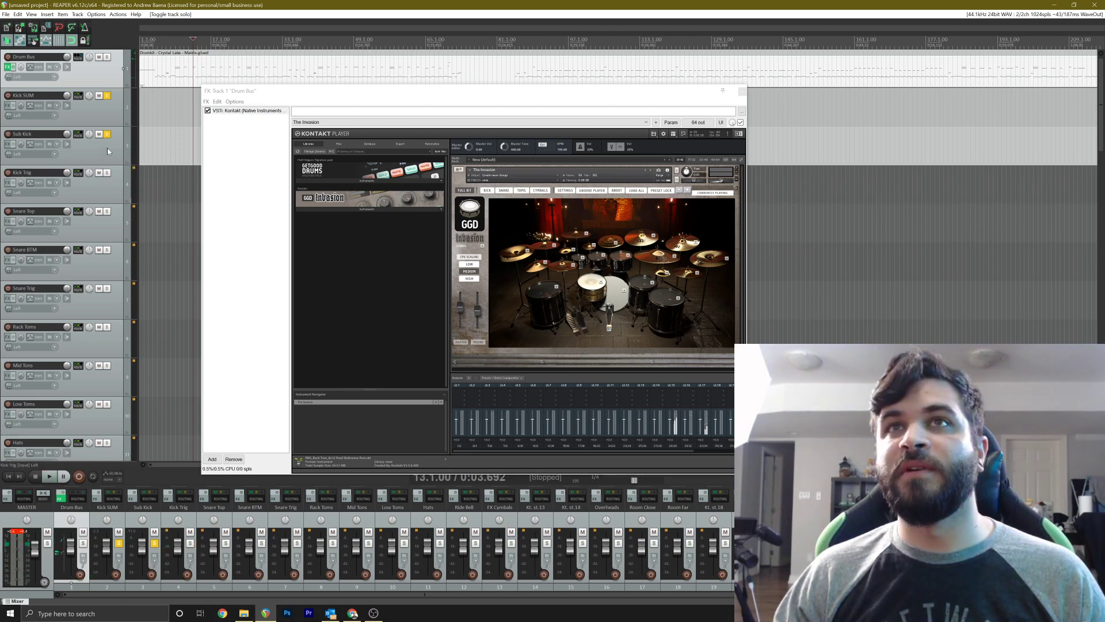
pyautogui.click(107, 134)
pyautogui.click(107, 97)
# Solo Snare Top, Snare BTM and Snare Trig, play them briefly, and clear their solos
pyautogui.click(107, 211)
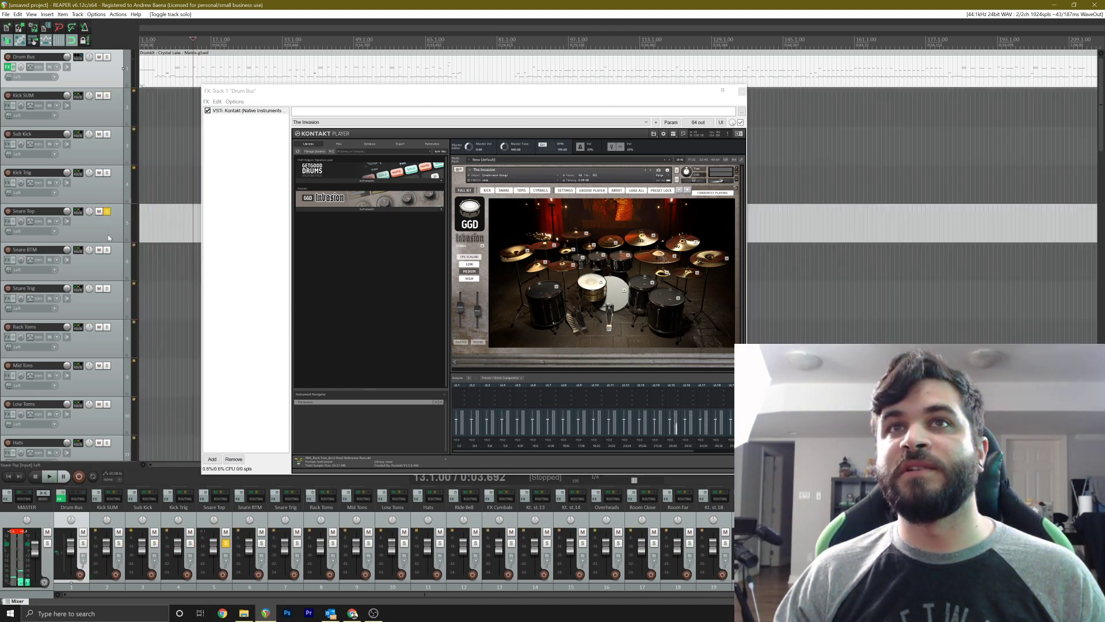
pyautogui.click(109, 254)
pyautogui.click(107, 249)
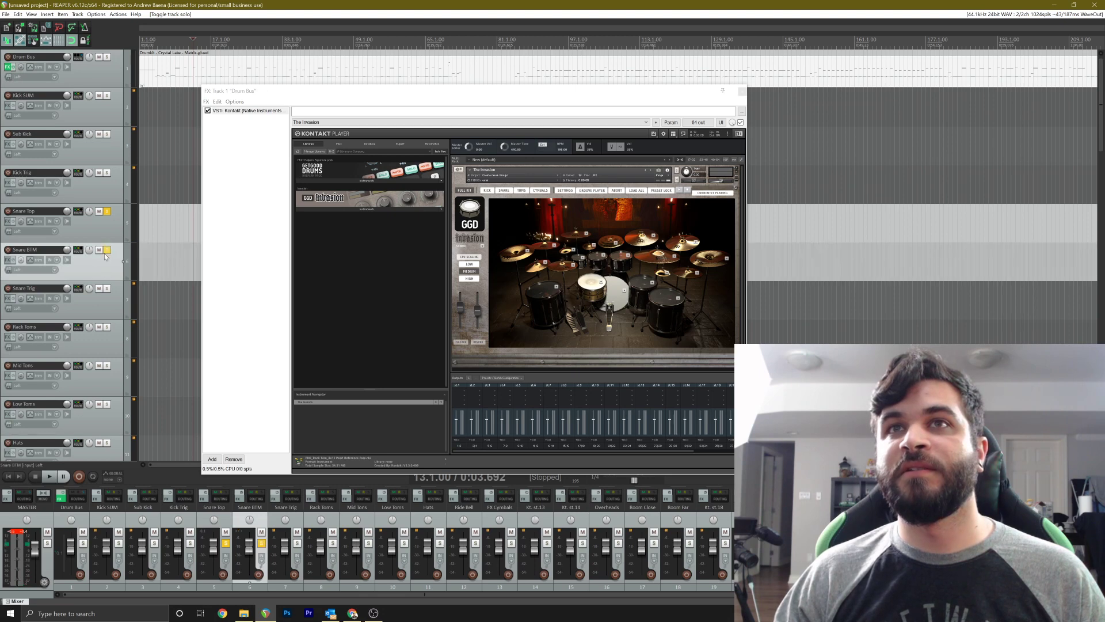
pyautogui.click(107, 289)
pyautogui.press('space')
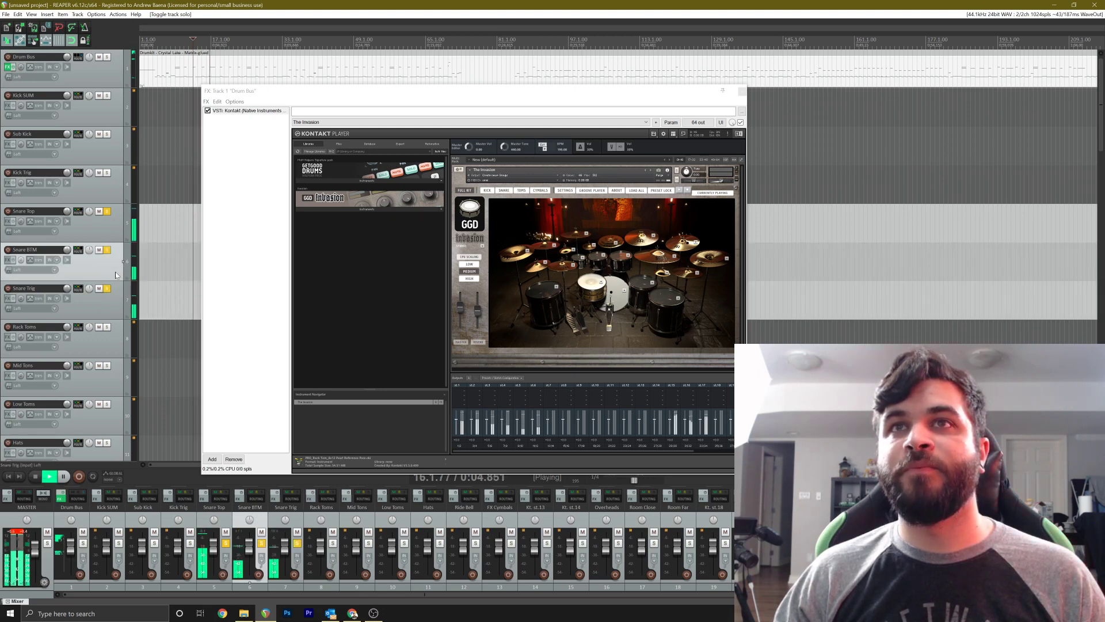
pyautogui.click(106, 288)
pyautogui.press('space')
pyautogui.click(106, 249)
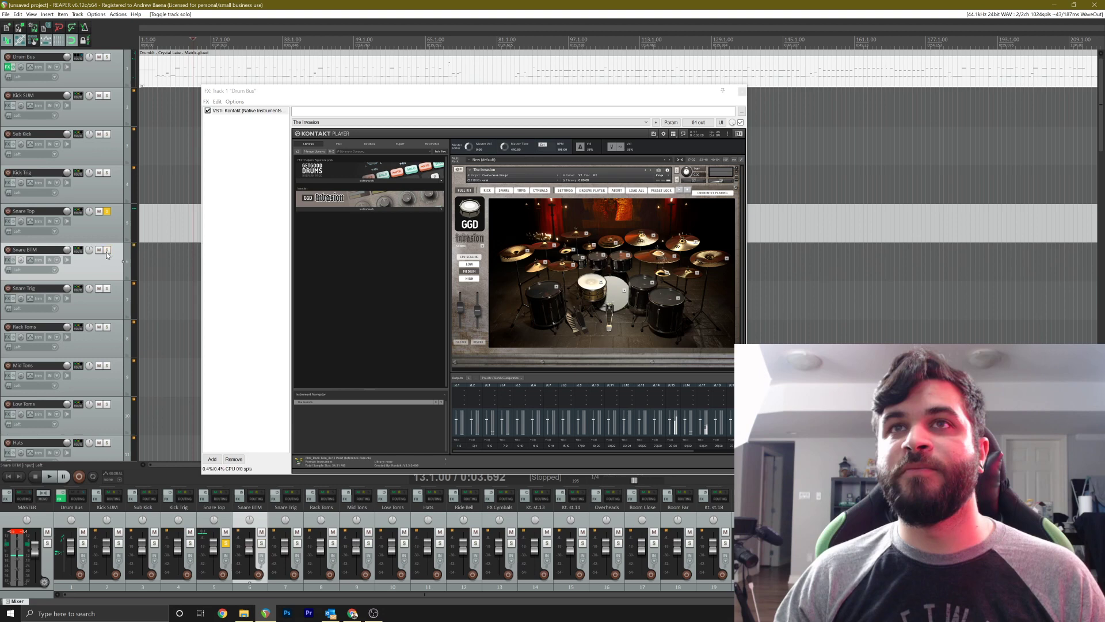
pyautogui.click(106, 212)
# Delete the unused Kt. st.13 and Kt. st.14 tracks
pyautogui.scroll(-6, 119, 249)
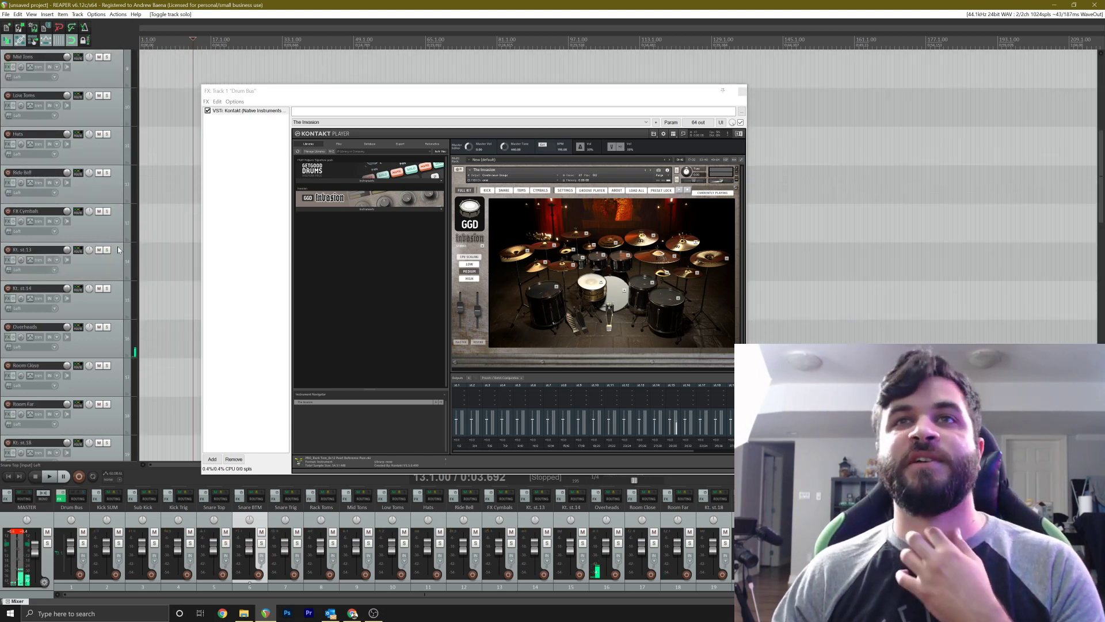
pyautogui.click(99, 305)
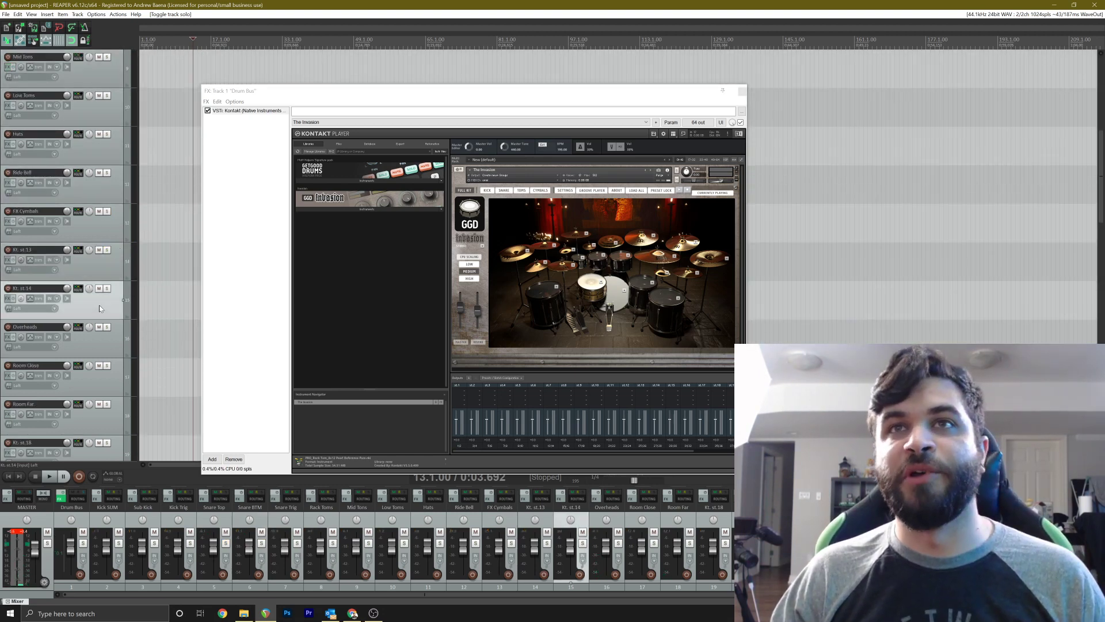
pyautogui.keyDown('ctrl'); pyautogui.click(111, 277); pyautogui.keyUp('ctrl')
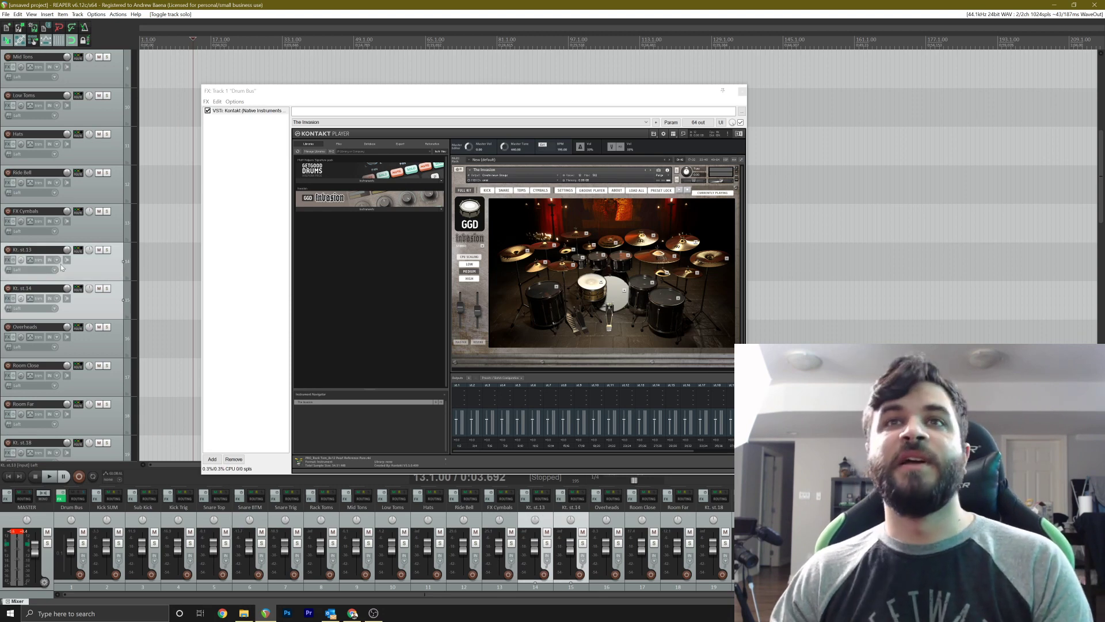
pyautogui.press('Delete')
pyautogui.press('Return')
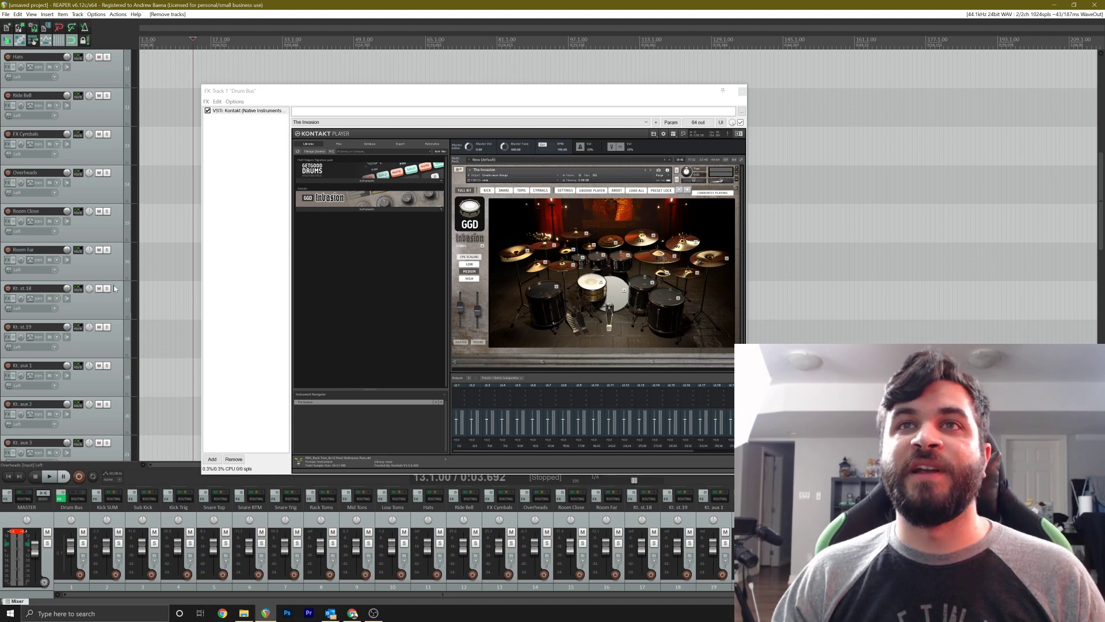
# Delete all unused tracks below Room Far, from Kt. st.18 through the last Kt. unassigned track
pyautogui.click(115, 308)
pyautogui.scroll(-5, 118, 308)
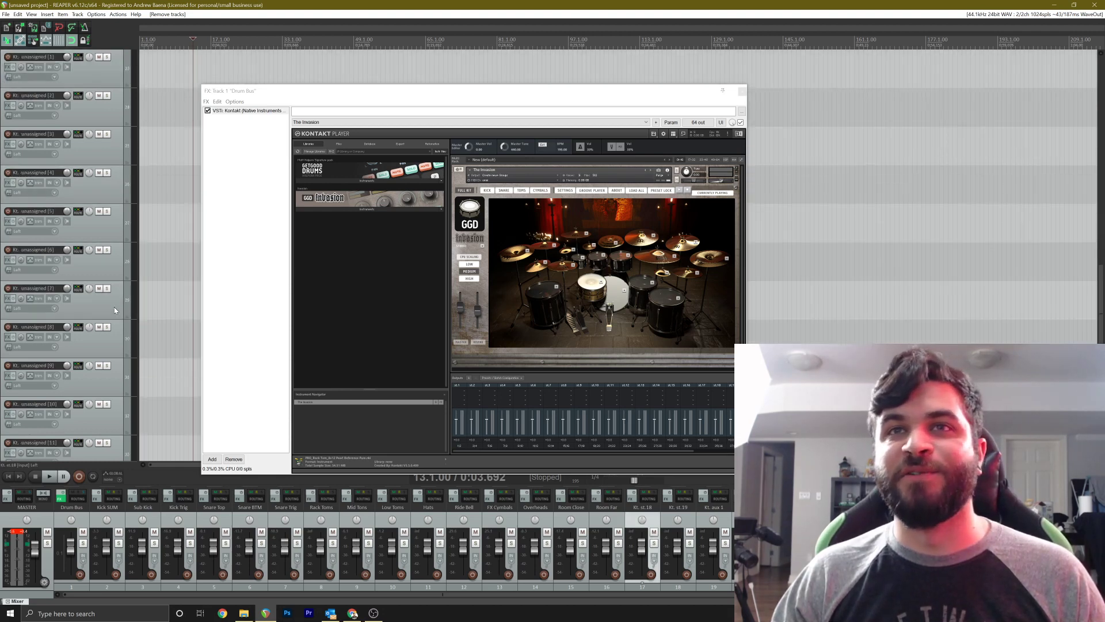
pyautogui.scroll(-5, 112, 301)
pyautogui.keyDown('shift'); pyautogui.click(102, 435); pyautogui.keyUp('shift')
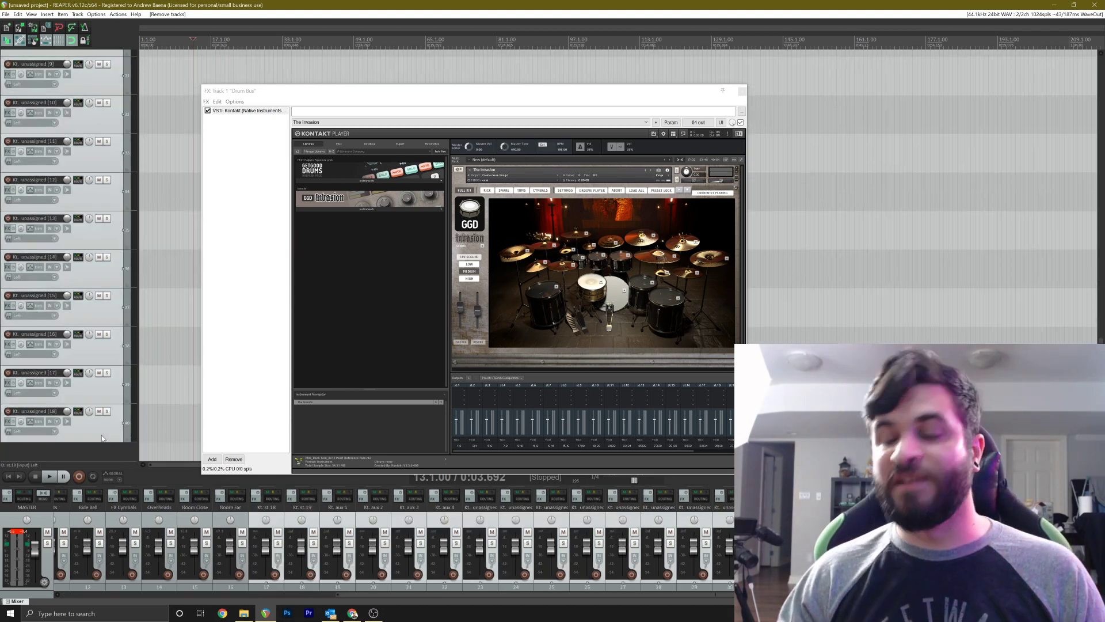
pyautogui.press('Delete')
pyautogui.press('Return')
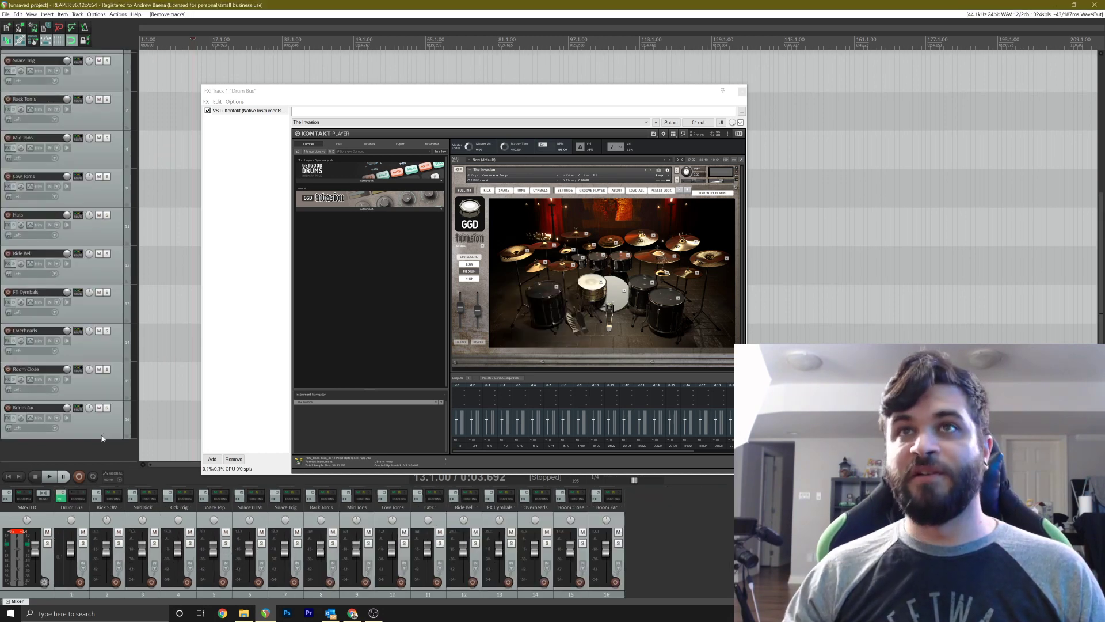
pyautogui.scroll(5, 101, 438)
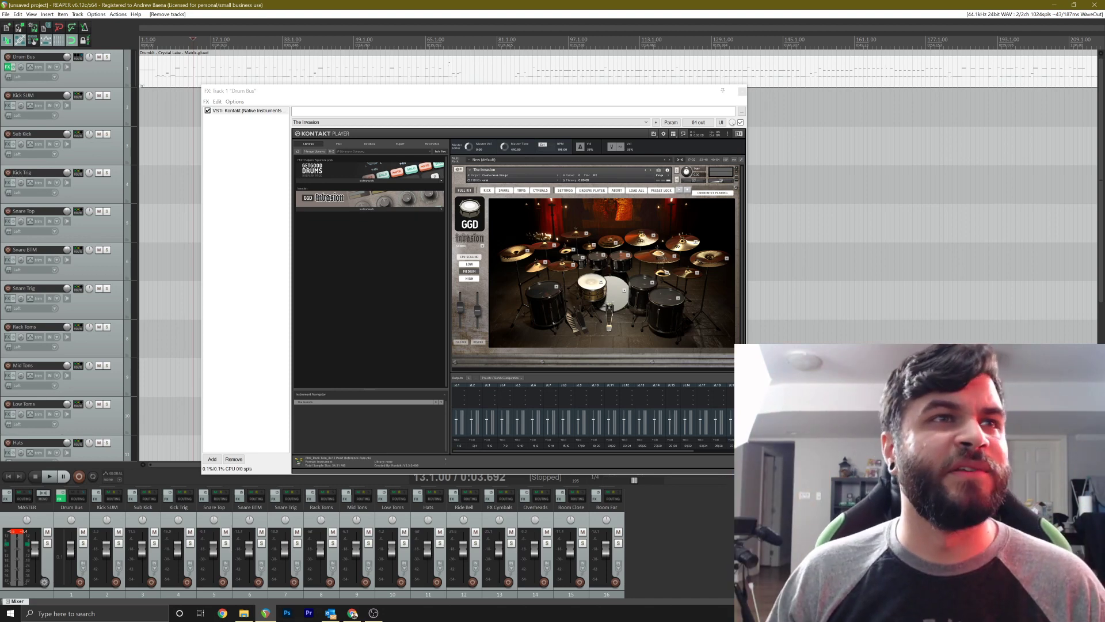
pyautogui.hotkey('alt', 'Tab')
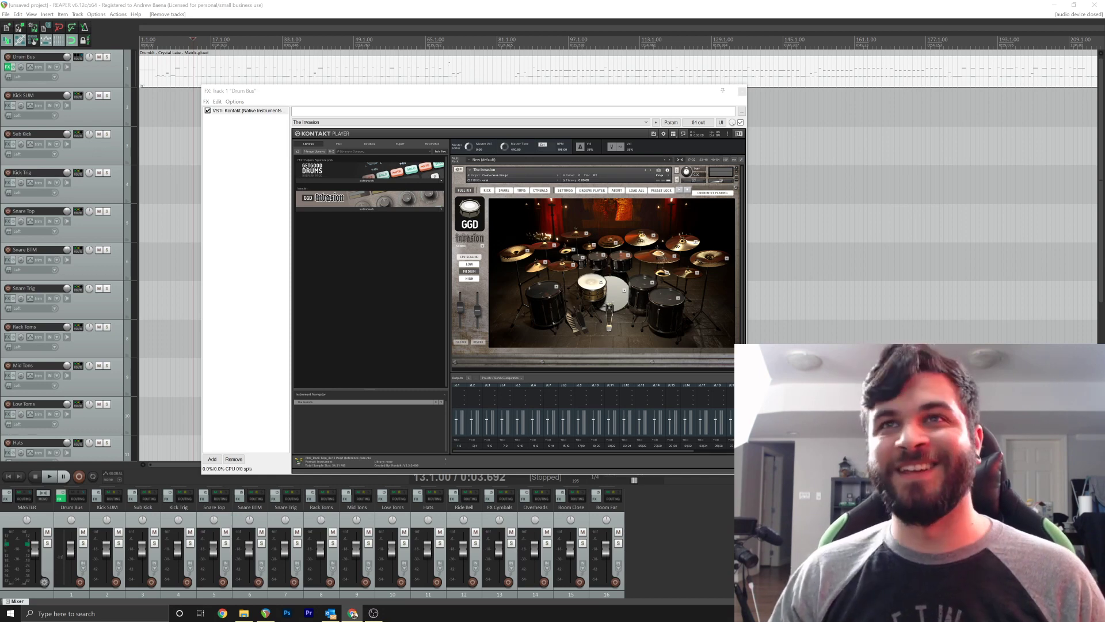
pyautogui.moveTo(322, 92); pyautogui.dragTo(356, 107)
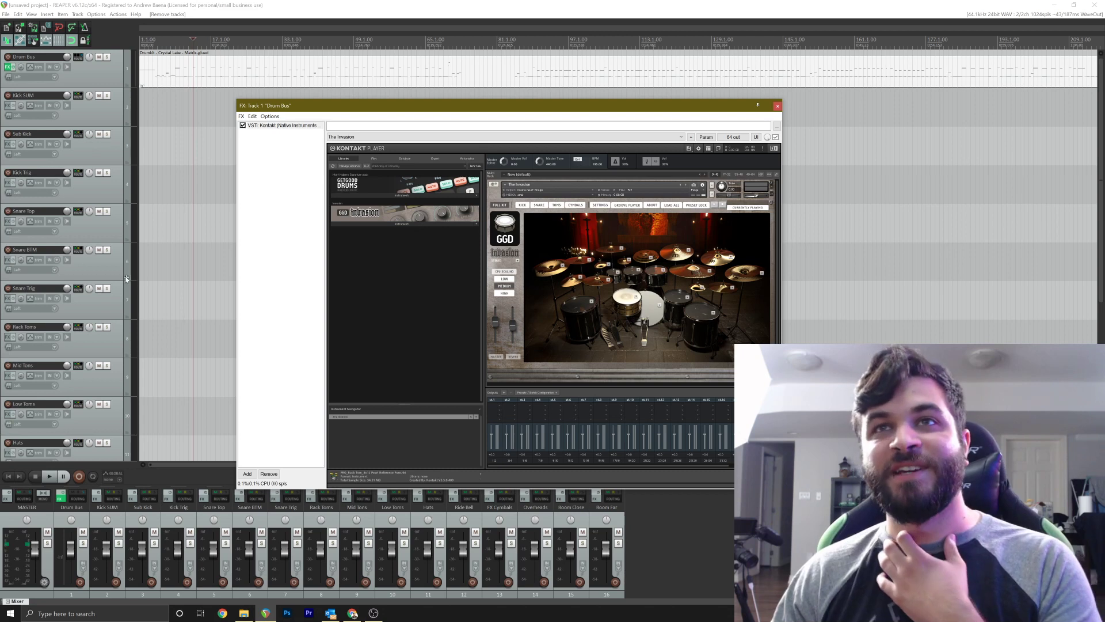
# Insert a new track directly below Drum Bus and name it "Kick Bus"
pyautogui.click(170, 4)
pyautogui.click(112, 85)
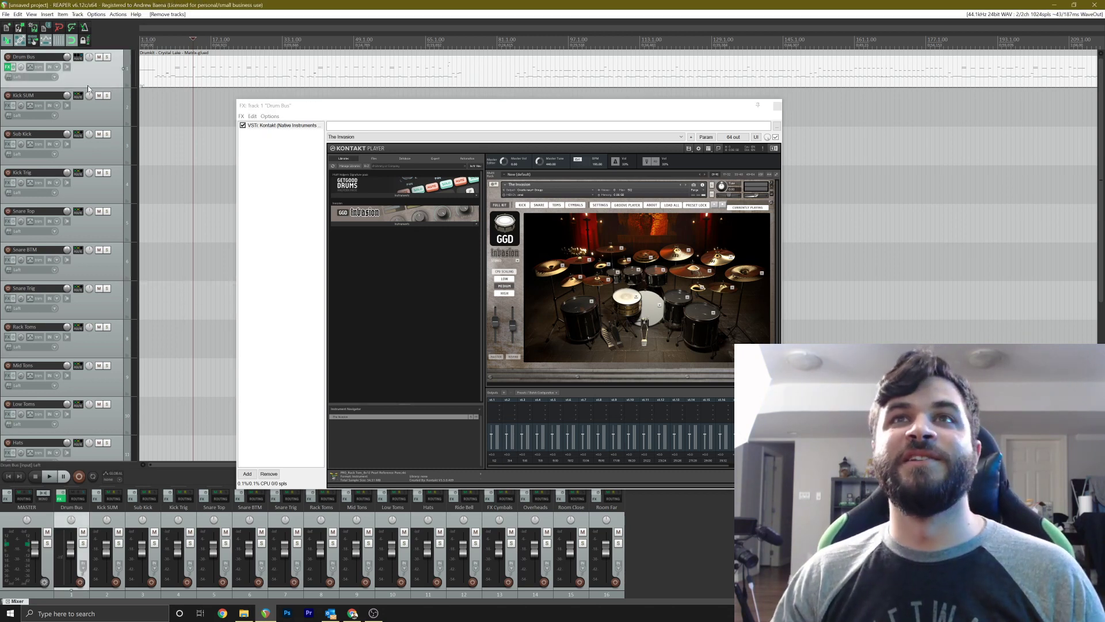
pyautogui.click(78, 15)
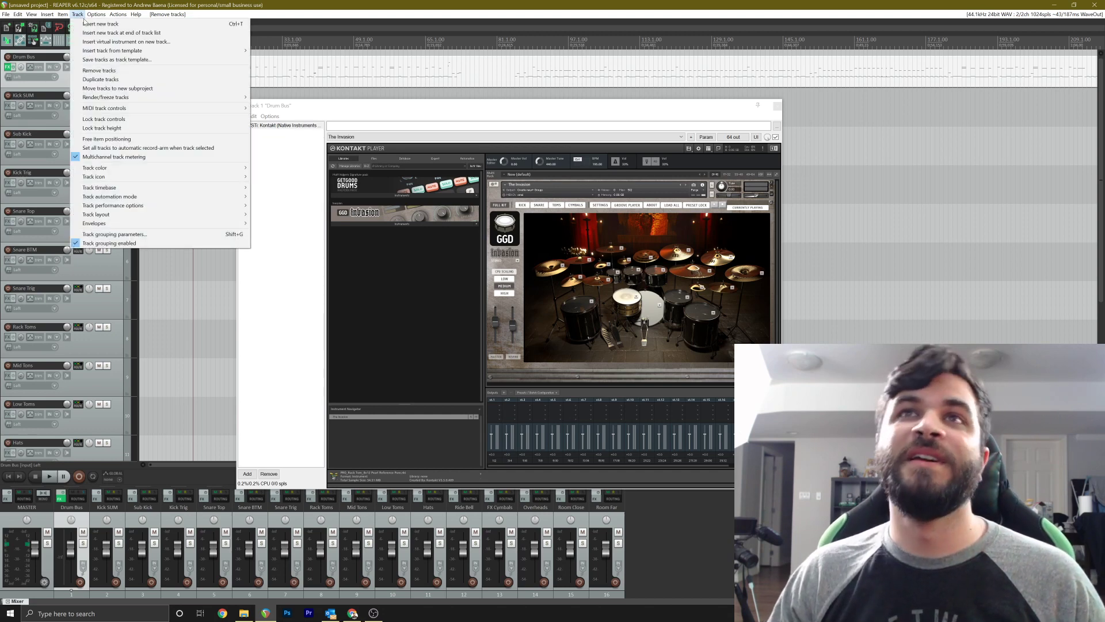
pyautogui.click(80, 15)
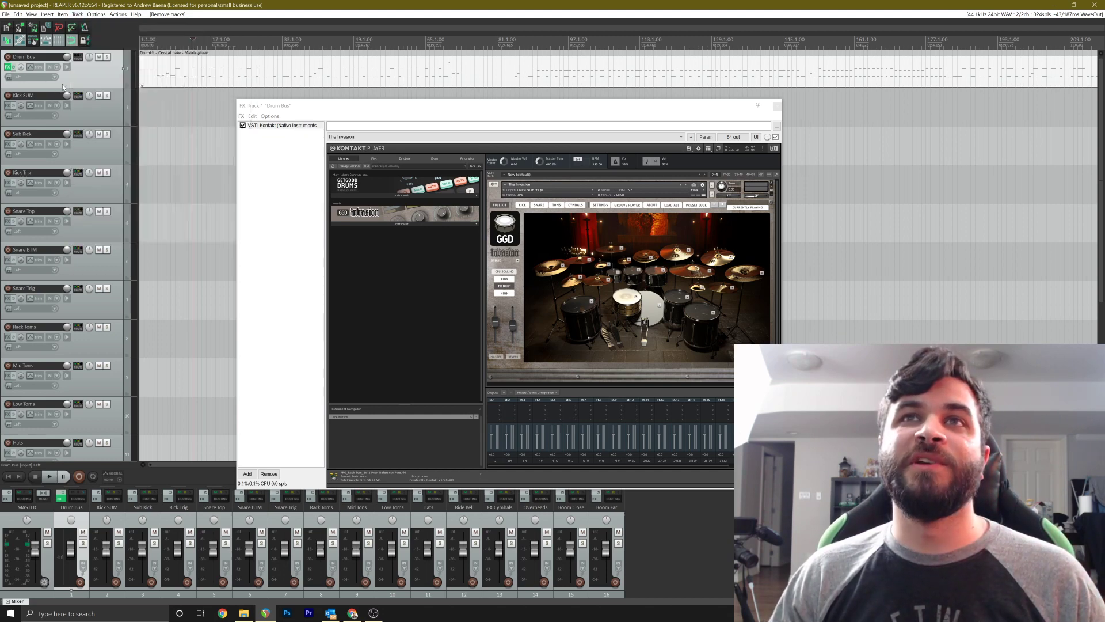
pyautogui.click(78, 15)
pyautogui.click(95, 22)
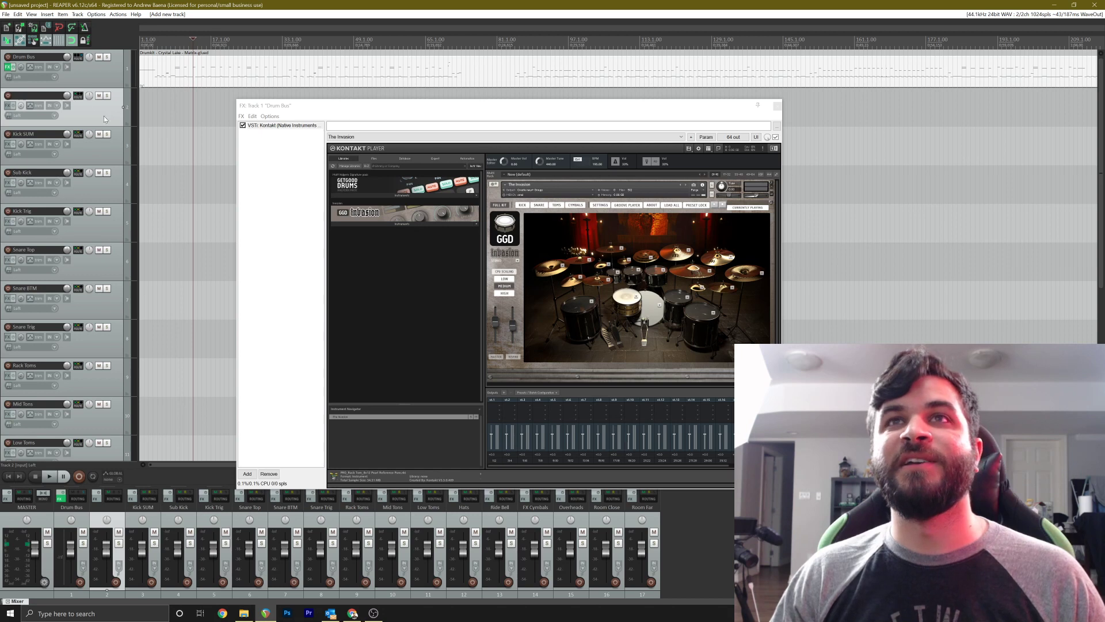
pyautogui.doubleClick(27, 96)
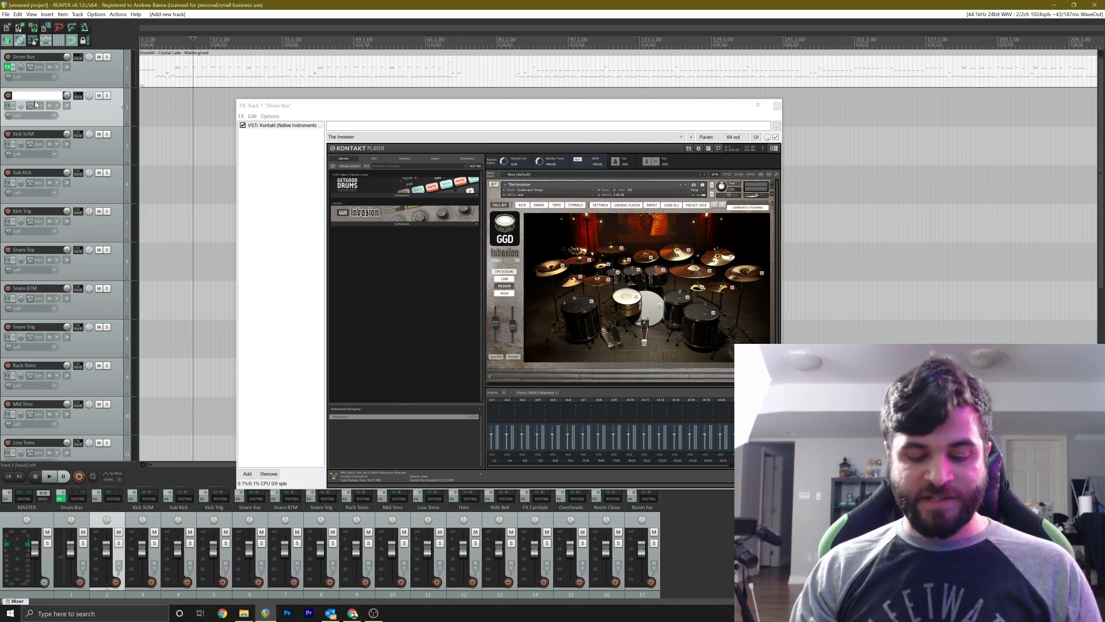
pyautogui.write('Kick Bus')
pyautogui.press('Return')
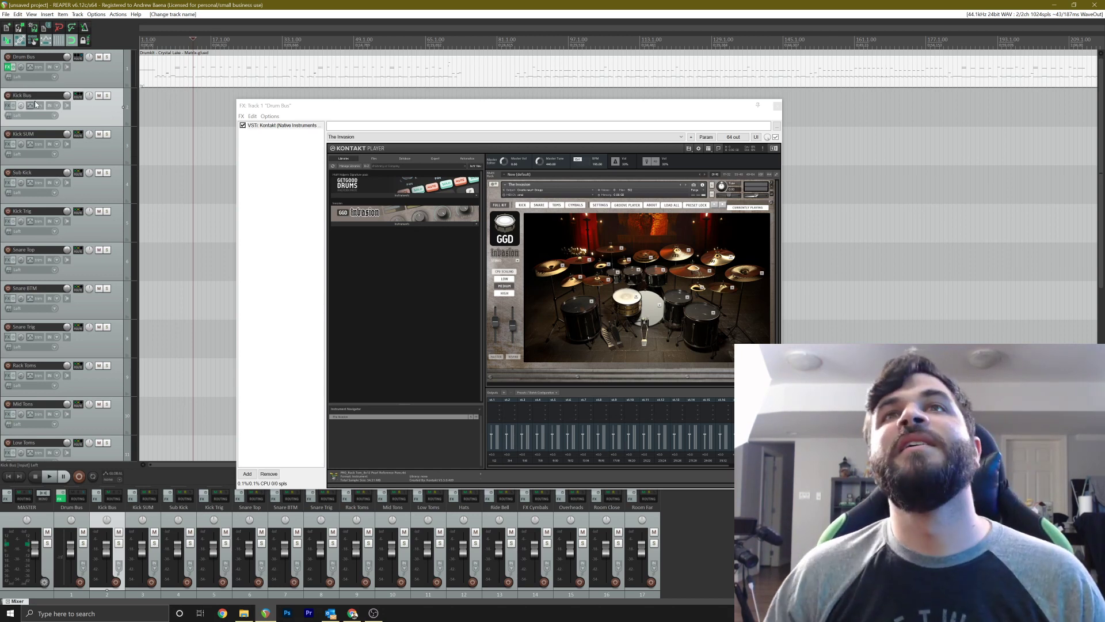
# Move the Kick SUM, Sub Kick and Kick Trig tracks into Kick Bus as its folder children
pyautogui.click(113, 151)
pyautogui.keyDown('shift'); pyautogui.click(117, 211); pyautogui.keyUp('shift')
pyautogui.moveTo(102, 160); pyautogui.dragTo(108, 111)
pyautogui.click(115, 120)
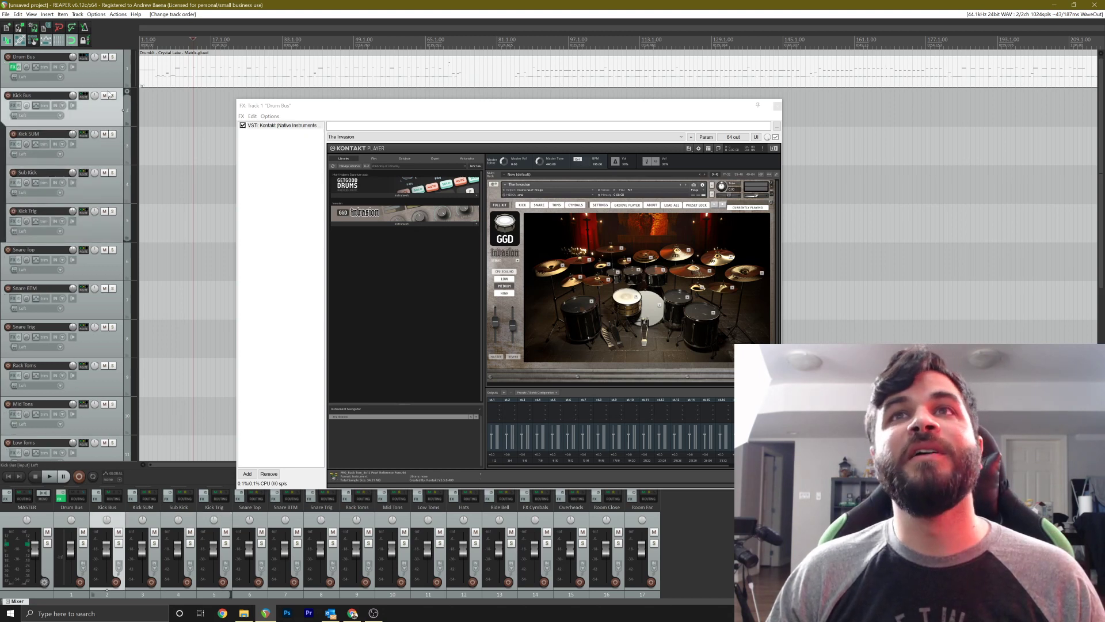
# Solo Kick Bus, play the drums briefly to check the grouped kick tracks, and clear the solo
pyautogui.click(112, 97)
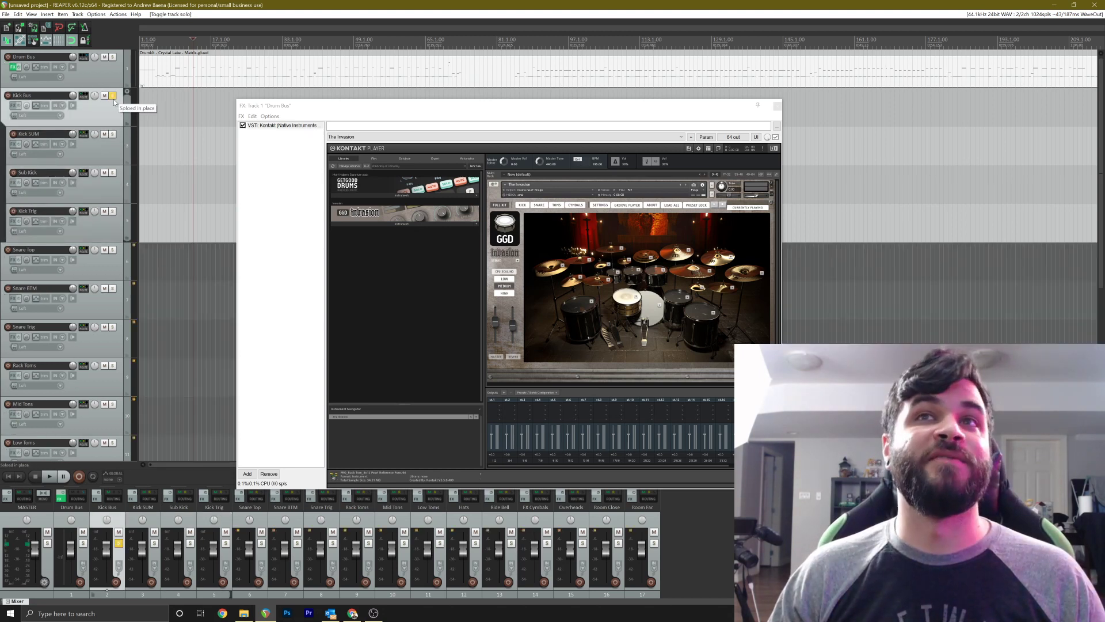
pyautogui.press('space')
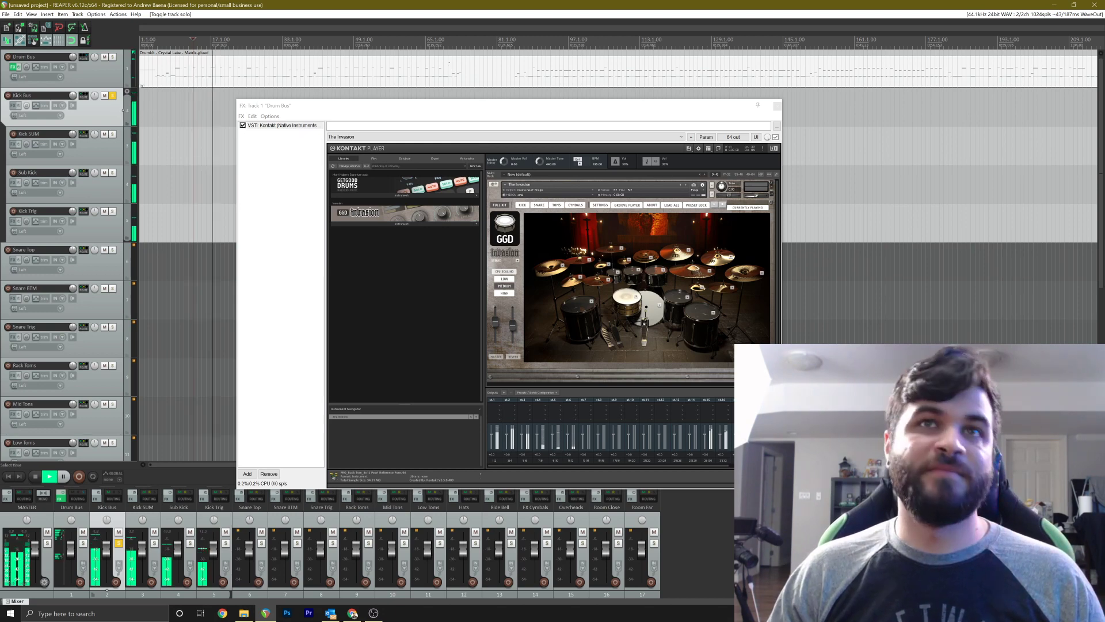
pyautogui.press('space')
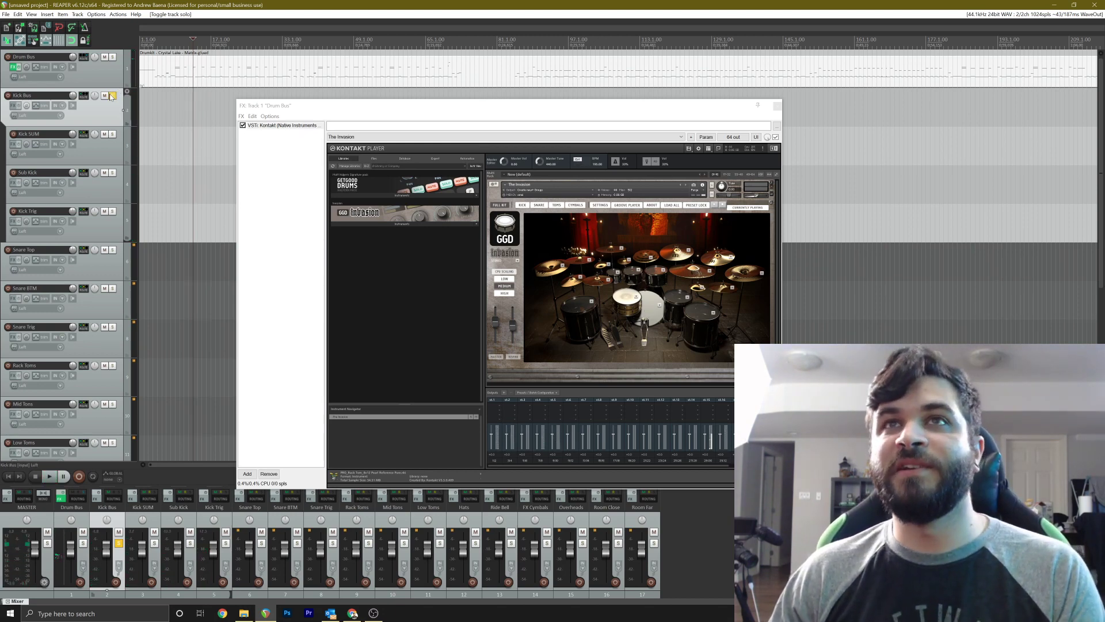
pyautogui.click(112, 96)
# Mute Kick Bus, play the drums briefly without the kick tracks, and unmute the bus
pyautogui.click(104, 96)
pyautogui.press('space')
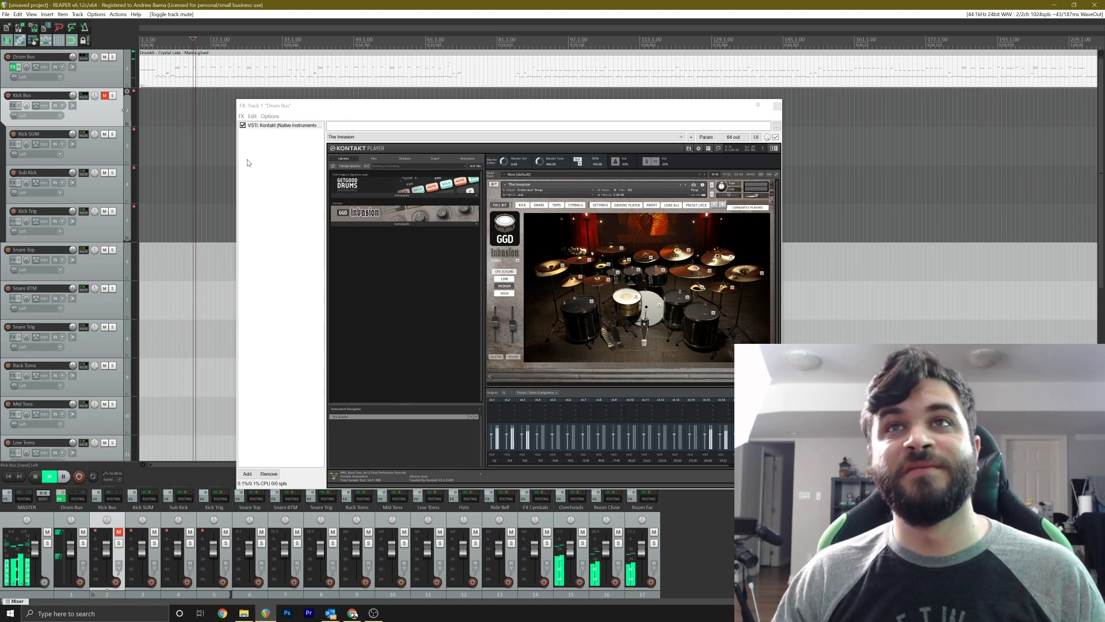
pyautogui.press('space')
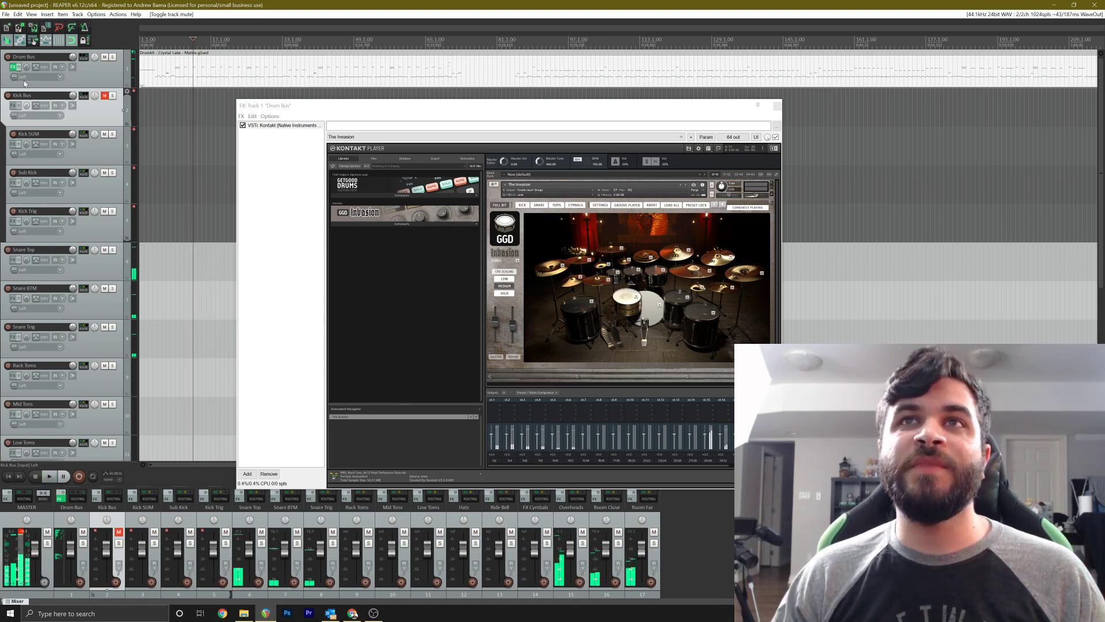
pyautogui.click(104, 95)
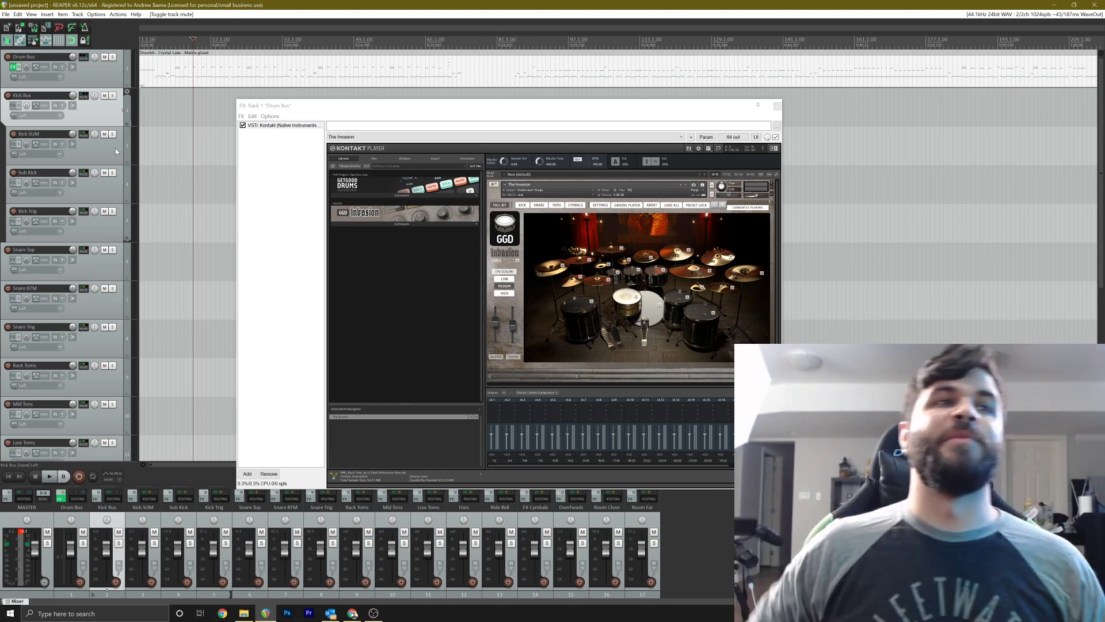
# Insert a new track, place it directly above Snare Top, and name it "Snare Bus"
pyautogui.click(92, 227)
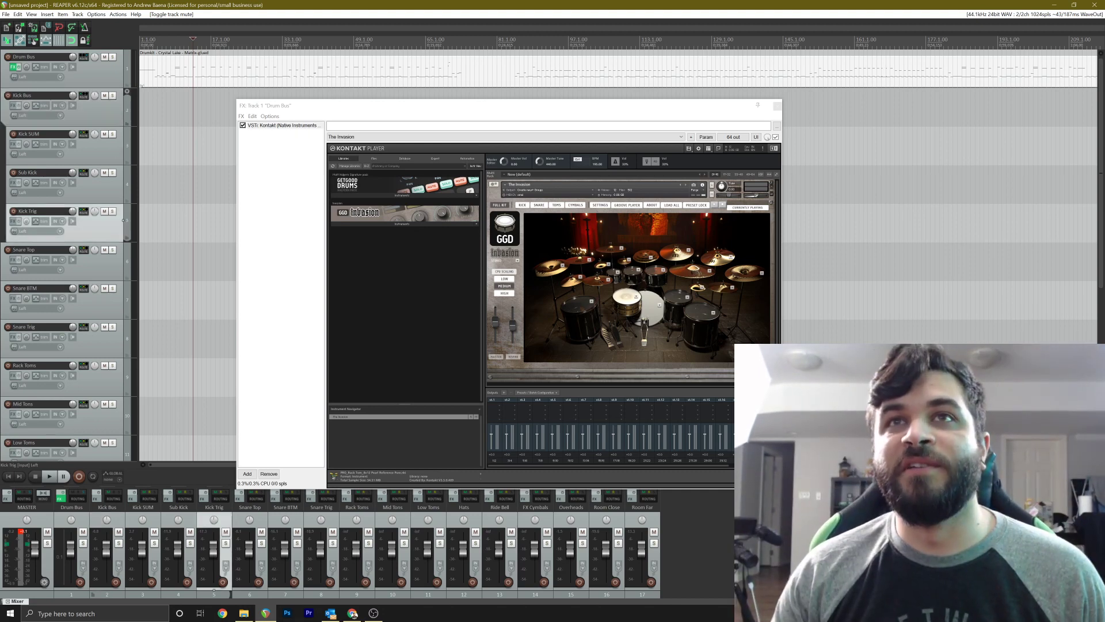
pyautogui.click(98, 276)
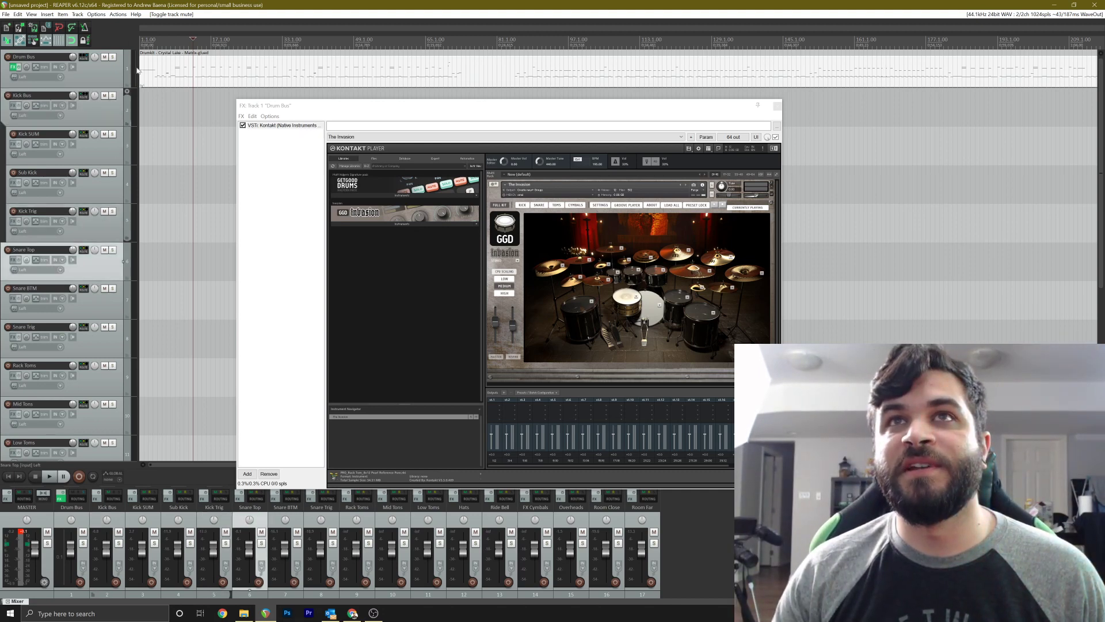
pyautogui.click(78, 14)
pyautogui.click(92, 23)
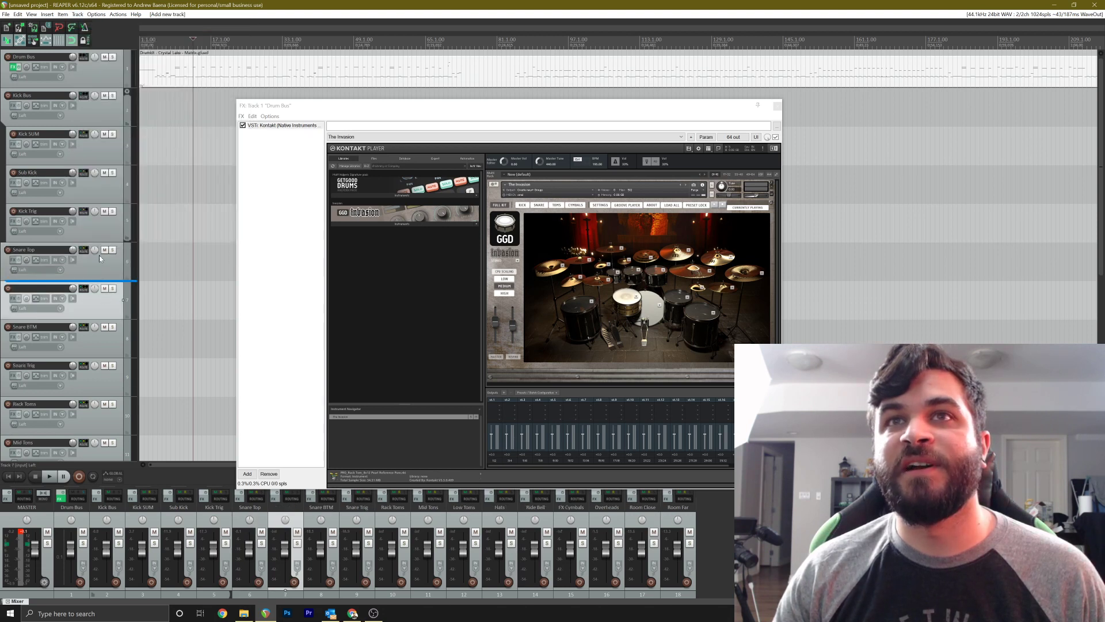
pyautogui.moveTo(99, 254); pyautogui.dragTo(97, 250)
pyautogui.doubleClick(35, 250)
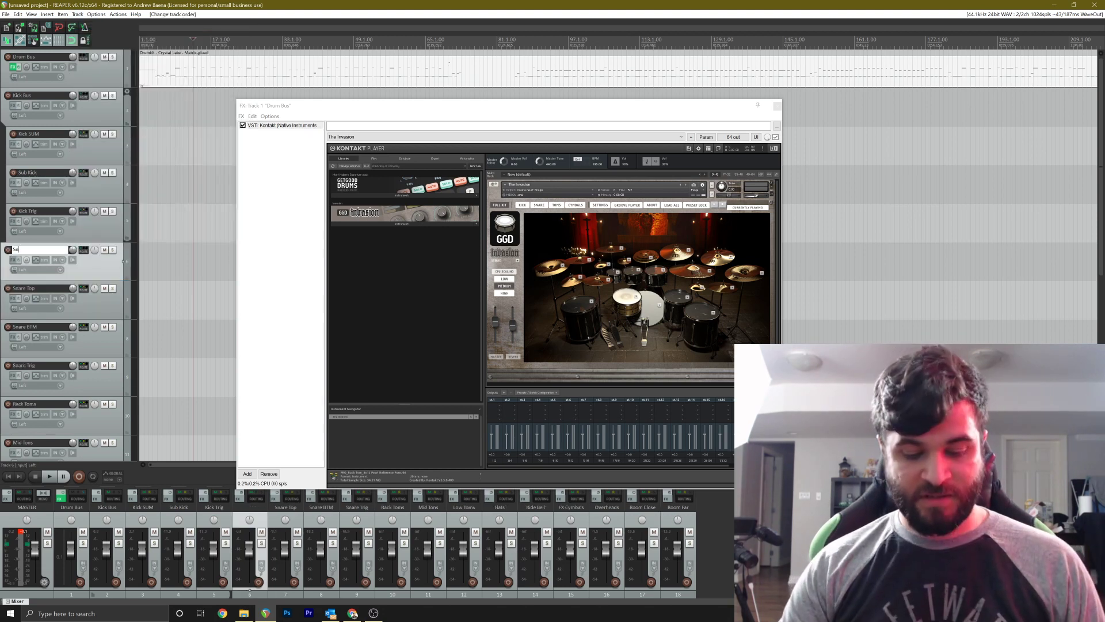
pyautogui.write('Snare Bus')
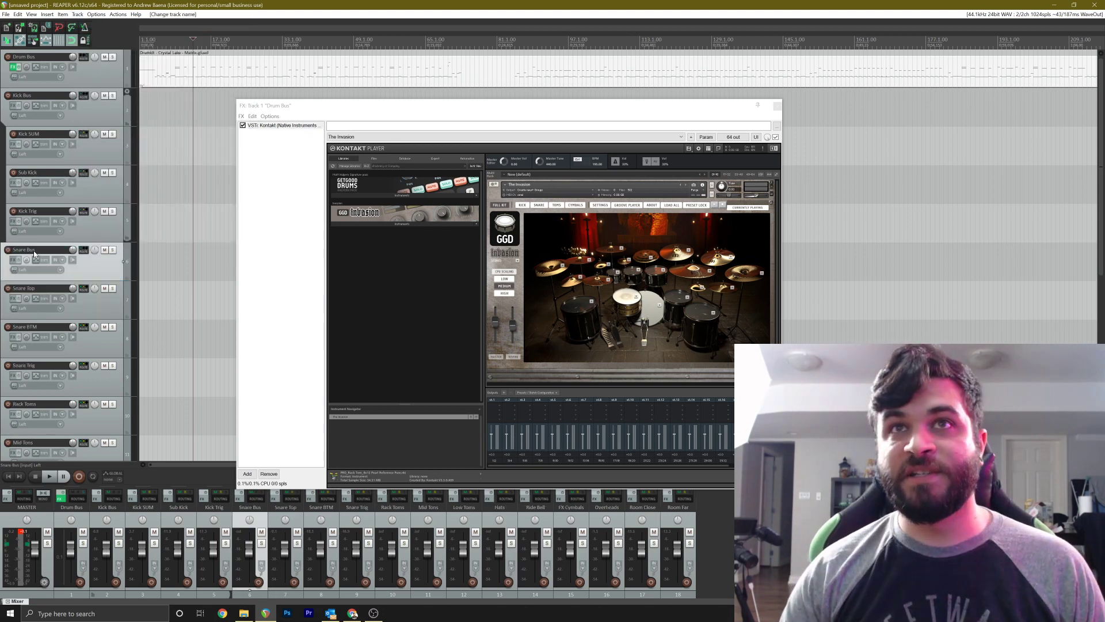
# Move the Snare Top, Snare BTM and Snare Trig tracks into Snare Bus as its folder children
pyautogui.click(99, 307)
pyautogui.keyDown('ctrl'); pyautogui.click(121, 338); pyautogui.keyUp('ctrl')
pyautogui.keyDown('ctrl'); pyautogui.click(115, 377); pyautogui.keyUp('ctrl')
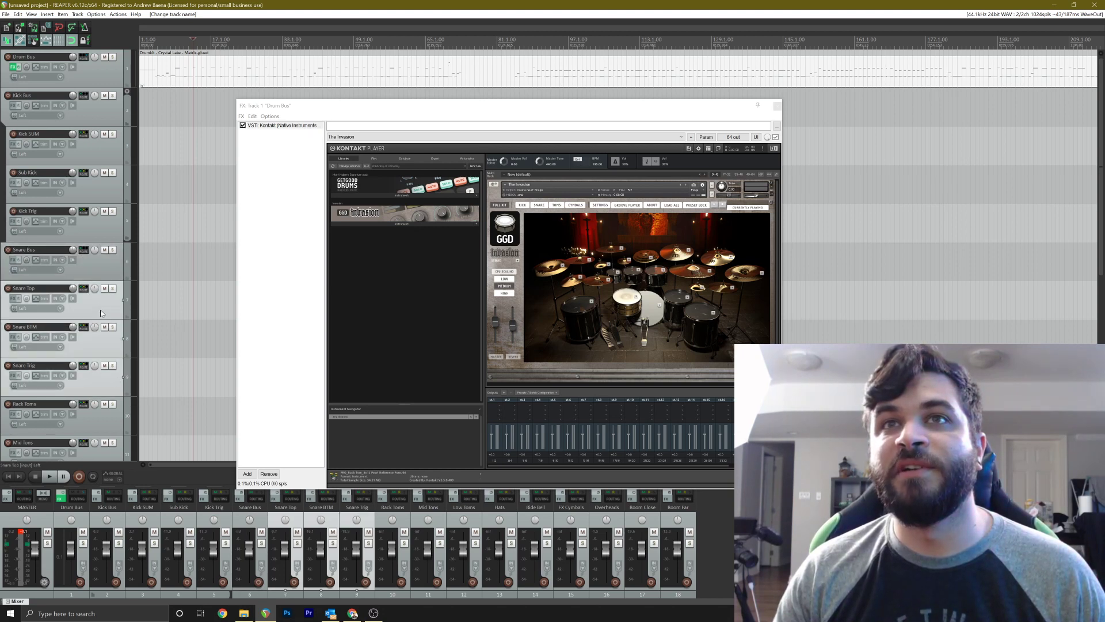
pyautogui.moveTo(100, 310); pyautogui.dragTo(106, 269)
pyautogui.click(47, 257)
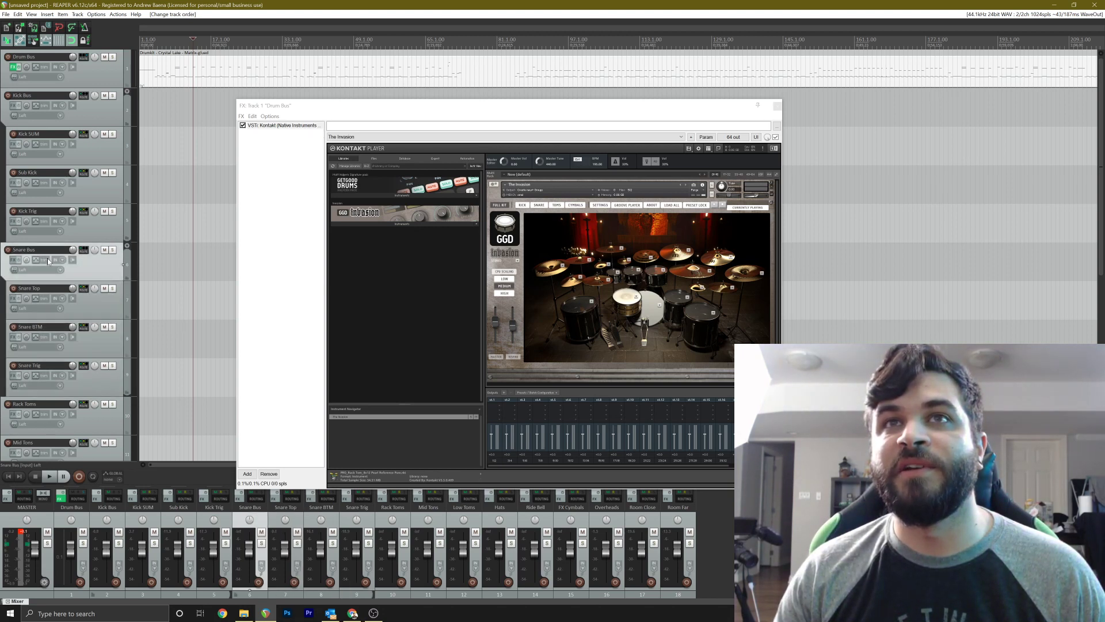
# Solo Snare Bus, play the drums briefly to check the grouped snare tracks, and clear the solo
pyautogui.click(112, 250)
pyautogui.press('space')
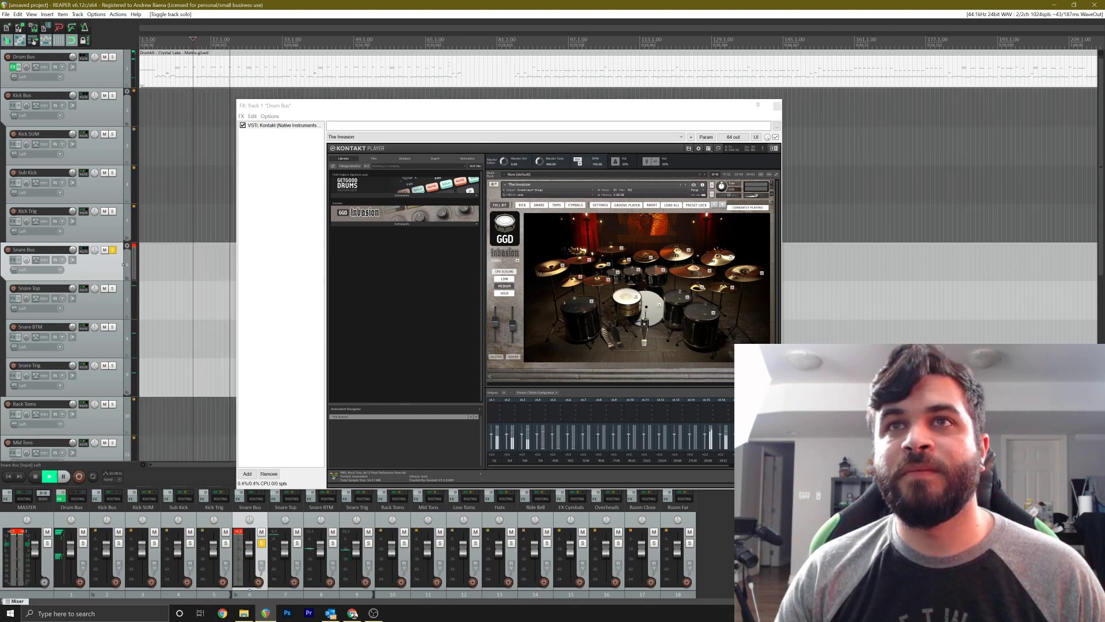
pyautogui.press('space')
pyautogui.click(111, 250)
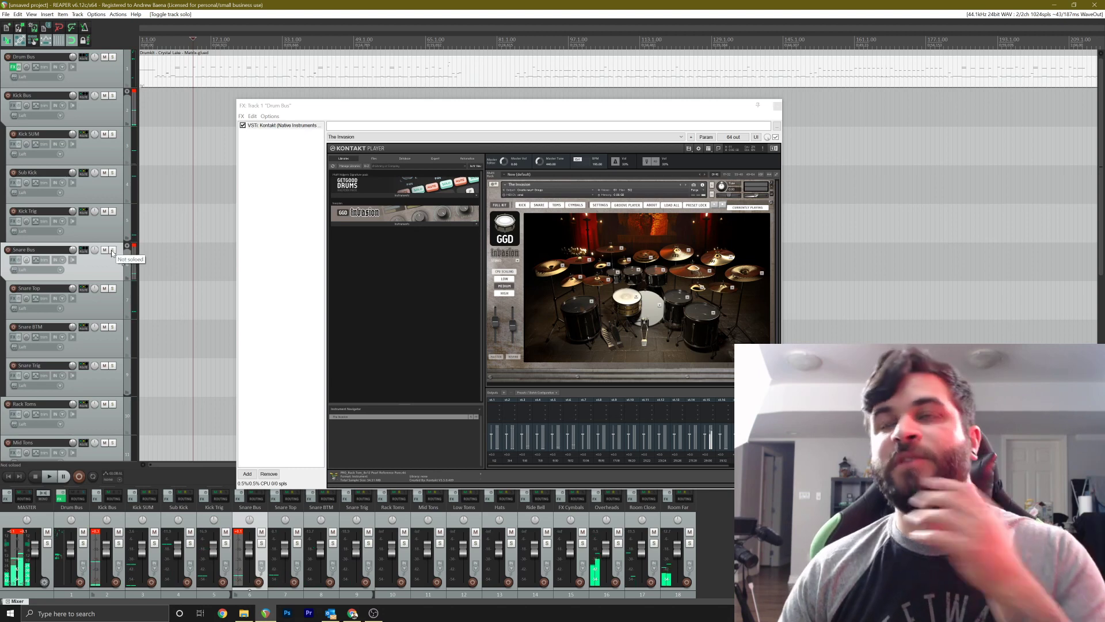
pyautogui.scroll(-1, 120, 299)
pyautogui.scroll(-3, 124, 301)
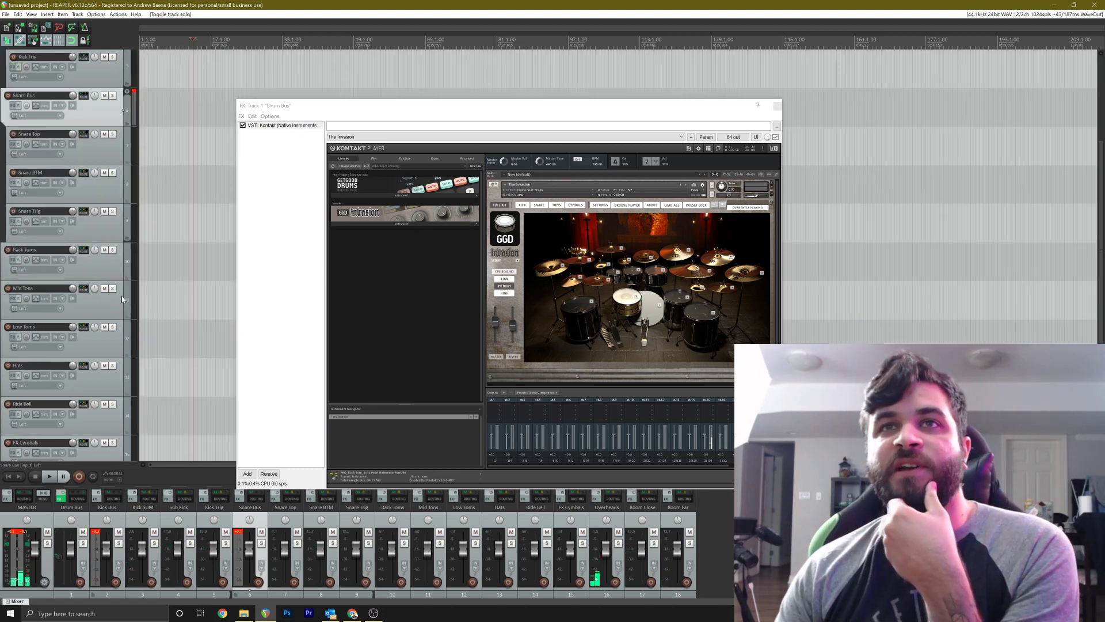
pyautogui.scroll(-1, 122, 299)
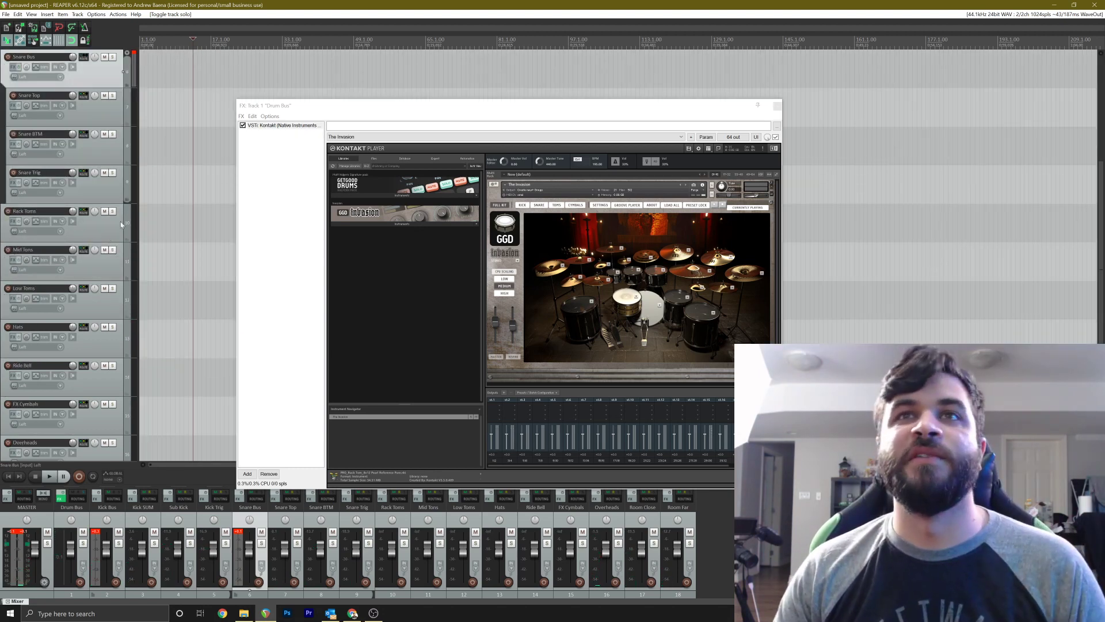
pyautogui.scroll(-3, 118, 305)
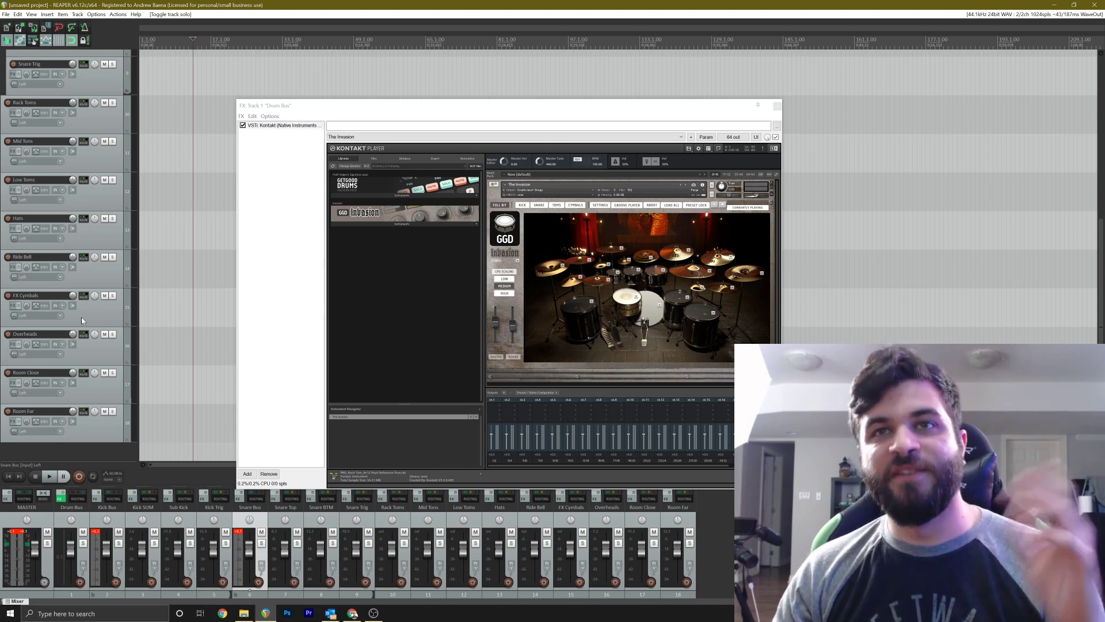
pyautogui.scroll(5, 109, 314)
pyautogui.scroll(1, 109, 315)
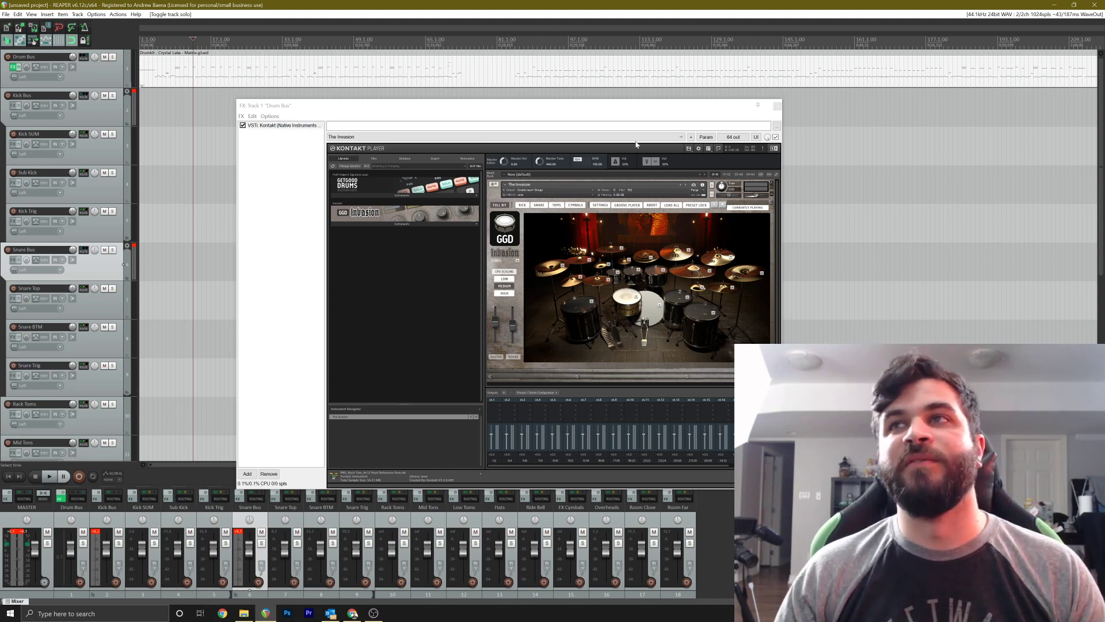
pyautogui.moveTo(617, 103); pyautogui.dragTo(579, 94)
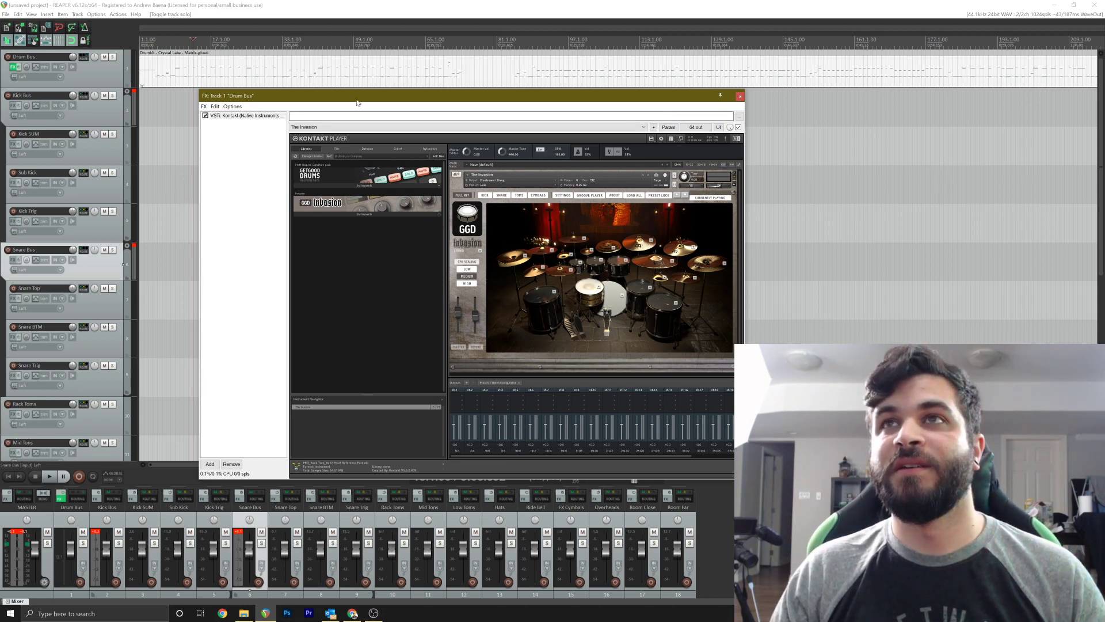
pyautogui.moveTo(357, 102); pyautogui.dragTo(350, 86)
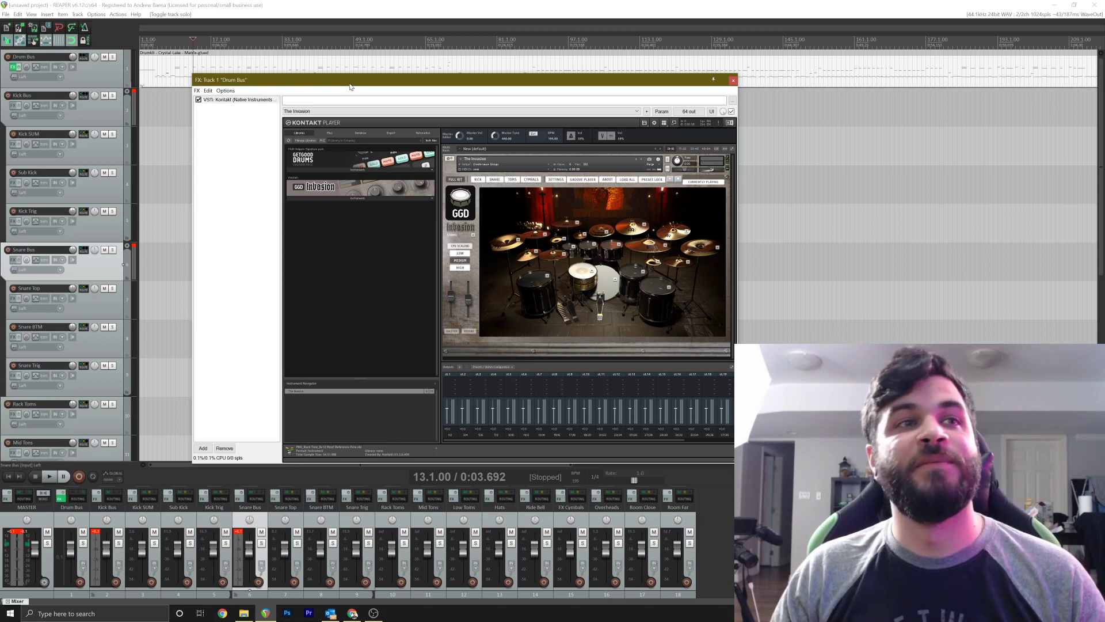
pyautogui.moveTo(350, 86); pyautogui.dragTo(374, 104)
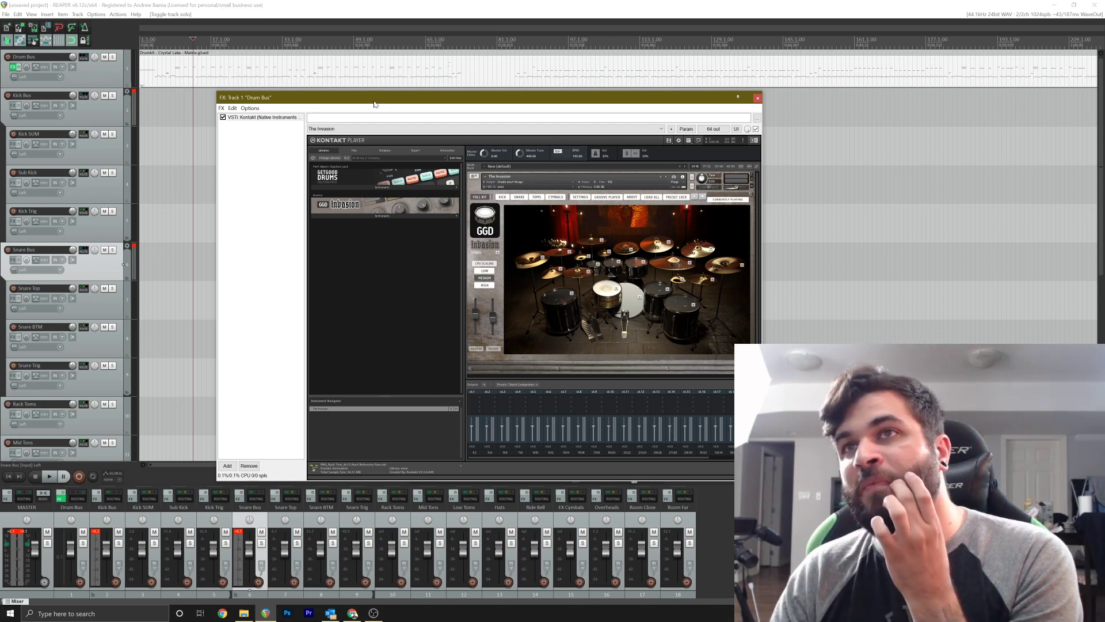
# Close the Drum Bus FX window and load the saved Kick (Drewsif).RfxChain FX chain onto Kick Bus
pyautogui.click(757, 97)
pyautogui.click(85, 110)
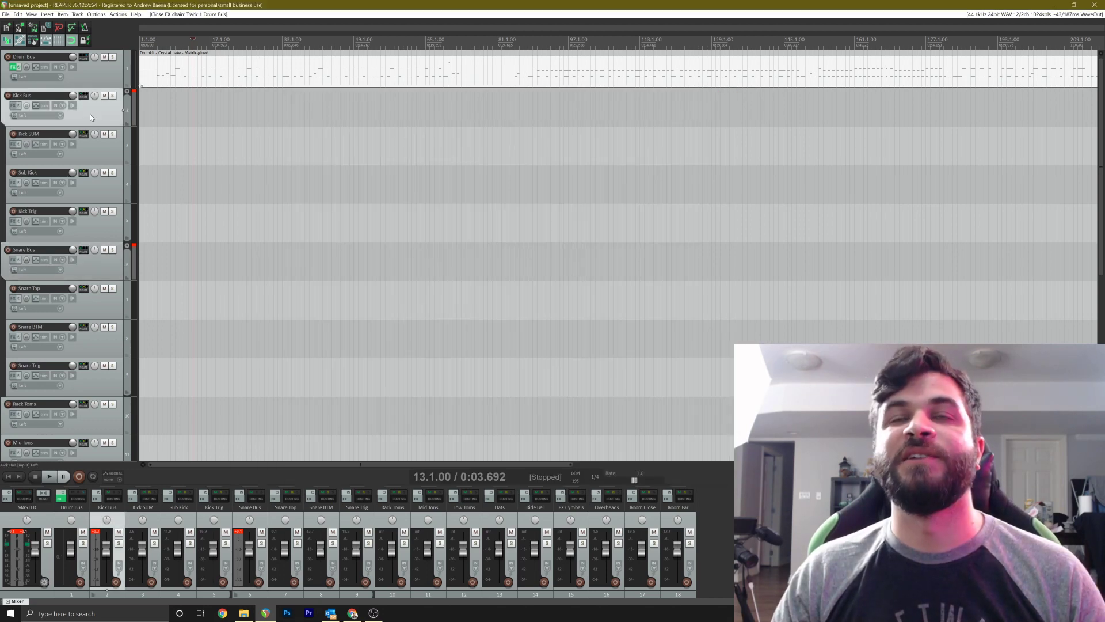
pyautogui.click(13, 105)
pyautogui.click(393, 68)
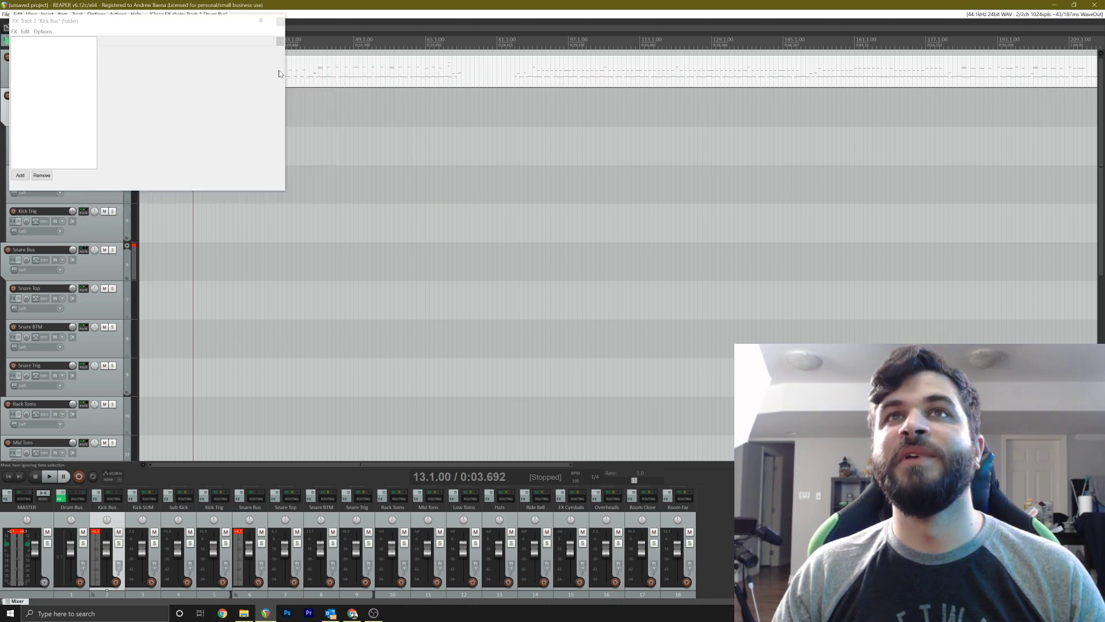
pyautogui.click(14, 32)
pyautogui.click(39, 59)
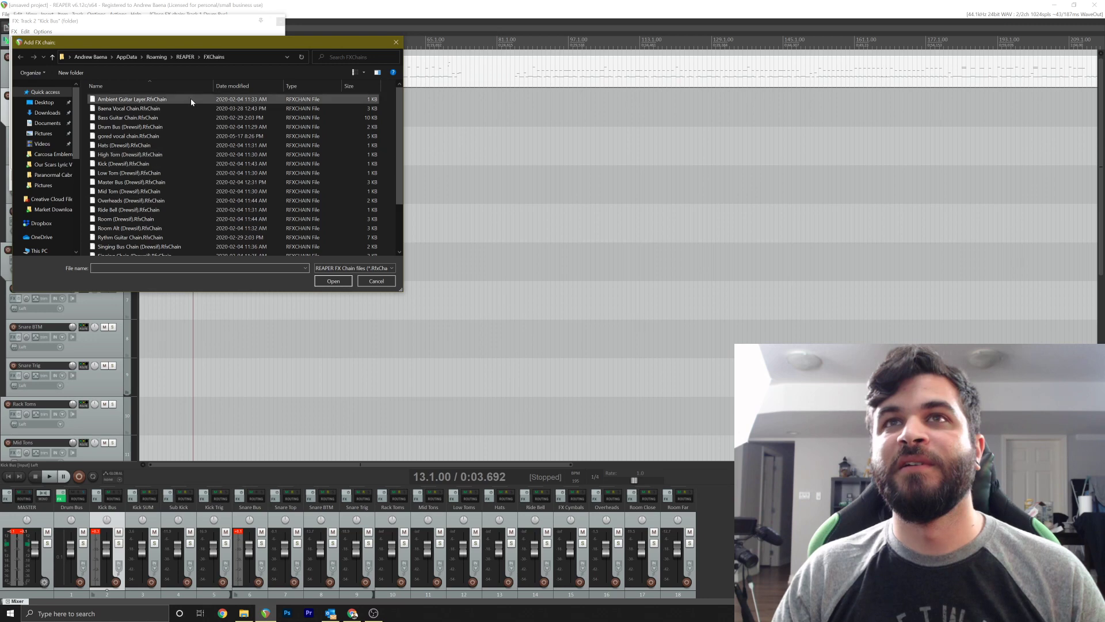
pyautogui.click(165, 164)
pyautogui.doubleClick(165, 164)
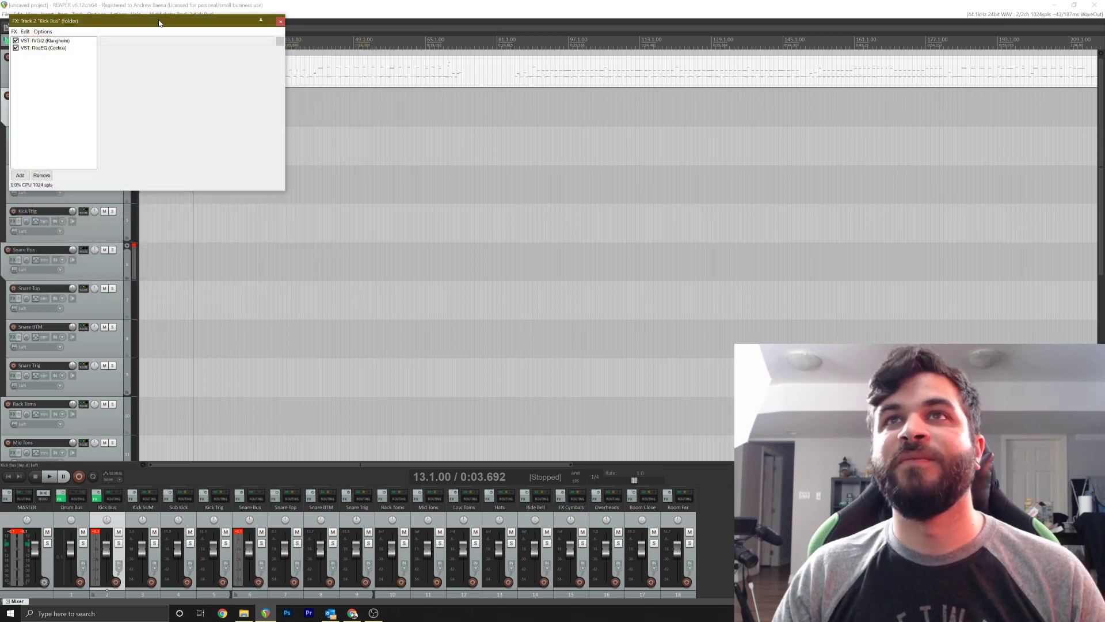
# Examine the IVGI2 and ReaEQ plugin settings in the Kick Bus FX chain, and close its window
pyautogui.moveTo(162, 21); pyautogui.dragTo(357, 101)
pyautogui.click(249, 123)
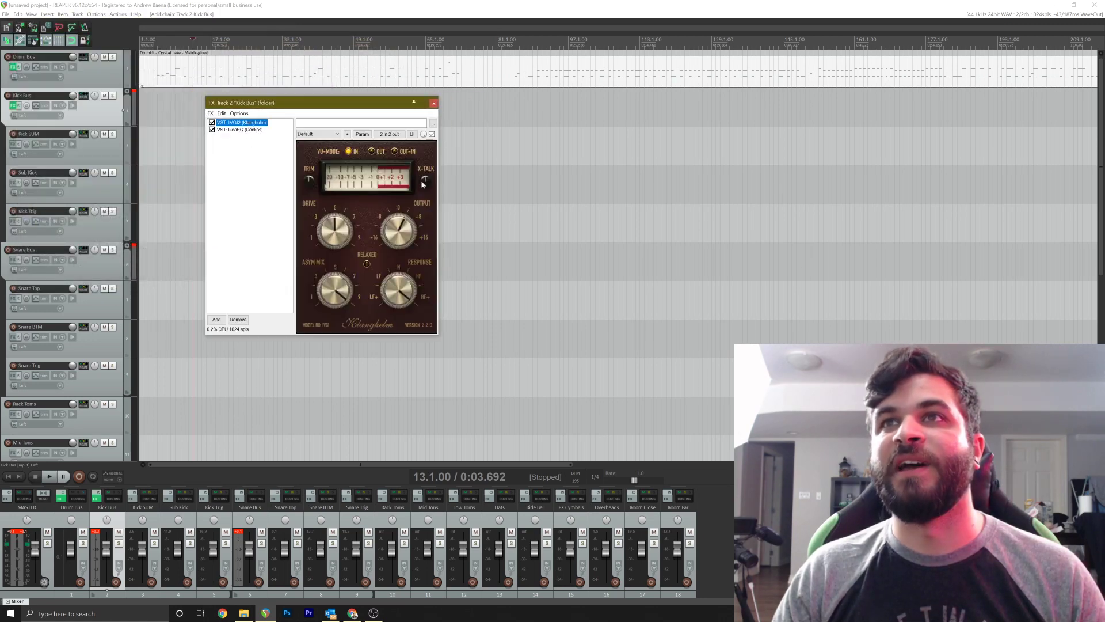
pyautogui.click(244, 130)
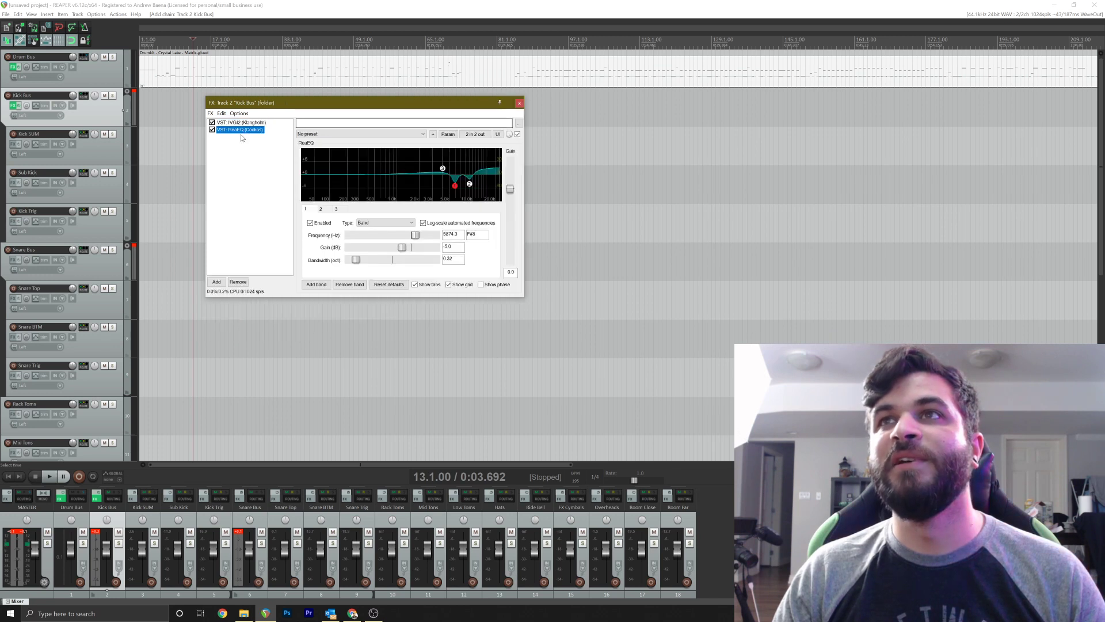
pyautogui.click(519, 103)
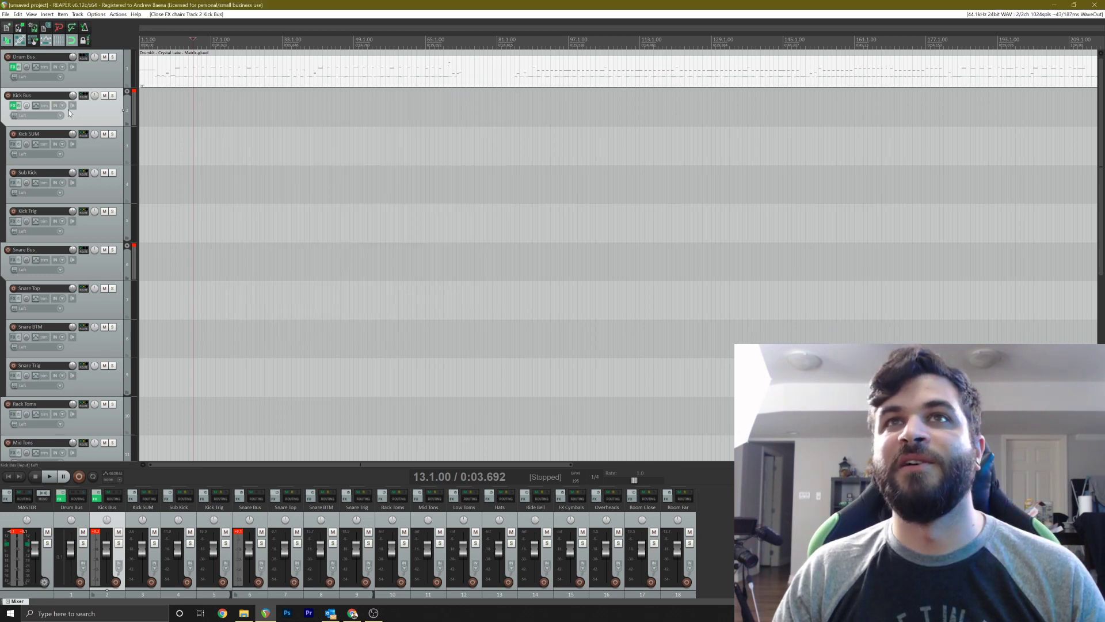
# Solo Kick Bus and play it with its FX bypassed and enabled to compare the sound, then stop and clear the solo
pyautogui.click(112, 96)
pyautogui.press('space')
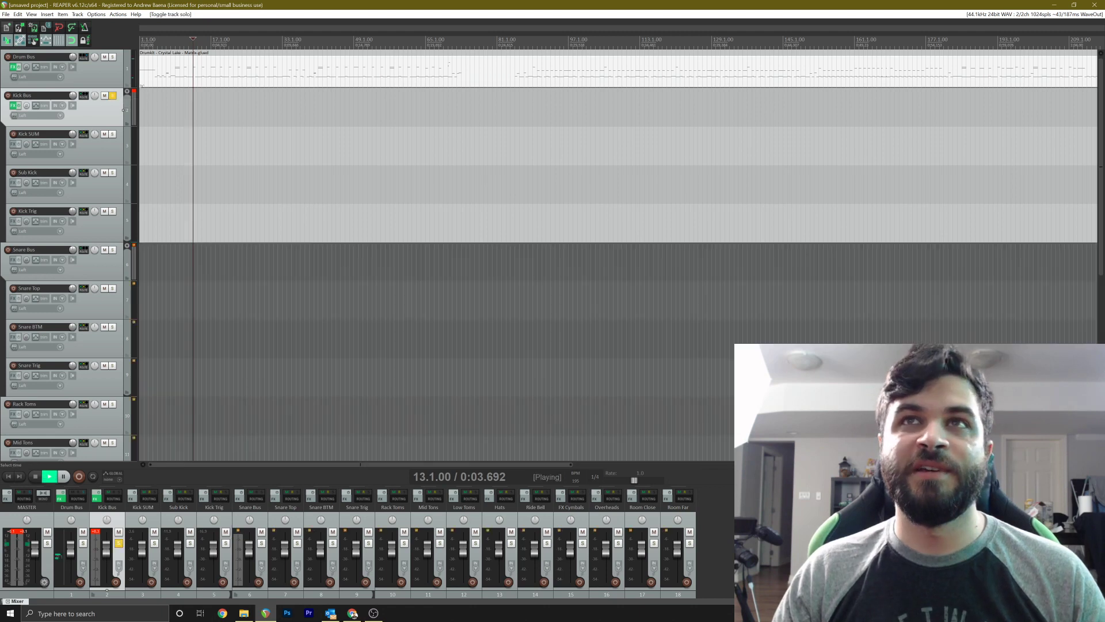
pyautogui.click(21, 107)
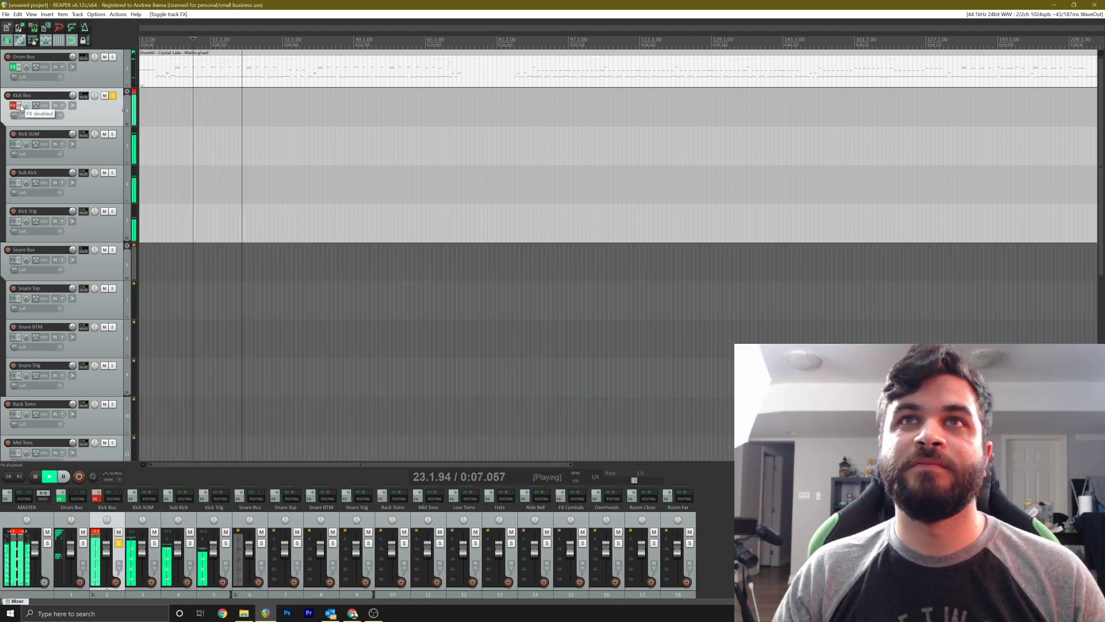
pyautogui.click(21, 107)
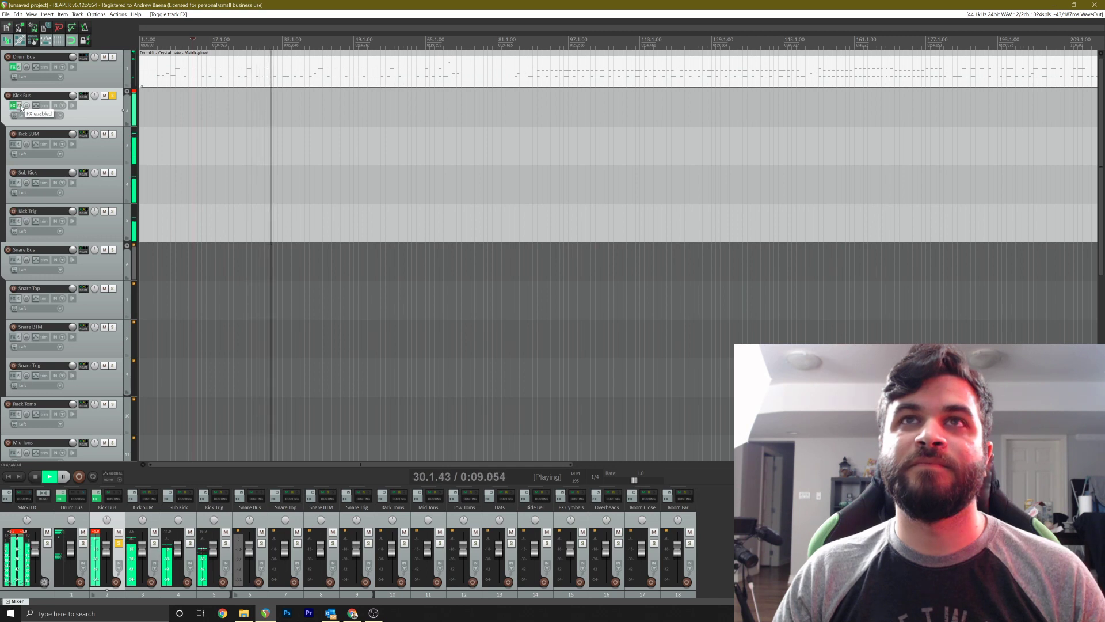
pyautogui.press('space')
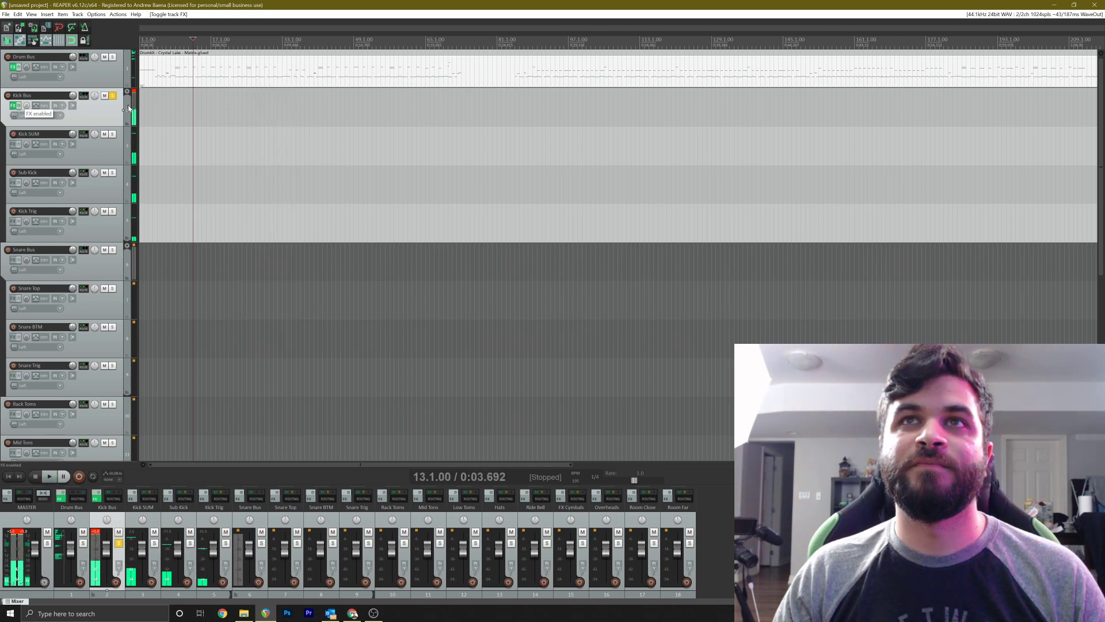
pyautogui.click(112, 96)
# Remove both the IVGI2 and ReaEQ plugins from the Kick Bus FX chain
pyautogui.click(13, 105)
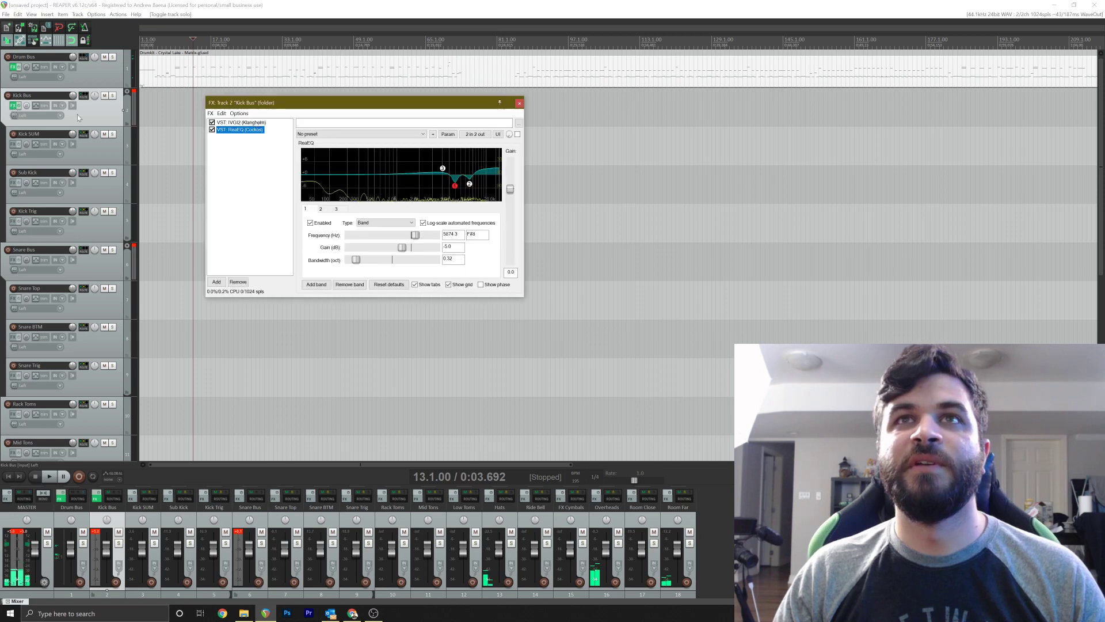
pyautogui.keyDown('shift'); pyautogui.click(243, 122); pyautogui.keyUp('shift')
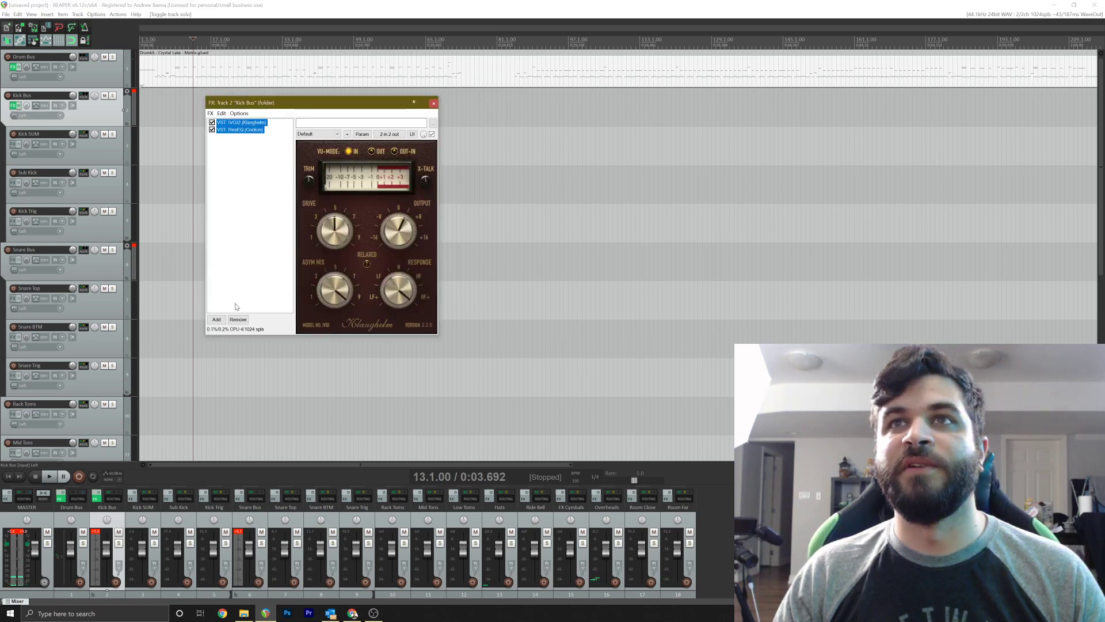
pyautogui.click(239, 319)
# Find the EZmix plugin among all plugins and add it to the Kick Bus FX chain
pyautogui.click(211, 113)
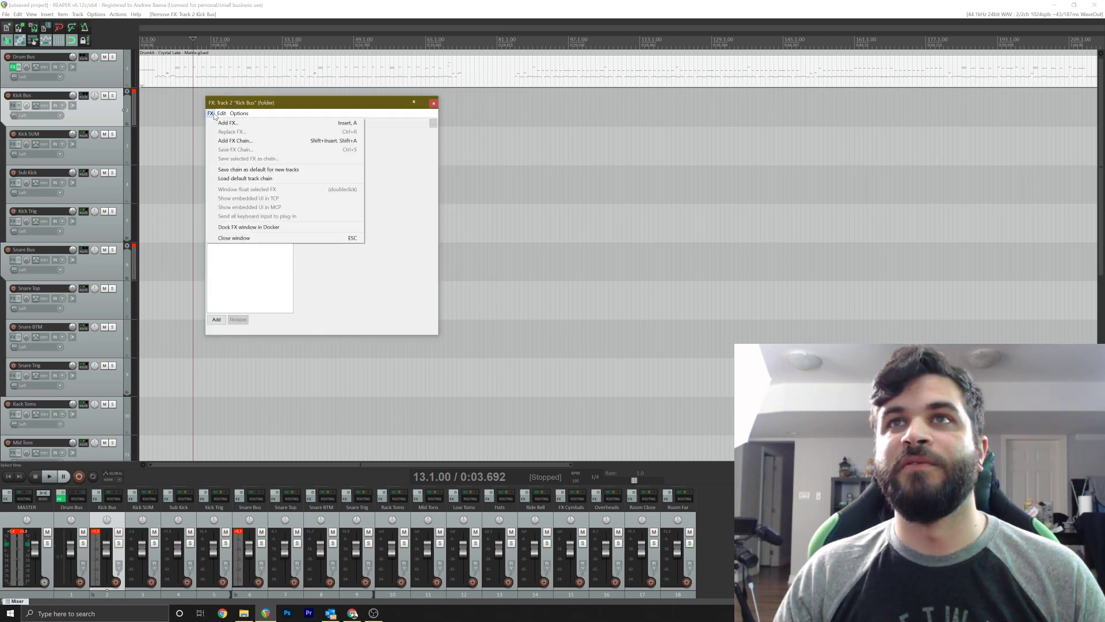
pyautogui.click(214, 123)
pyautogui.write('ezmi')
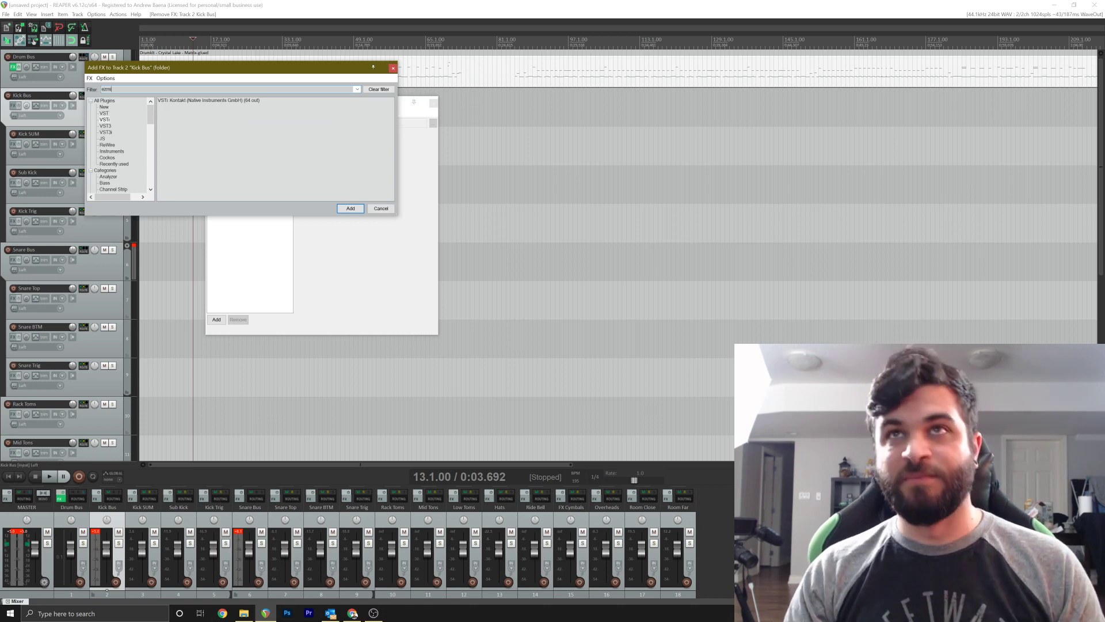
pyautogui.click(109, 100)
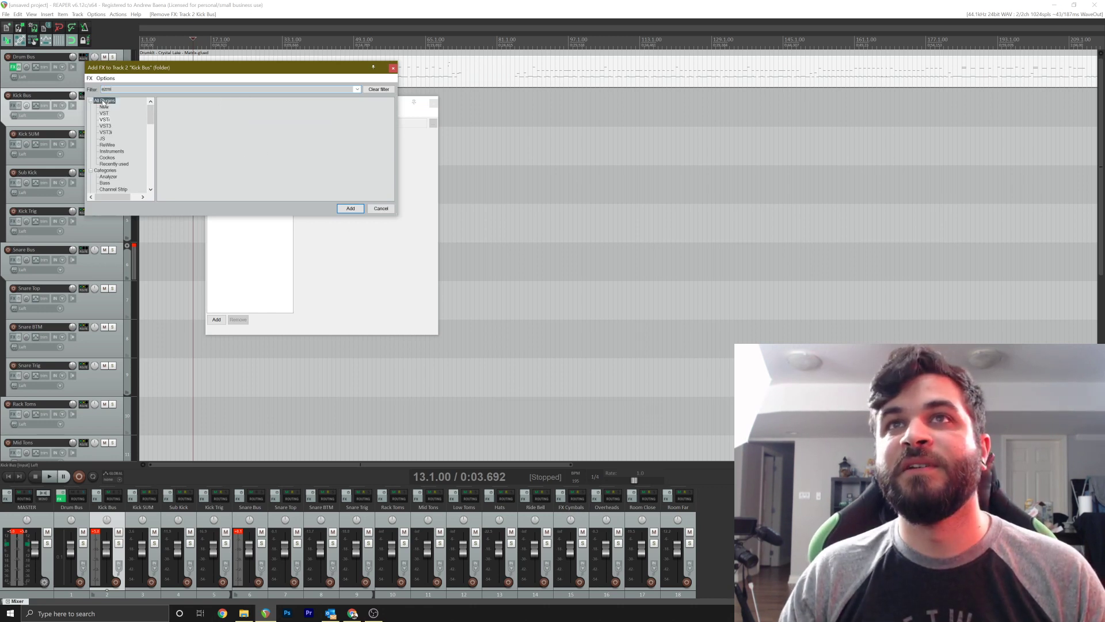
pyautogui.doubleClick(185, 100)
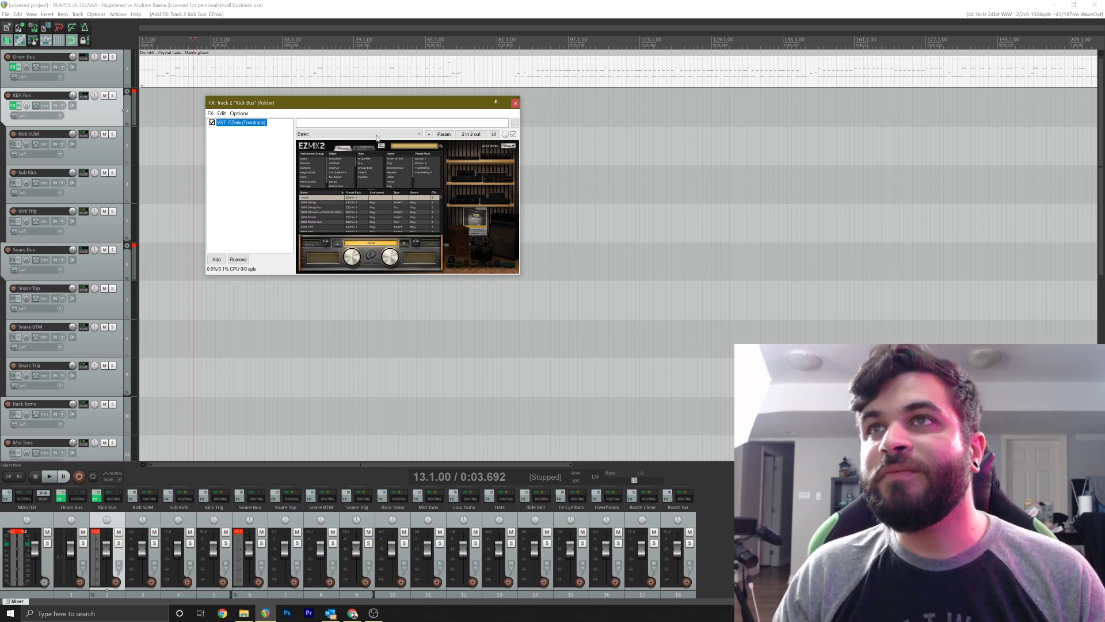
# Search the EZmix presets for "kick", filter them to the Metal genre, and load the second listed preset
pyautogui.click(407, 149)
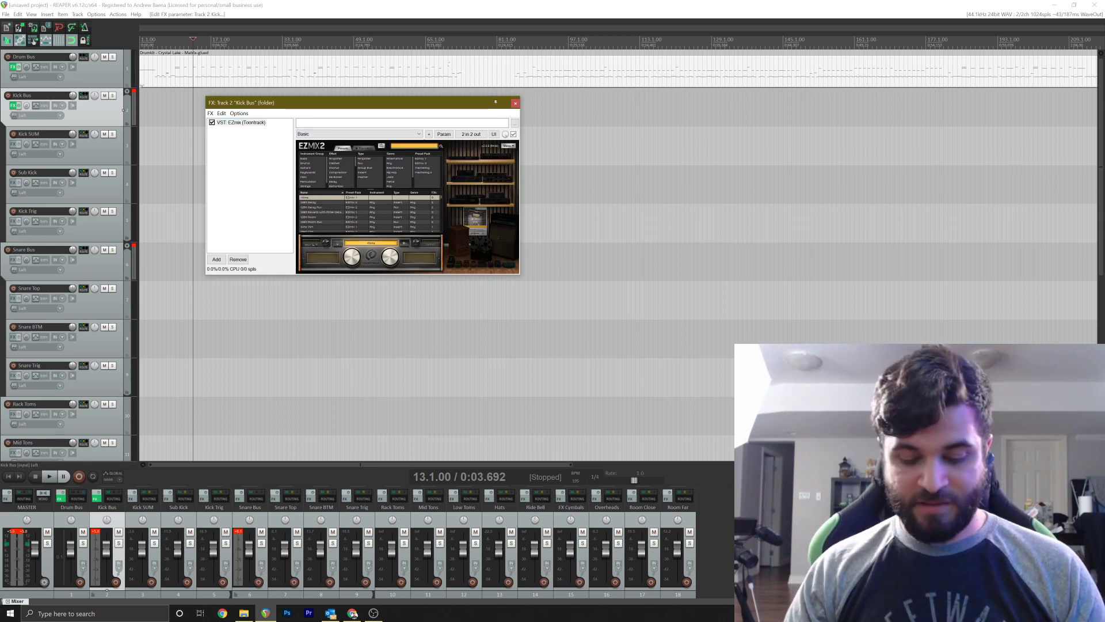
pyautogui.write('kick')
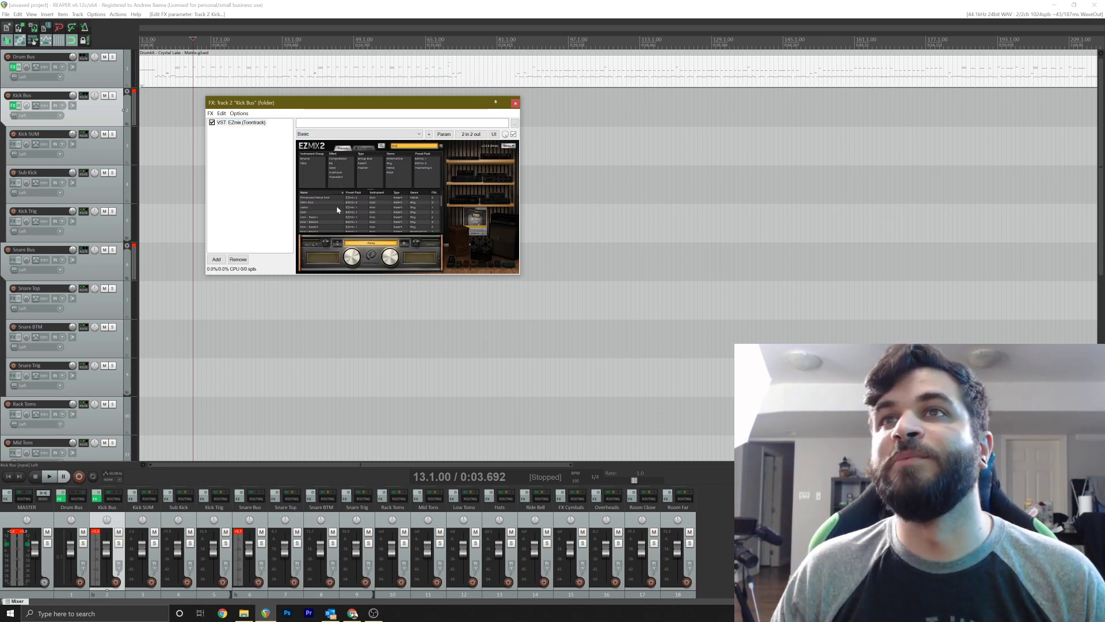
pyautogui.click(394, 168)
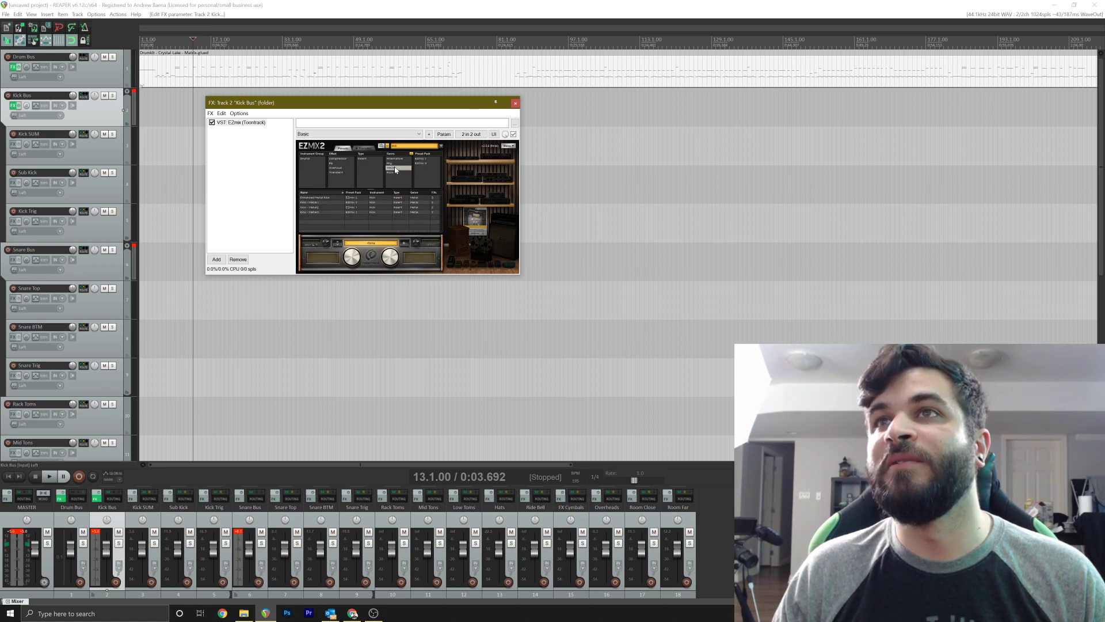
pyautogui.click(316, 203)
# Play the soloed Kick Bus with EZmix bypassed and enabled to compare the sound, then stop and clear the solo
pyautogui.press('space')
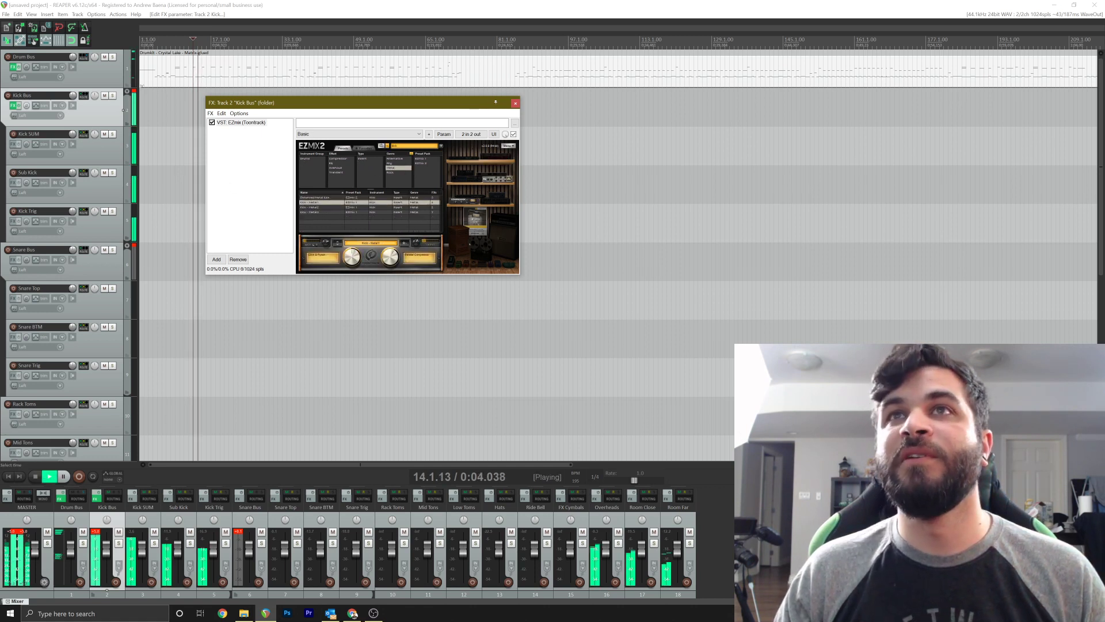
pyautogui.click(113, 94)
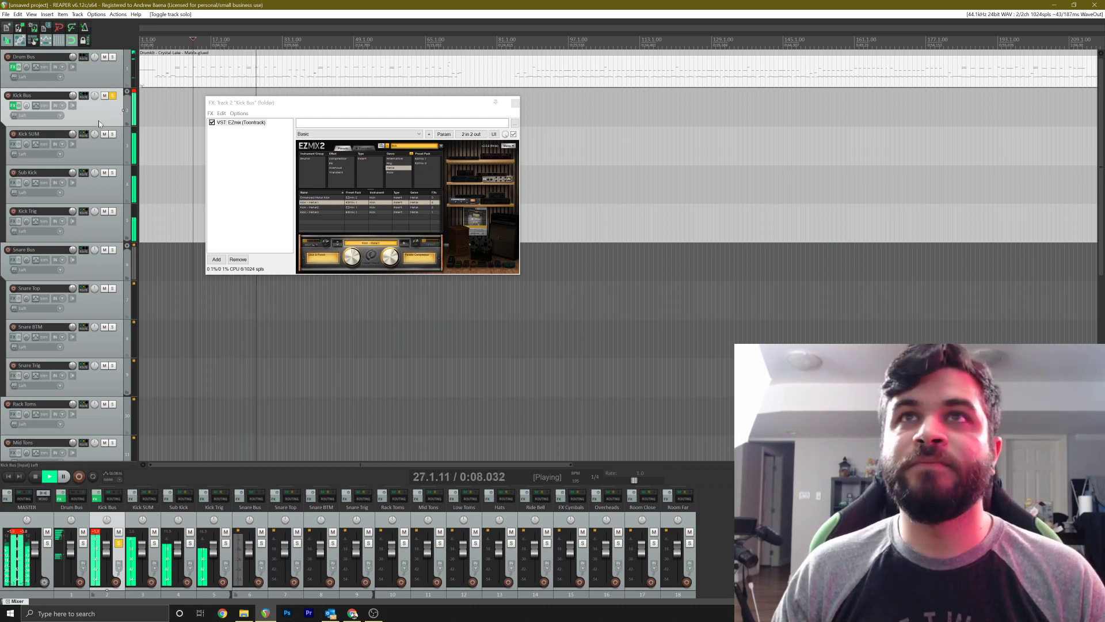
pyautogui.click(21, 105)
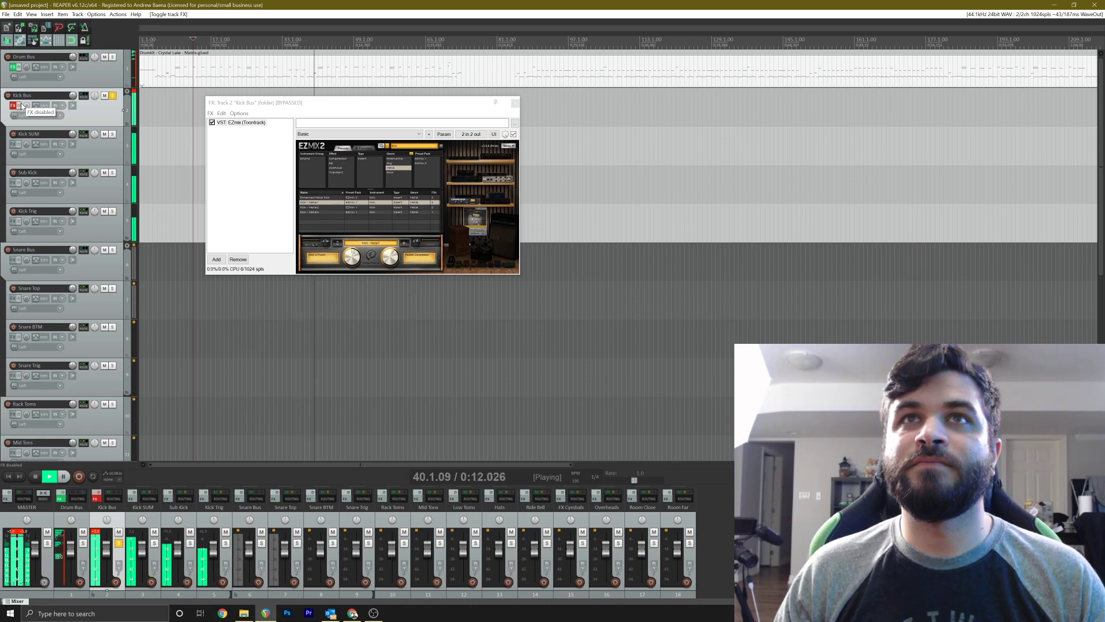
pyautogui.click(21, 106)
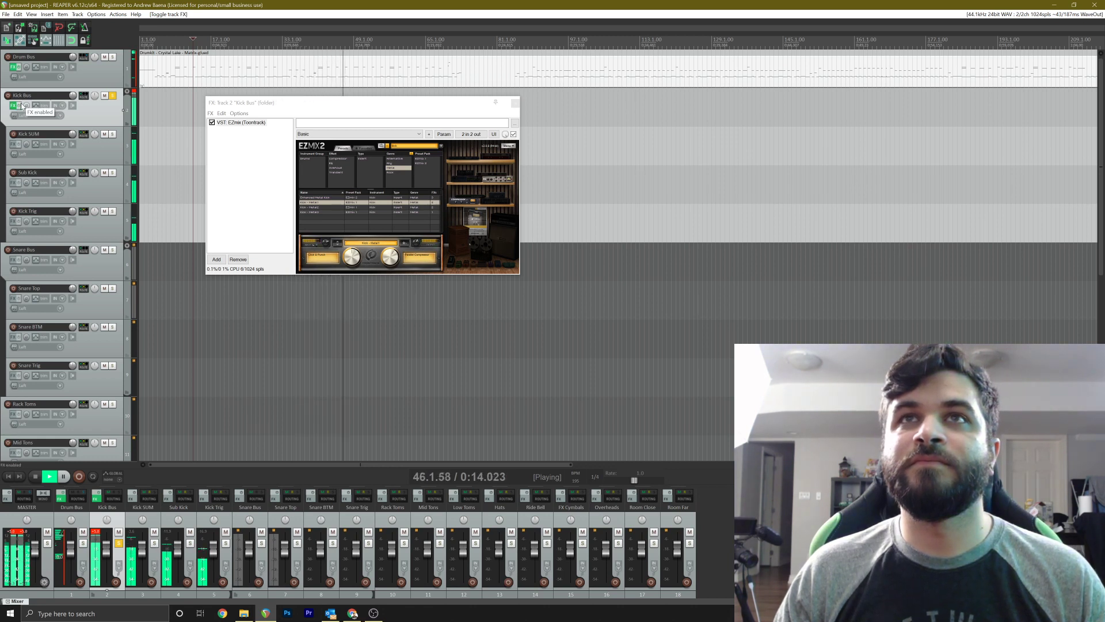
pyautogui.press('space')
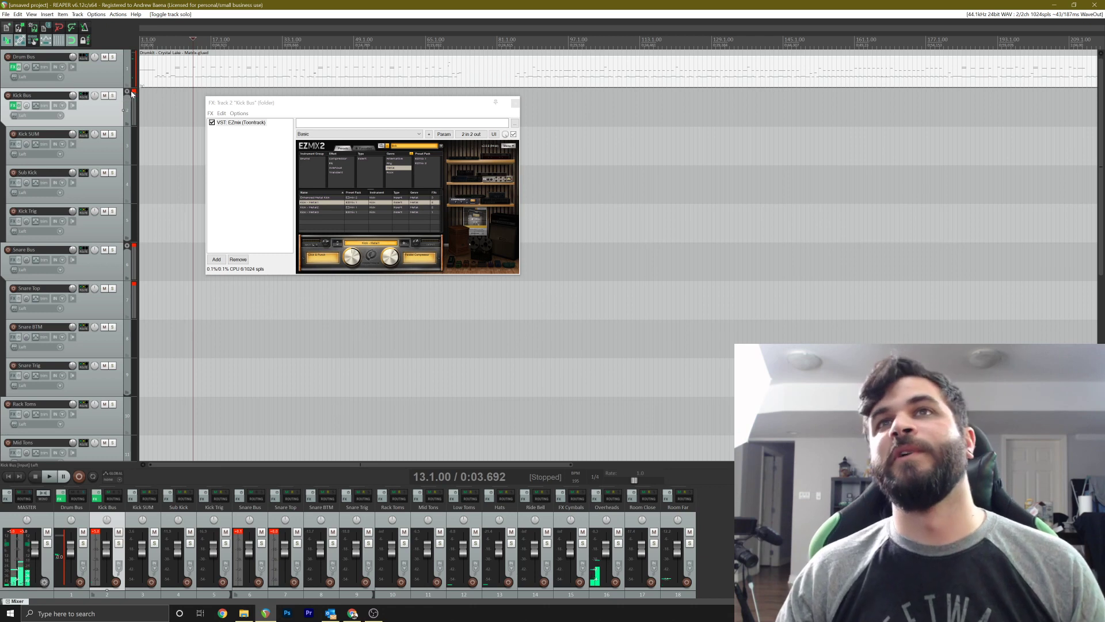
# Reset the Kick Bus clip indicator and close its FX window
pyautogui.rightClick(130, 104)
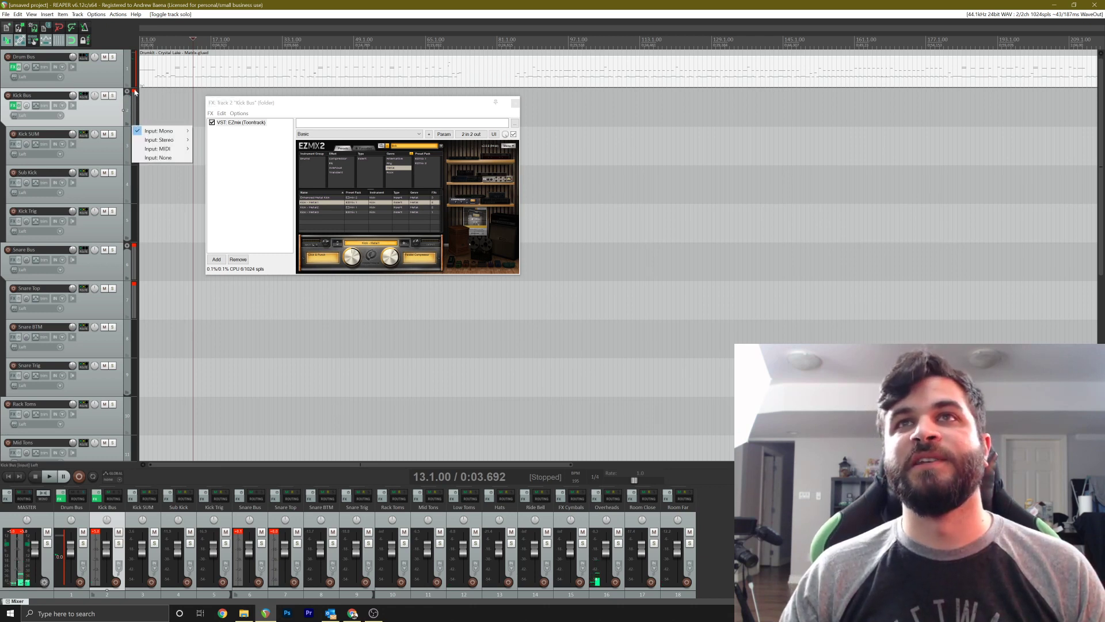
pyautogui.click(97, 117)
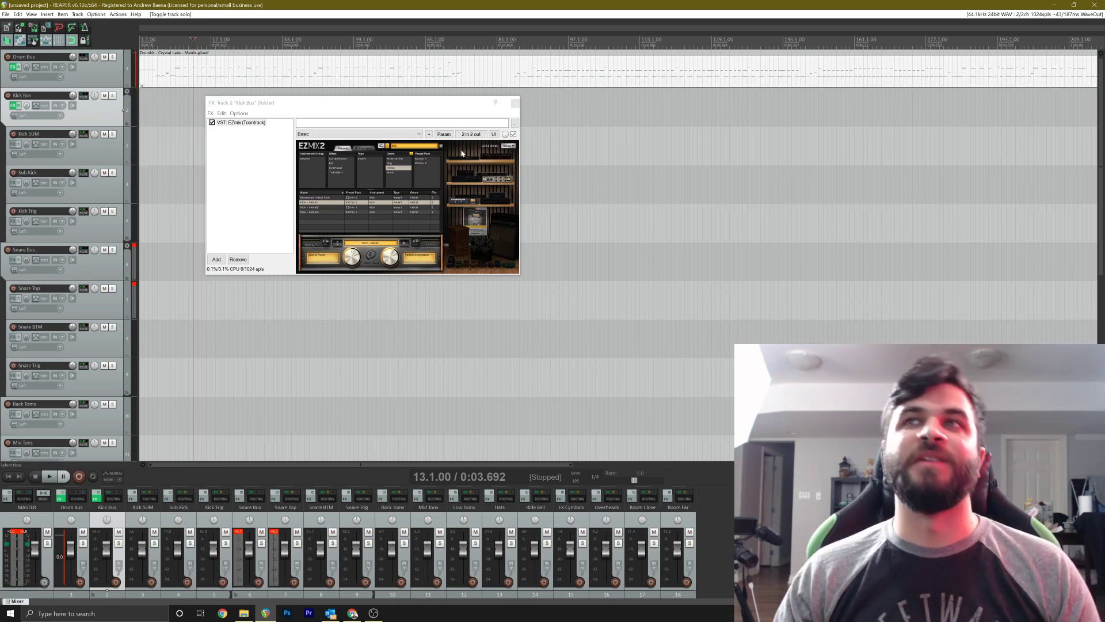
pyautogui.click(515, 103)
pyautogui.click(315, 110)
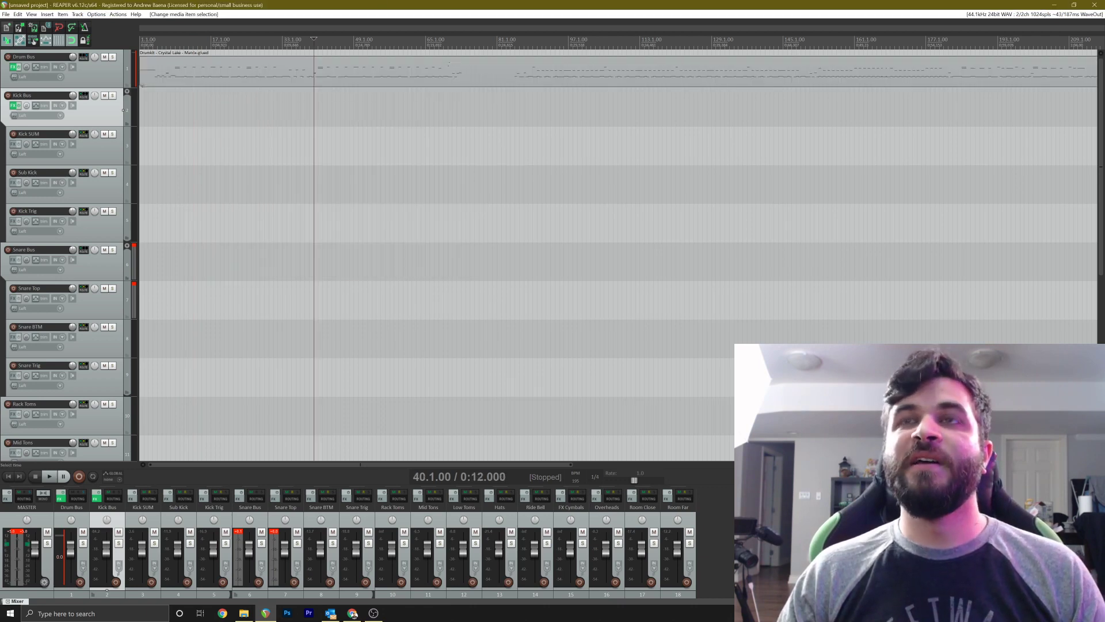
pyautogui.scroll(-3, 314, 110)
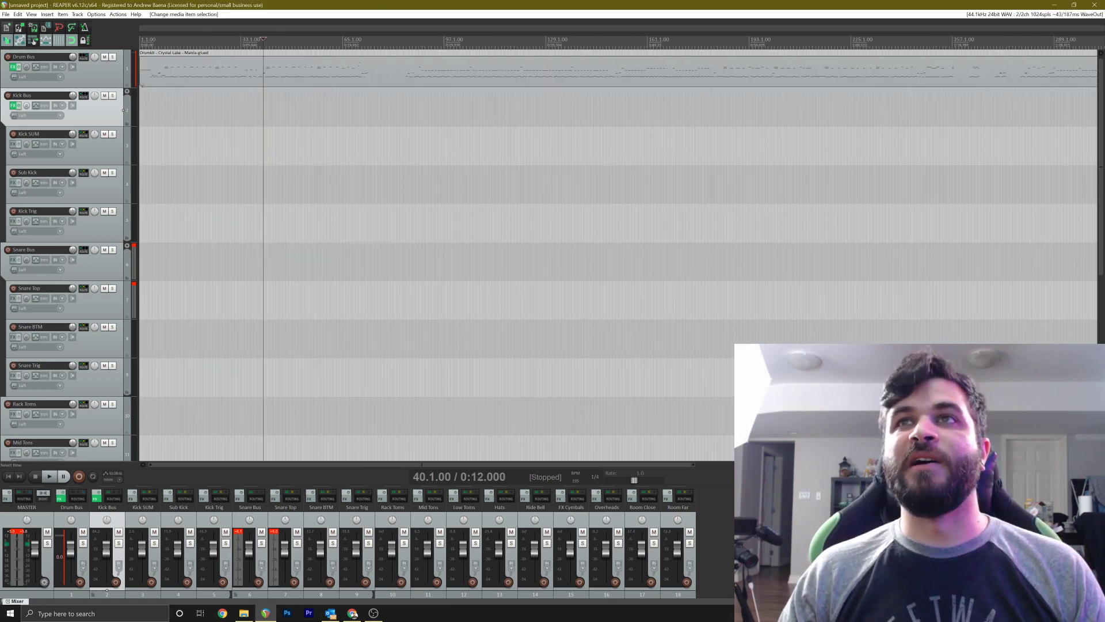
pyautogui.click(181, 71)
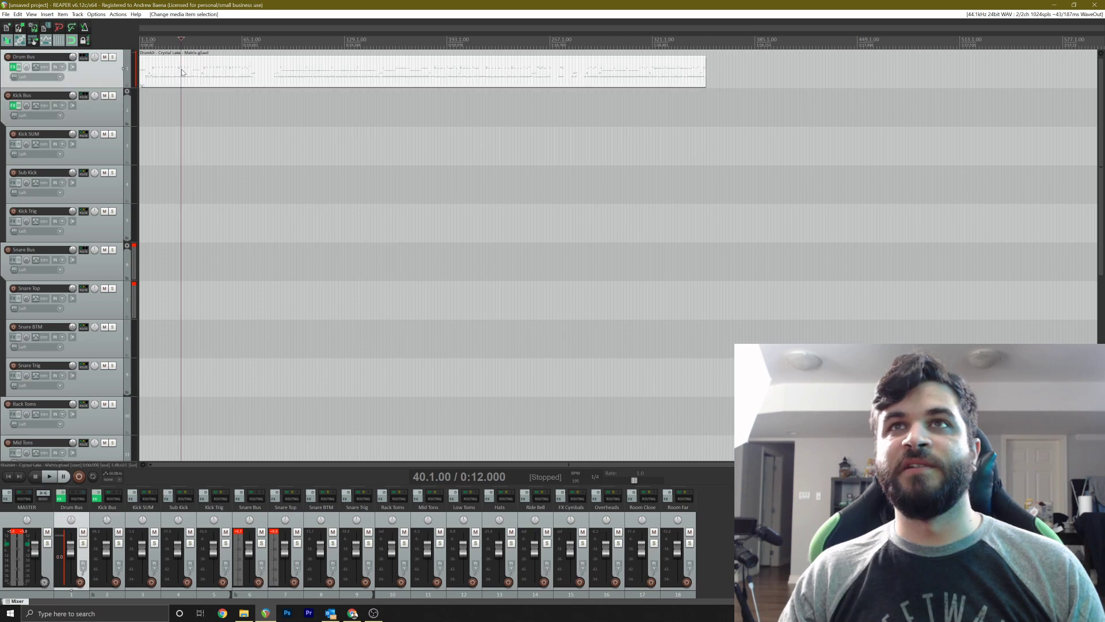
pyautogui.scroll(3, 181, 72)
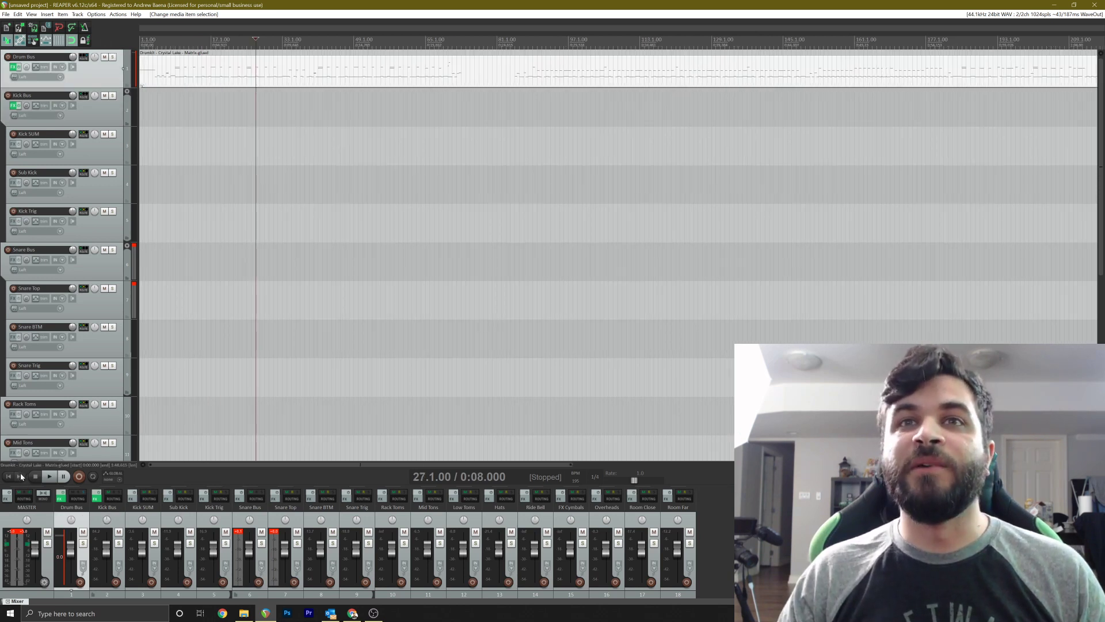
pyautogui.click(8, 477)
pyautogui.scroll(3, 618, 255)
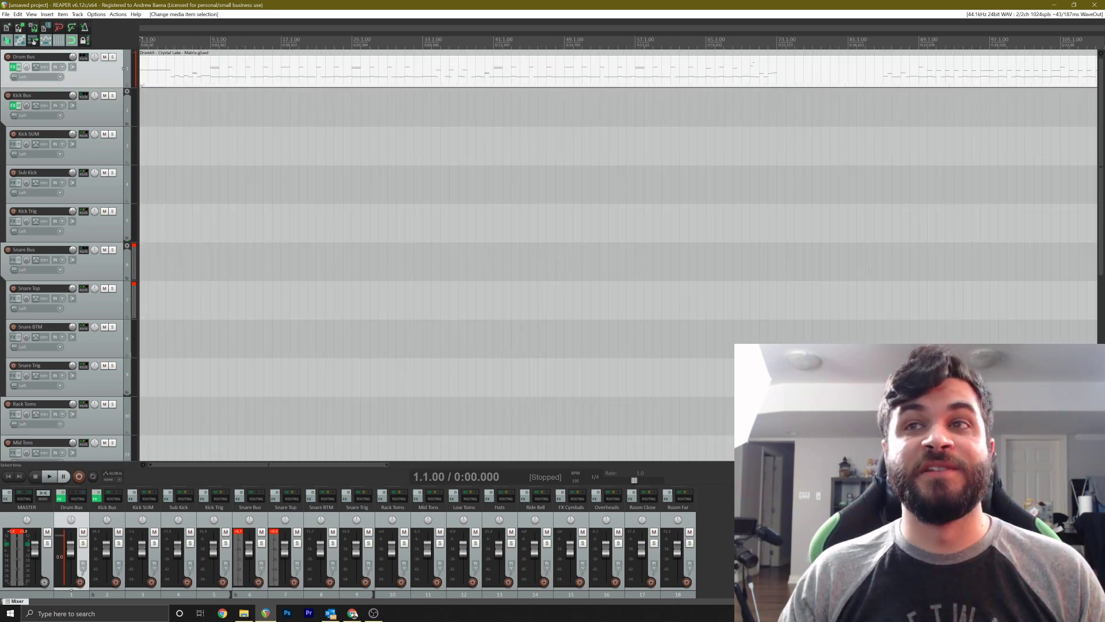
# Select the drum MIDI item on the Drum Bus track and copy it
pyautogui.click(6, 14)
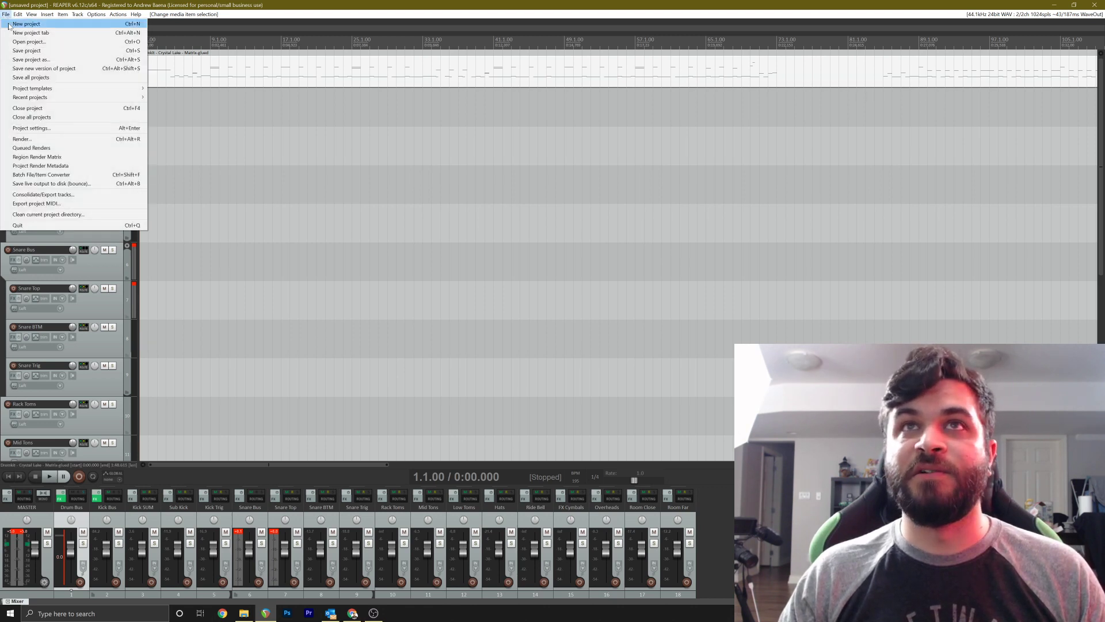
pyautogui.click(274, 45)
pyautogui.click(236, 107)
pyautogui.click(235, 74)
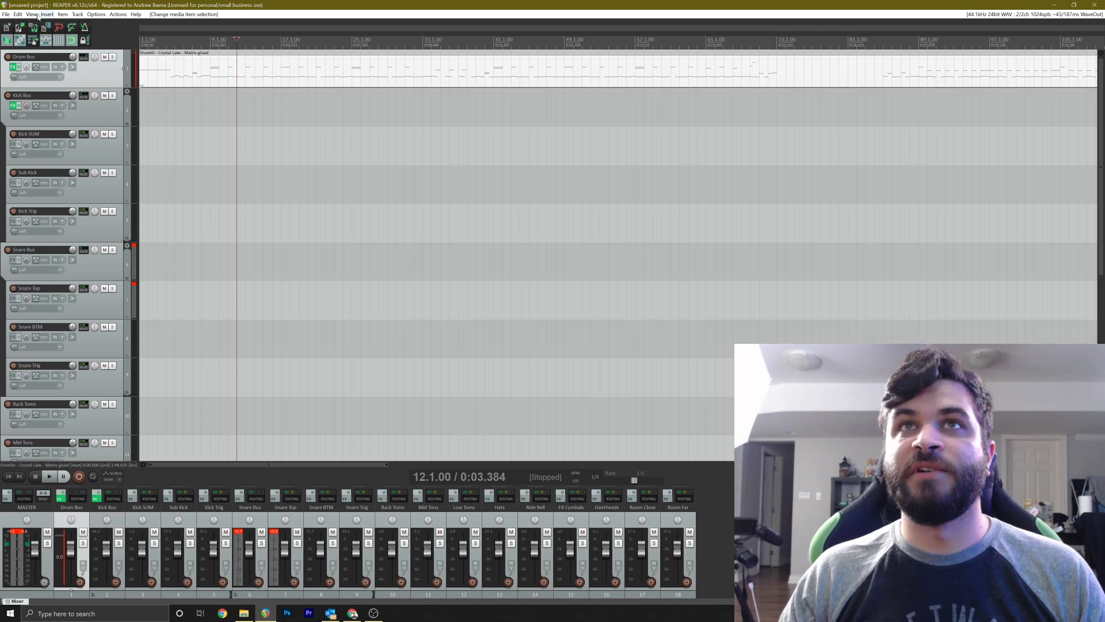
# Start a new project without saving the current one
pyautogui.click(5, 14)
pyautogui.click(17, 23)
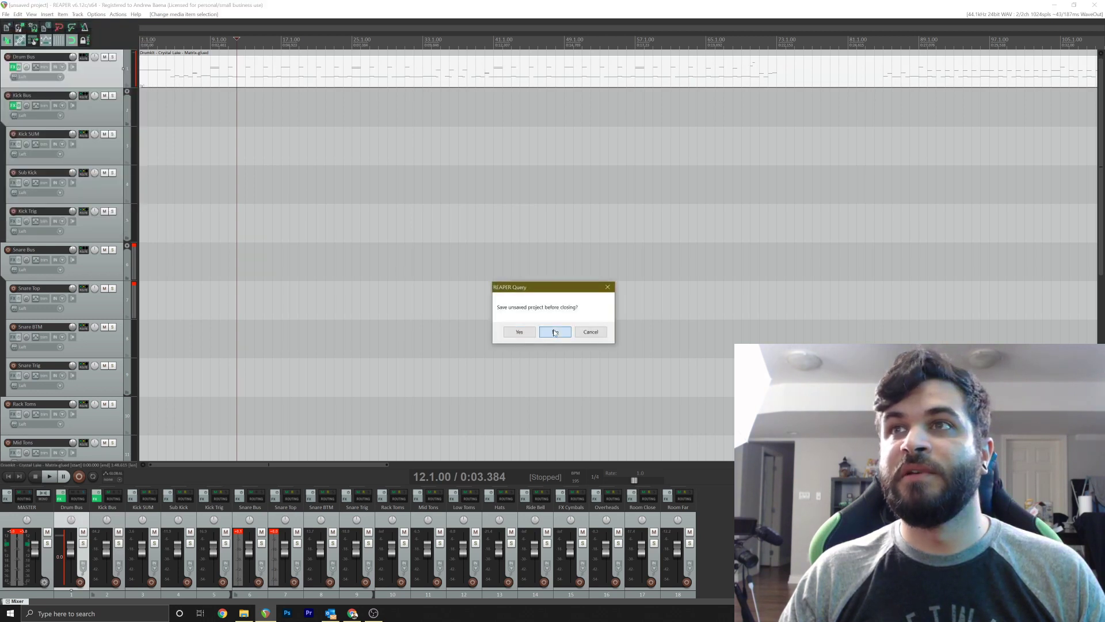
pyautogui.click(555, 331)
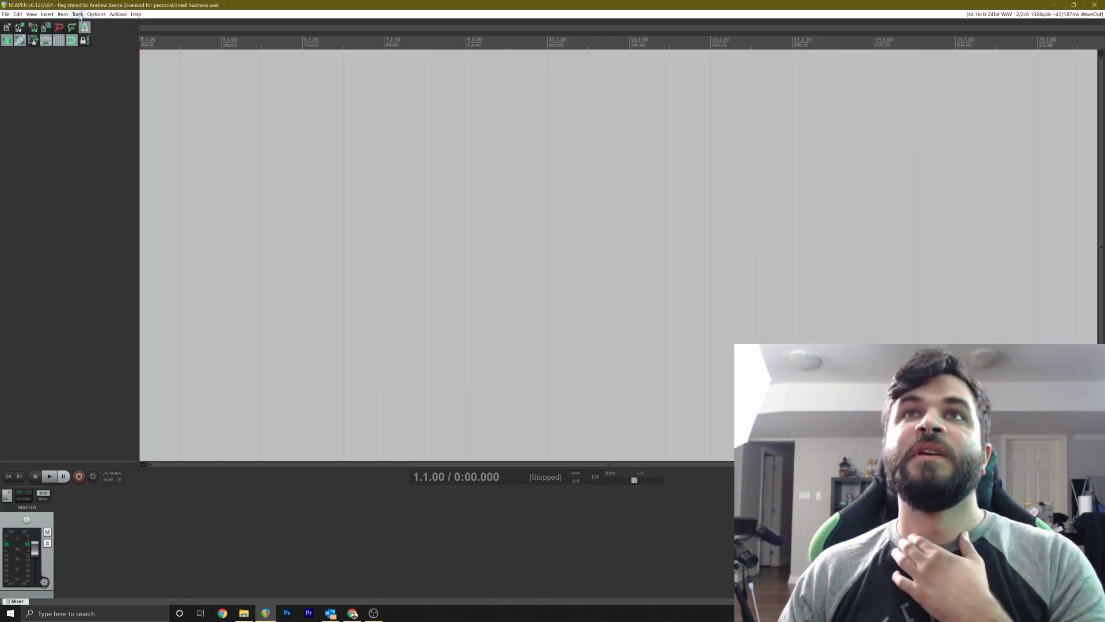
# Insert a new track, paste the drum MIDI item onto it, and move the item to the project start
pyautogui.click(78, 14)
pyautogui.click(86, 24)
pyautogui.hotkey('ctrl', 'v')
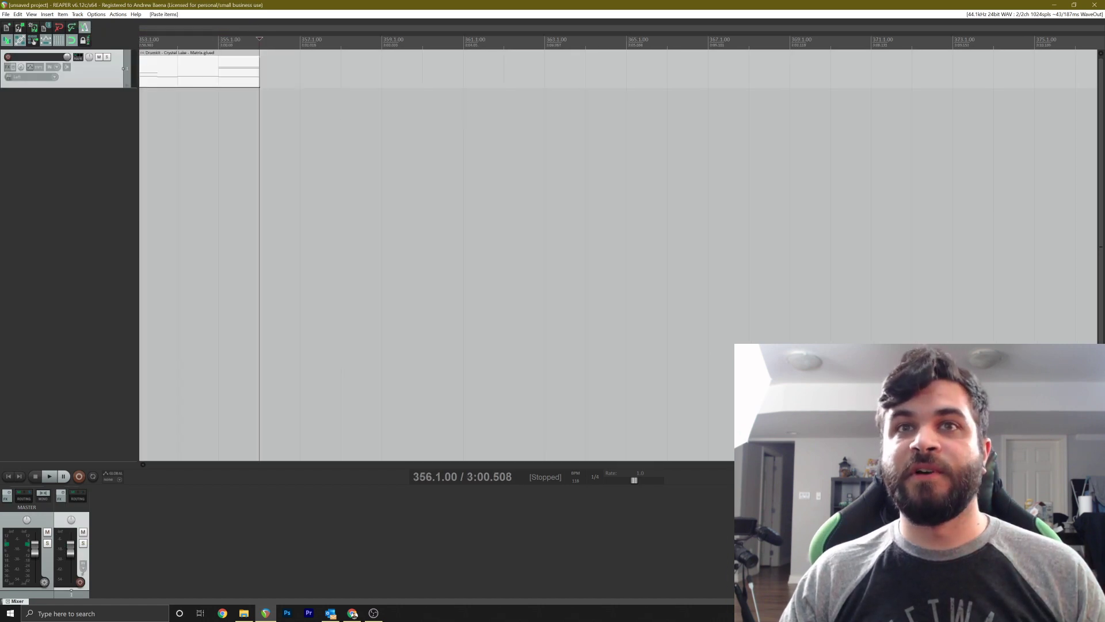
pyautogui.click(12, 475)
pyautogui.moveTo(230, 65); pyautogui.dragTo(149, 60)
# Set the project tempo to 195 BPM
pyautogui.click(576, 482)
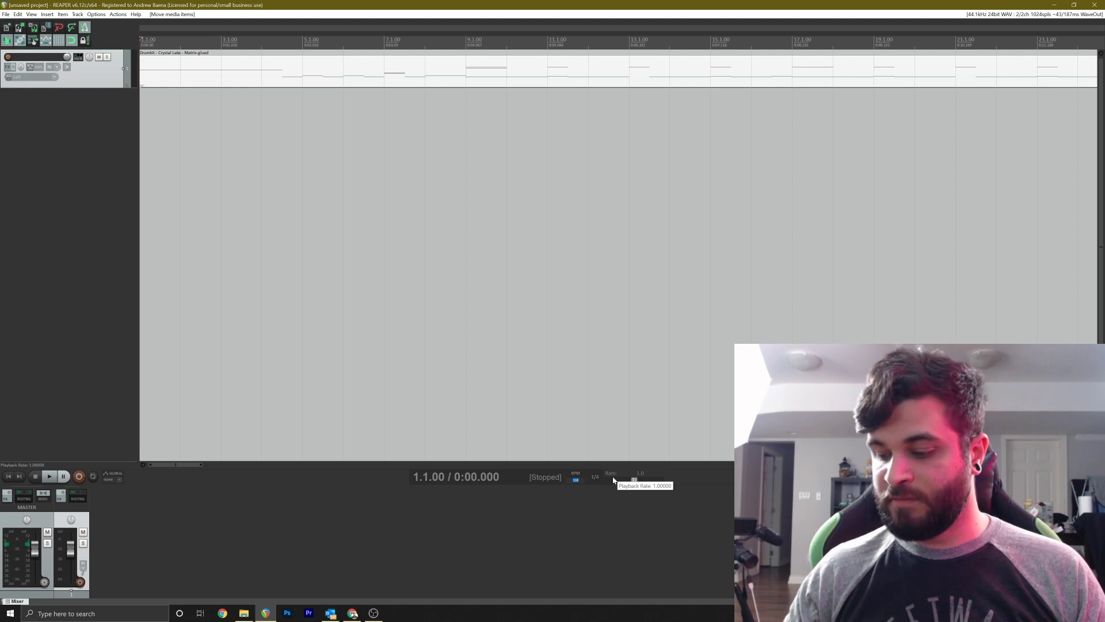
pyautogui.write('195')
pyautogui.press('Return')
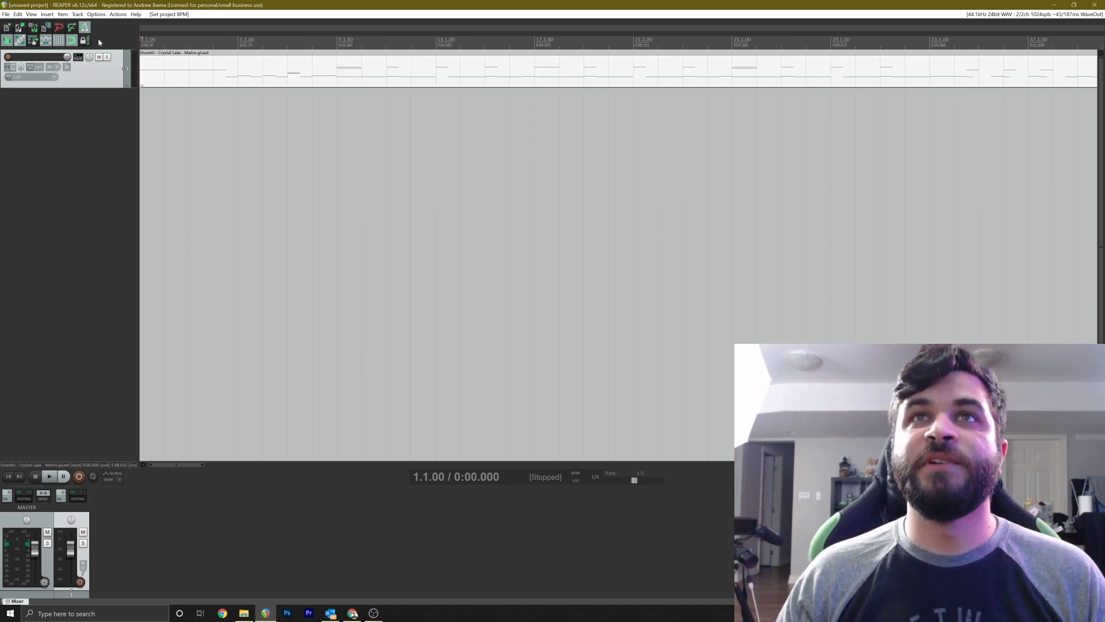
# Add the VSTi Mjolnir Drums (Solemn Tones) plug-in to the FX chain of the drum MIDI track
pyautogui.click(89, 91)
pyautogui.click(86, 79)
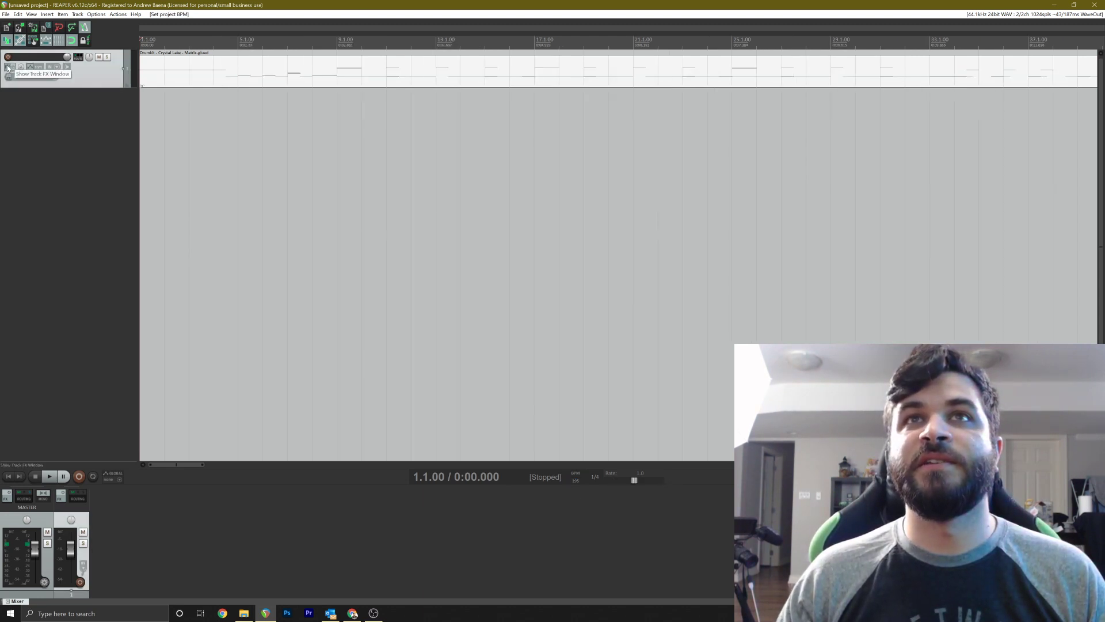
pyautogui.click(9, 67)
pyautogui.press('BackSpace')
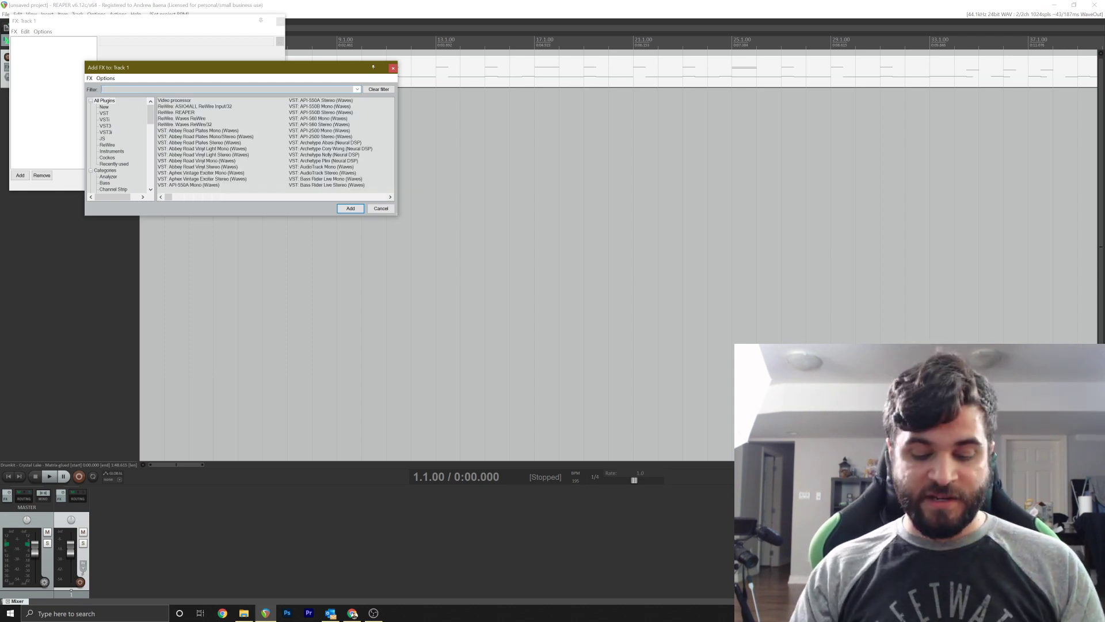
pyautogui.write('mjulnir')
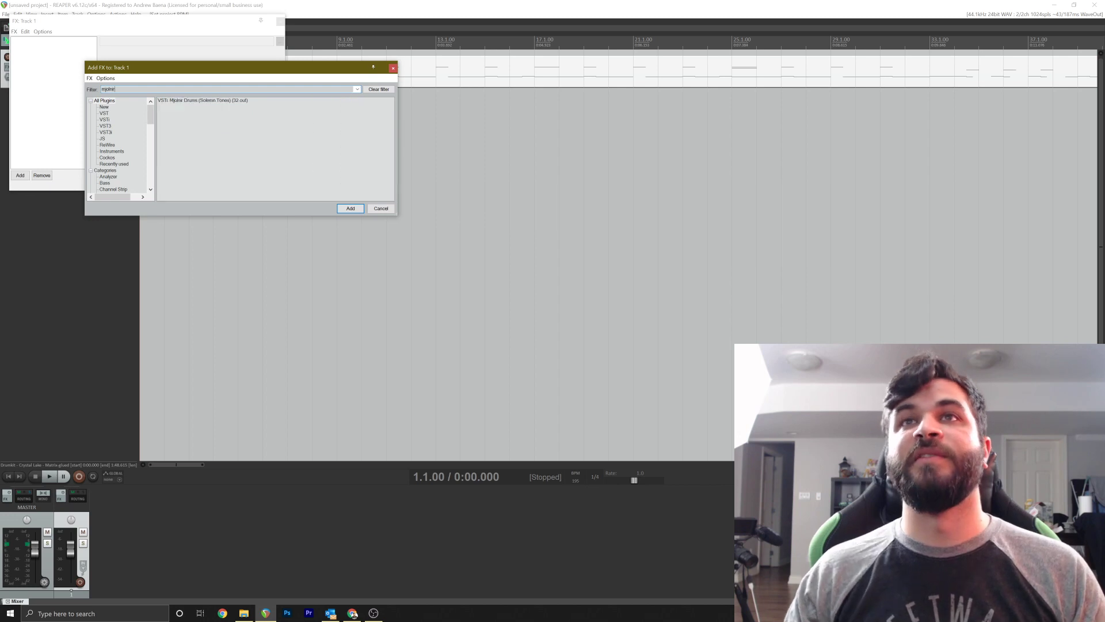
pyautogui.doubleClick(196, 100)
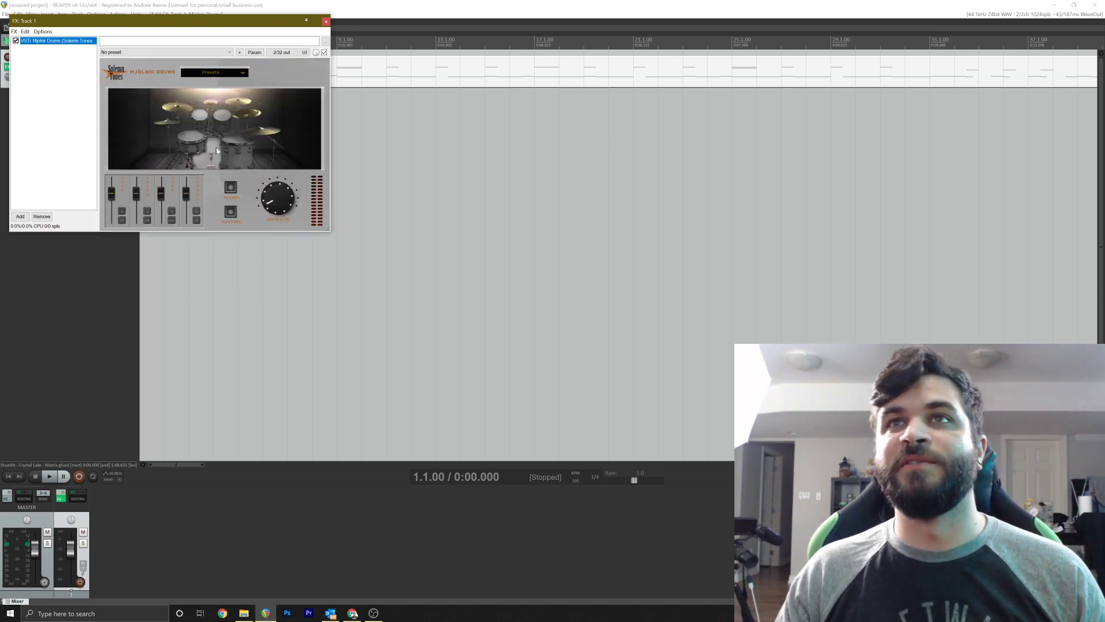
# Audition the kick and a cymbal on the Mjolnir kit image, and reposition the FX window over the arrange area
pyautogui.click(216, 151)
pyautogui.click(259, 139)
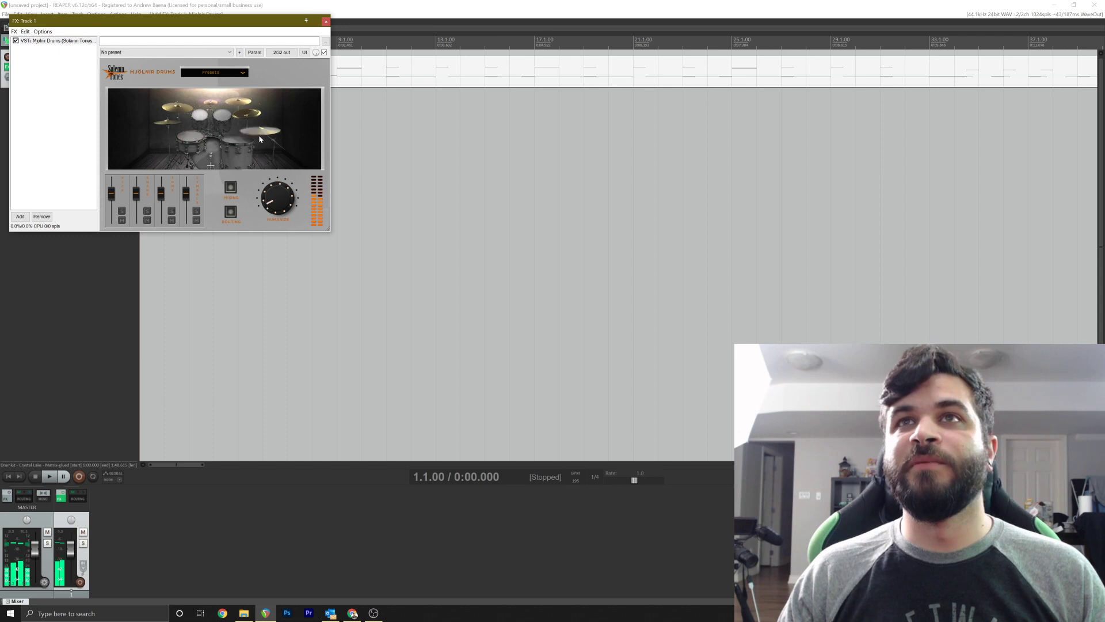
pyautogui.moveTo(214, 20); pyautogui.dragTo(386, 127)
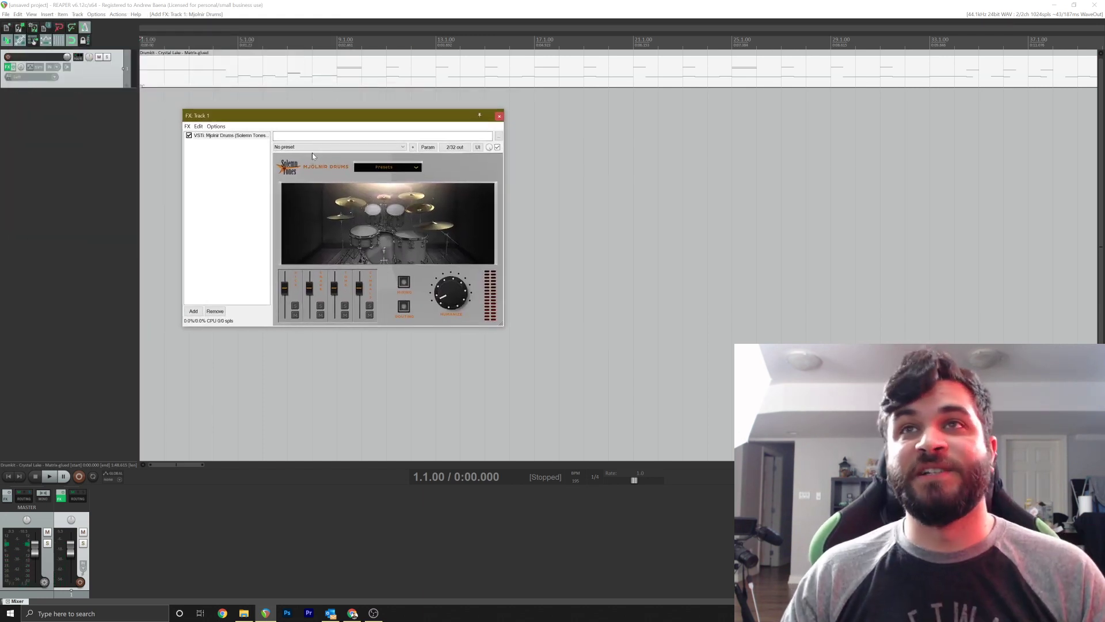
pyautogui.moveTo(196, 115); pyautogui.dragTo(165, 82)
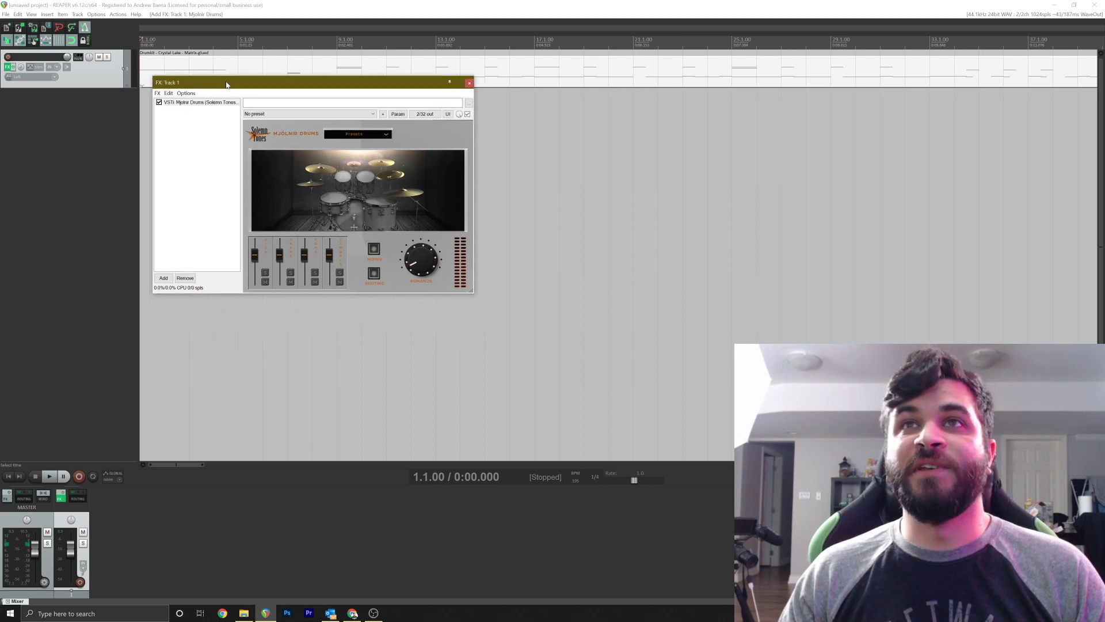
# Build multichannel routing for the output of the Mjolnir Drums plug-in, adding a new track for each stereo output
pyautogui.rightClick(188, 105)
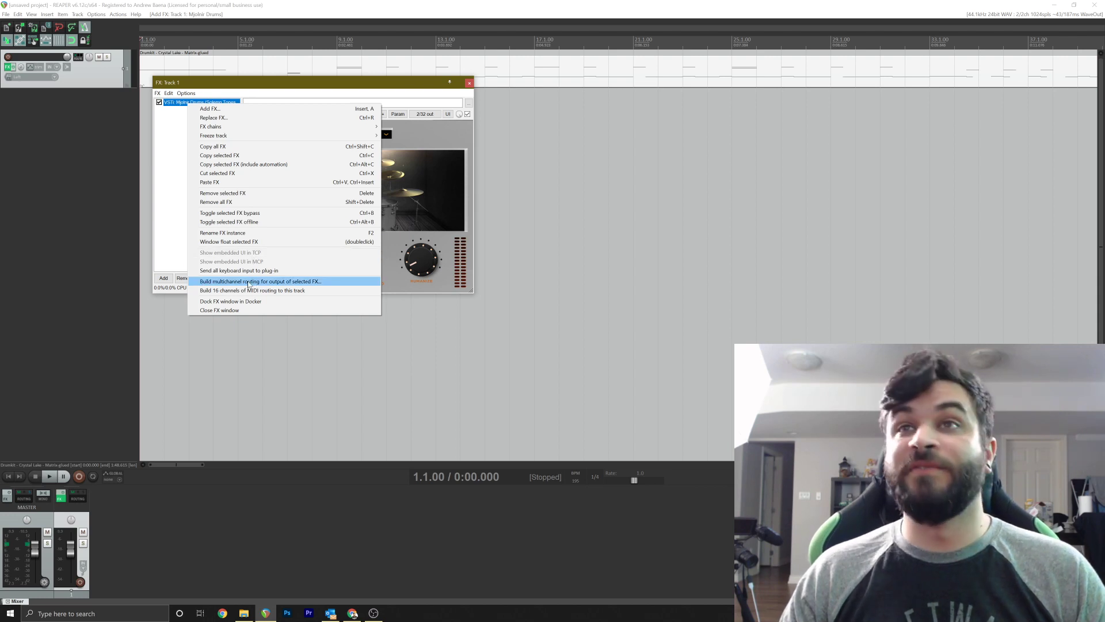
pyautogui.click(249, 282)
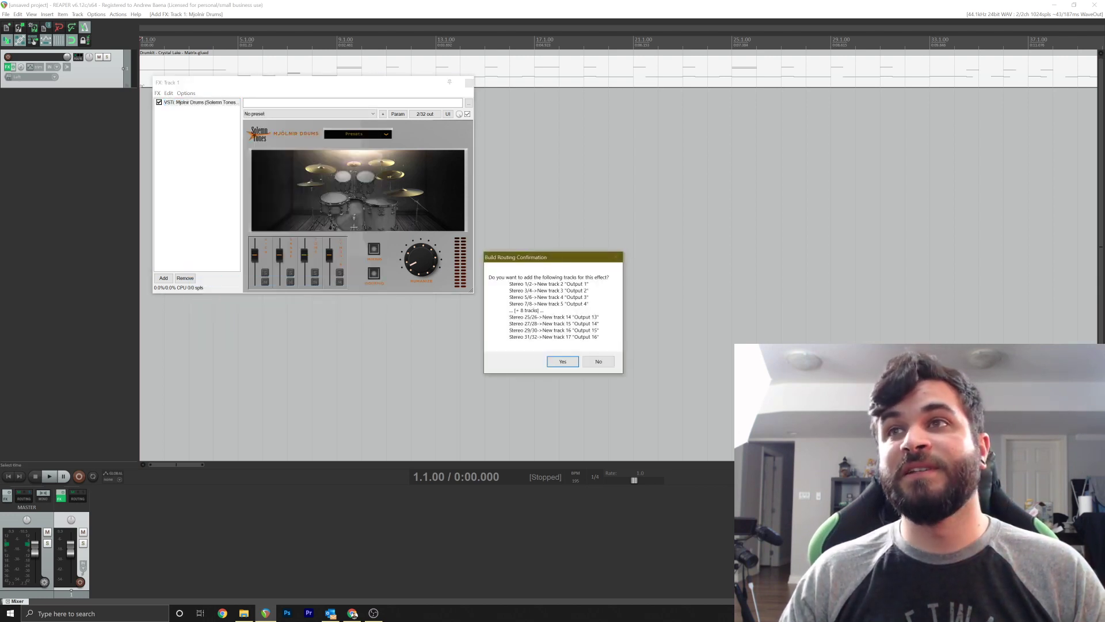
pyautogui.click(563, 361)
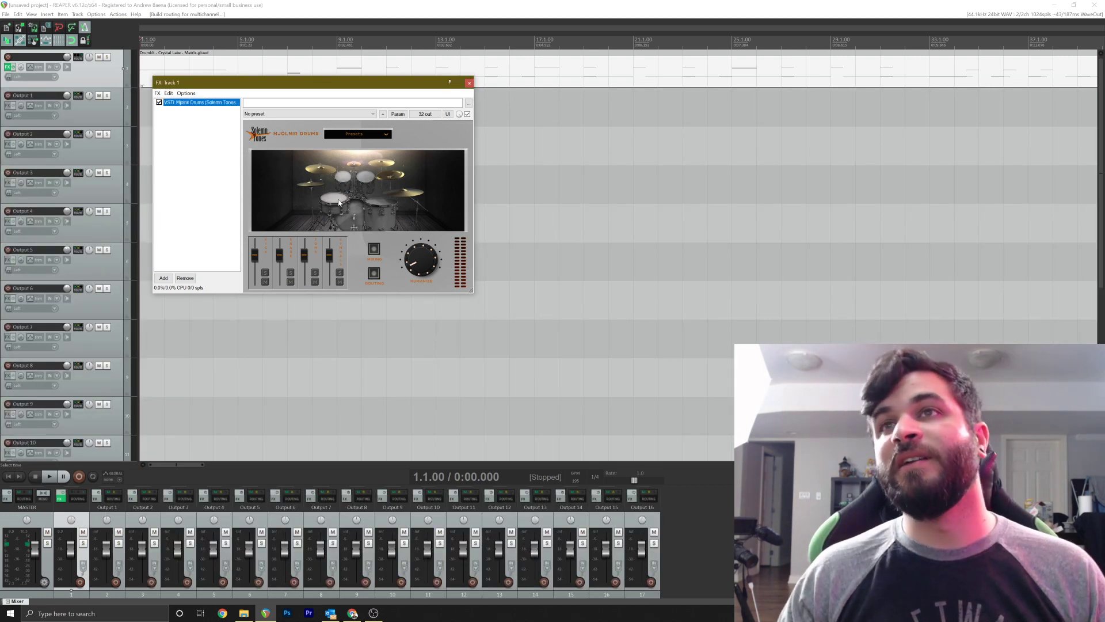
# Set the Mjolnir routing preset to 12 Separate Outputs, test playback briefly, and return to the plug-in's main view
pyautogui.click(375, 274)
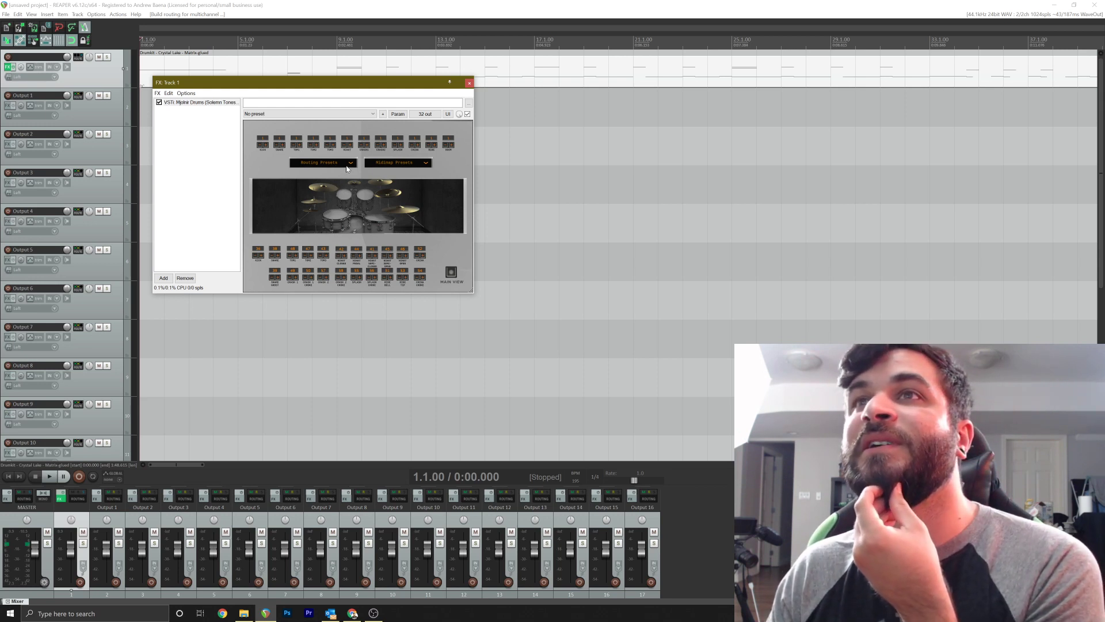
pyautogui.click(345, 163)
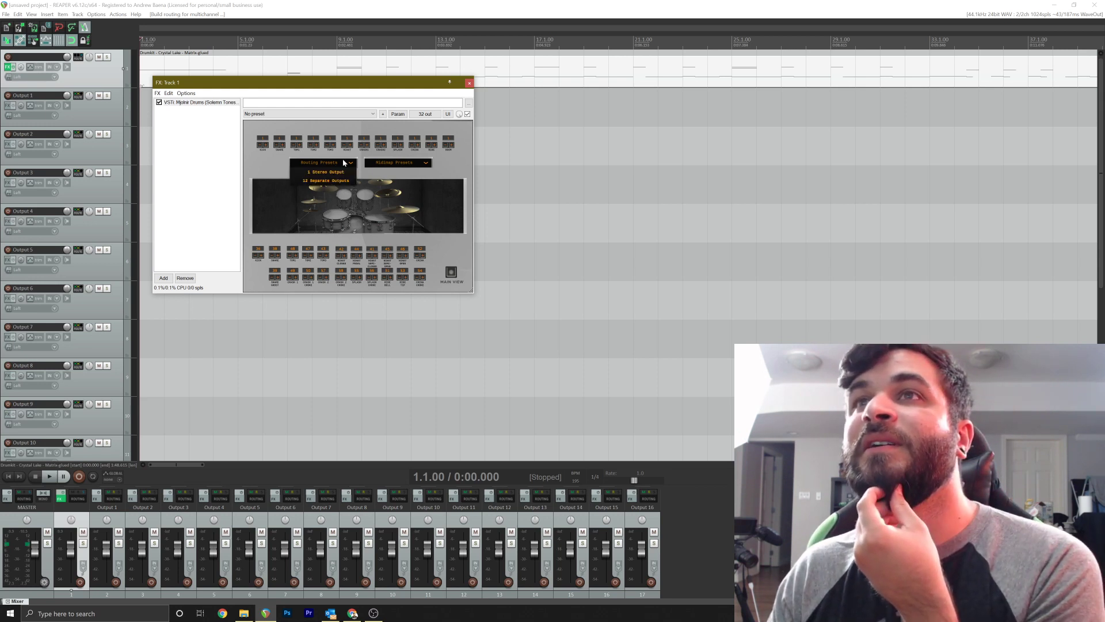
pyautogui.click(319, 181)
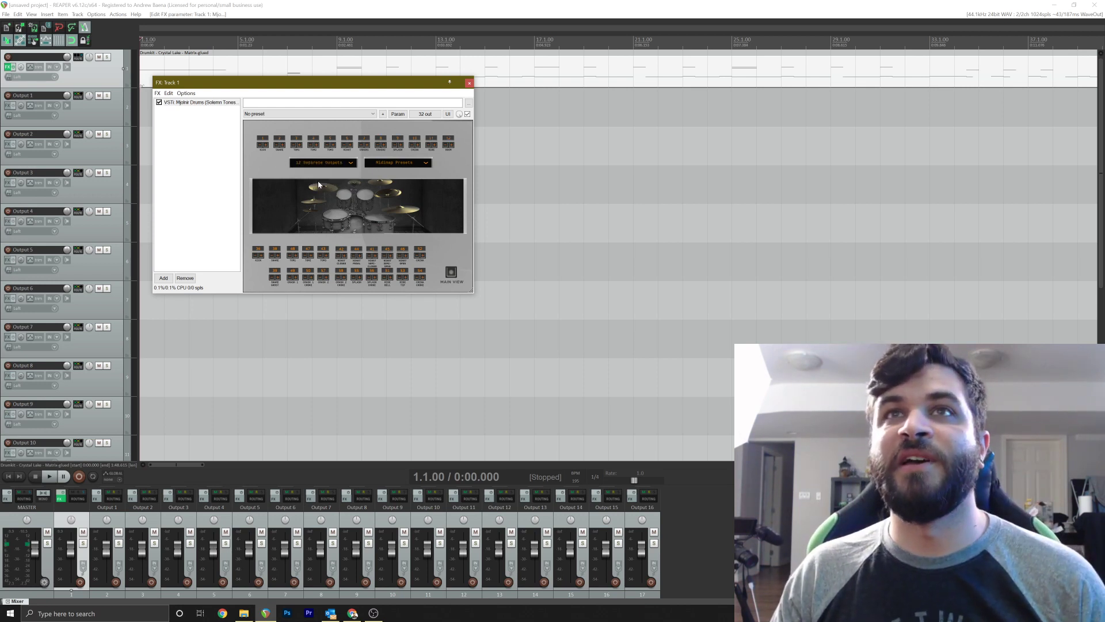
pyautogui.press('space')
pyautogui.press('space')
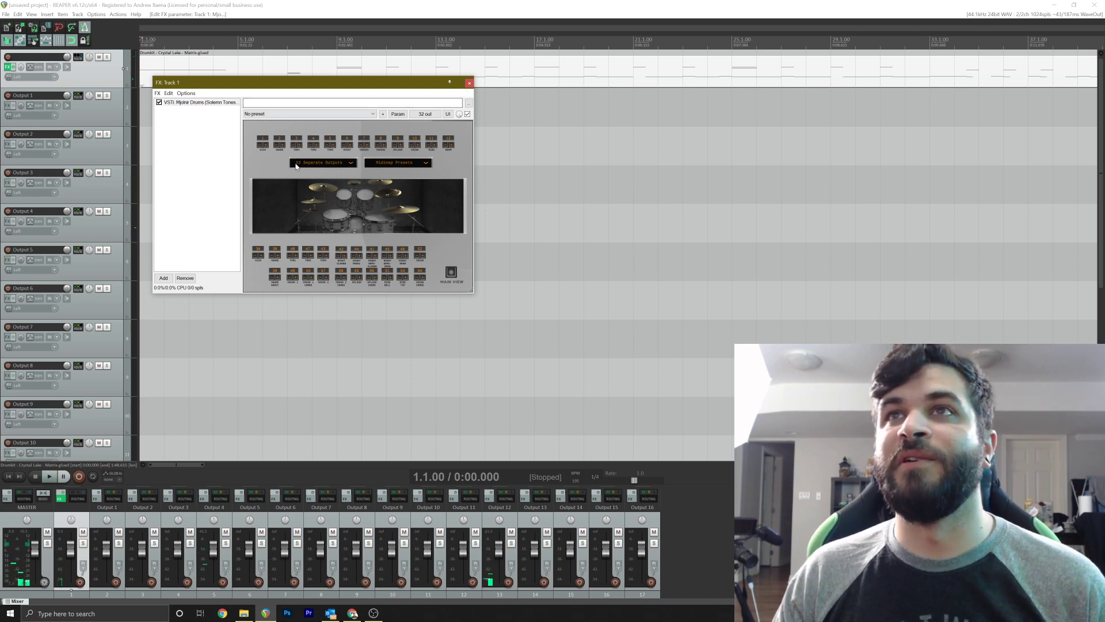
pyautogui.click(454, 277)
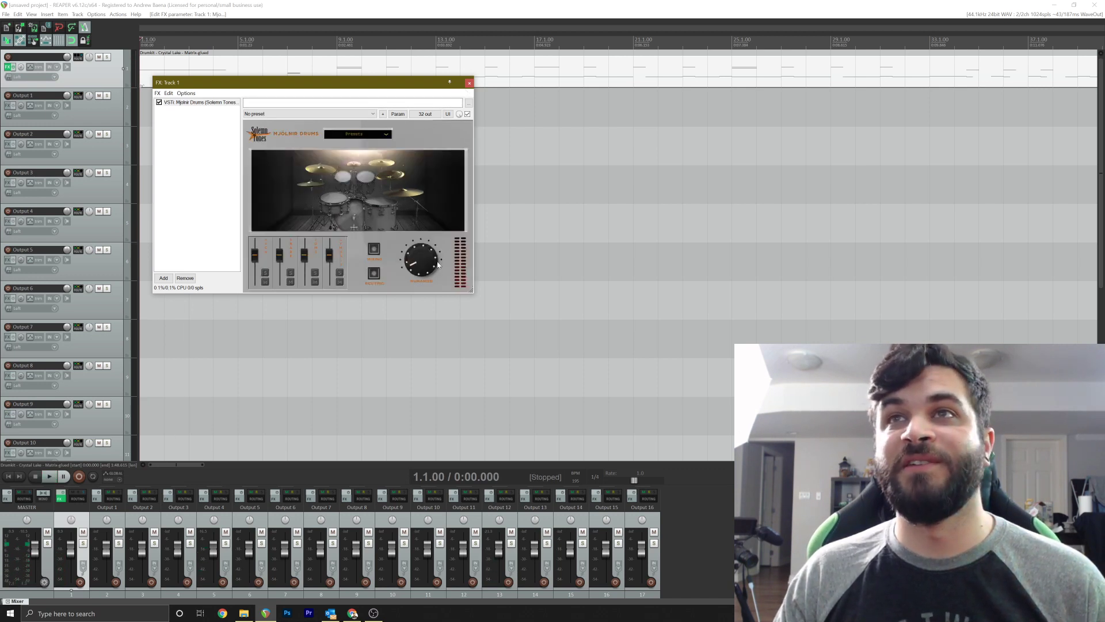
# Audition the kick, snare, toms and cymbals to check their separate output tracks, and close the FX window
pyautogui.click(357, 218)
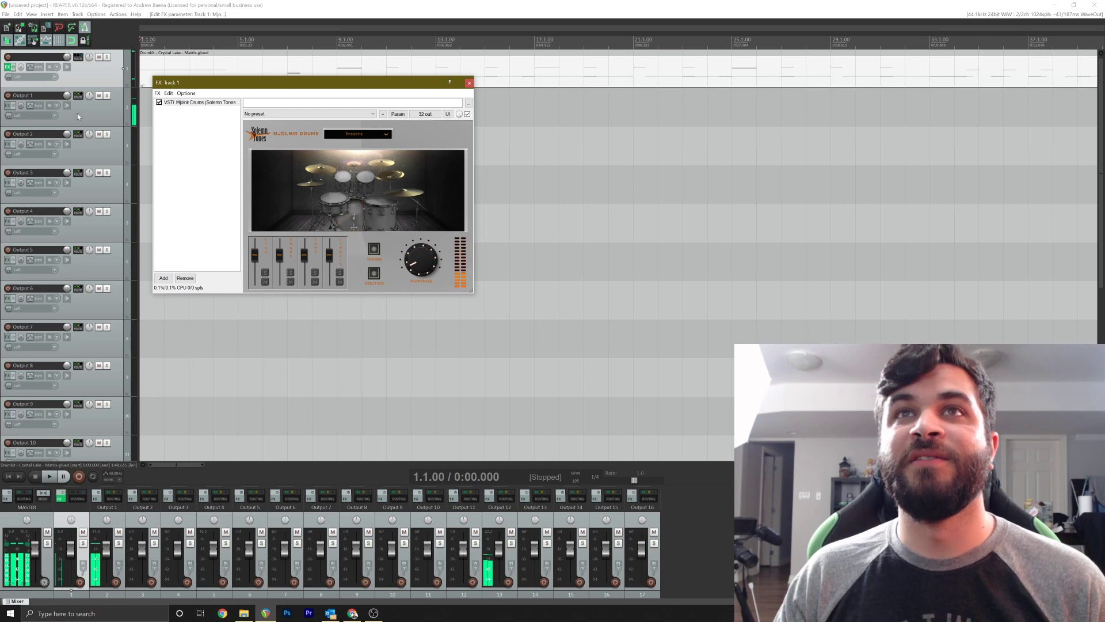
pyautogui.click(335, 200)
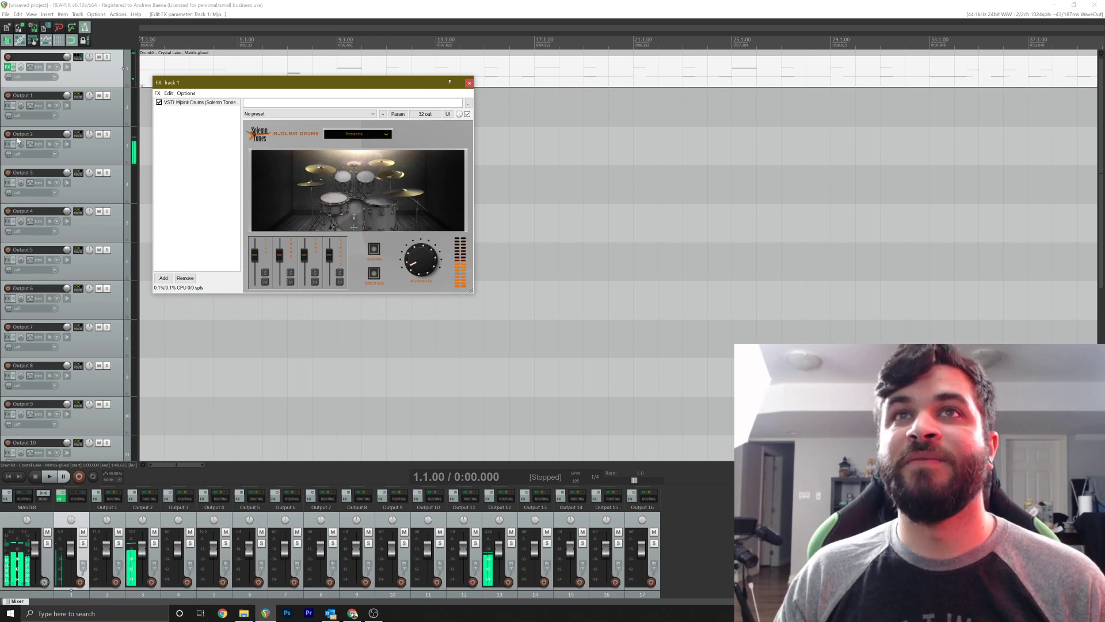
pyautogui.click(343, 181)
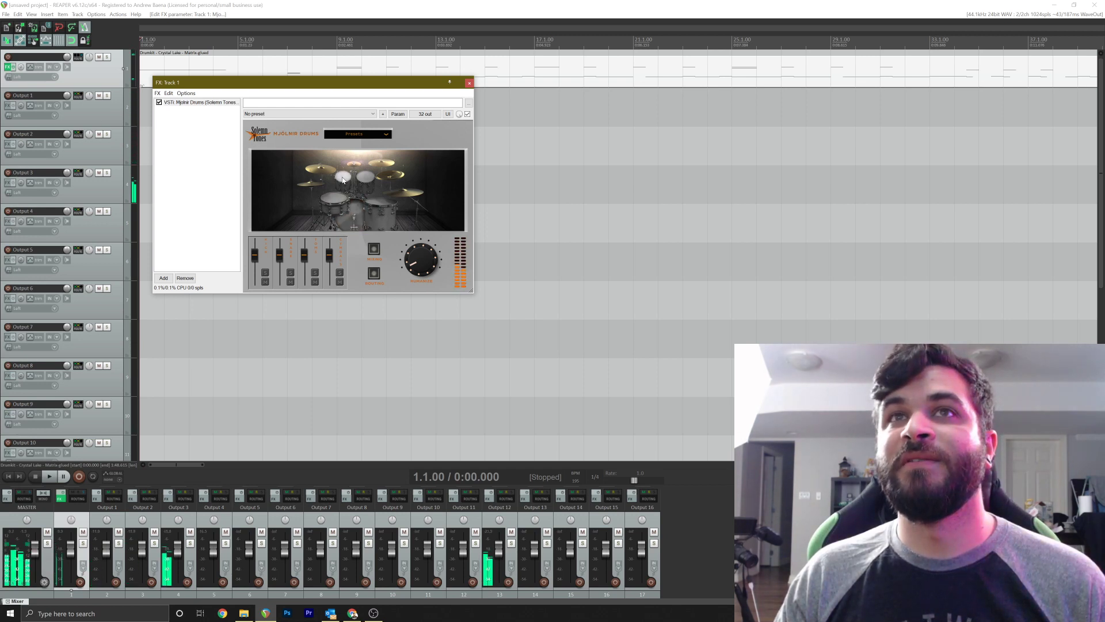
pyautogui.click(366, 176)
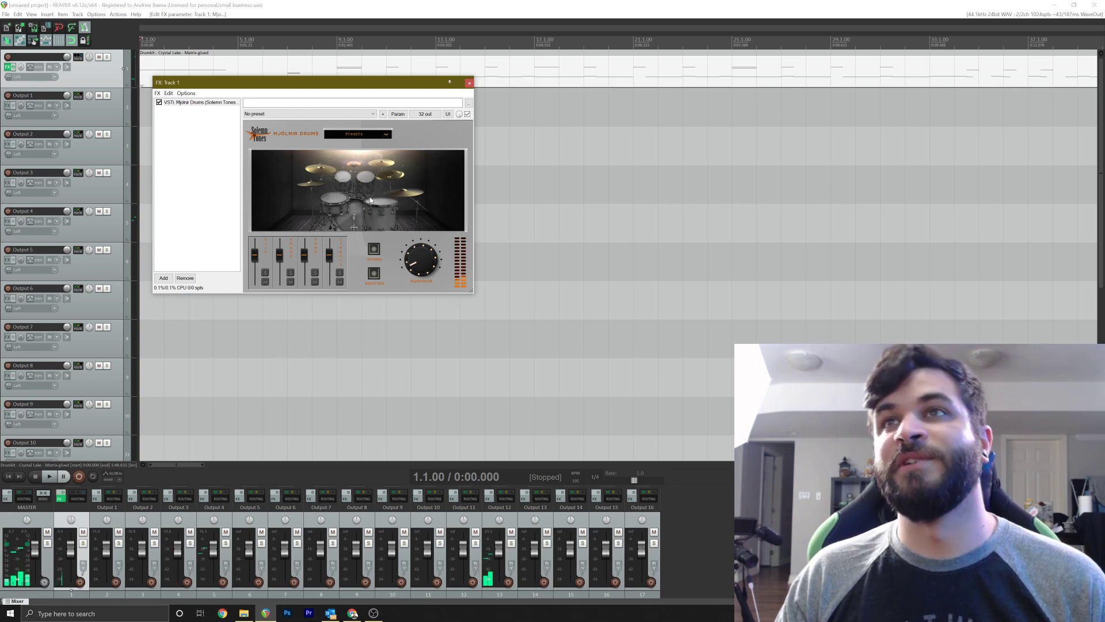
pyautogui.click(373, 203)
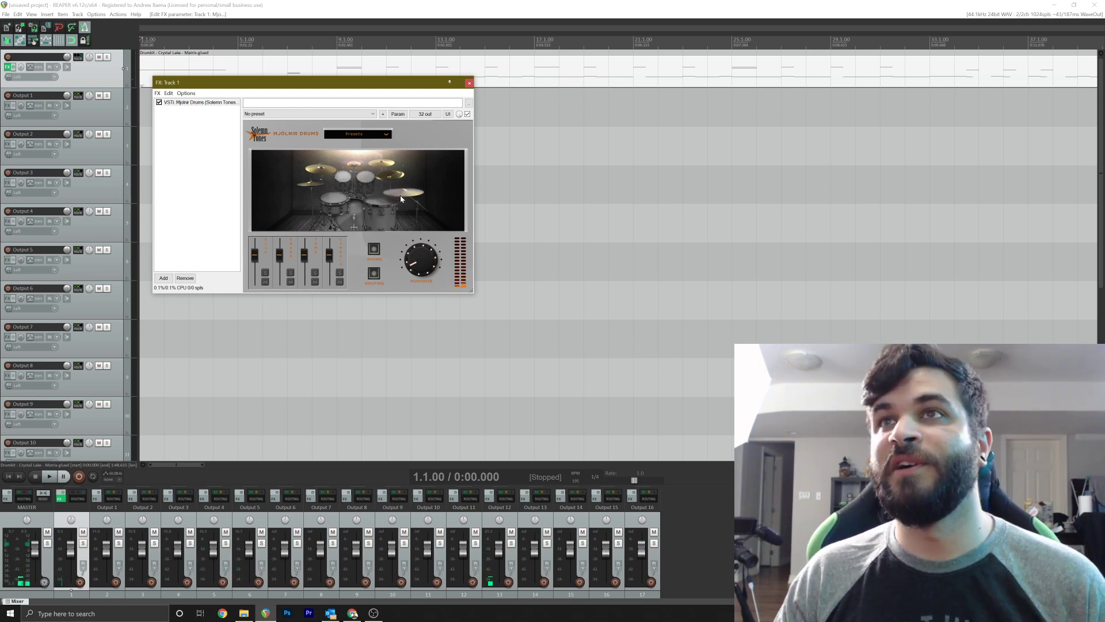
pyautogui.click(404, 194)
pyautogui.click(389, 178)
pyautogui.click(354, 167)
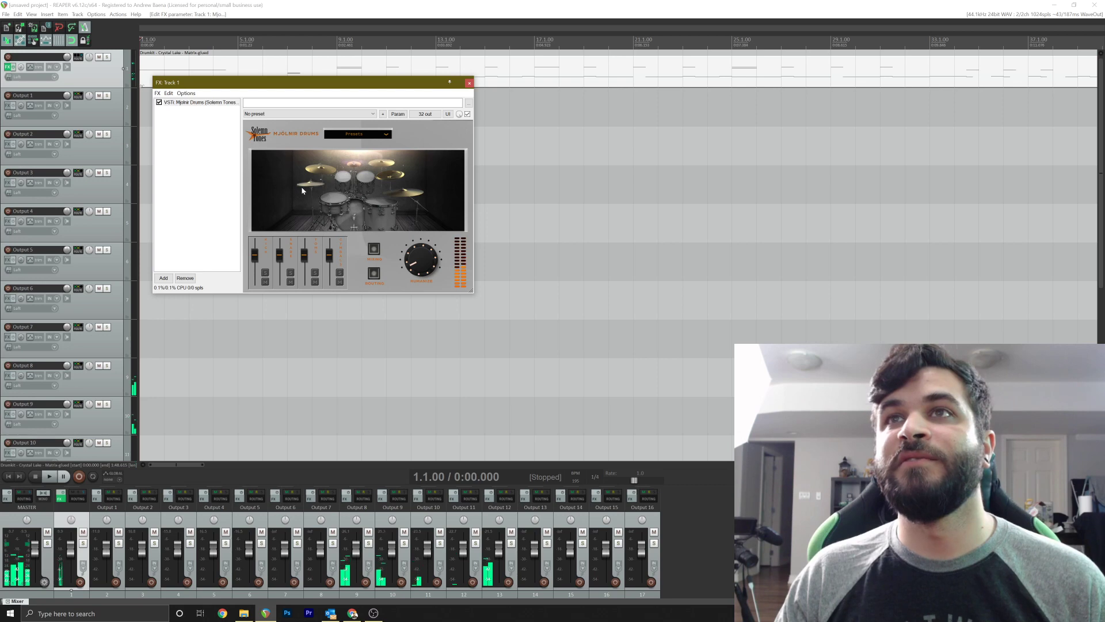
pyautogui.click(311, 171)
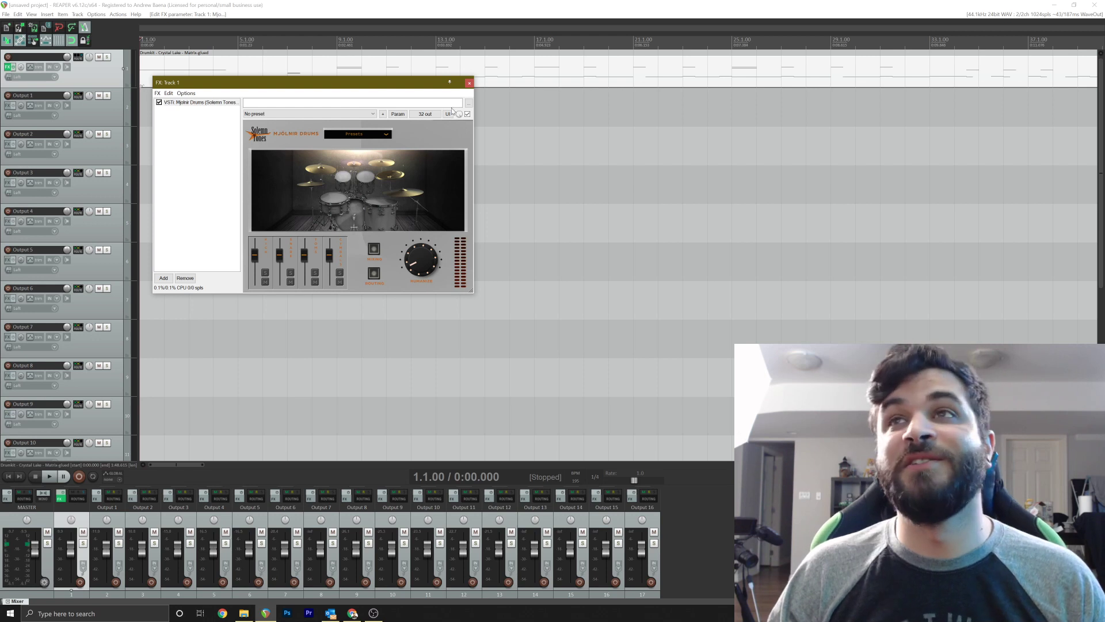
pyautogui.click(470, 82)
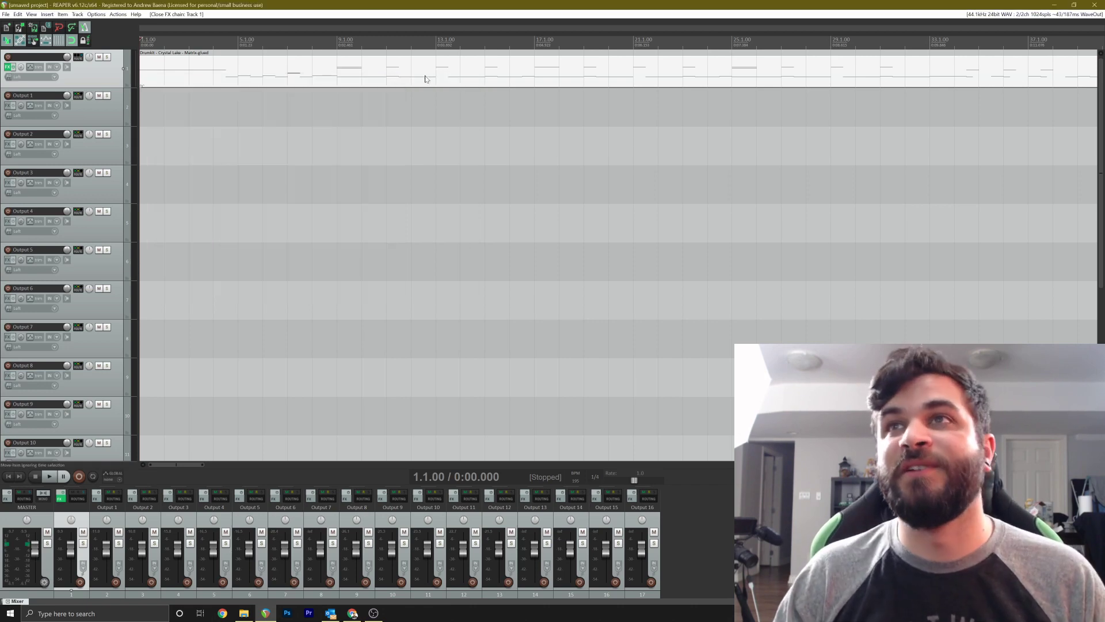
# Open the recent project Cabronita Full Mix Demo without saving the current one
pyautogui.click(5, 14)
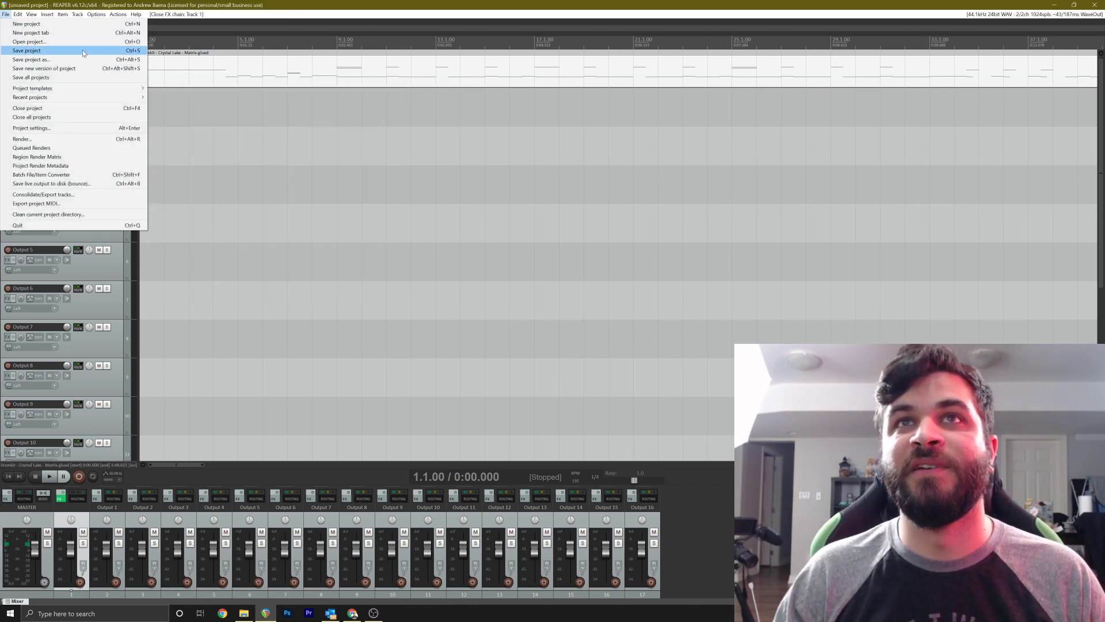
pyautogui.moveTo(122, 98)
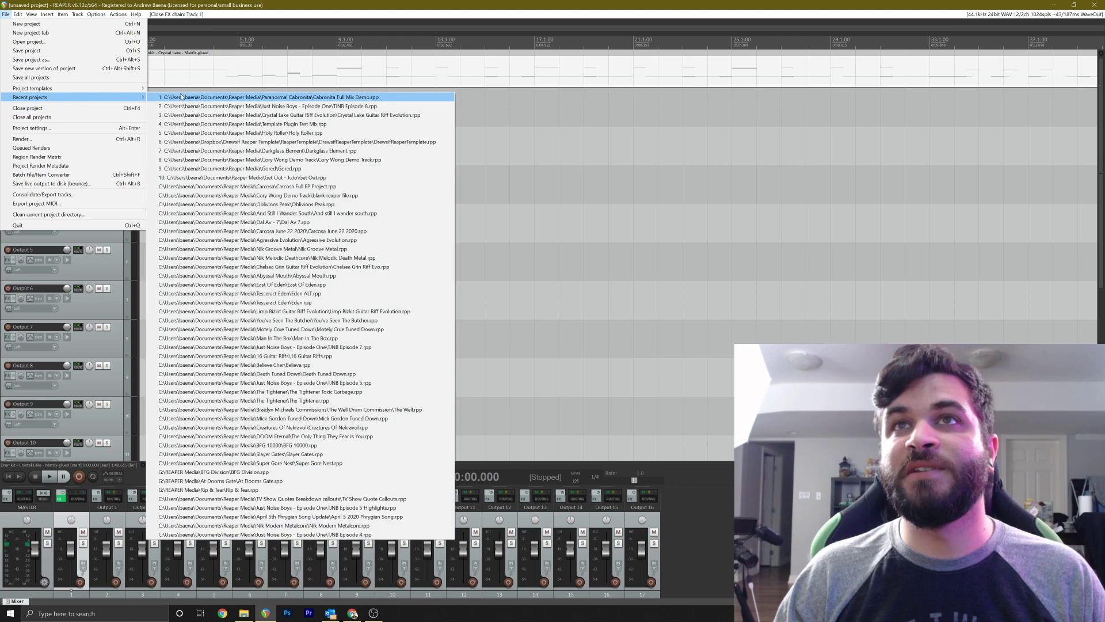
pyautogui.click(359, 115)
pyautogui.press('n')
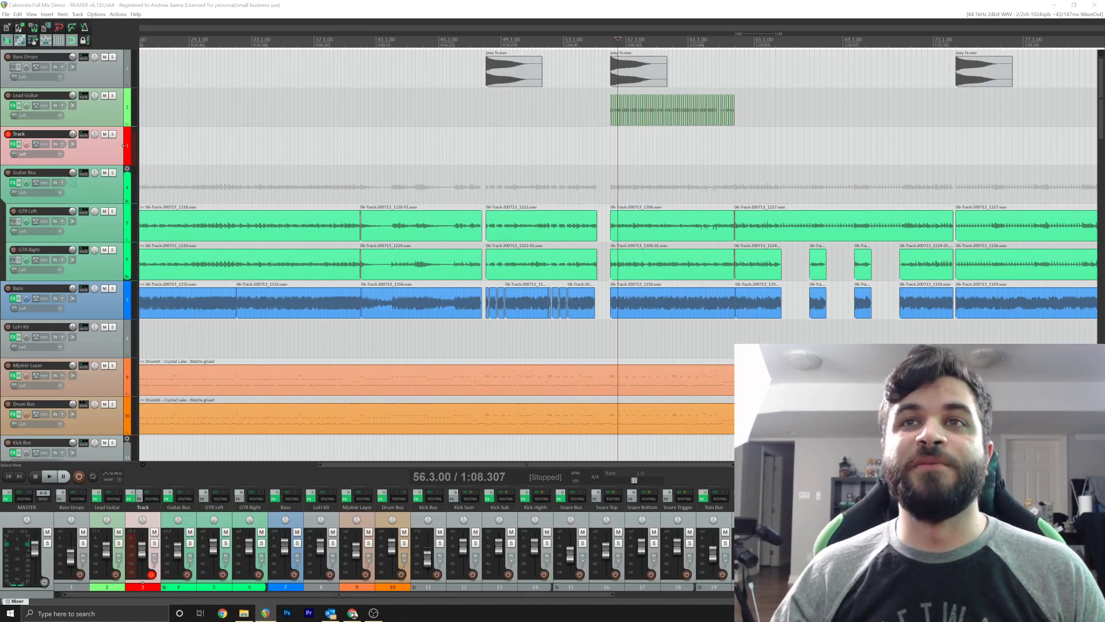
# Solo the Drum Bus and Mjolnir Layer tracks and play both drum layers together from 1.3.00 near the project start
pyautogui.scroll(-4, 618, 255)
pyautogui.click(143, 339)
pyautogui.scroll(5, 143, 338)
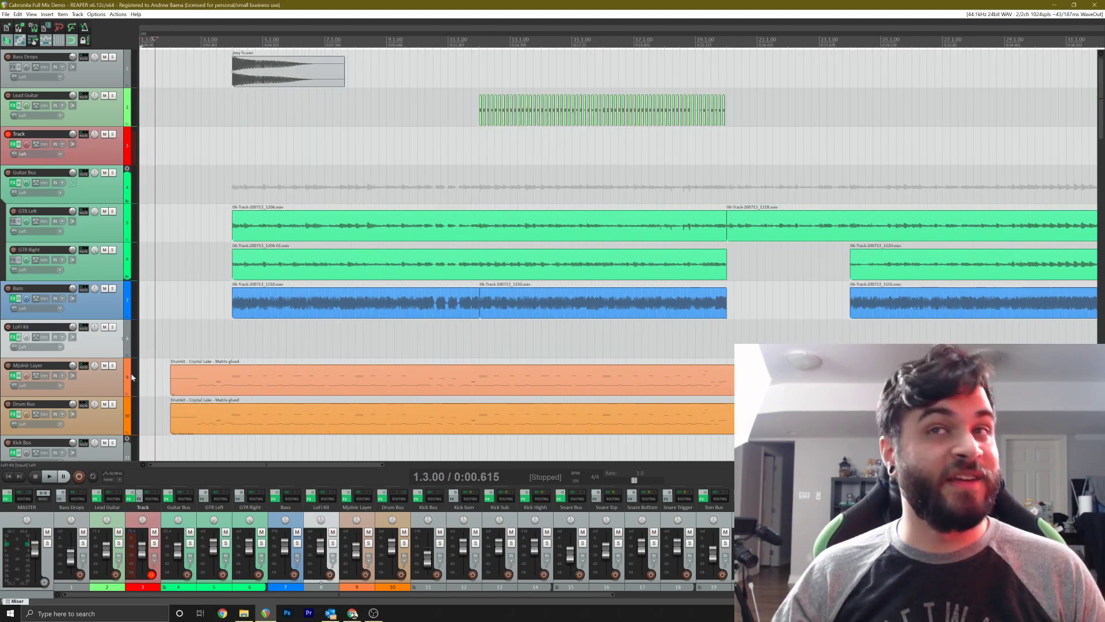
pyautogui.scroll(-2, 132, 377)
pyautogui.click(112, 327)
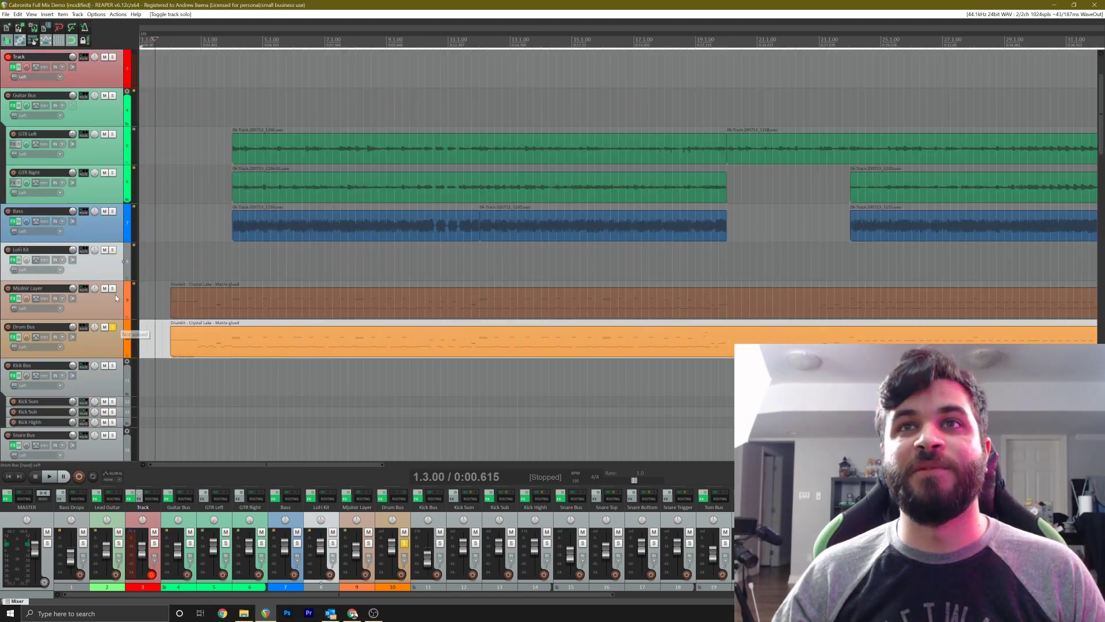
pyautogui.click(112, 288)
pyautogui.scroll(2, 116, 296)
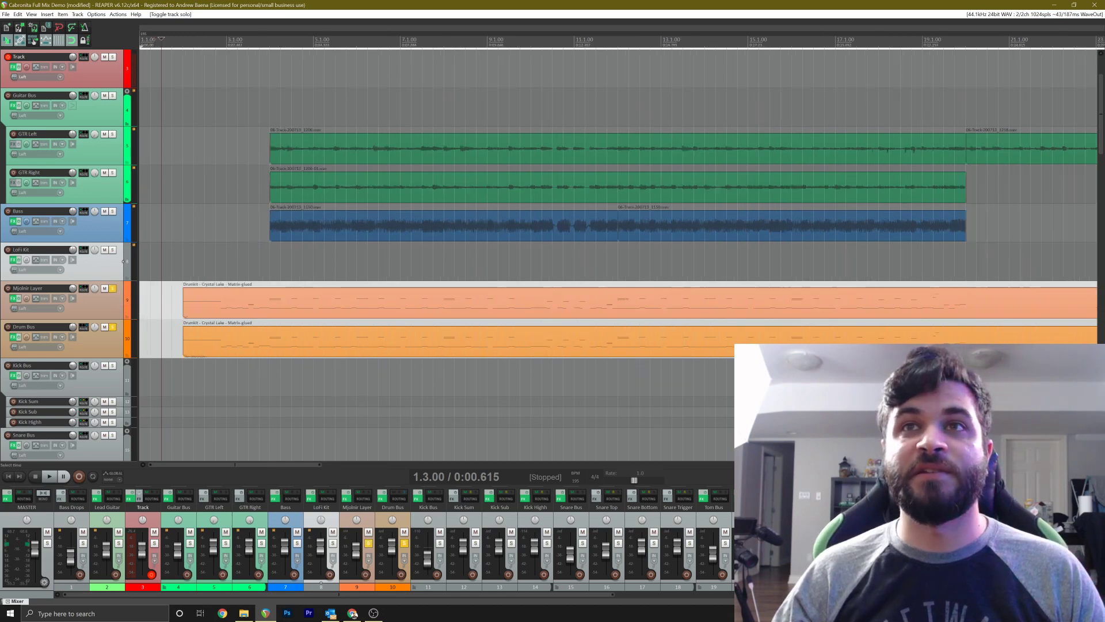
pyautogui.press('space')
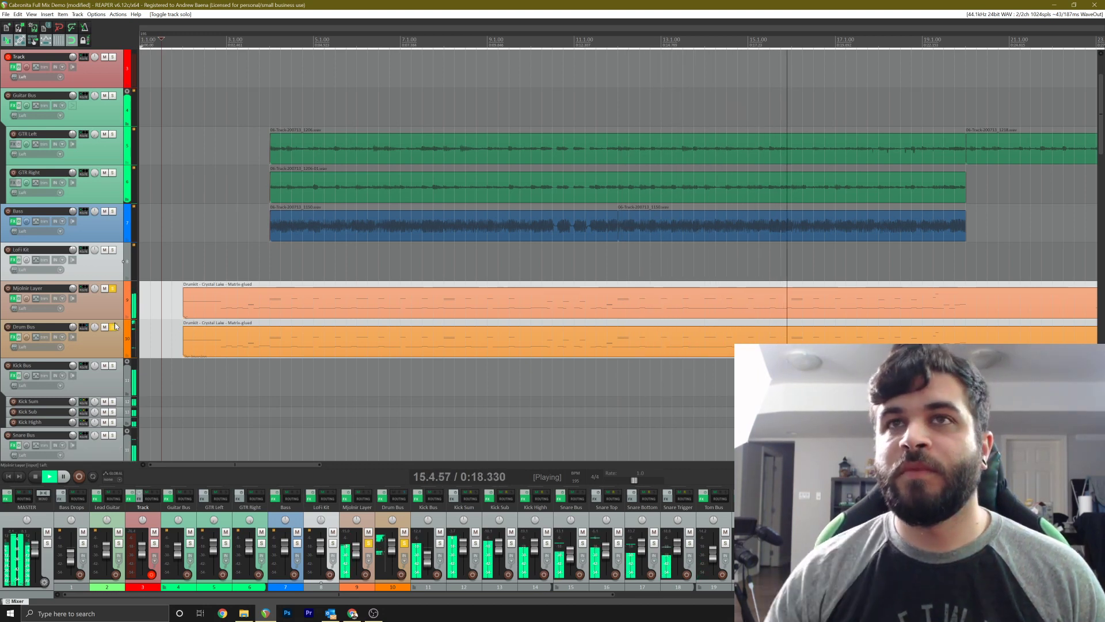
pyautogui.press('space')
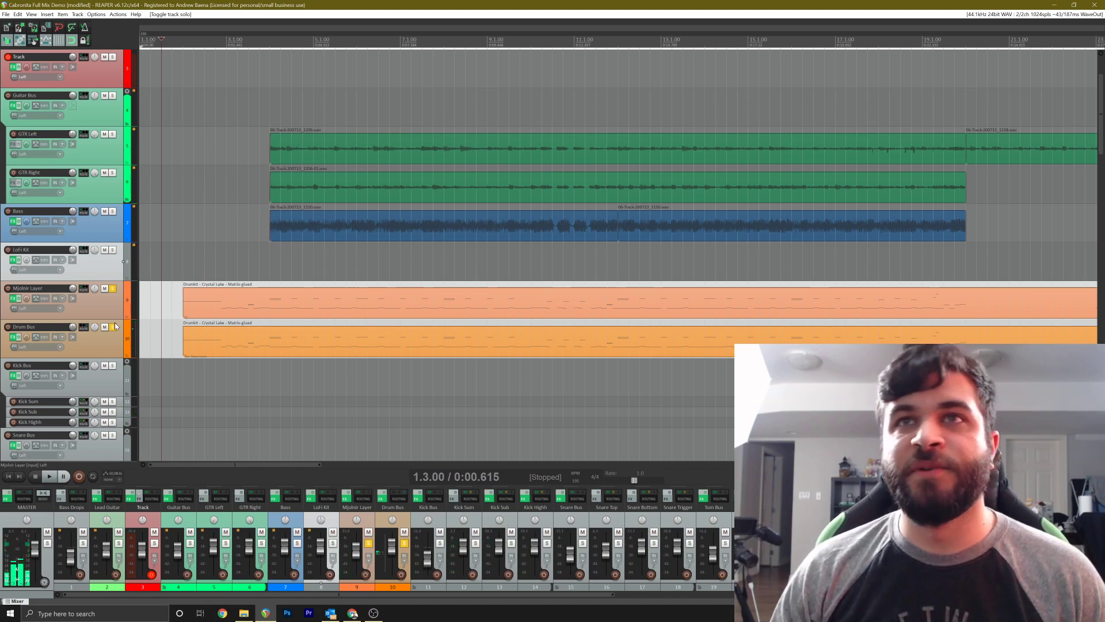
# Unsolo the Drum Bus, leave only the Mjolnir Layer soloed, and play it from the start of its MIDI item
pyautogui.click(115, 326)
pyautogui.click(114, 326)
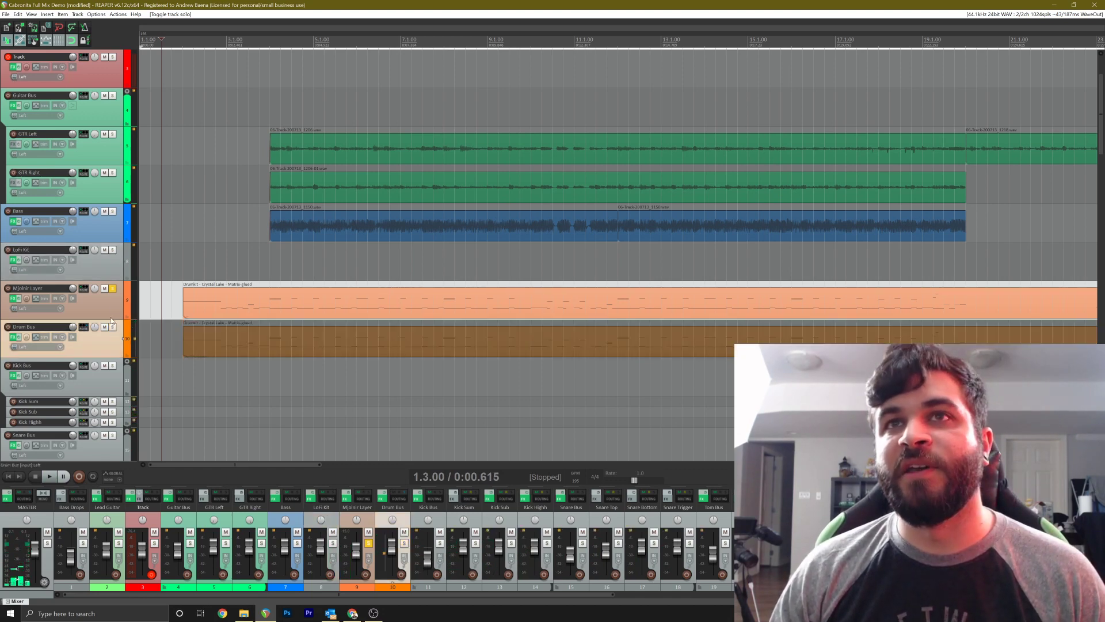
pyautogui.click(113, 288)
pyautogui.click(114, 293)
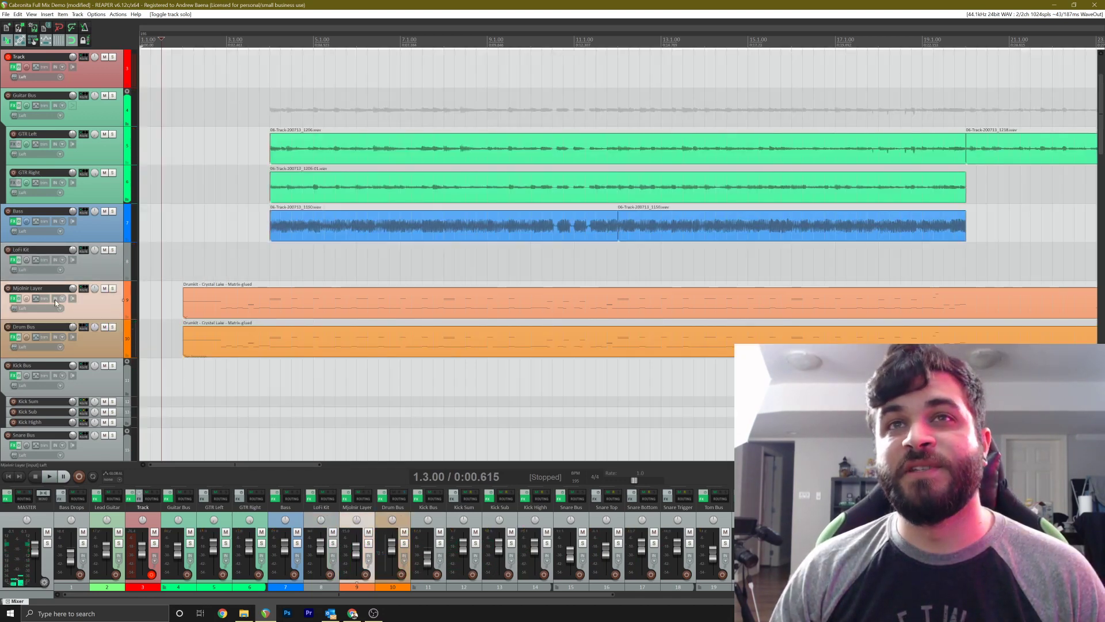
pyautogui.click(113, 289)
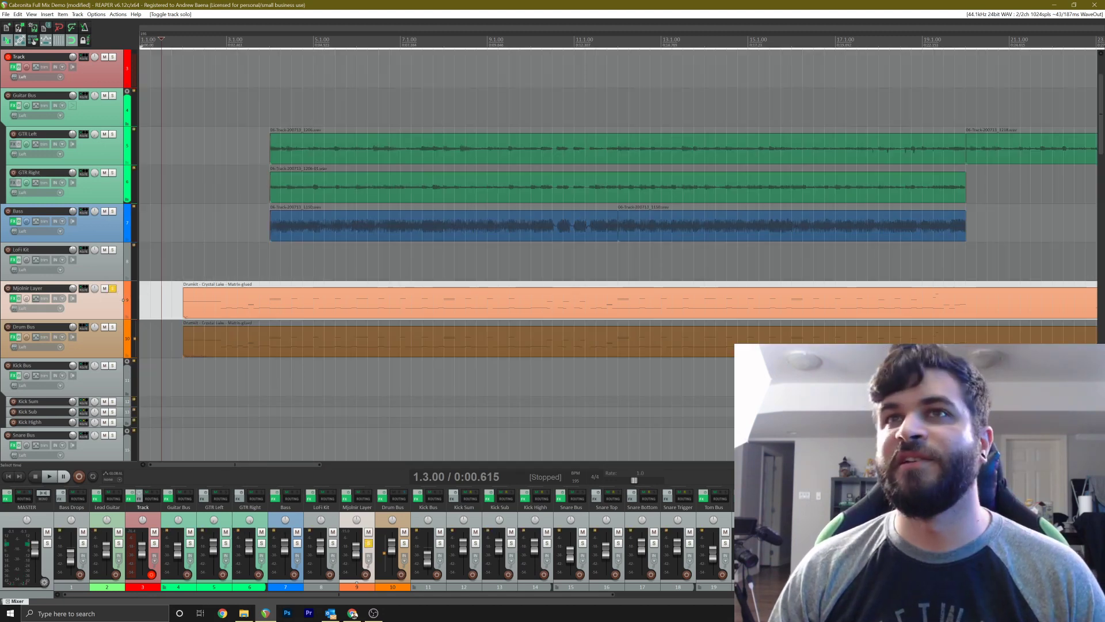
pyautogui.click(183, 262)
pyautogui.press('space')
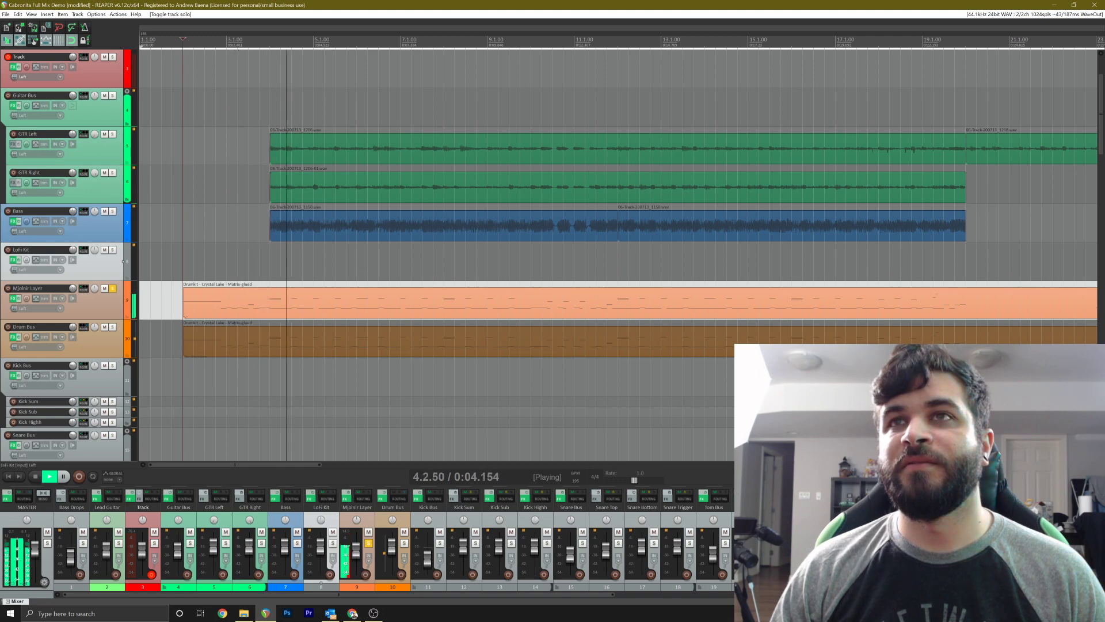
# Stop playback and solo the Kick Bus and Snare Bus together with the Mjolnir Layer
pyautogui.press('space')
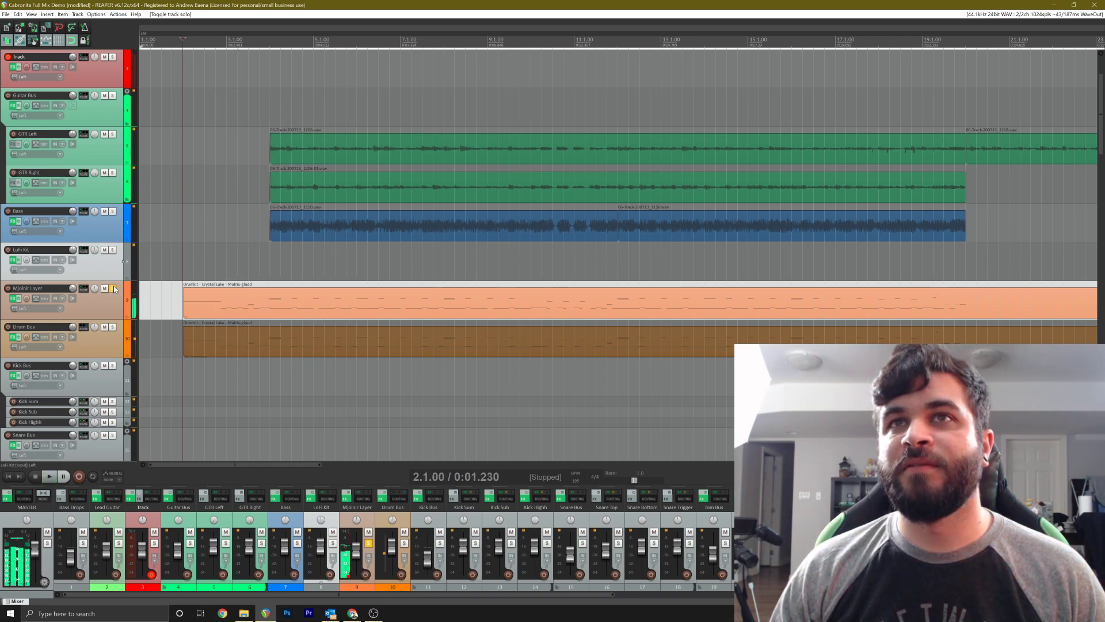
pyautogui.click(113, 288)
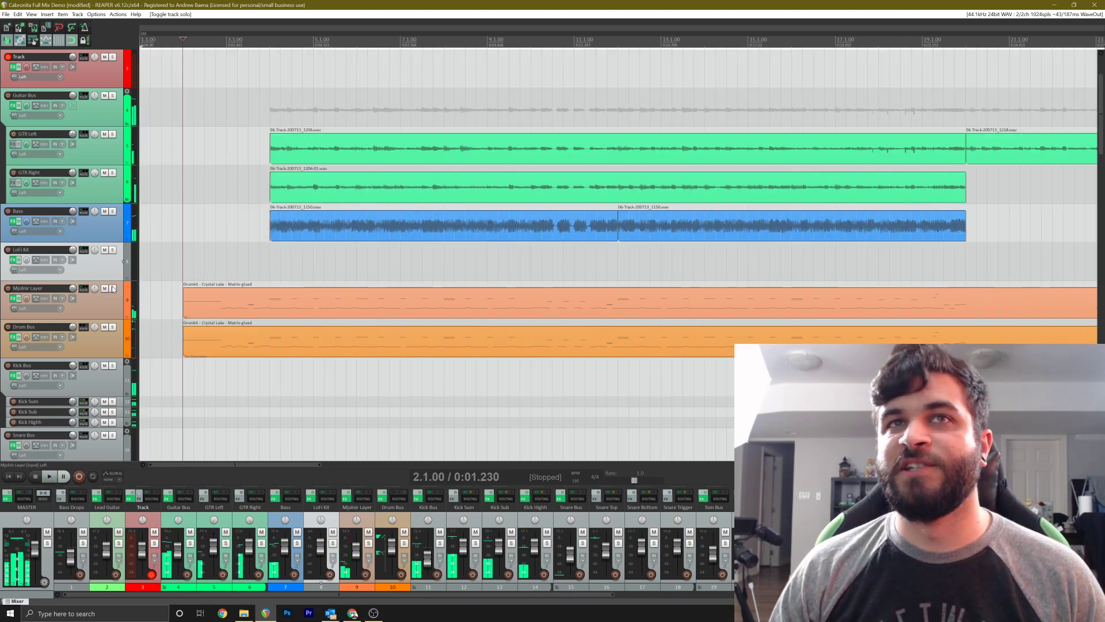
pyautogui.click(113, 365)
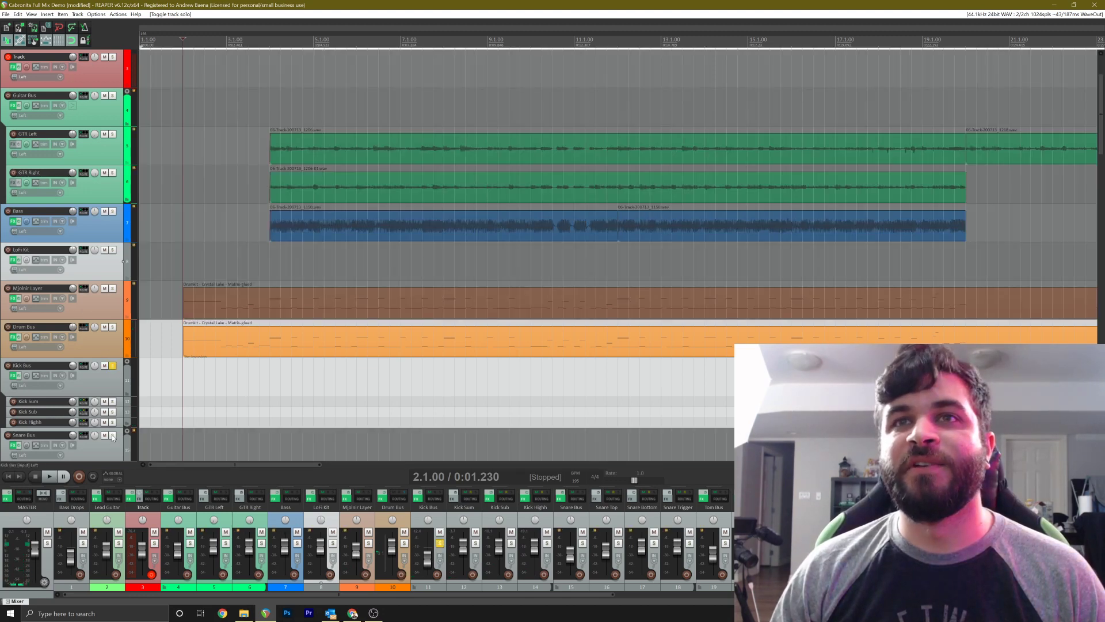
pyautogui.click(113, 436)
pyautogui.click(113, 289)
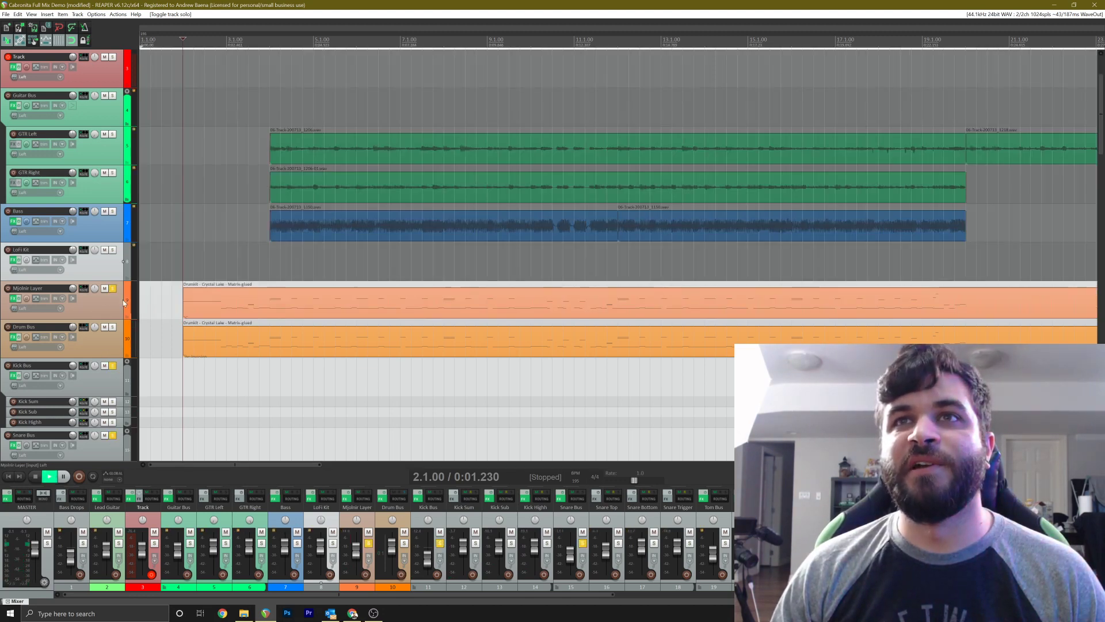
# Play the soloed kick, snare and Mjolnir tracks from 2.1.00, dropping the Mjolnir Layer out and back in to compare
pyautogui.press('space')
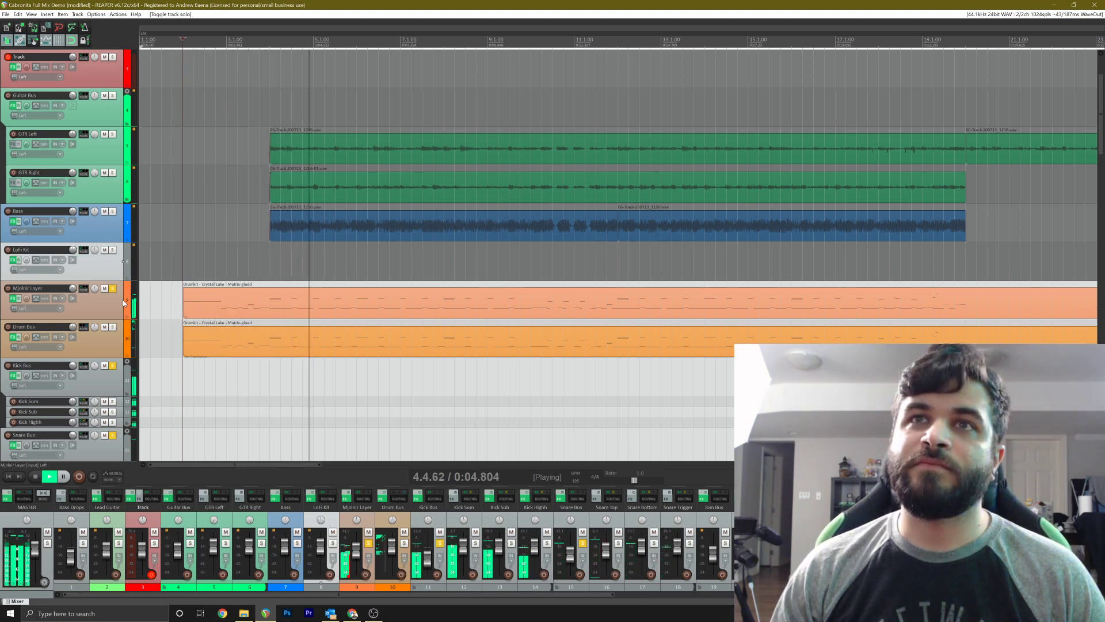
pyautogui.click(114, 288)
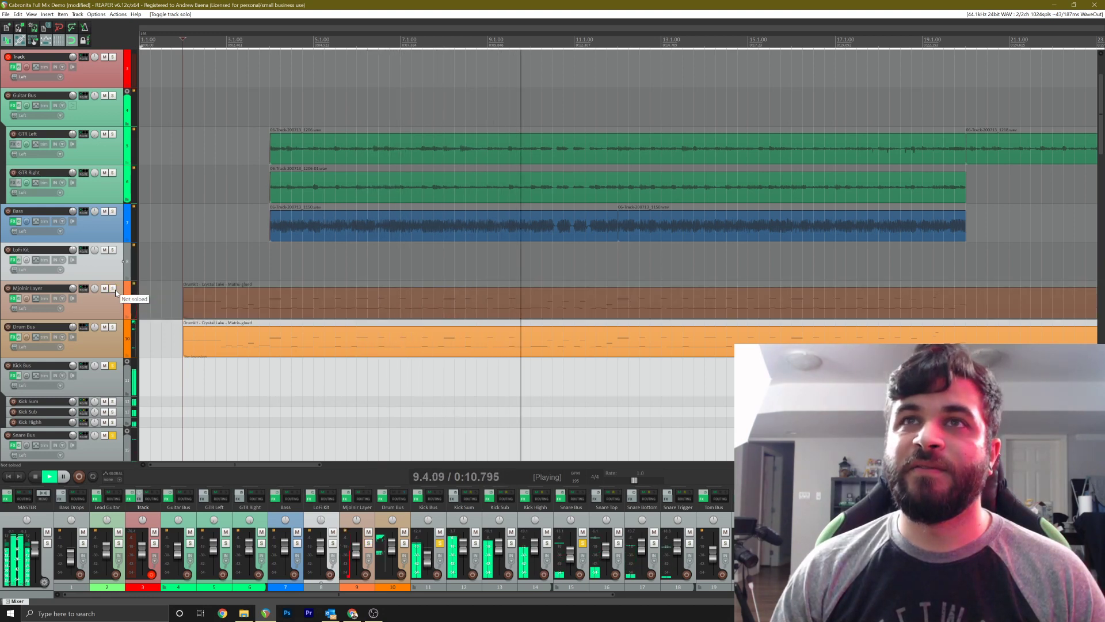
pyautogui.click(115, 289)
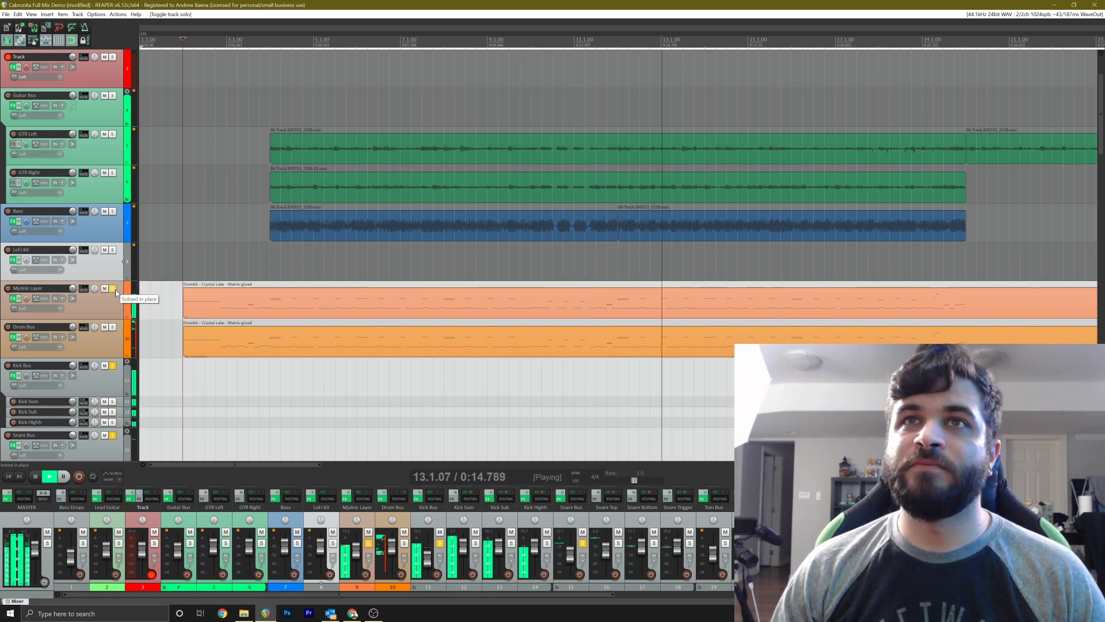
pyautogui.press('space')
# Unsolo the Mjolnir Layer, Snare Bus and Kick Bus, and save the project
pyautogui.click(115, 289)
pyautogui.click(113, 435)
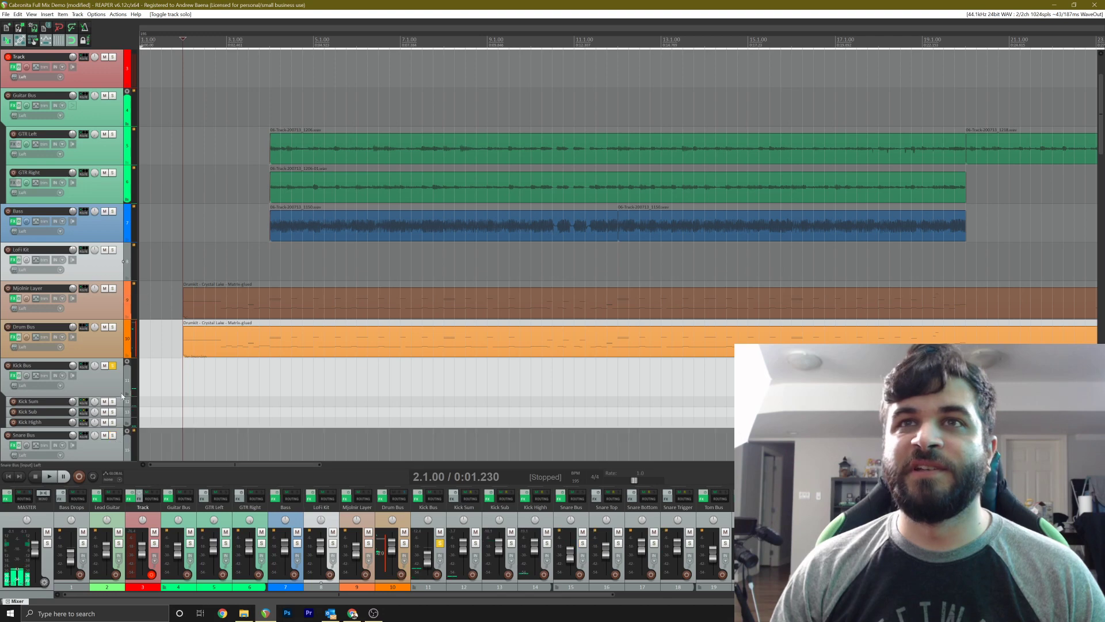
pyautogui.click(115, 371)
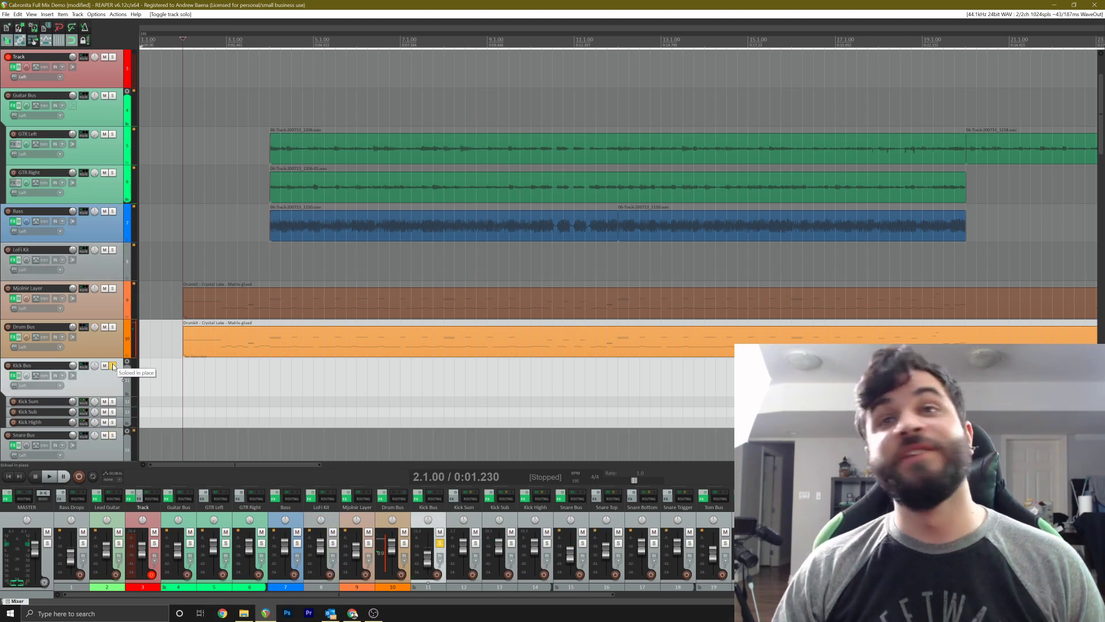
pyautogui.click(113, 366)
pyautogui.hotkey('ctrl', 's')
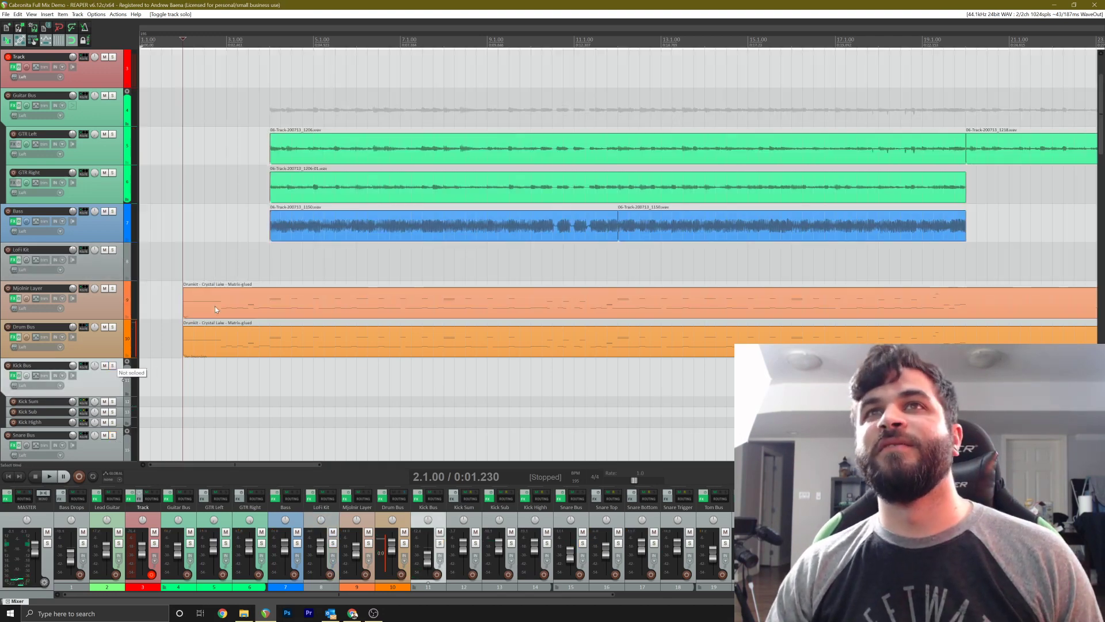
pyautogui.scroll(-5, 254, 295)
pyautogui.scroll(-3, 254, 294)
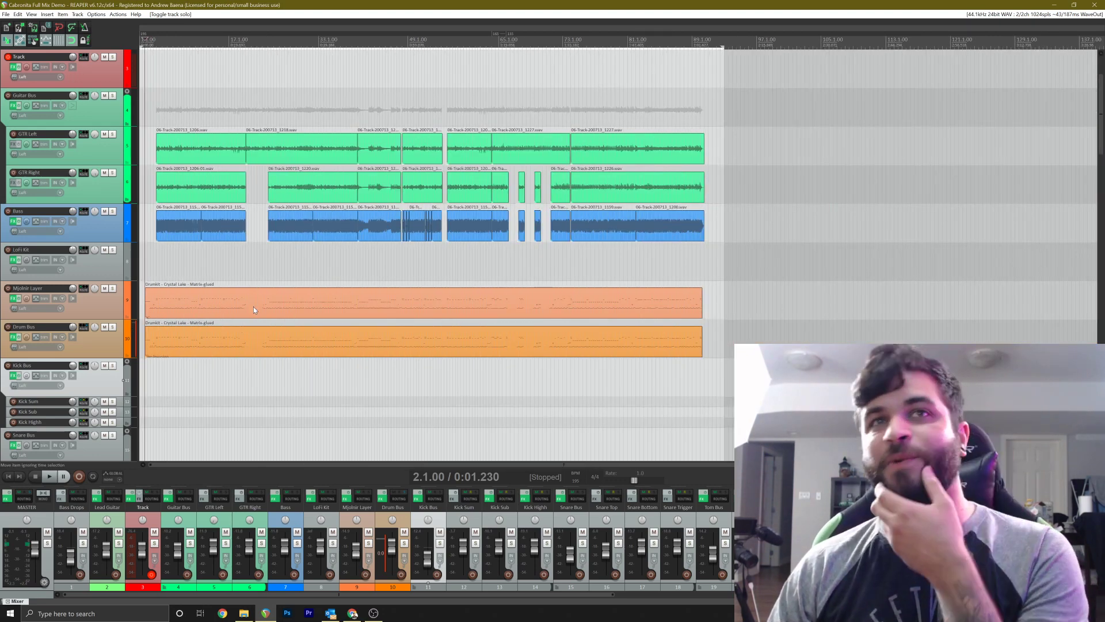
pyautogui.scroll(3, 286, 306)
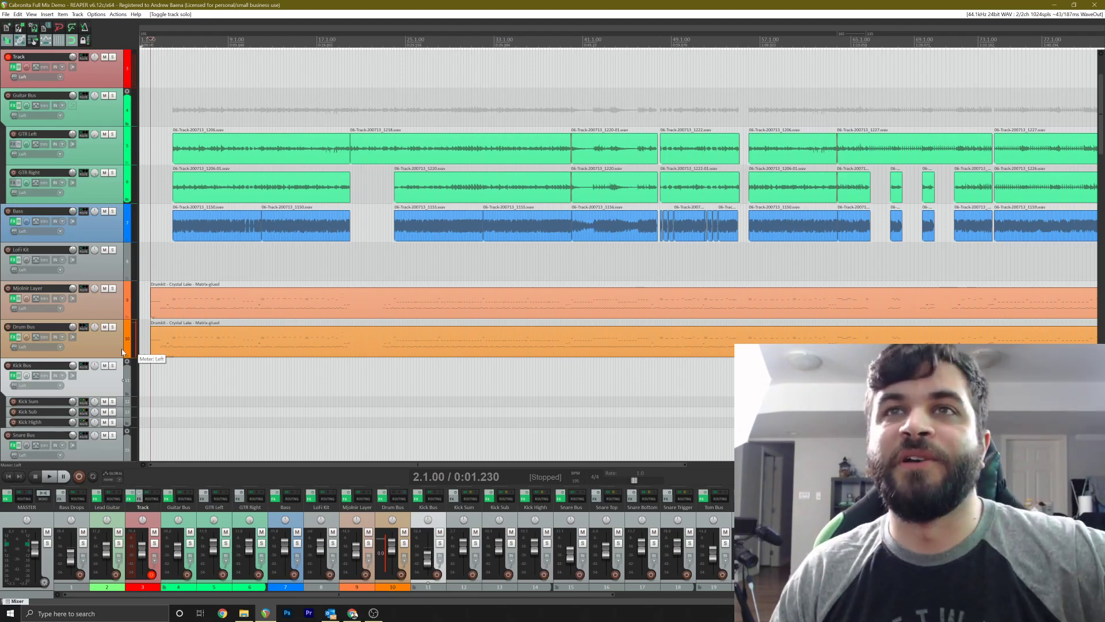
pyautogui.scroll(2, 125, 327)
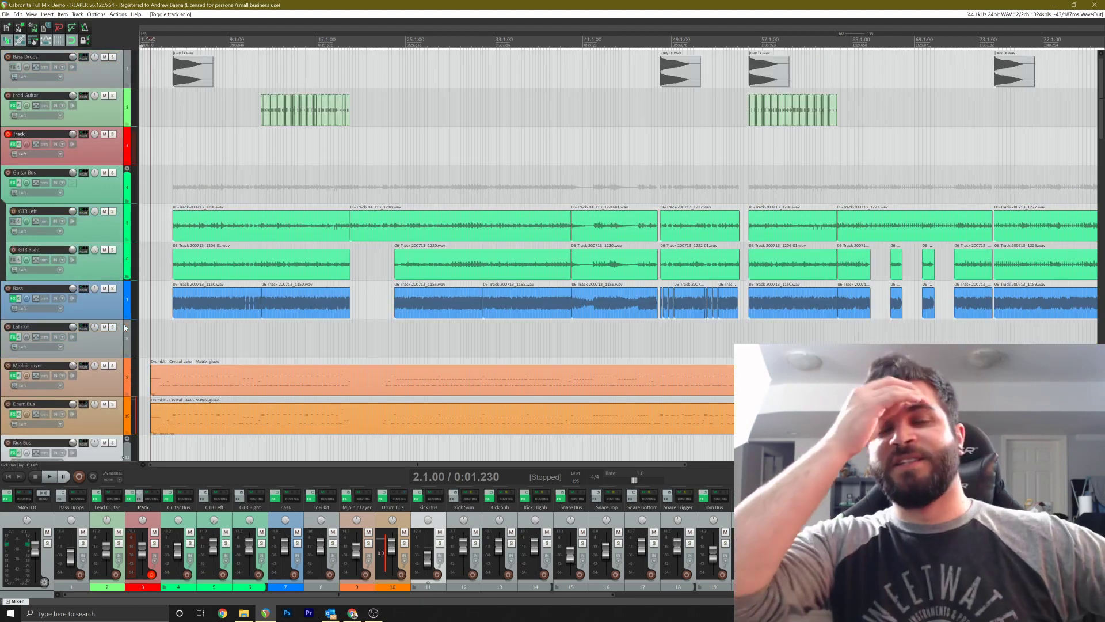